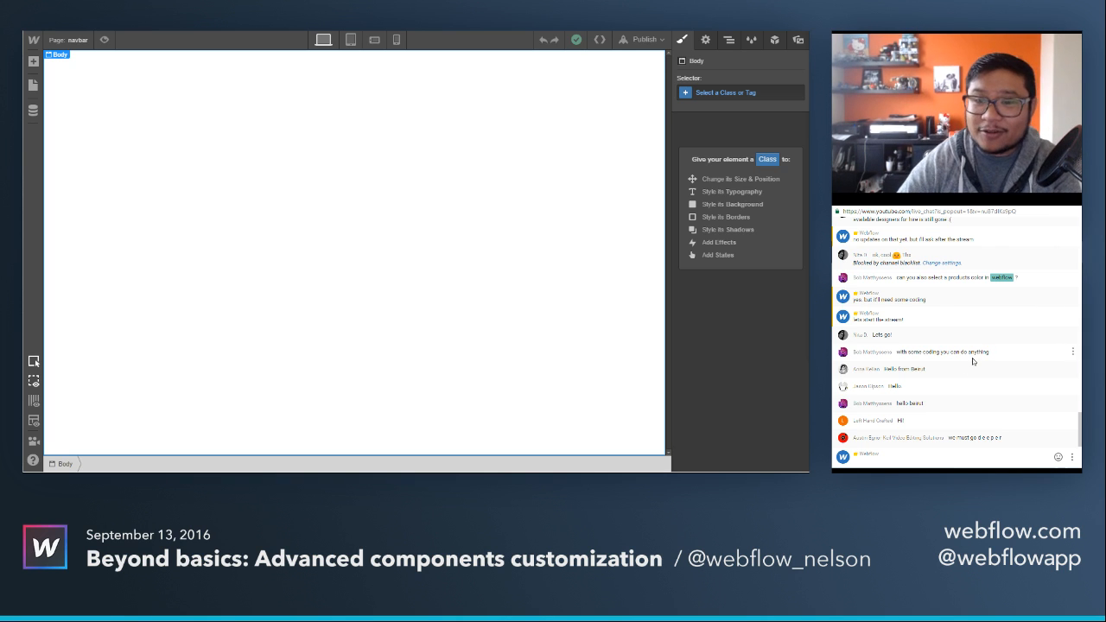
Look back through the earlier messages in the live chat and return to the newest ones.
scroll(968, 361, "up", 3)
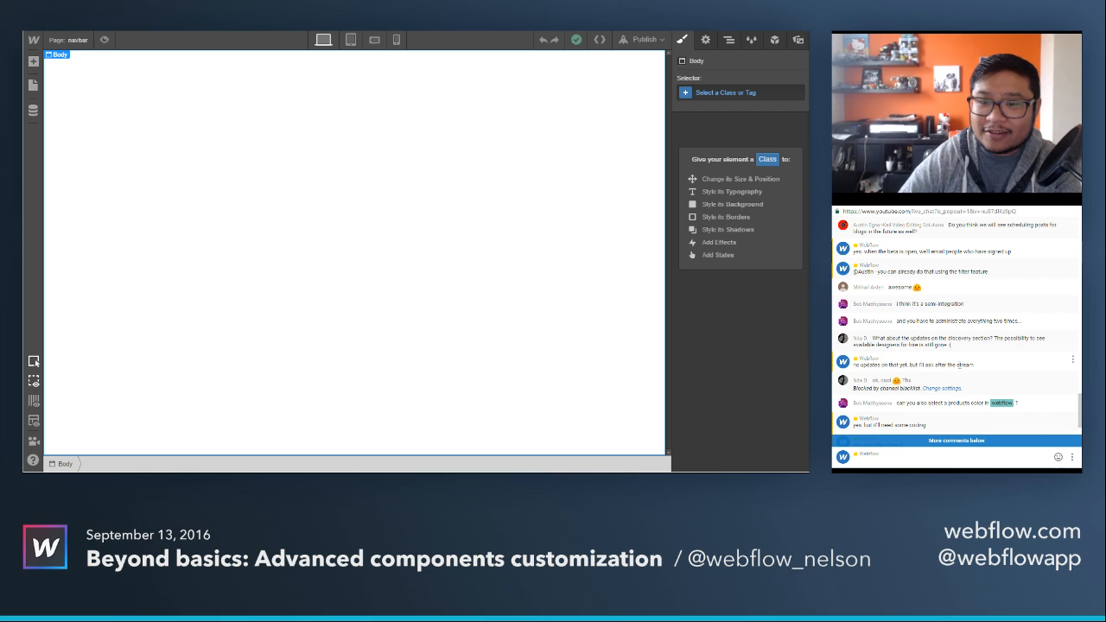
scroll(968, 361, "up", 1)
scroll(962, 363, "up", 1)
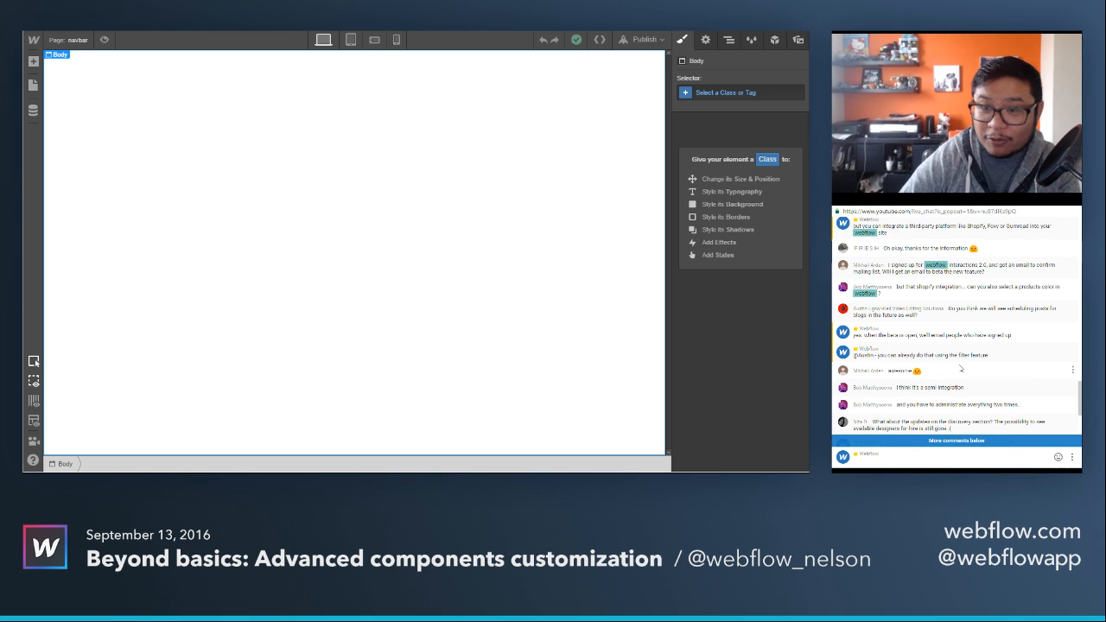
scroll(961, 369, "up", 5)
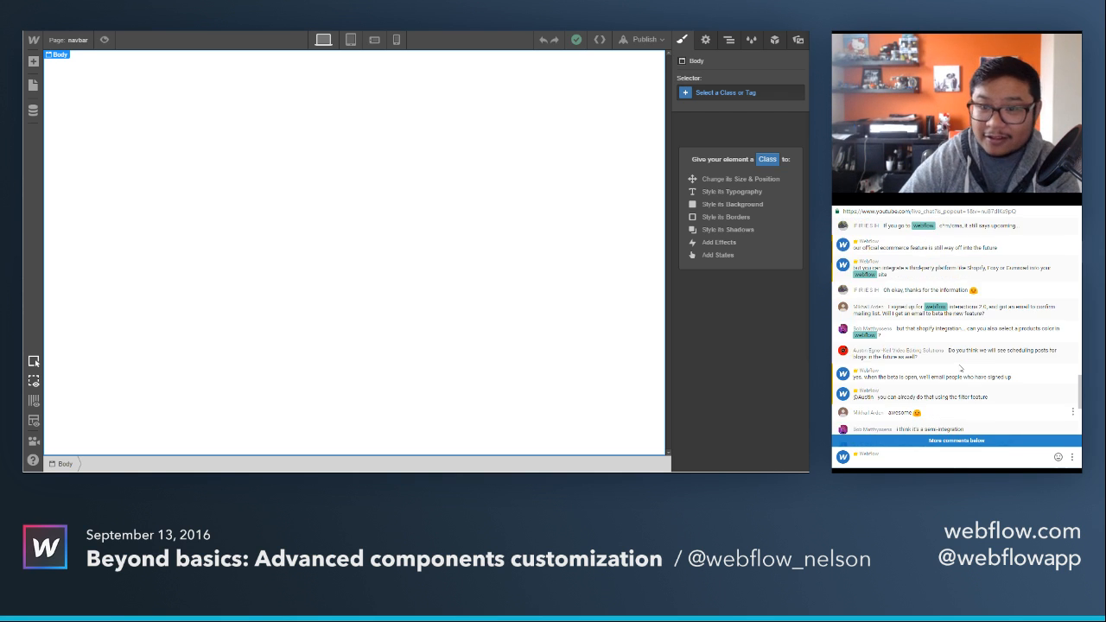
scroll(961, 368, "up", 4)
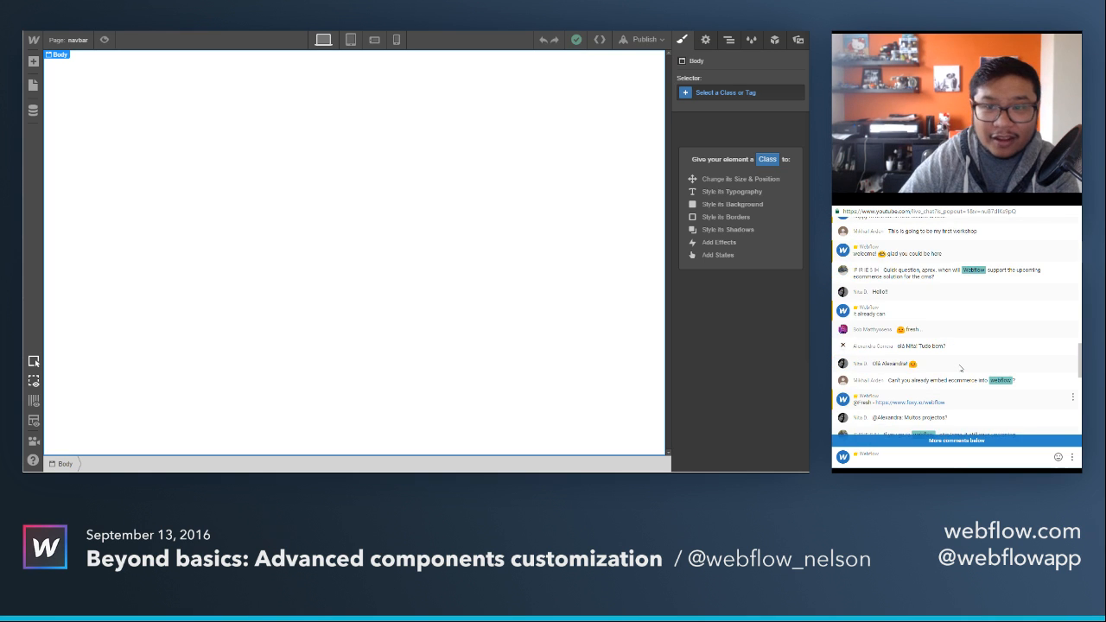
scroll(961, 368, "up", 6)
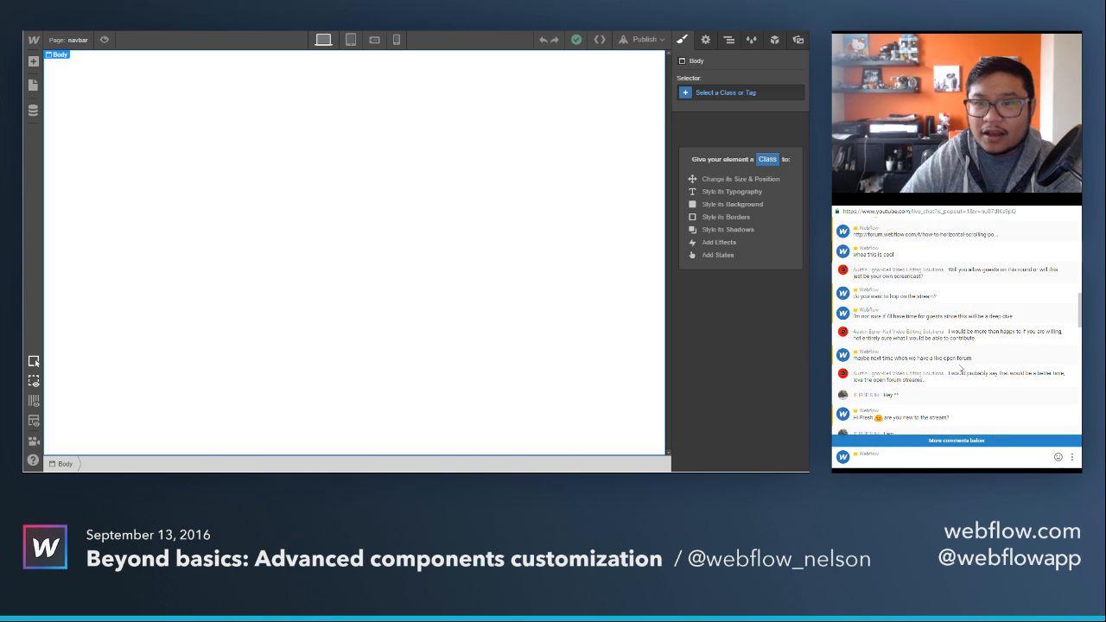
scroll(962, 368, "up", 5)
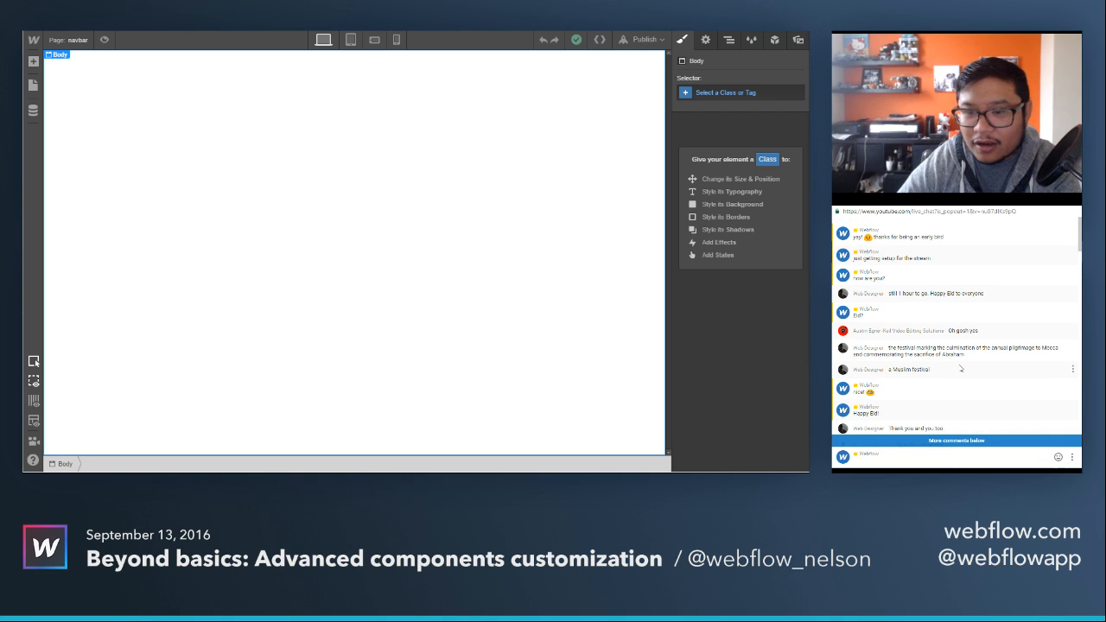
scroll(961, 368, "down", 8)
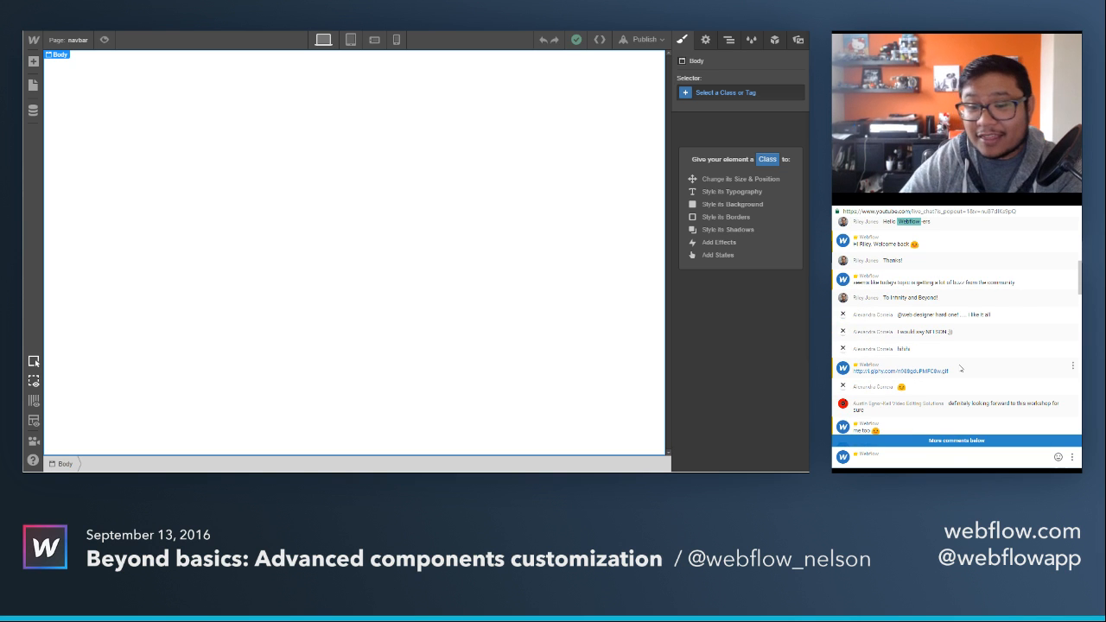
scroll(961, 368, "down", 5)
scroll(961, 368, "down", 6)
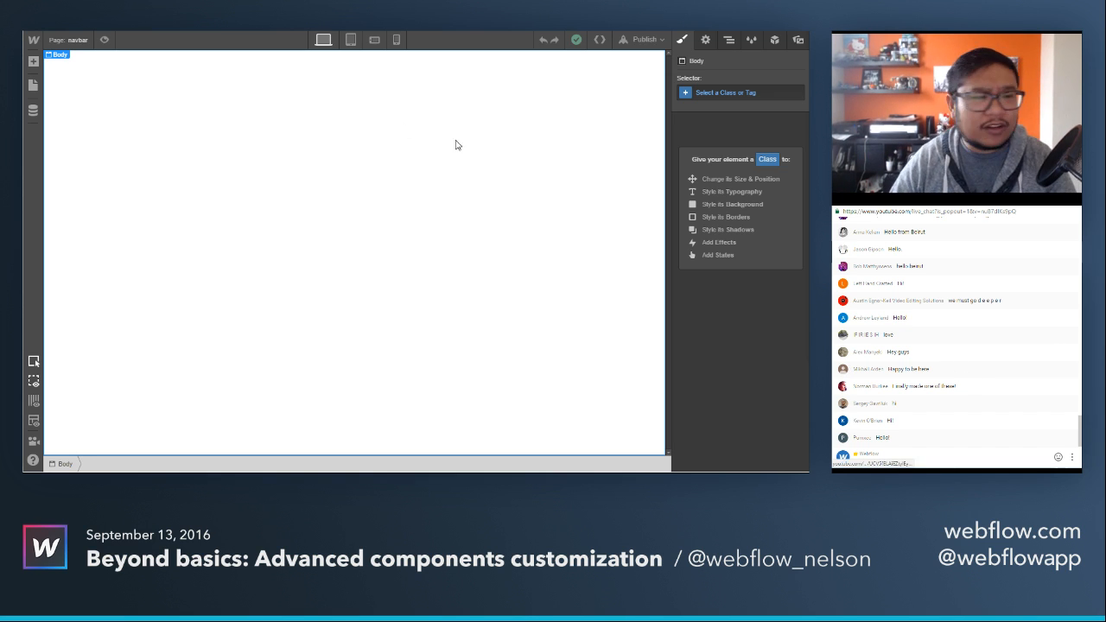
Switch from the navbar page to the Home page and look over its sections.
left_click(71, 41)
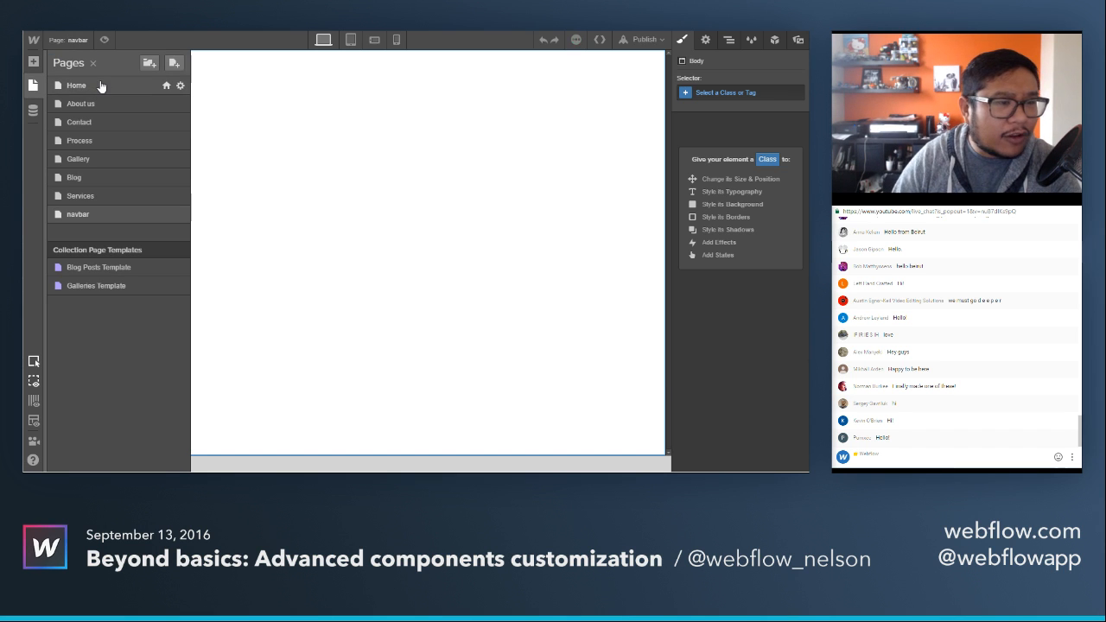
left_click(100, 86)
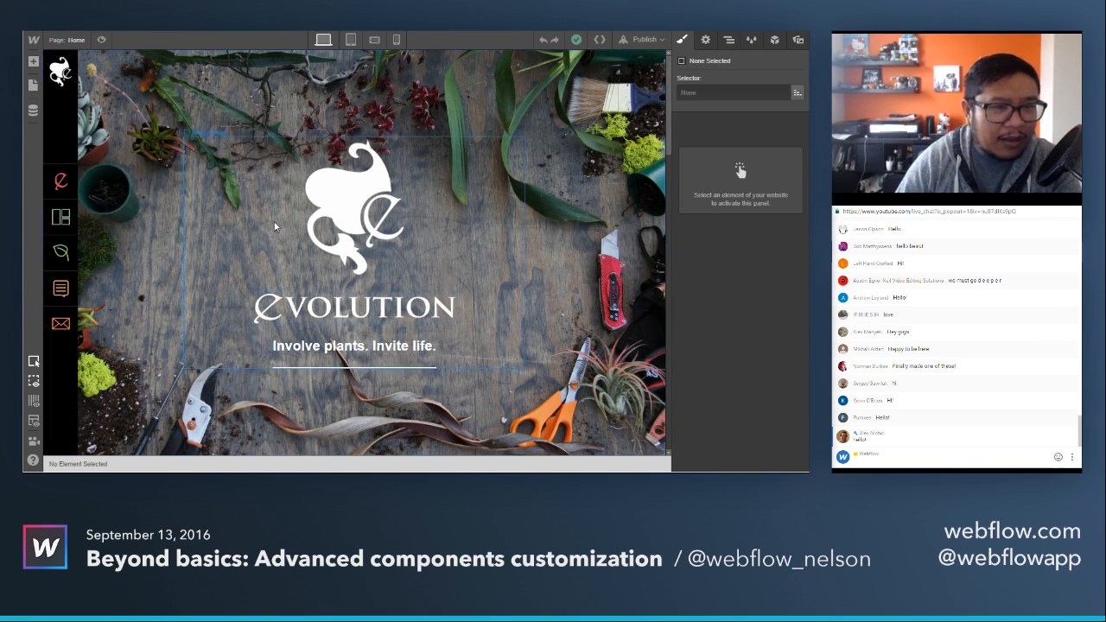
scroll(577, 264, "down", 15)
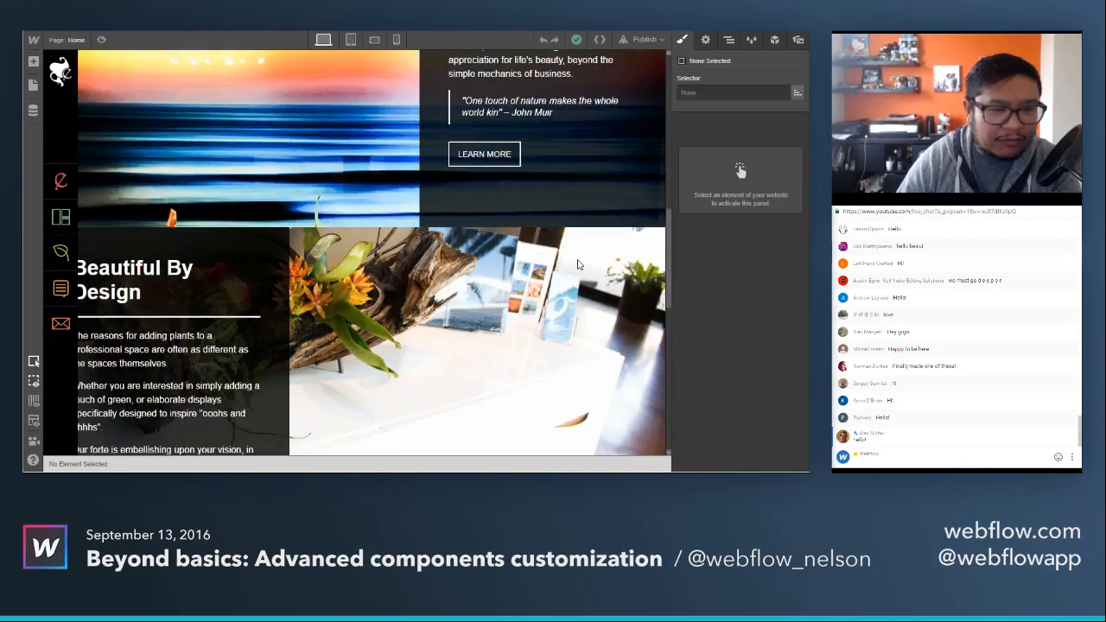
scroll(578, 265, "down", 3)
scroll(578, 265, "up", 8)
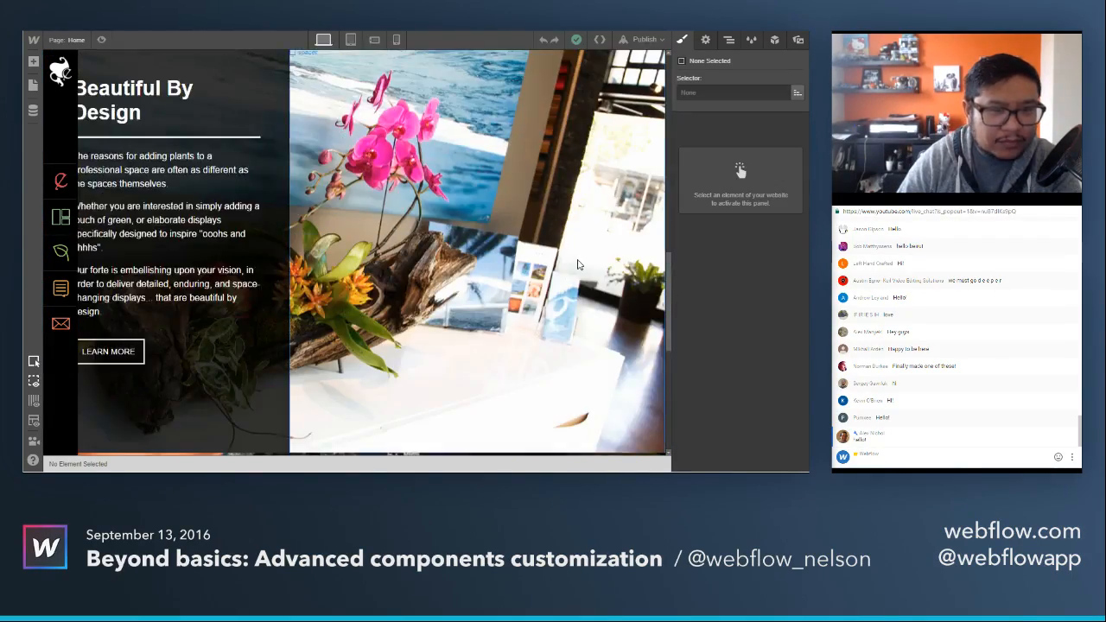
scroll(578, 264, "up", 5)
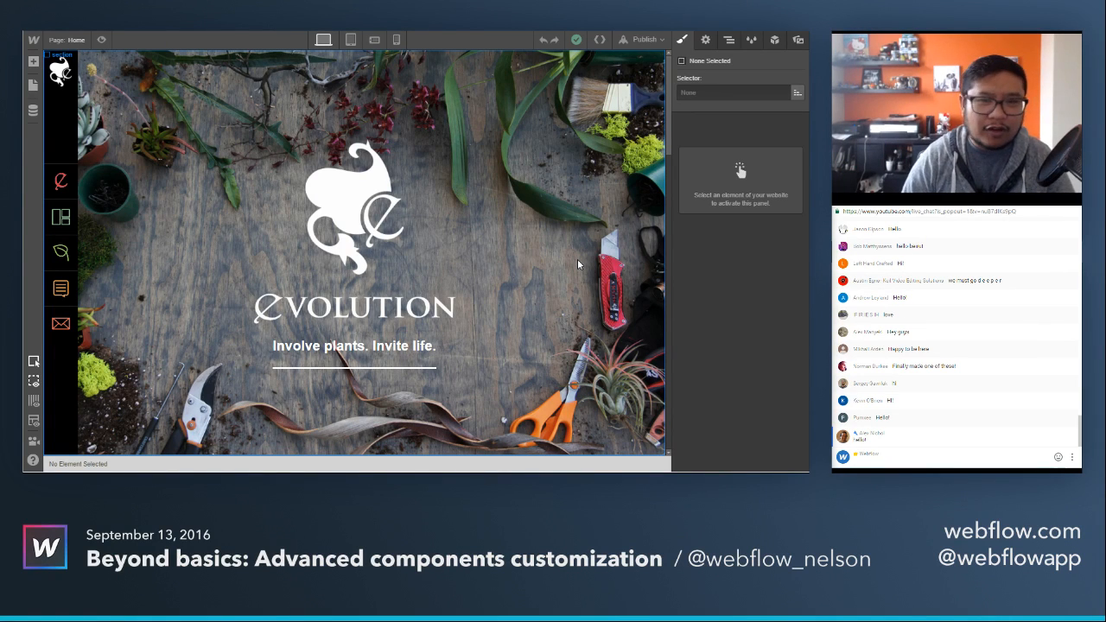
Add a Div Block as the first element in the Body, above the logo symbol.
left_click(731, 43)
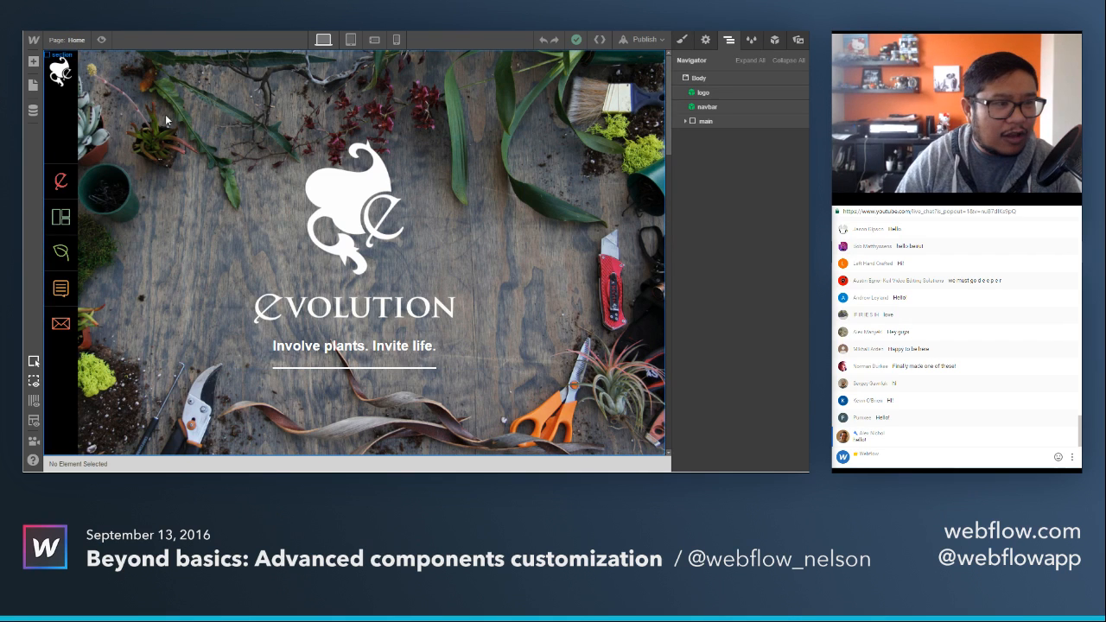
left_click(33, 61)
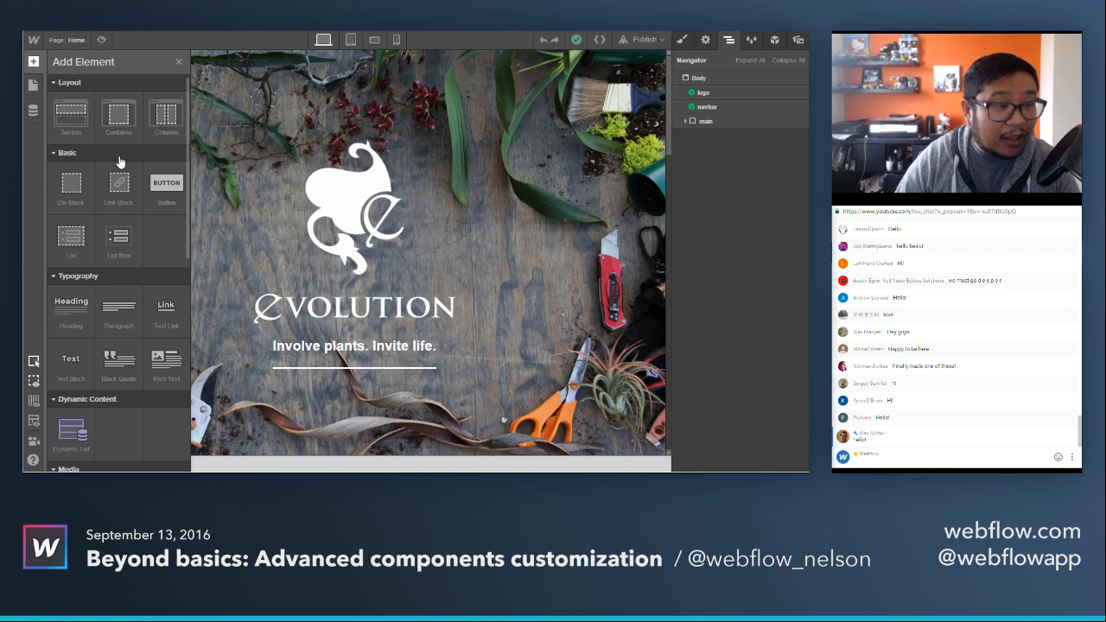
left_click_drag(71, 183, 740, 95)
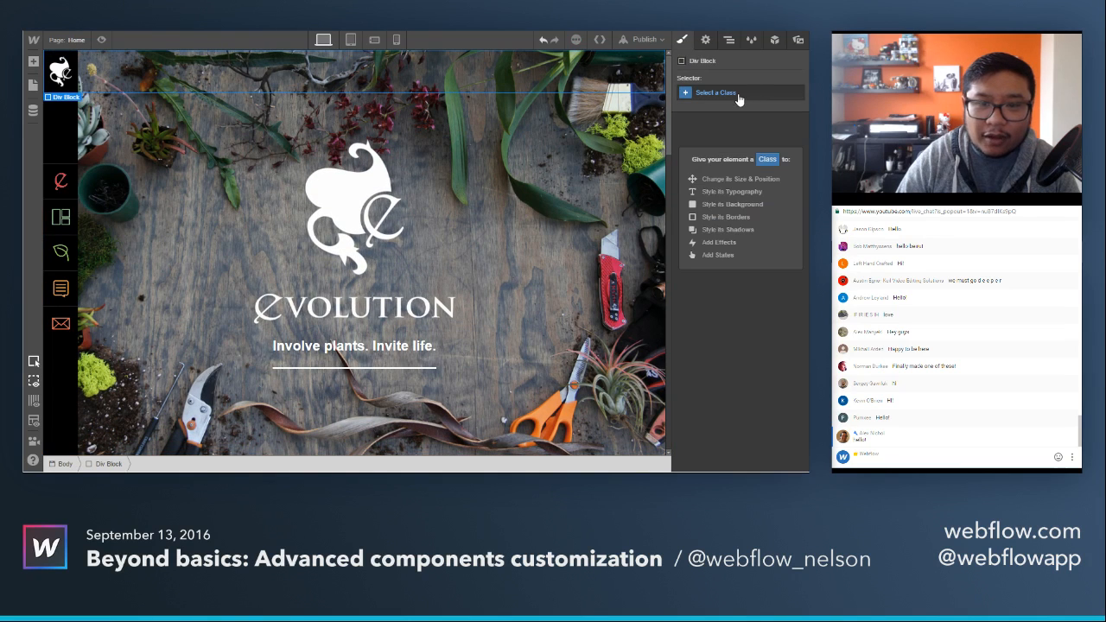
left_click(729, 40)
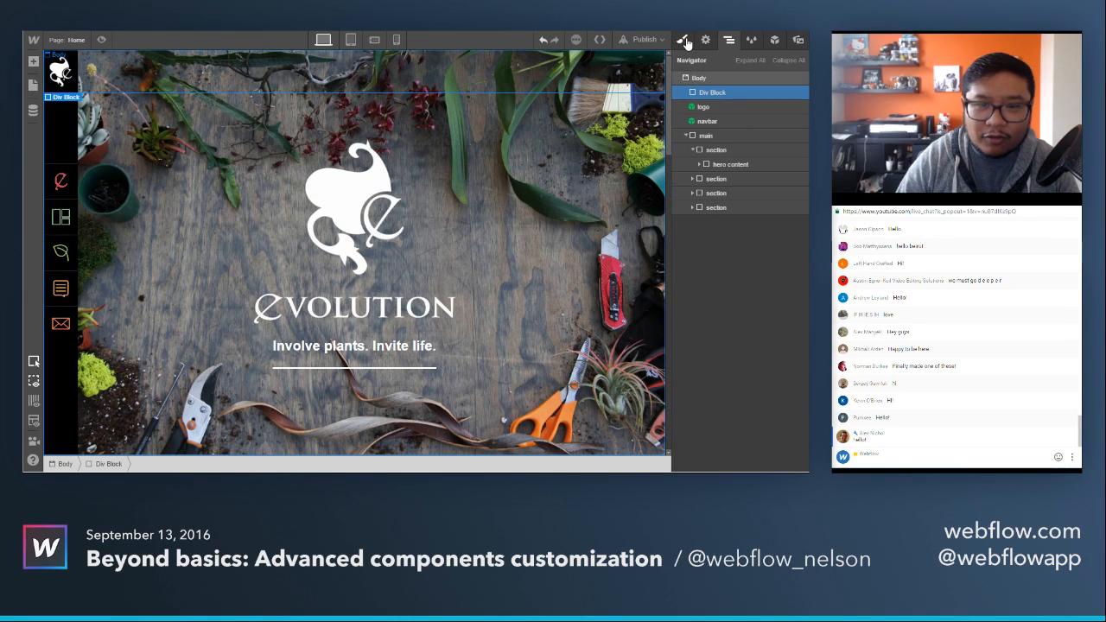
Give the new Div Block a class named "preloader wrapper".
left_click(682, 40)
left_click(724, 94)
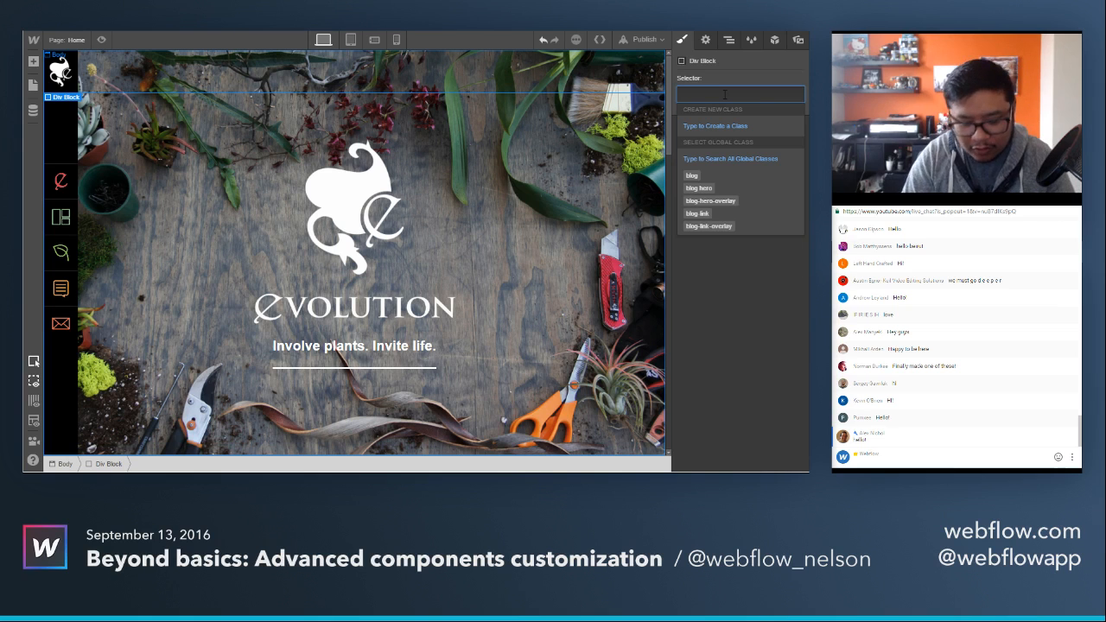
type("preloader wrapper")
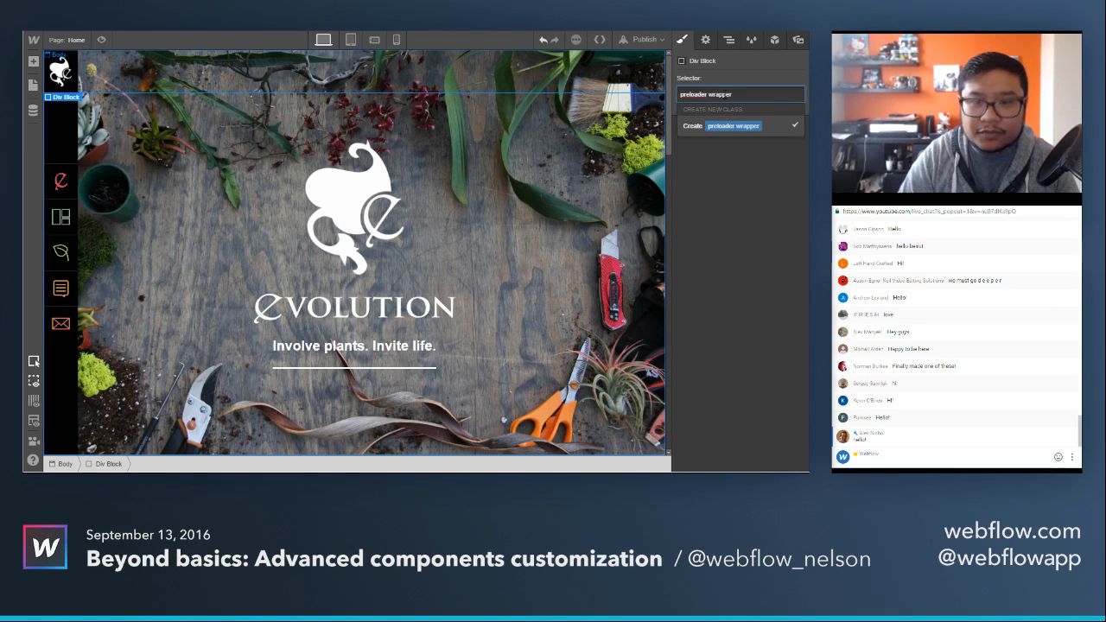
key("Return")
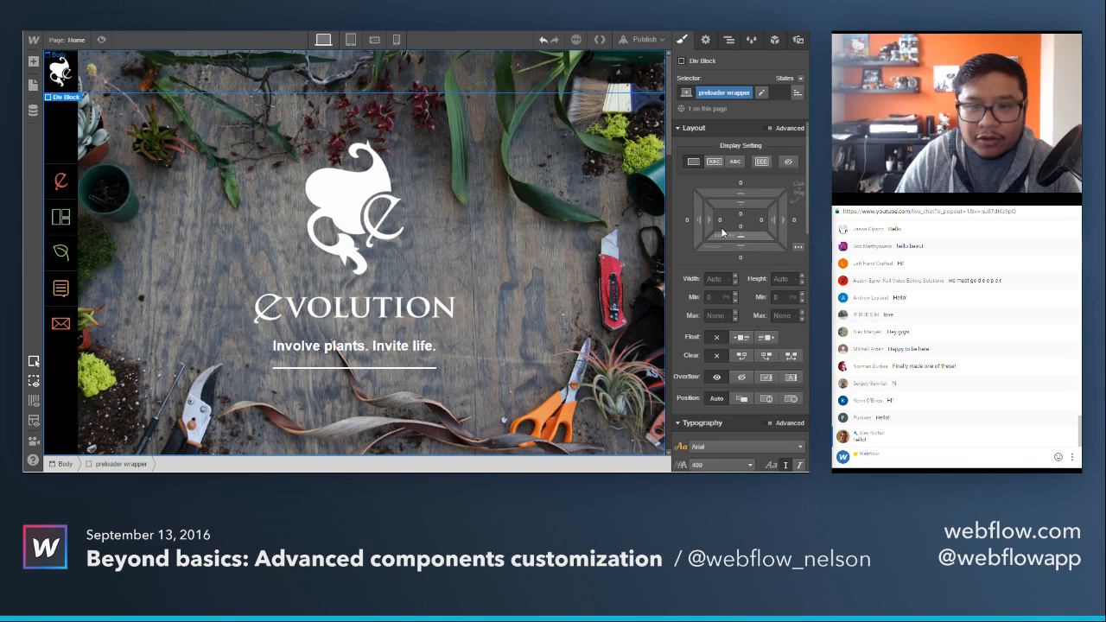
Set the preloader wrapper's position to fixed with the Full preset.
scroll(778, 251, "down", 3)
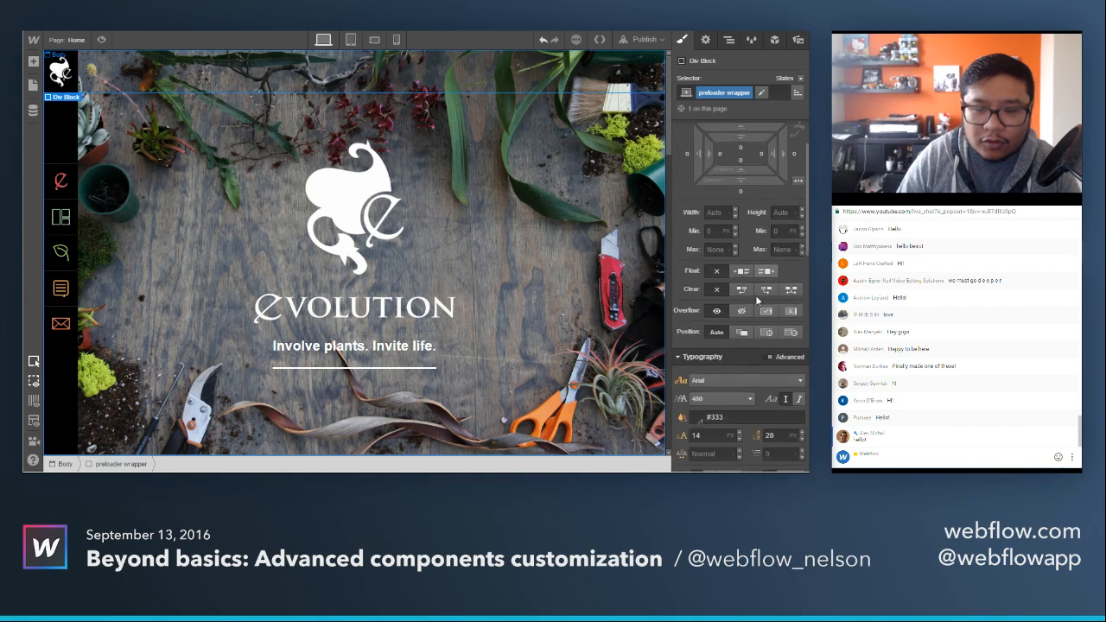
left_click(792, 227)
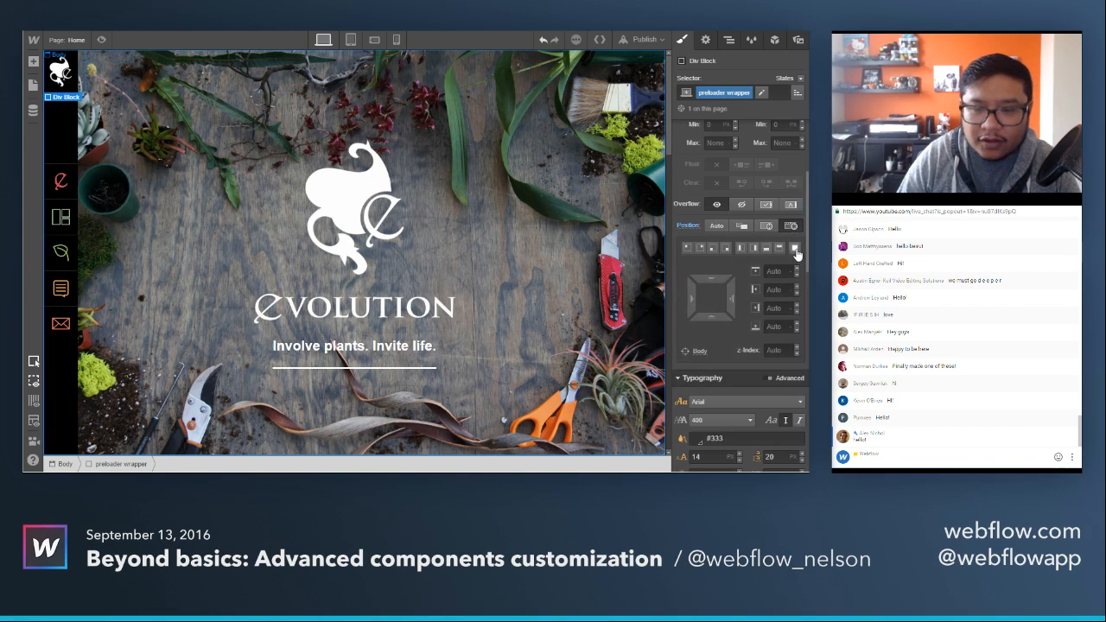
left_click(795, 249)
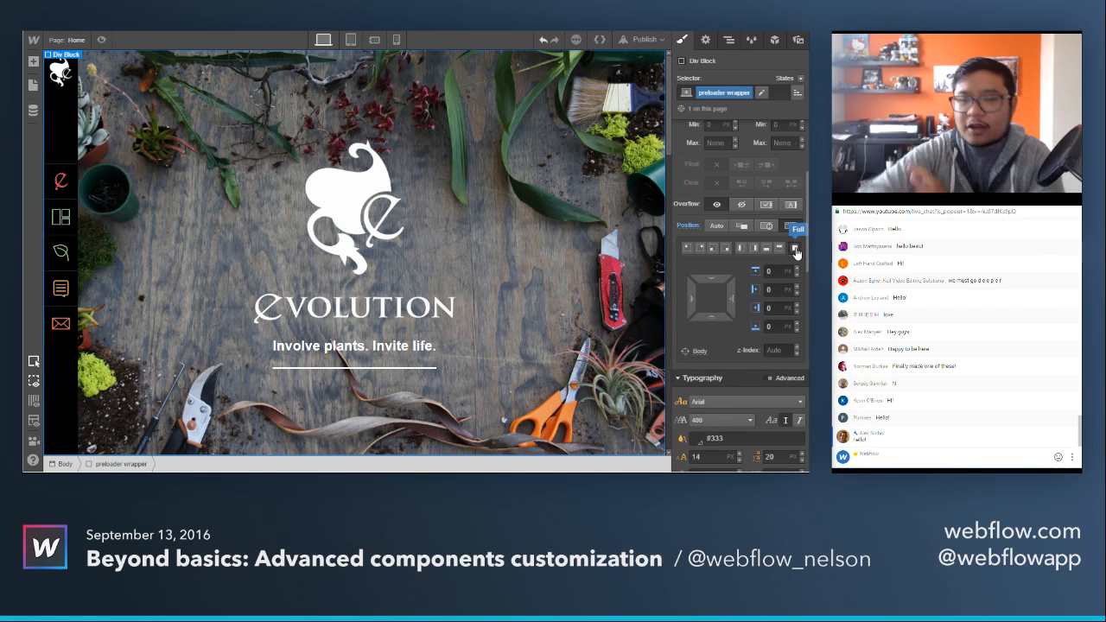
Set the preloader wrapper's background color to black.
scroll(739, 363, "down", 5)
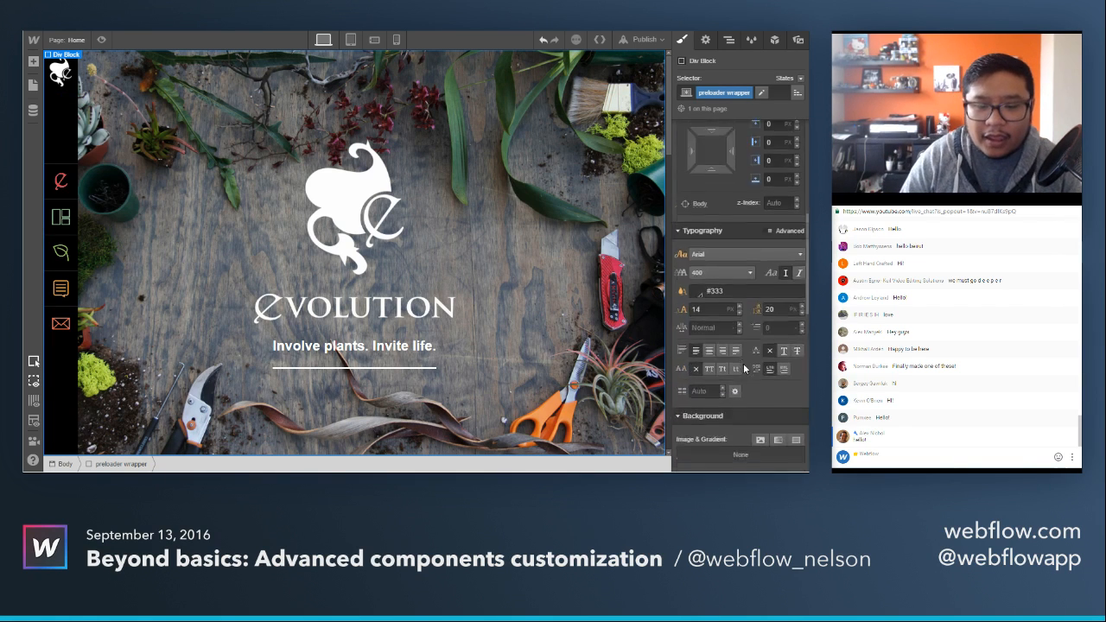
left_click(696, 342)
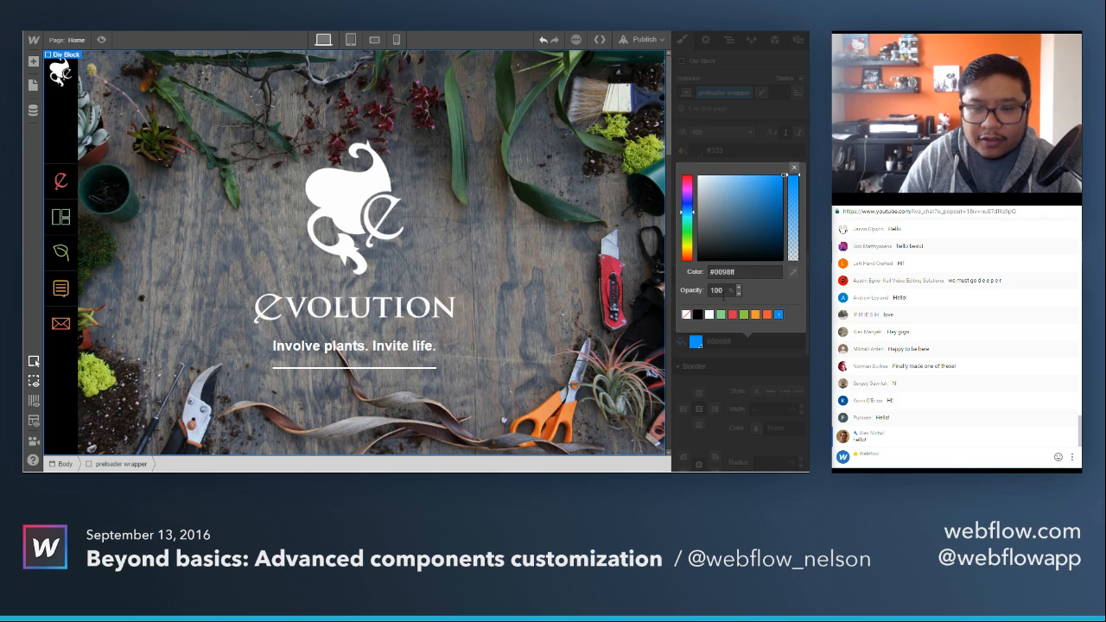
left_click(697, 259)
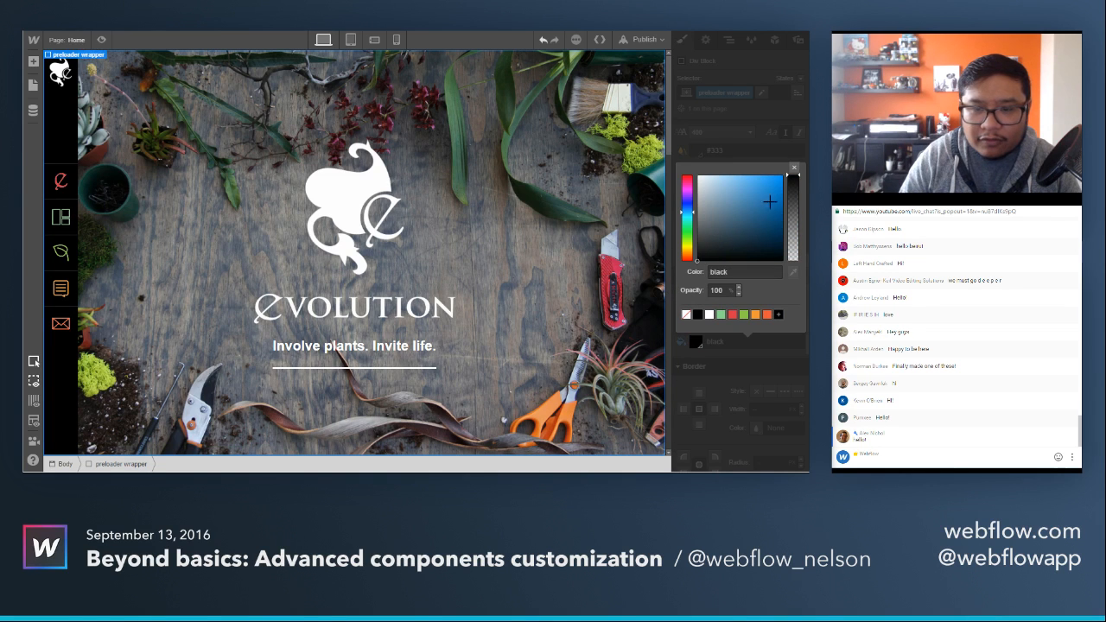
left_click(793, 169)
Set the preloader wrapper's z-index to 3000 so it covers the logo and all other page content.
scroll(766, 308, "up", 4)
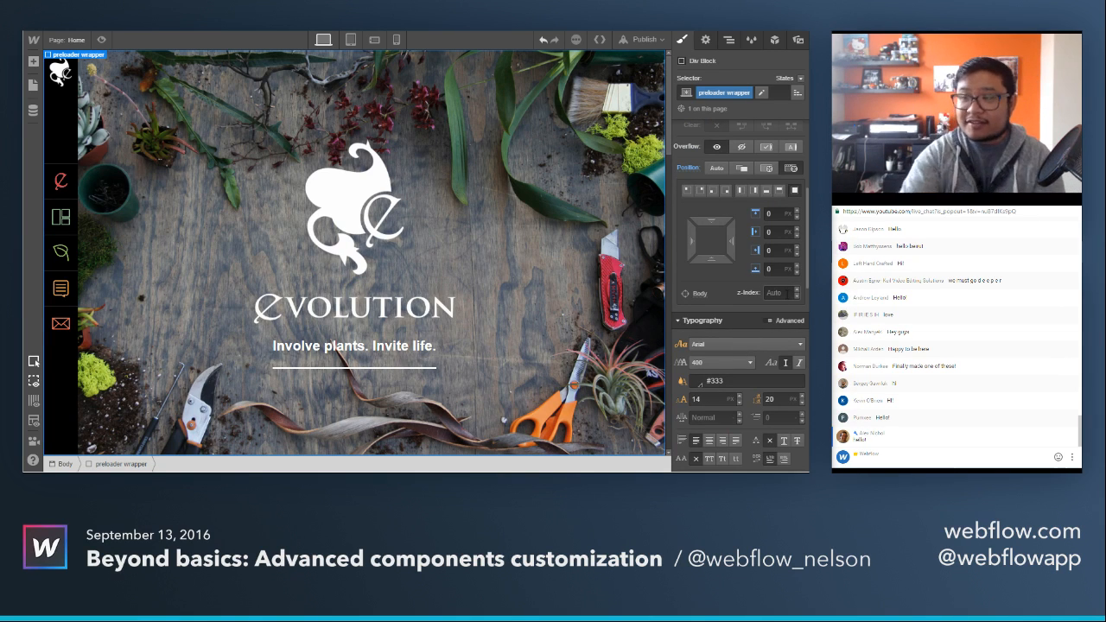
left_click(786, 293)
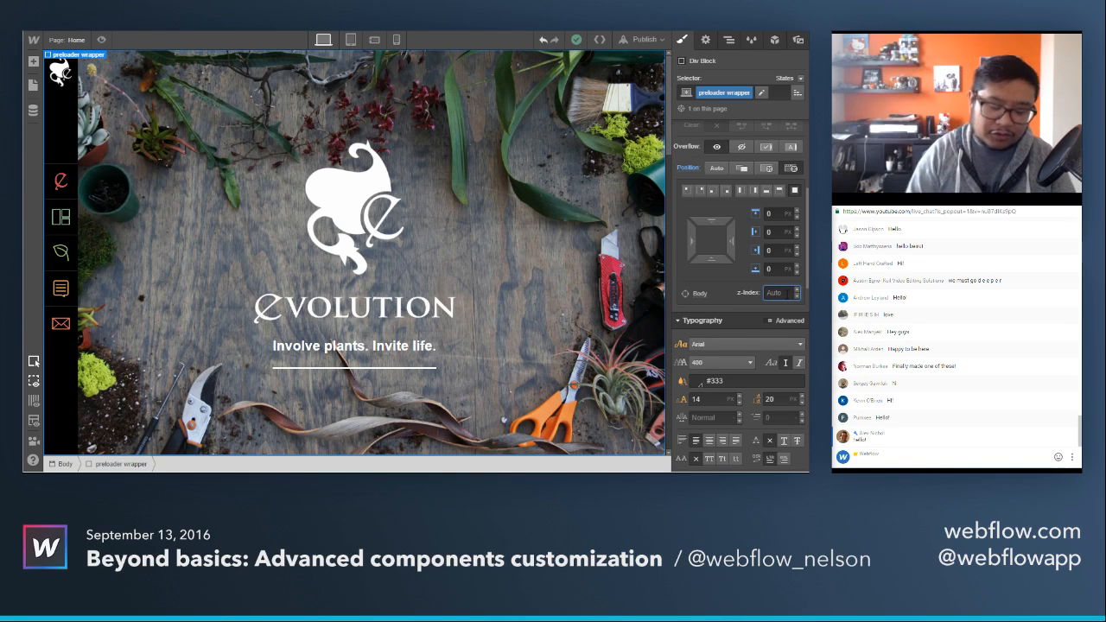
type("2000")
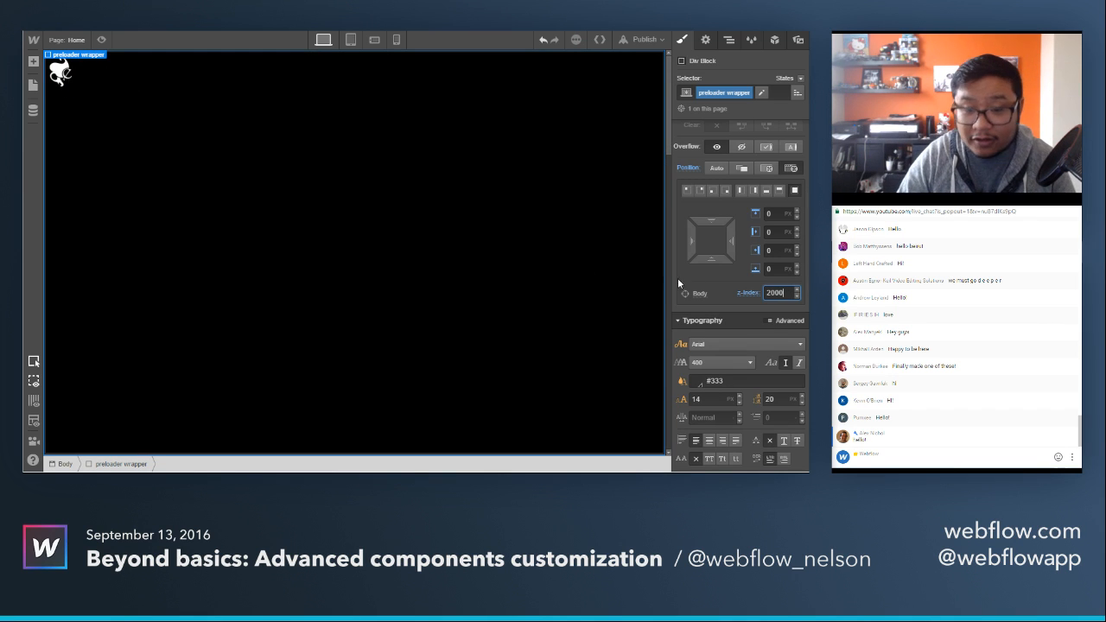
key("BackSpace")
key("BackSpace")
key("BackSpace")
key("BackSpace")
type("300")
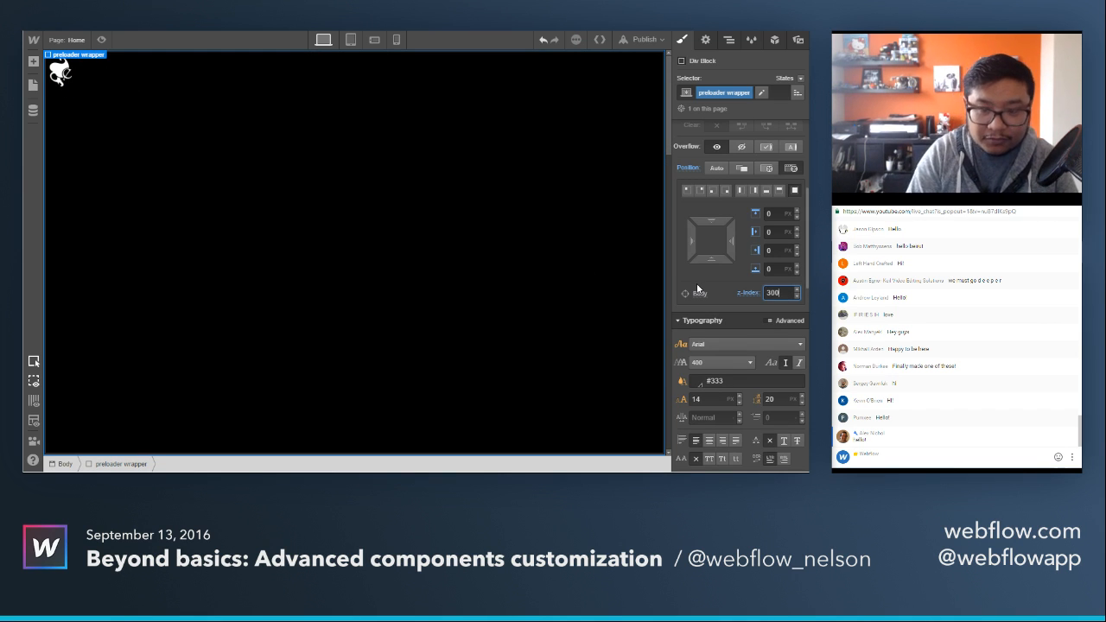
type("0")
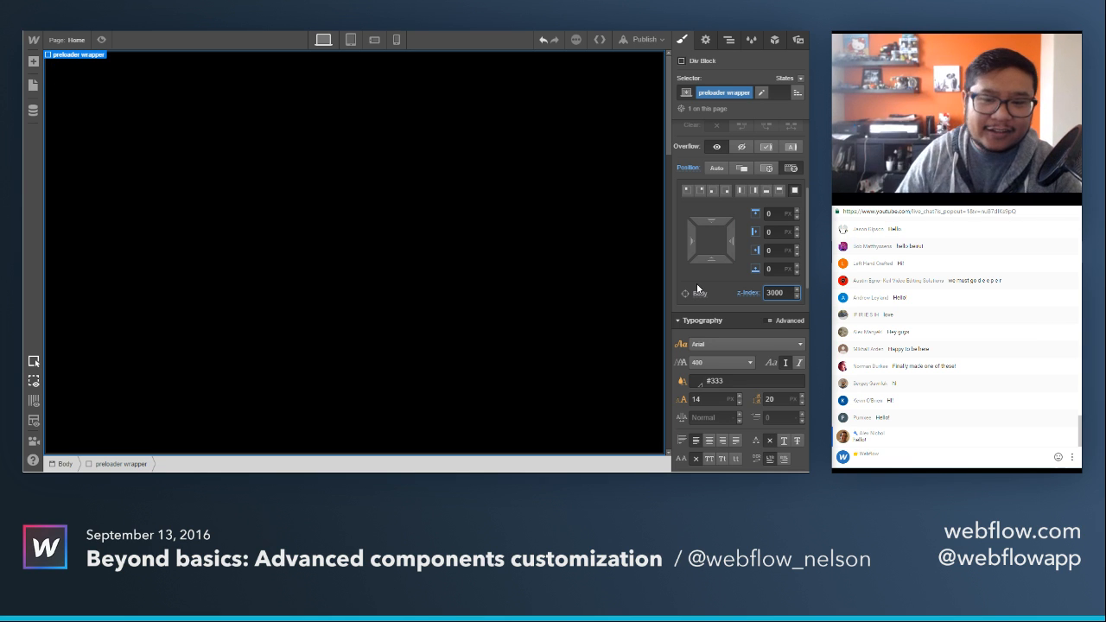
Change the preloader wrapper's background color to the Light Green swatch (#87d88d).
scroll(759, 262, "down", 4)
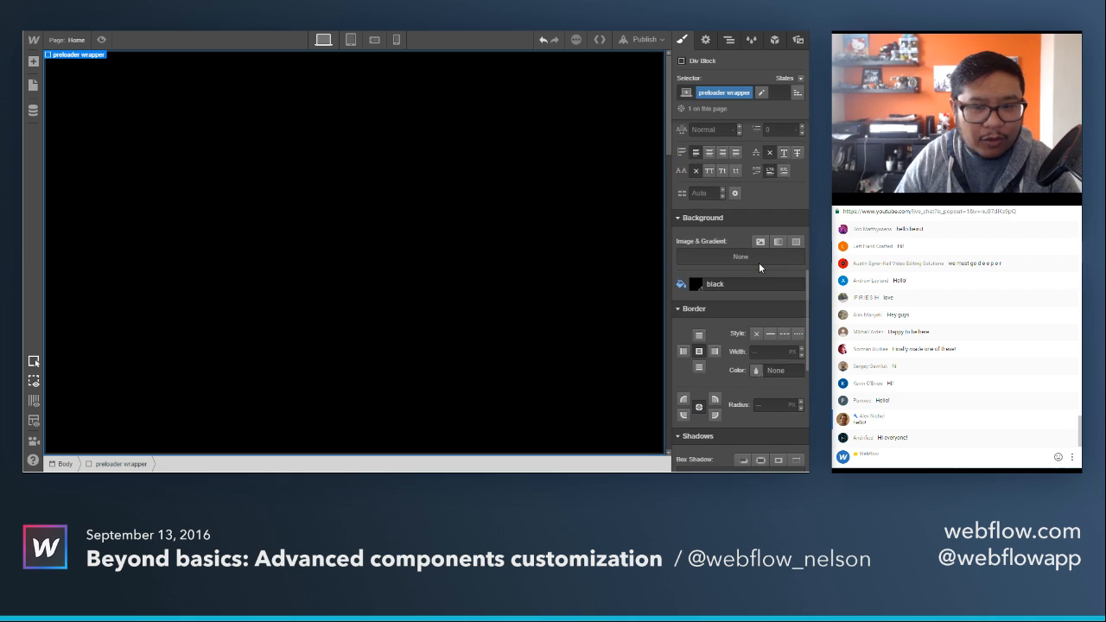
scroll(759, 263, "down", 3)
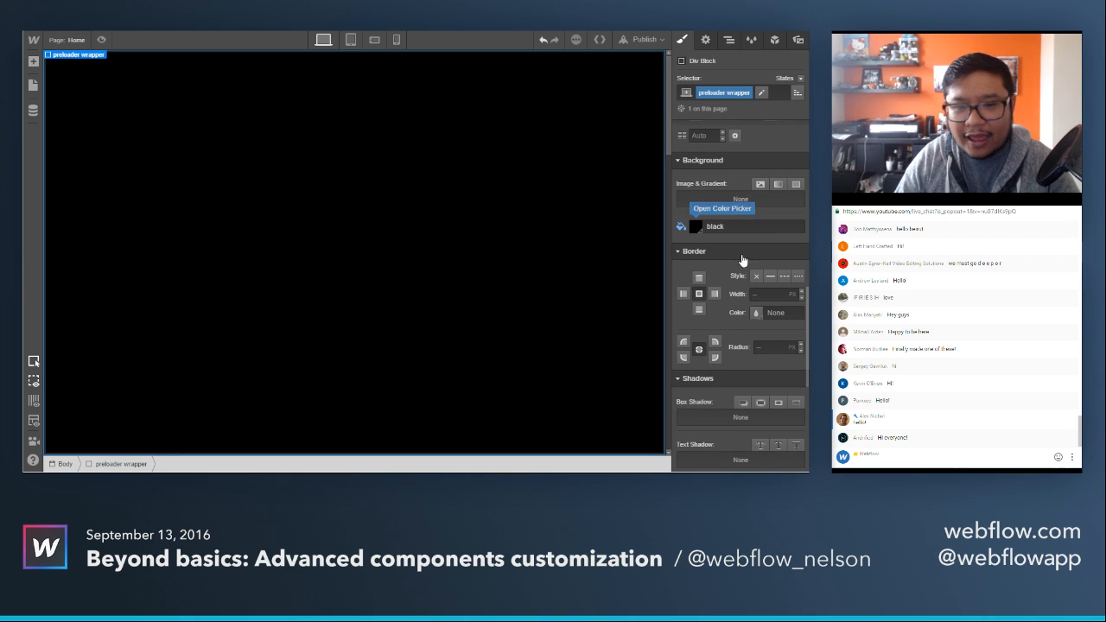
left_click(697, 227)
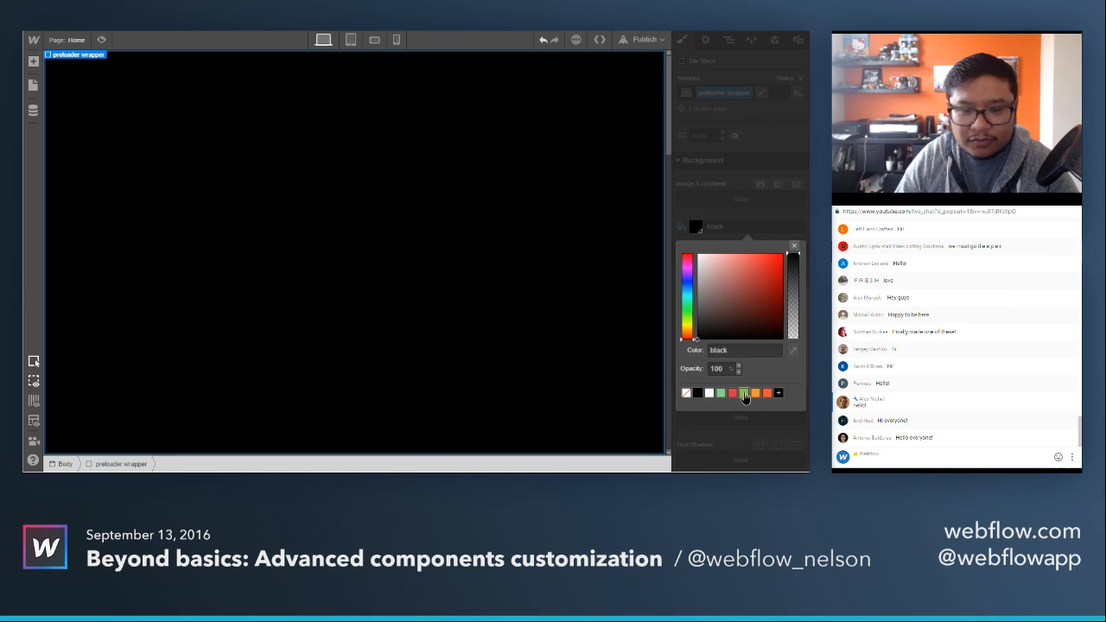
left_click(744, 395)
left_click(719, 395)
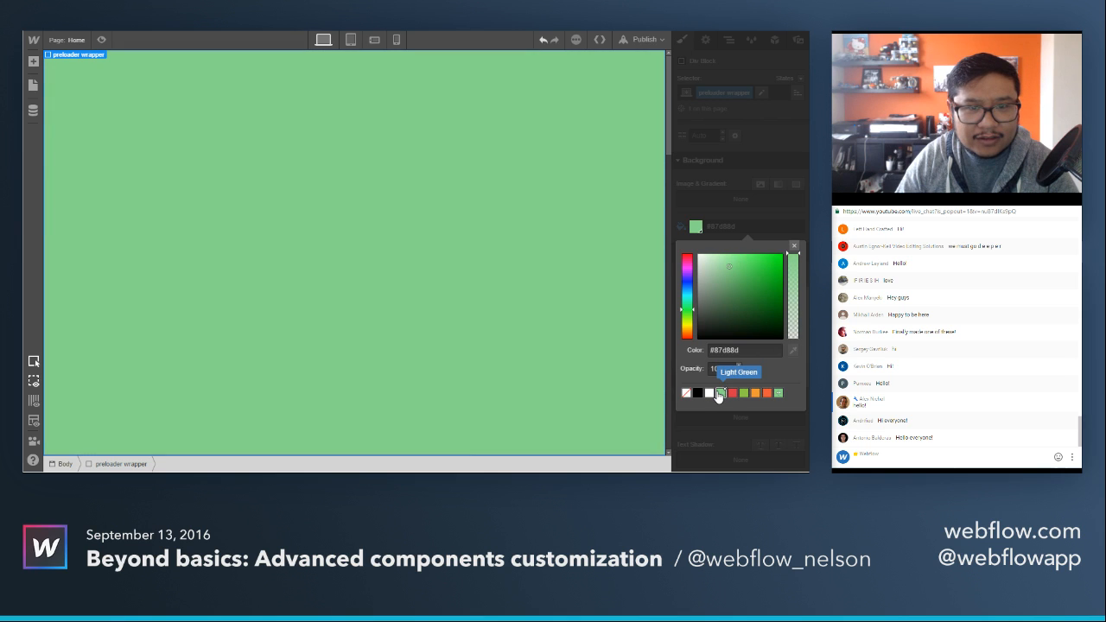
Change the preloader wrapper's background color to the green swatch #8ec74b.
left_click(755, 393)
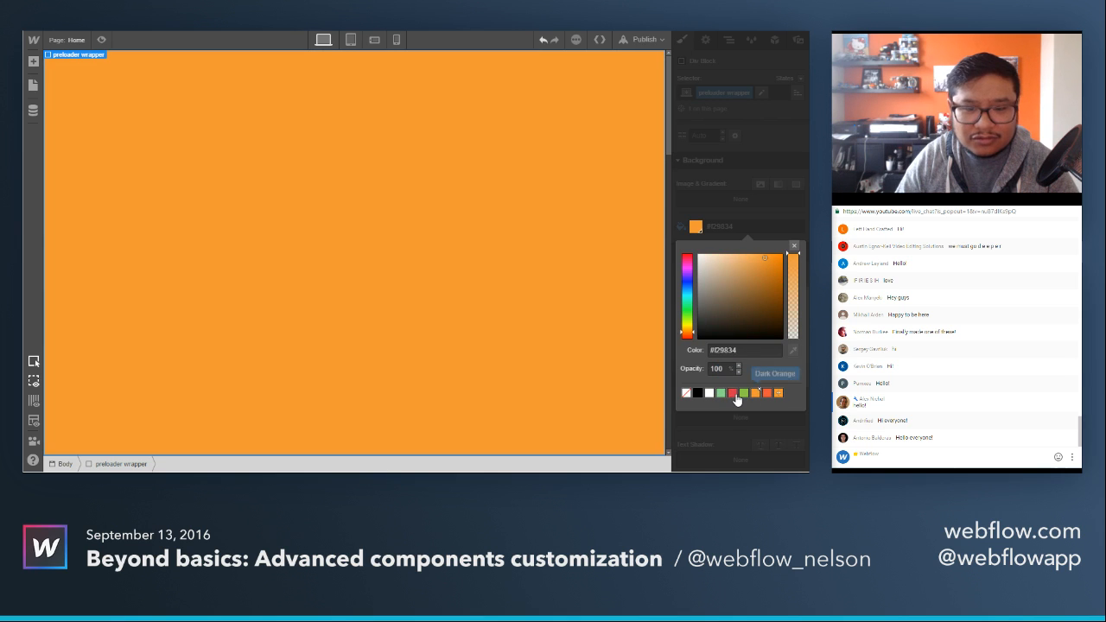
left_click(745, 395)
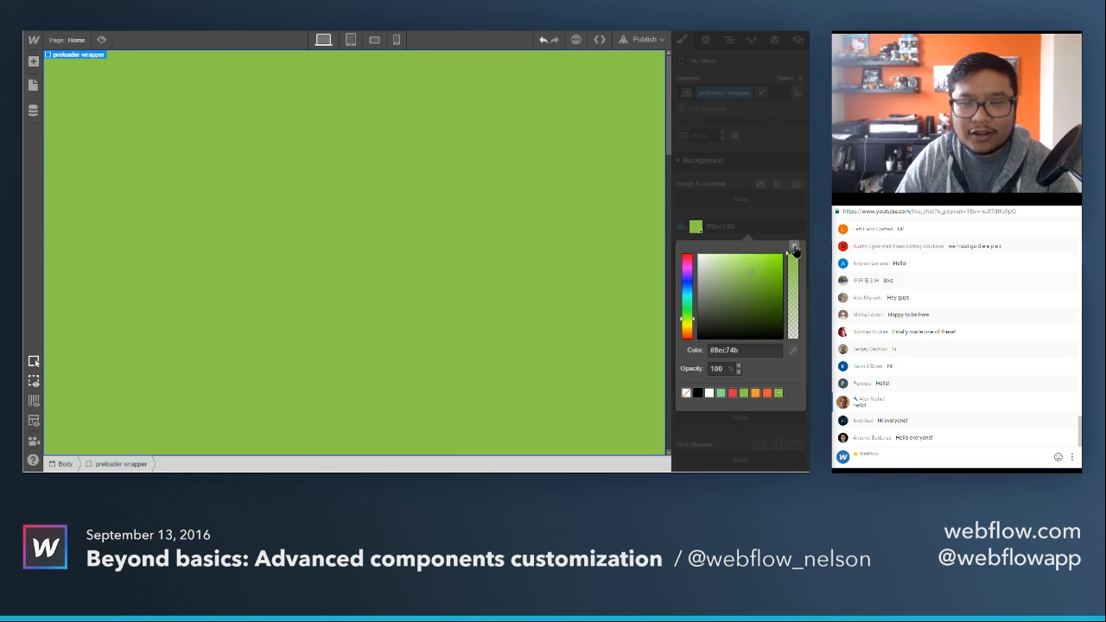
left_click(795, 246)
Set the preloader wrapper's display to Flex with its children centered by both justification and alignment.
scroll(735, 294, "up", 10)
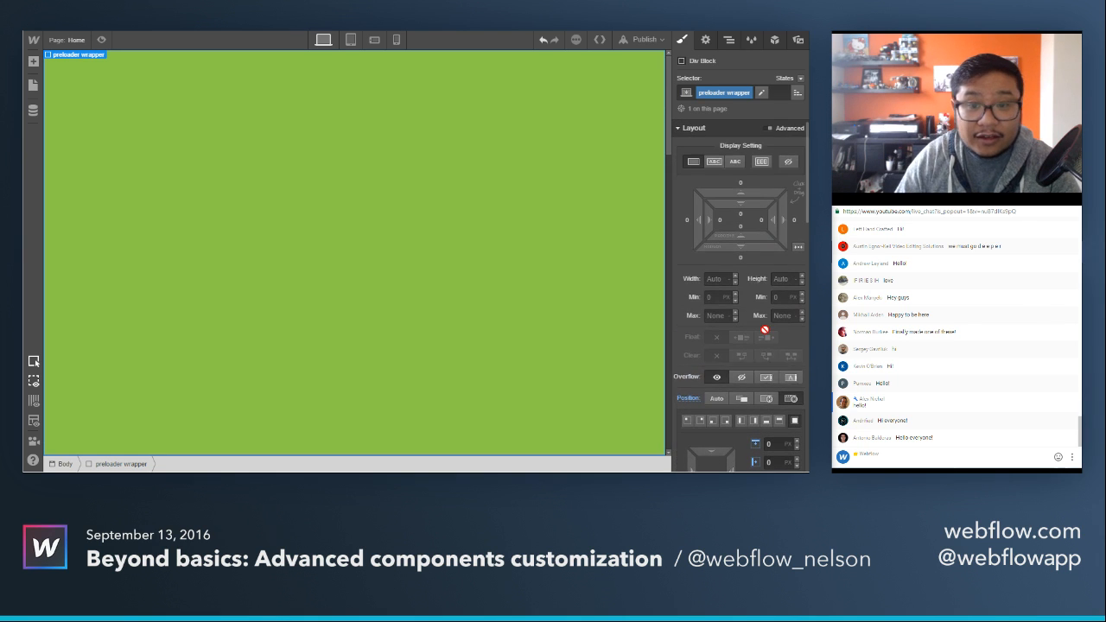
left_click(761, 163)
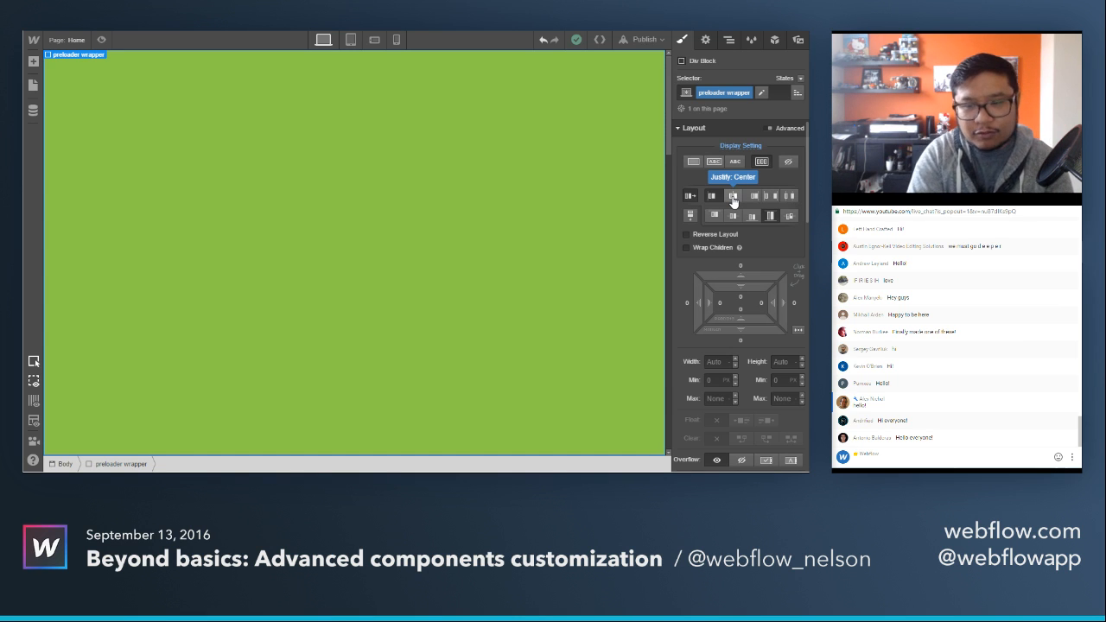
left_click(733, 197)
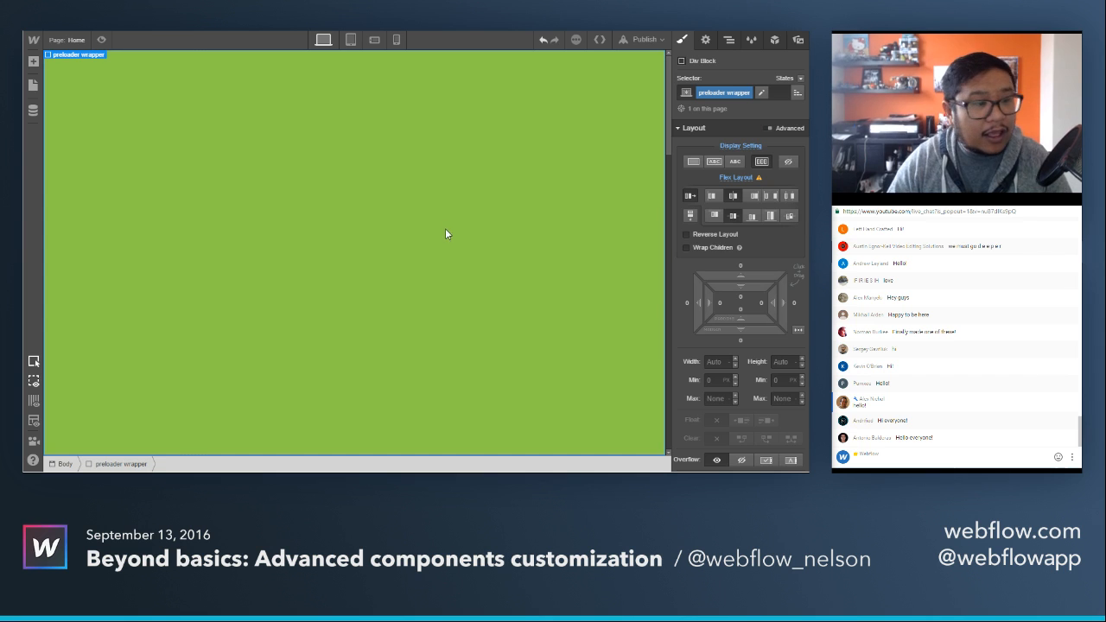
Add a text block inside the preloader wrapper and replace its placeholder text with "Loading site...".
key("a")
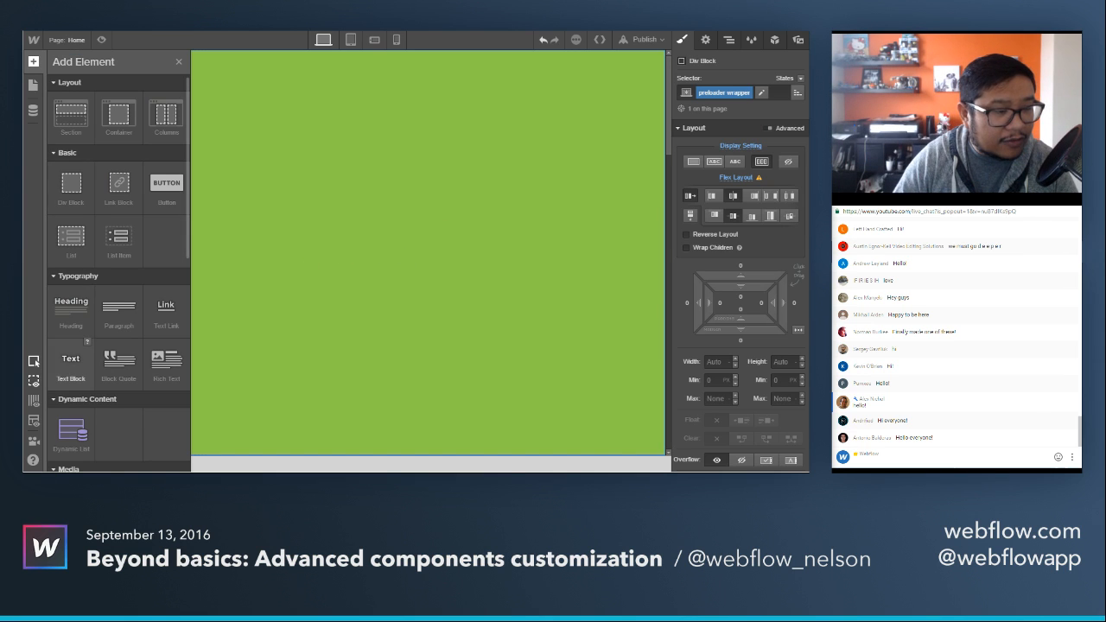
left_click_drag(71, 363, 338, 296)
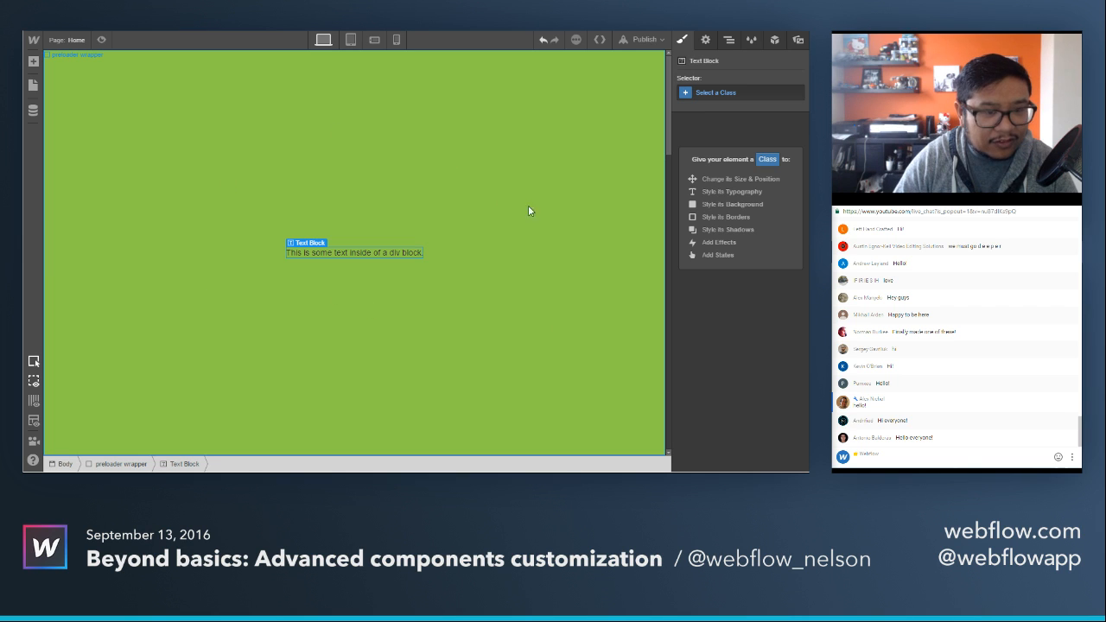
double_click(383, 252)
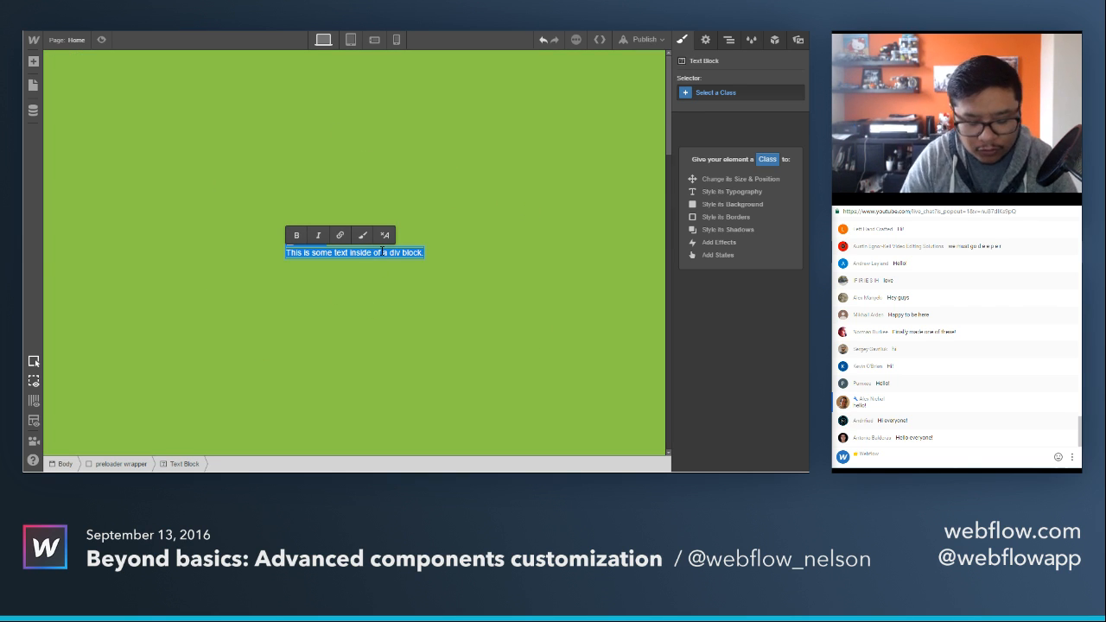
type("Loading")
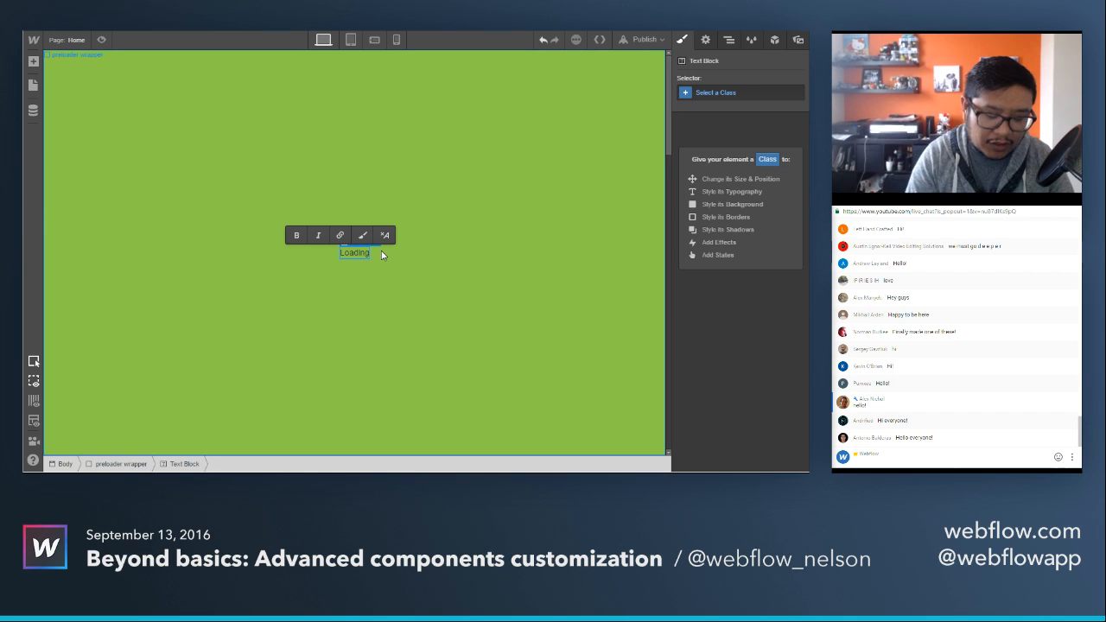
type(" site...")
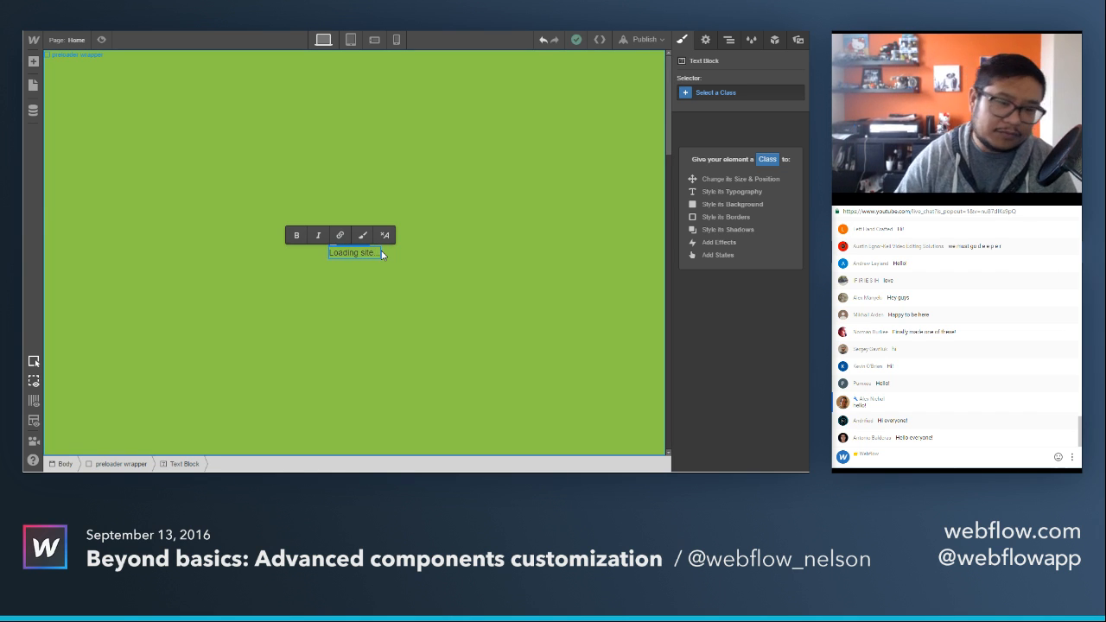
key("Escape")
Set the preloader wrapper's font color to white and its font weight to 600 - Semi Bold.
left_click(435, 255)
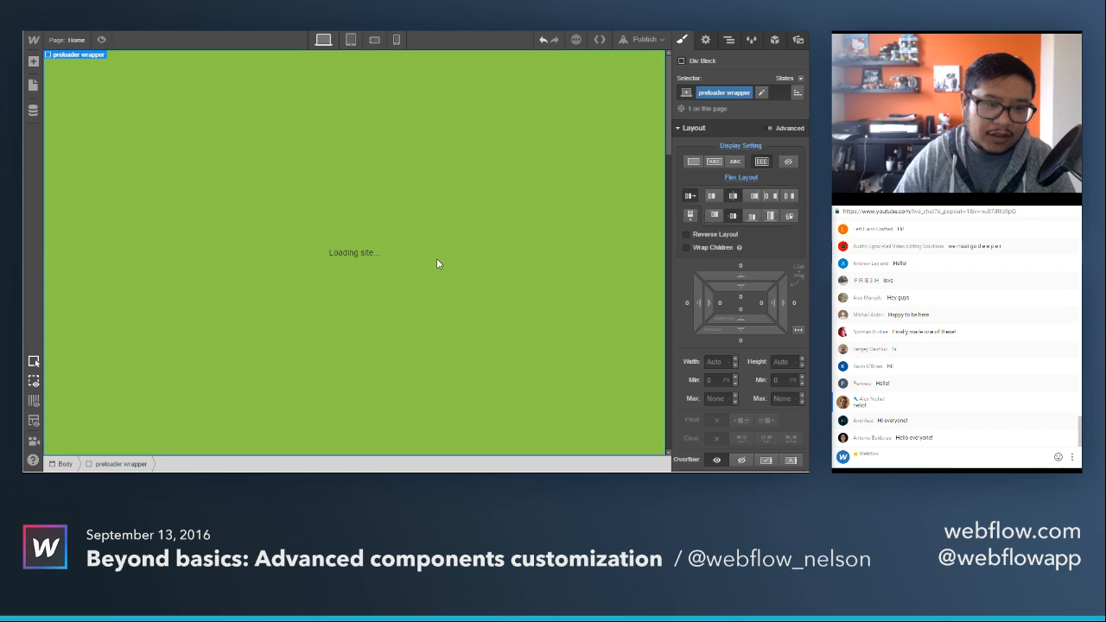
scroll(741, 306, "down", 10)
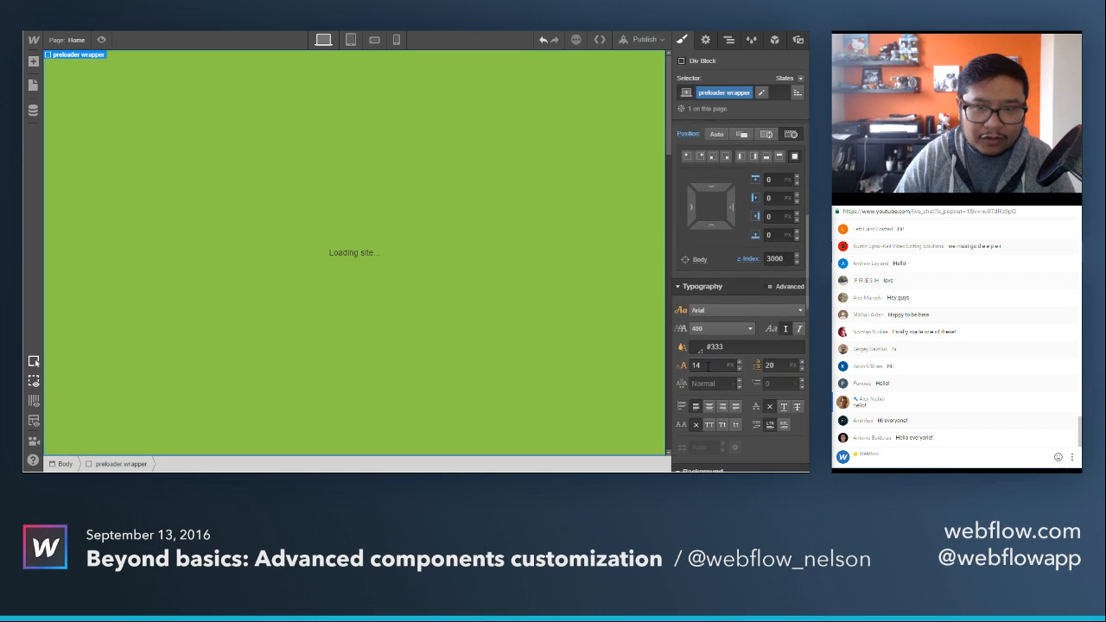
left_click(714, 175)
type("white")
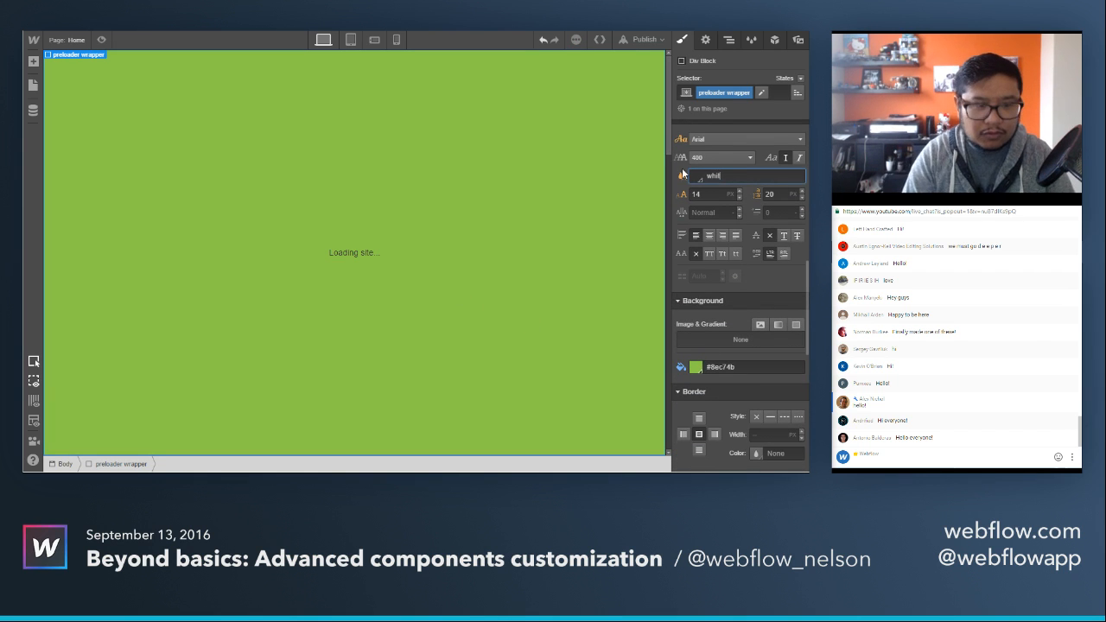
left_click(707, 158)
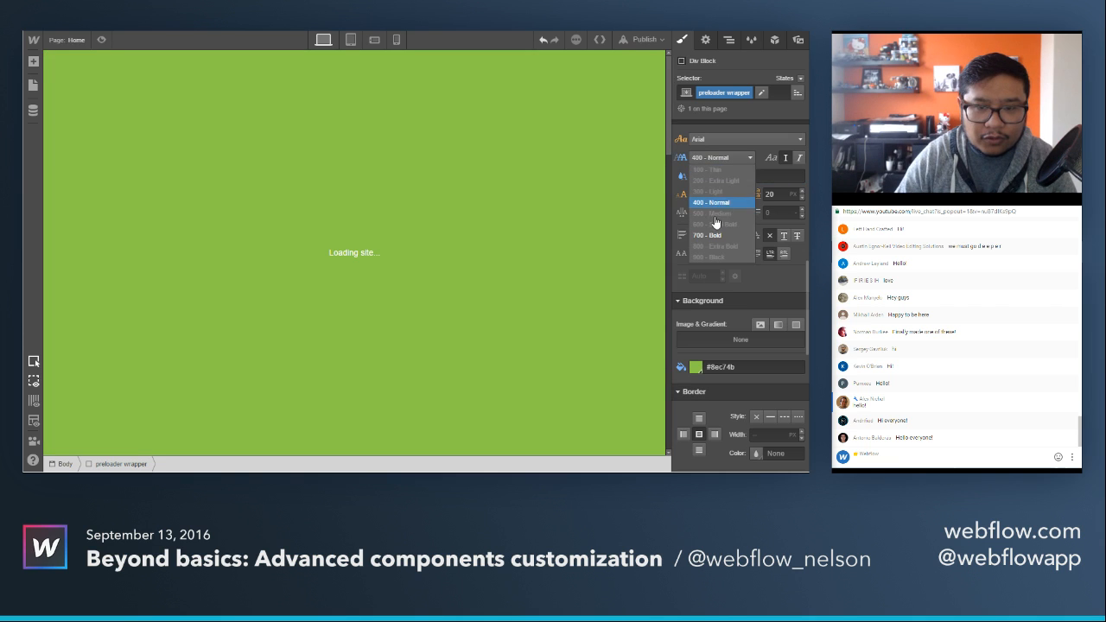
left_click(713, 236)
Set the preloader wrapper's font size to 34 px and its line height to 40 px.
left_click(704, 193)
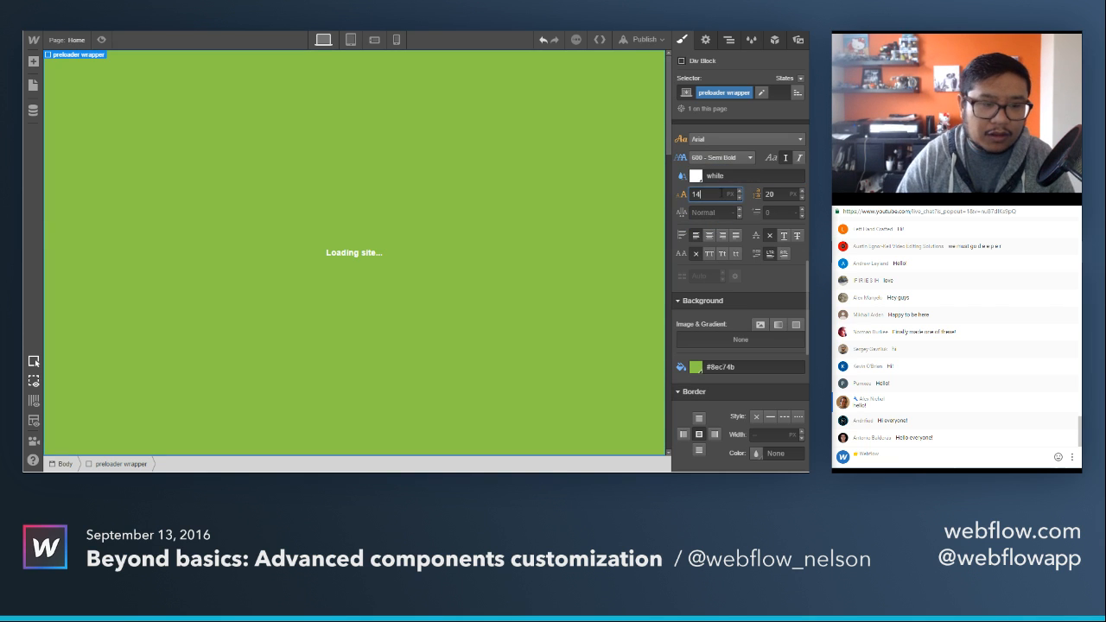
key("shift+Up")
key("shift+Up")
key("Tab")
key("shift+Up")
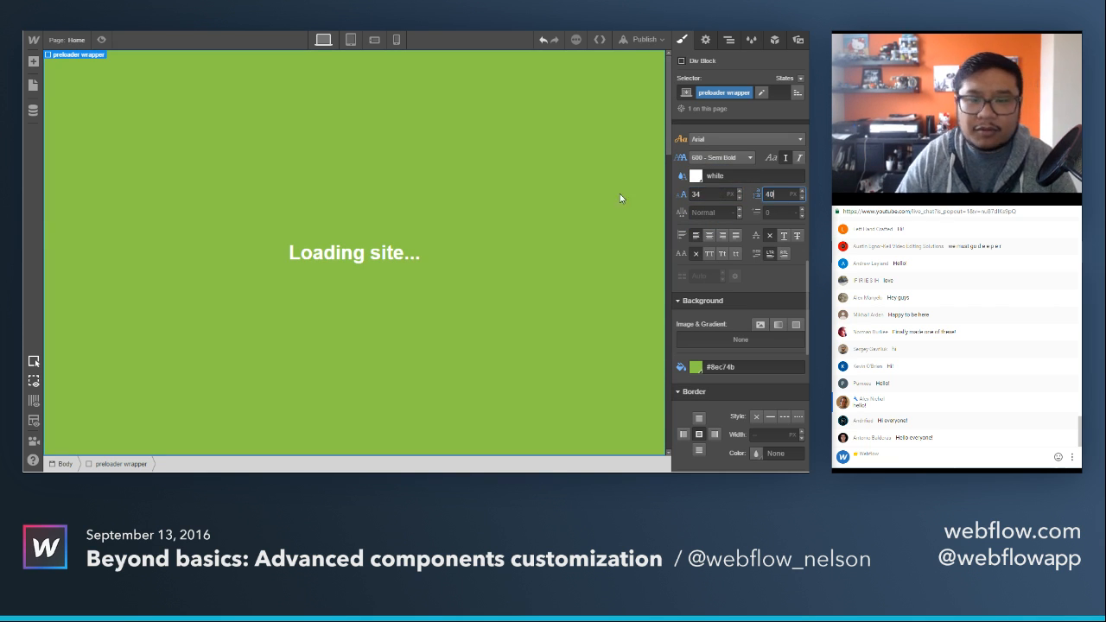
left_click(479, 148)
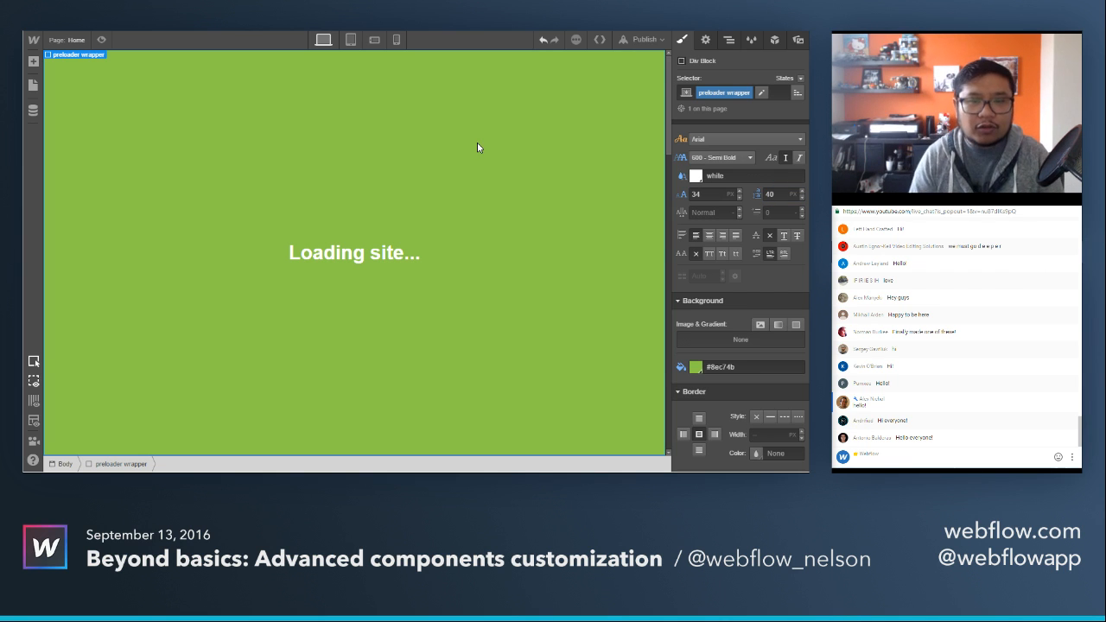
Create a new interaction for the preloader wrapper and name it "preloader".
left_click(775, 40)
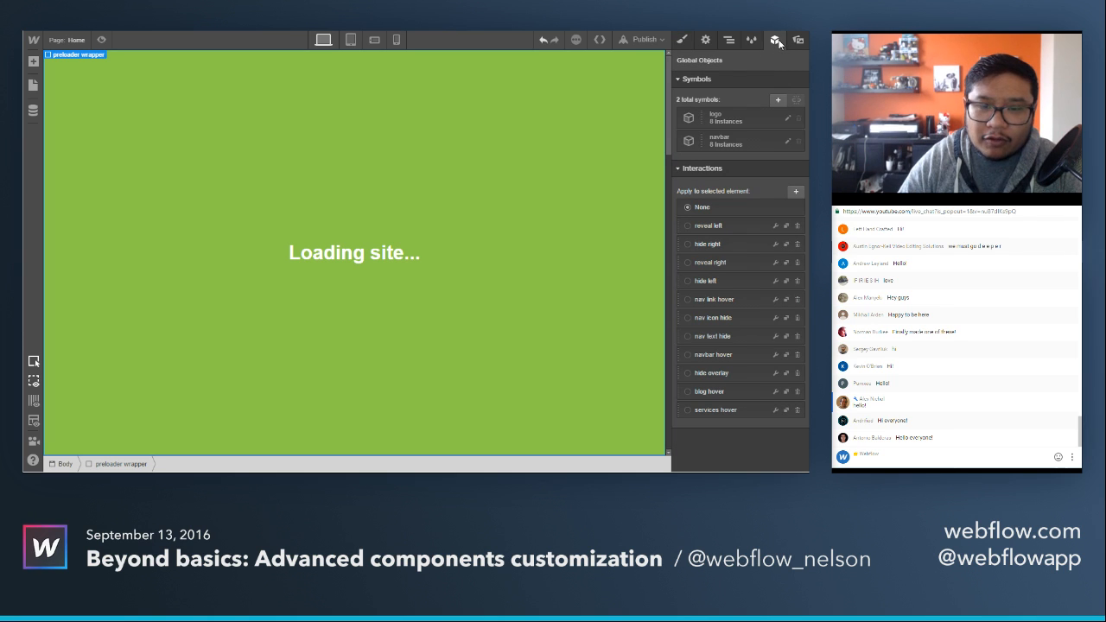
left_click(797, 193)
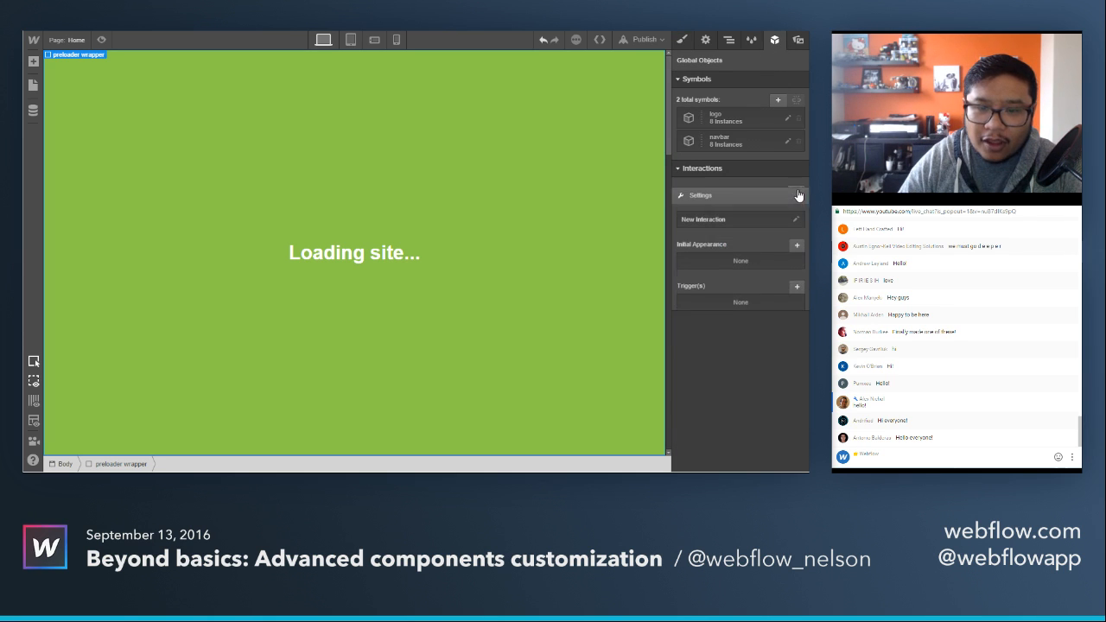
left_click(740, 212)
type("preloader")
key("Return")
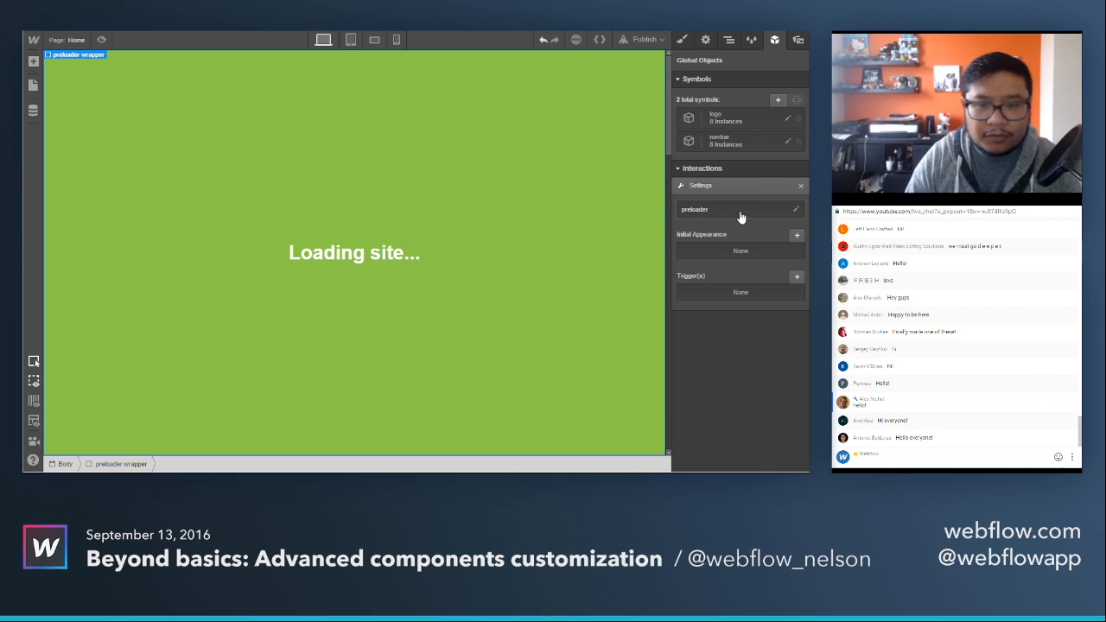
left_click(795, 279)
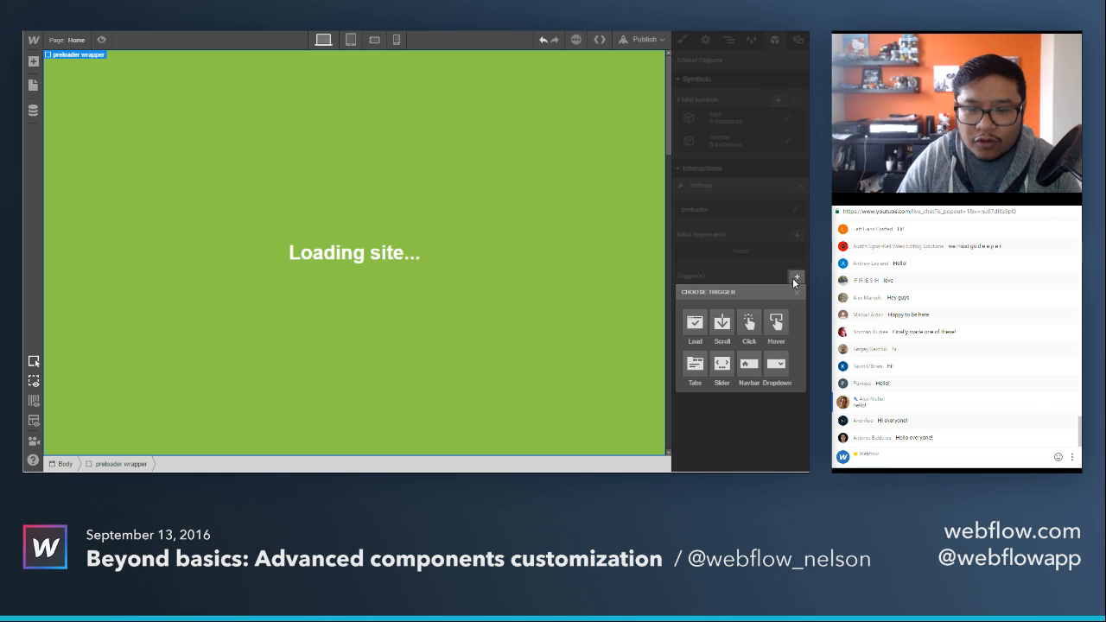
left_click(696, 328)
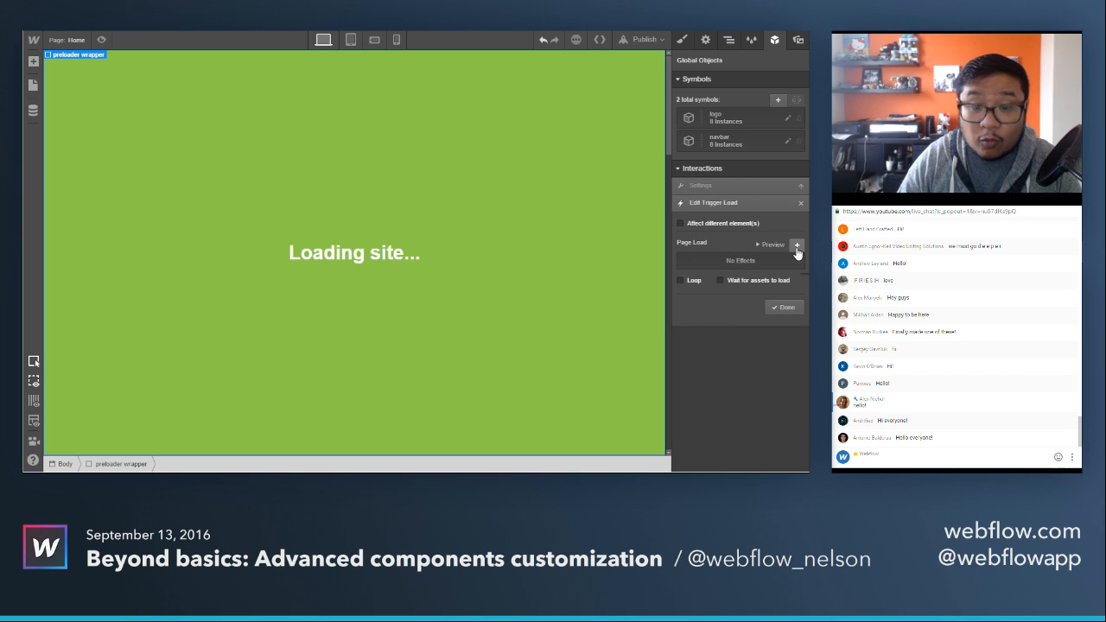
left_click(797, 248)
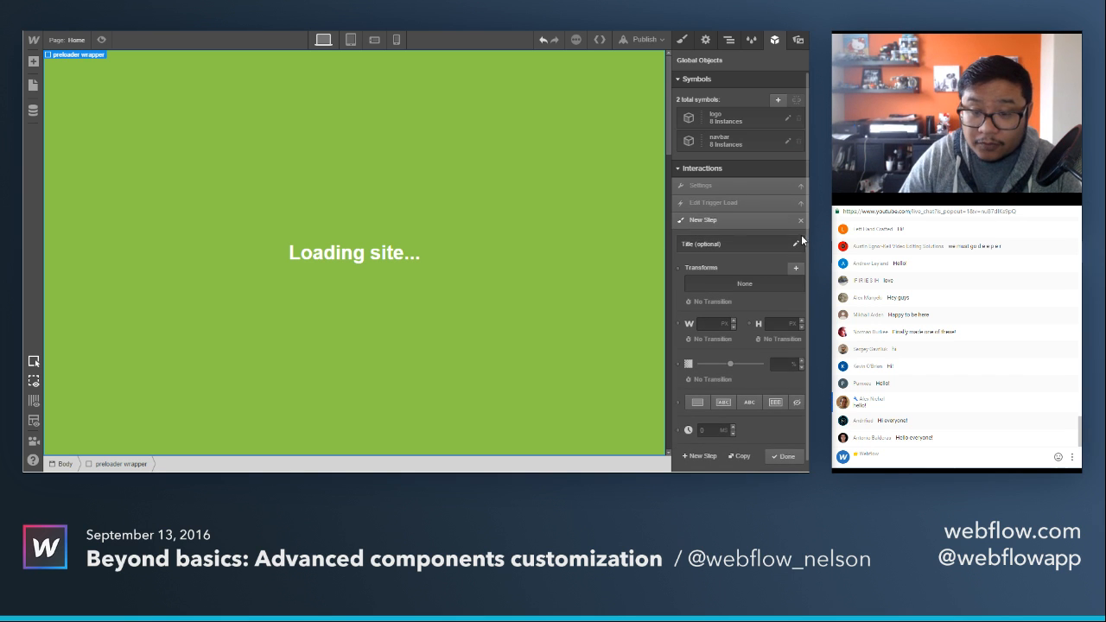
left_click(802, 220)
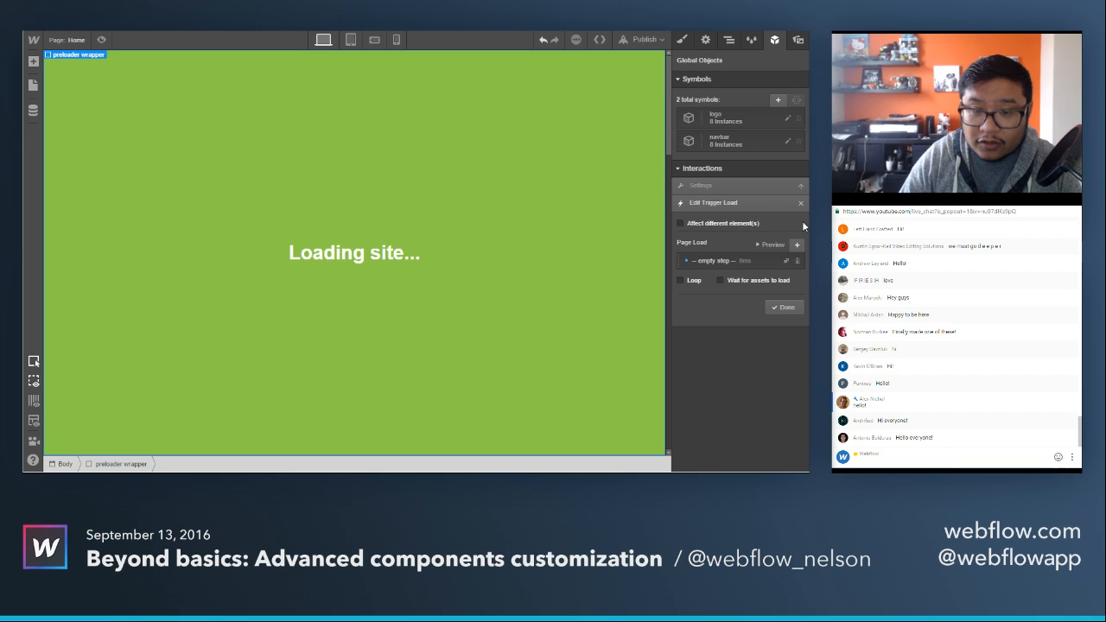
left_click(799, 261)
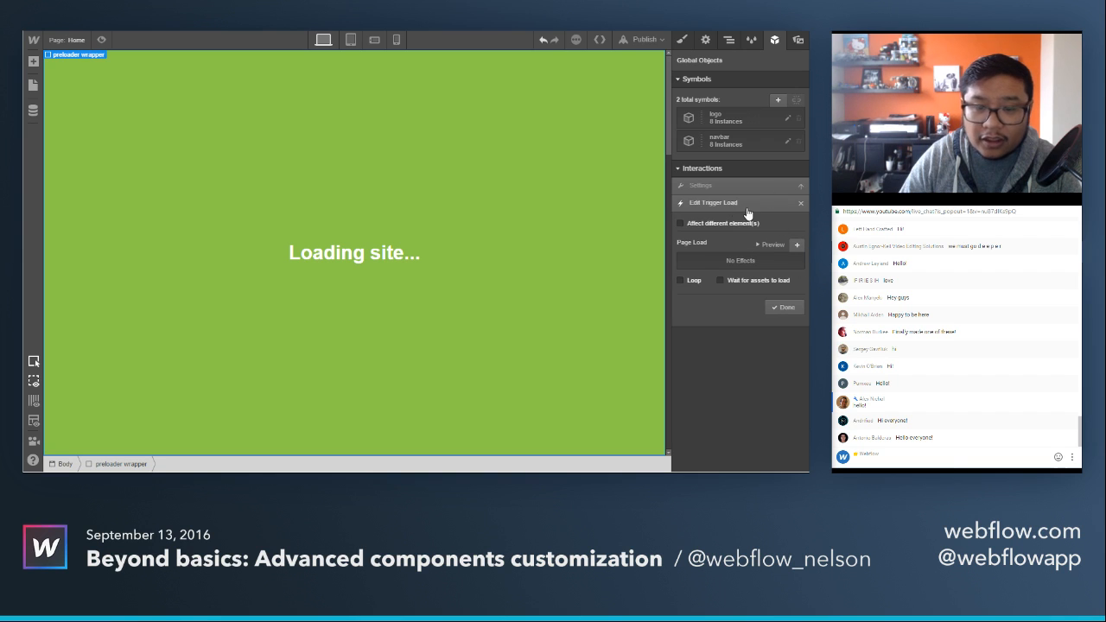
left_click(801, 203)
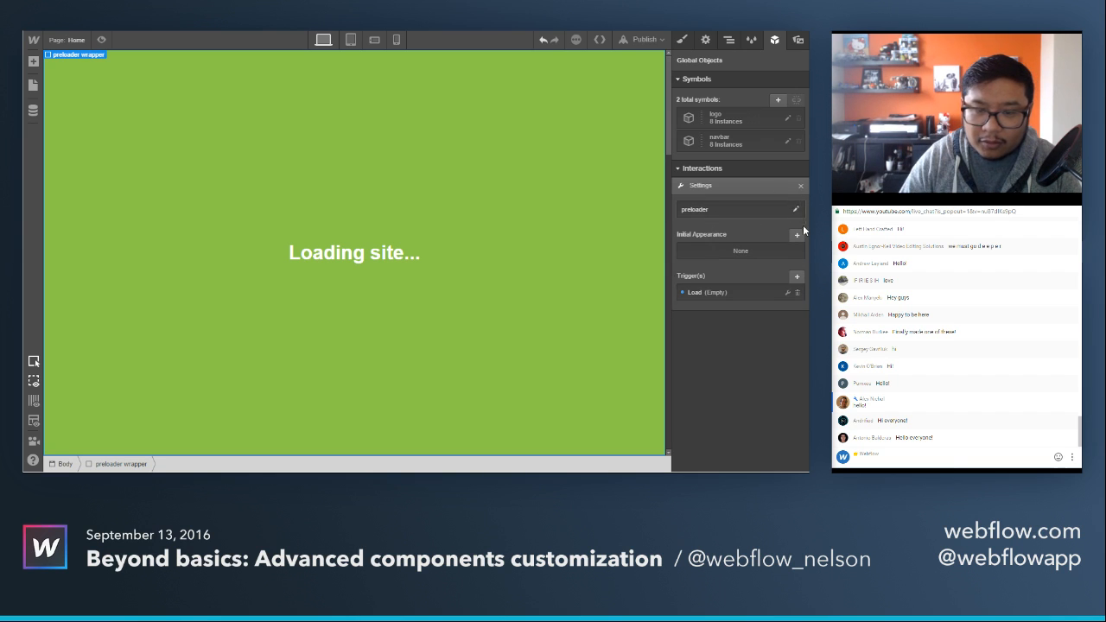
left_click(797, 292)
Add a Load trigger to the preloader interaction and make it wait for assets to load.
left_click(797, 276)
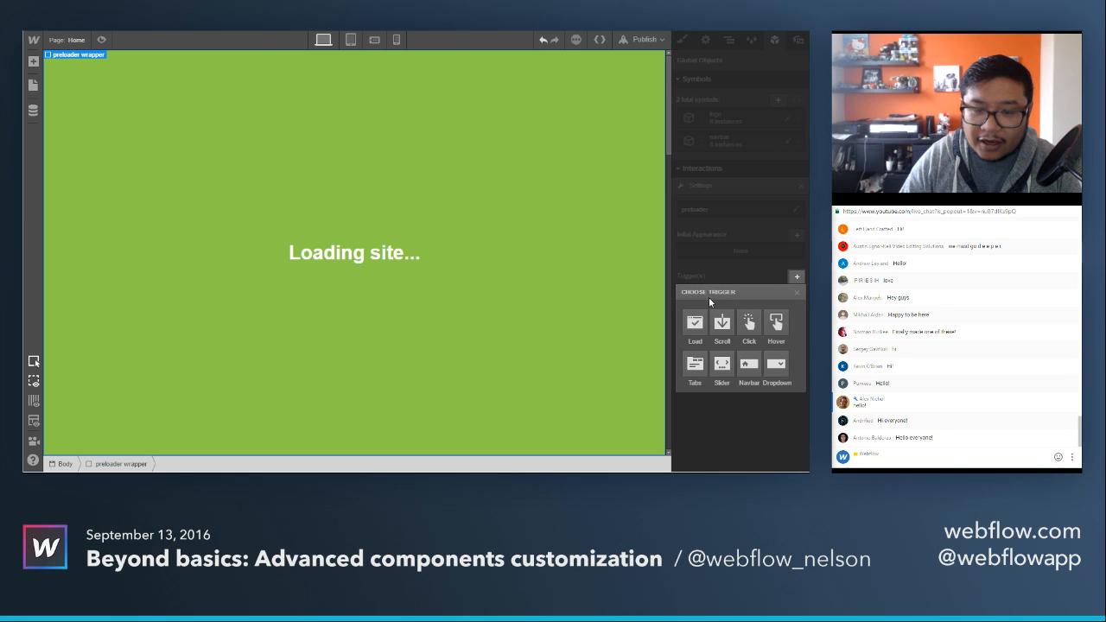
left_click(695, 323)
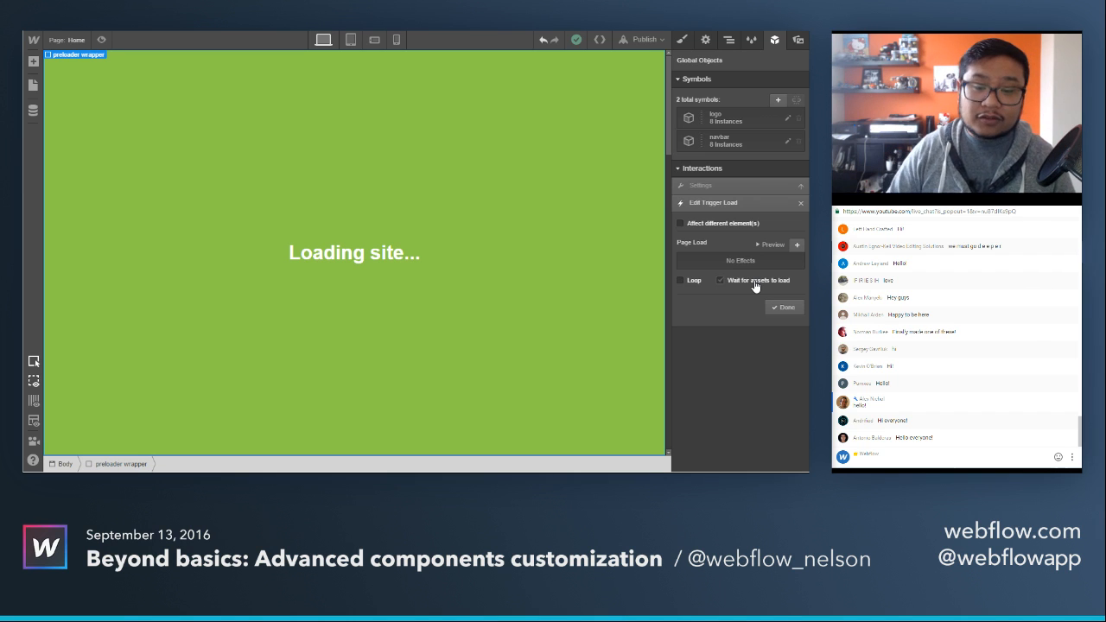
left_click(754, 283)
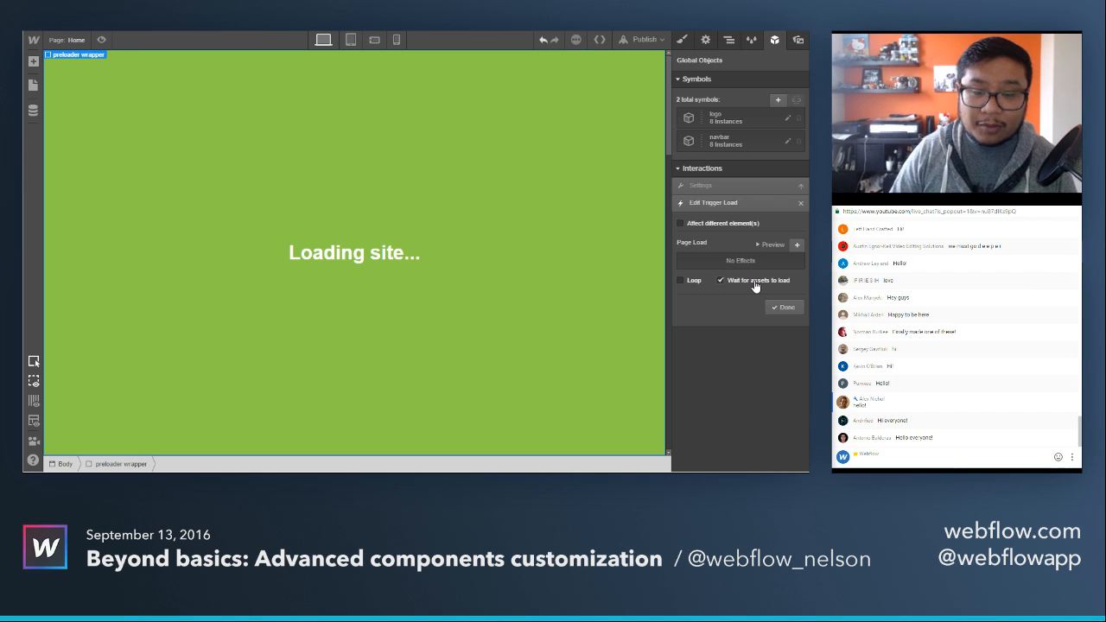
Add a page load step that fades the preloader wrapper to 0% opacity with a 500 ms ease transition.
left_click(798, 246)
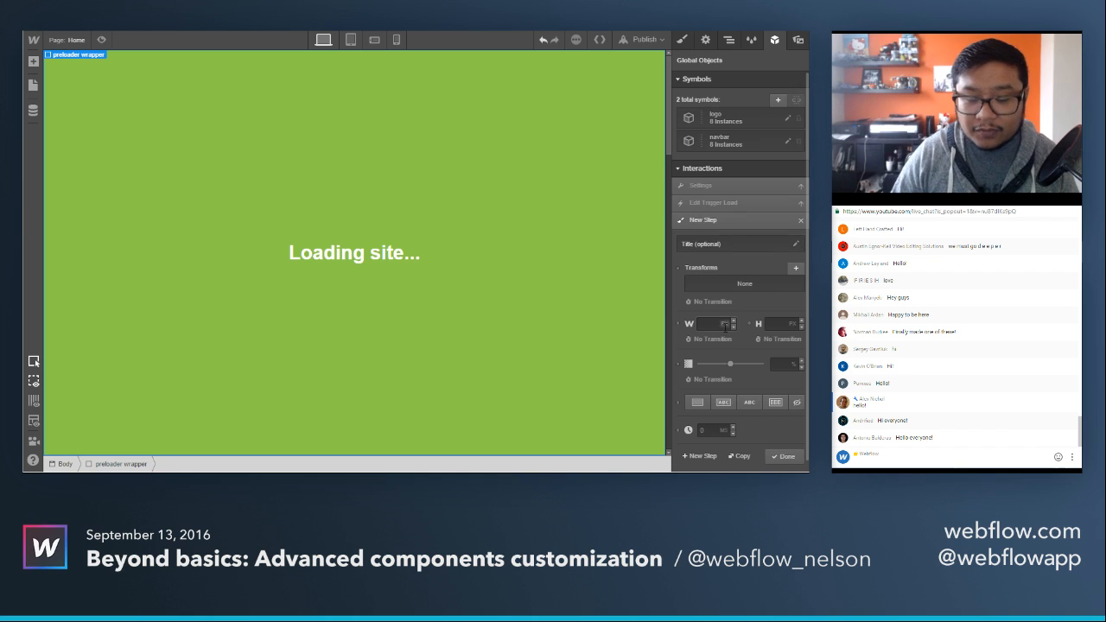
scroll(724, 327, "down", 1)
left_click_drag(731, 362, 699, 361)
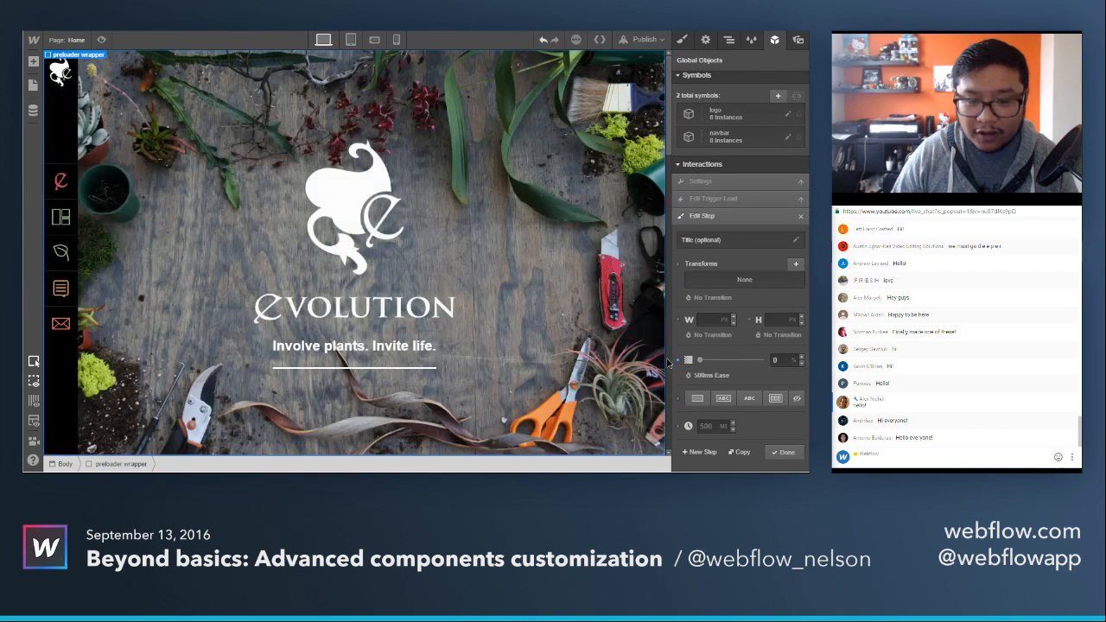
Add a second page load step that sets the wrapper's display to none, and finish the Load trigger.
left_click(700, 452)
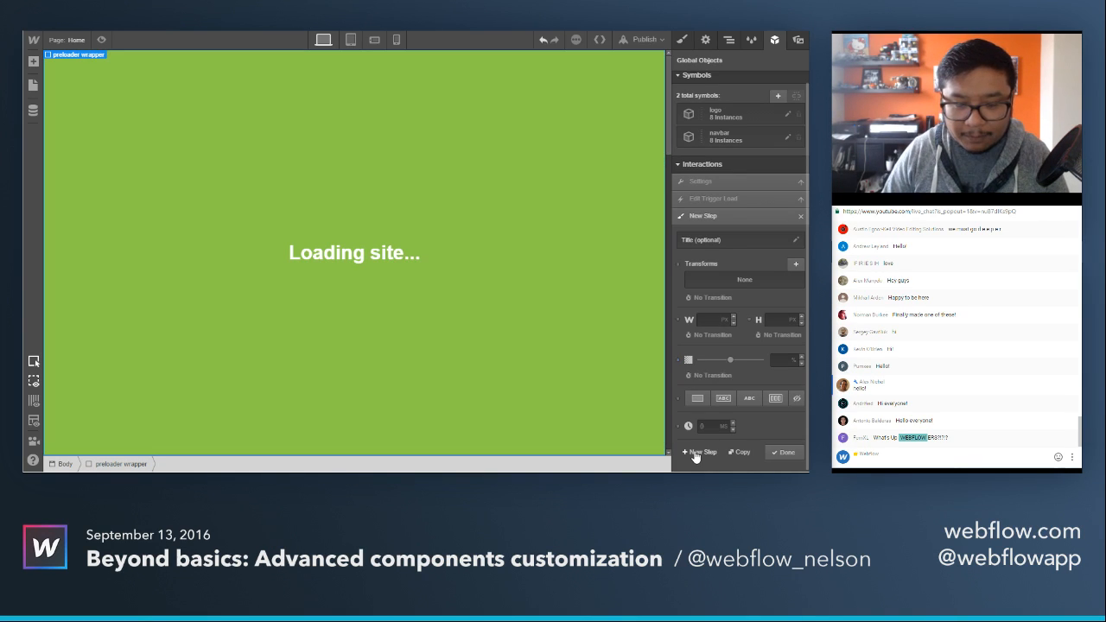
left_click(796, 399)
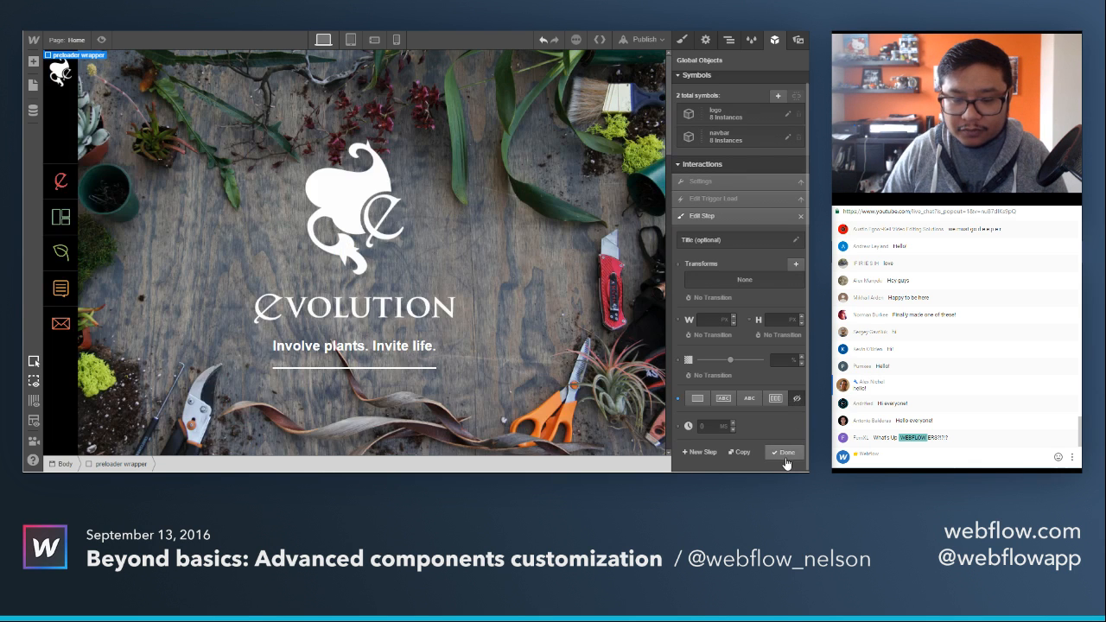
left_click(785, 452)
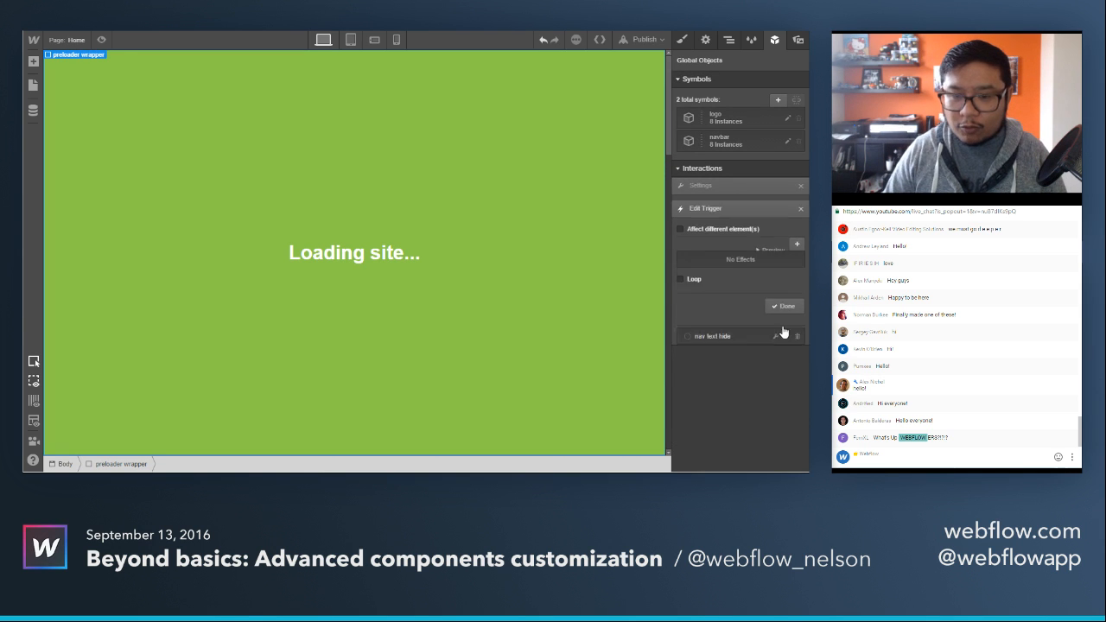
left_click(783, 328)
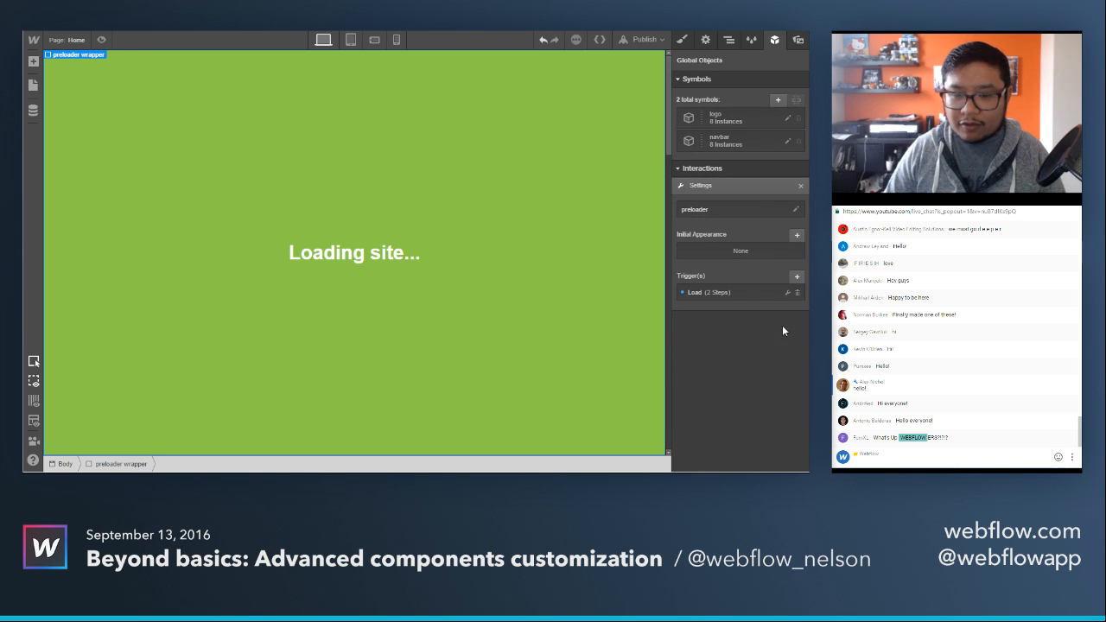
Preview the Home page a couple of times to check the preloader's fade-out, and return to editing.
left_click(101, 42)
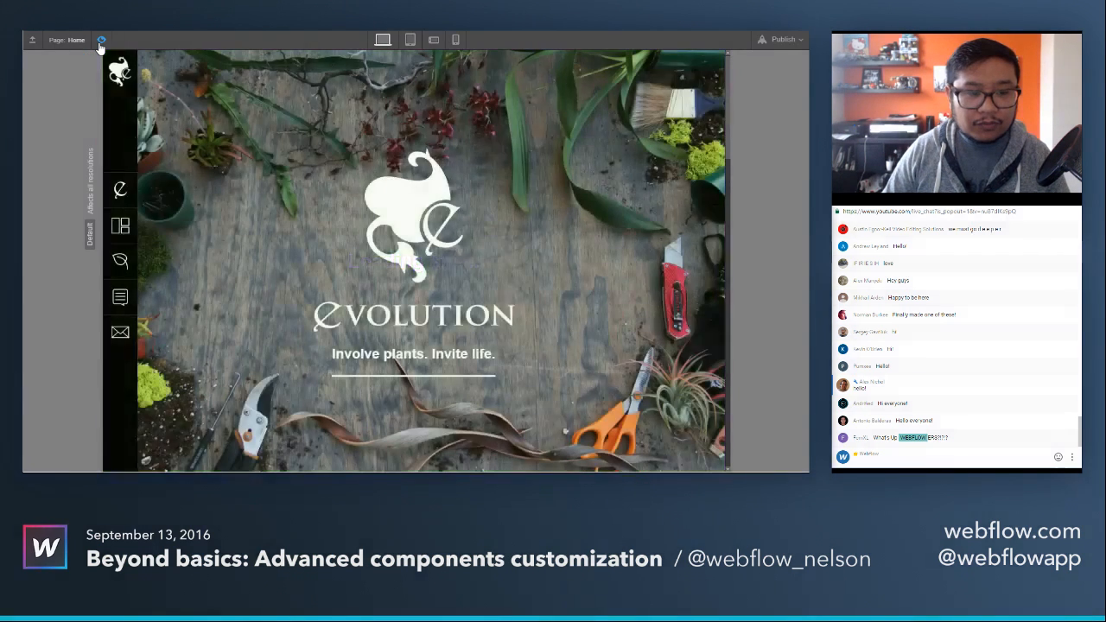
left_click(101, 42)
left_click(102, 41)
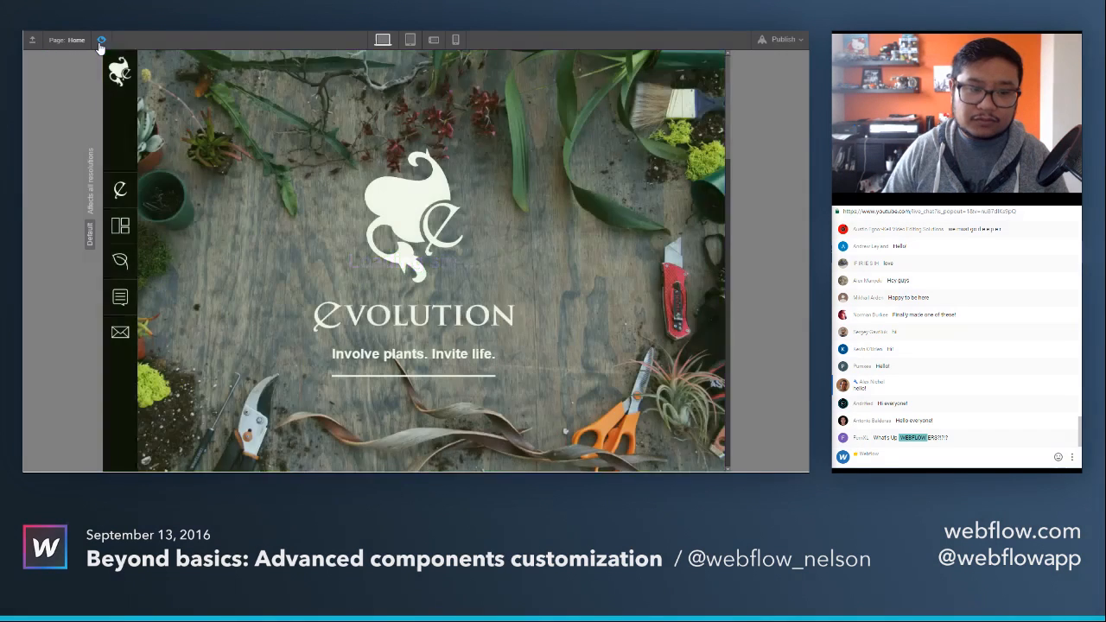
left_click(101, 42)
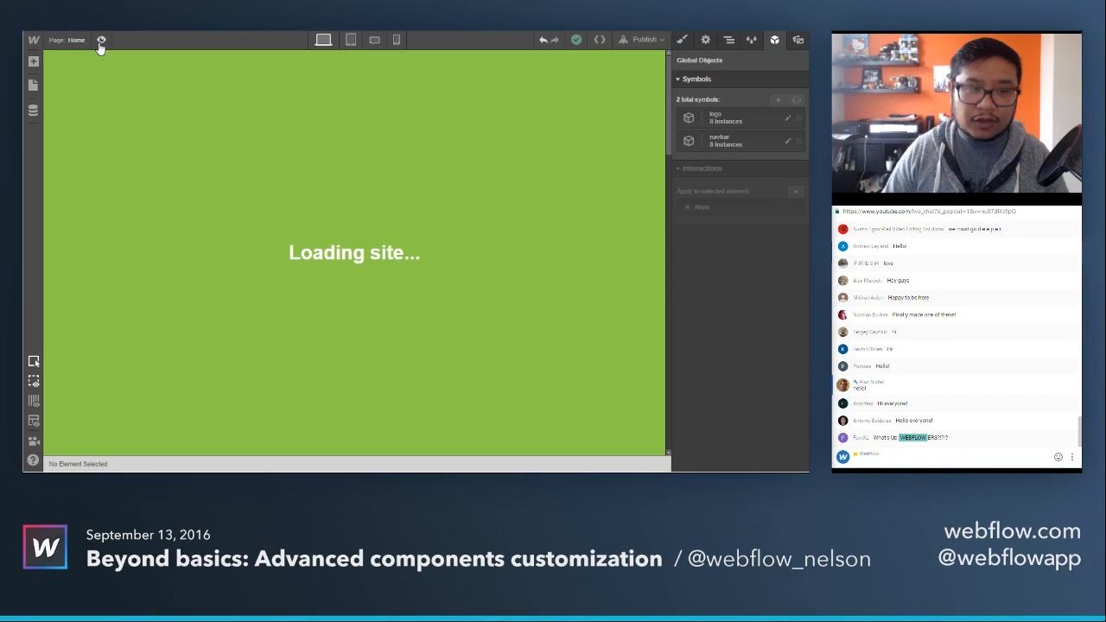
Reopen the Load trigger of the preloader wrapper's interaction and have it wait for assets to load.
left_click(222, 78)
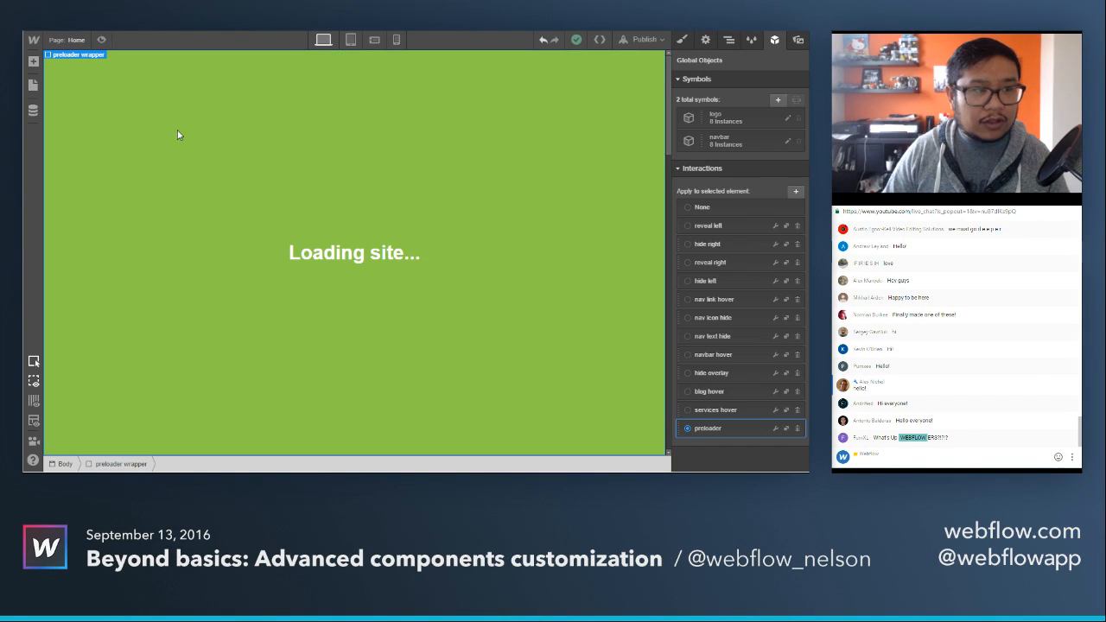
left_click(775, 429)
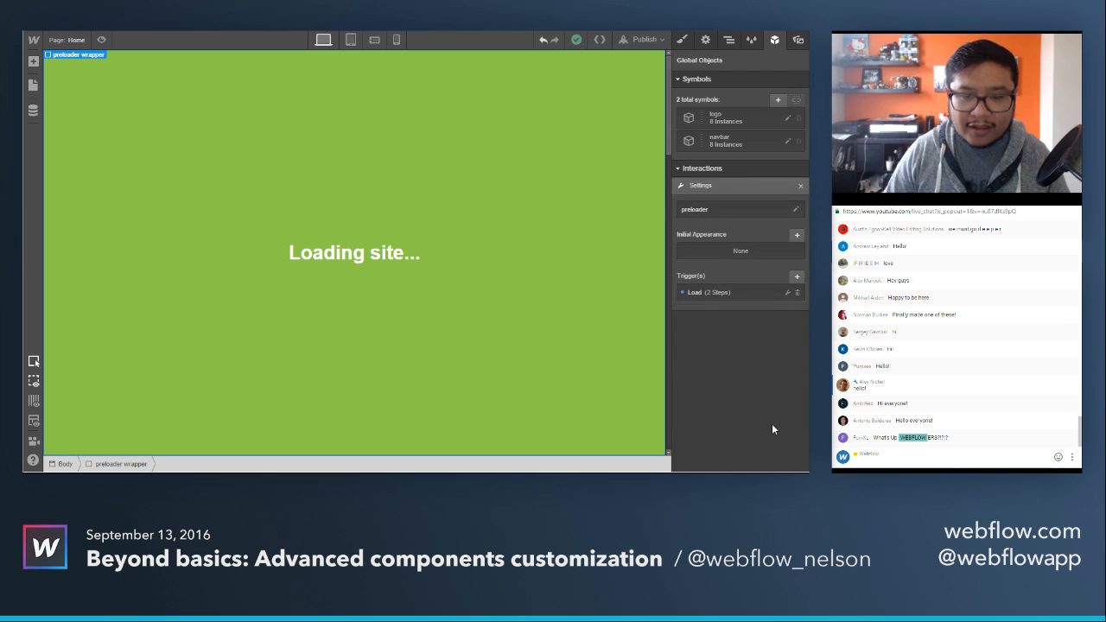
left_click(717, 293)
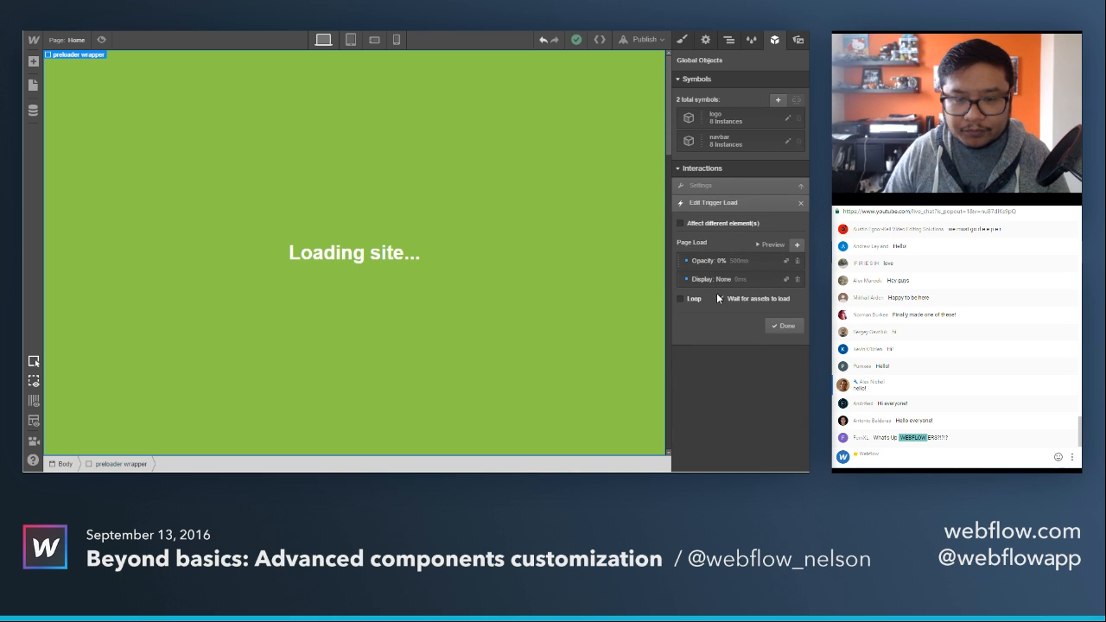
left_click(719, 298)
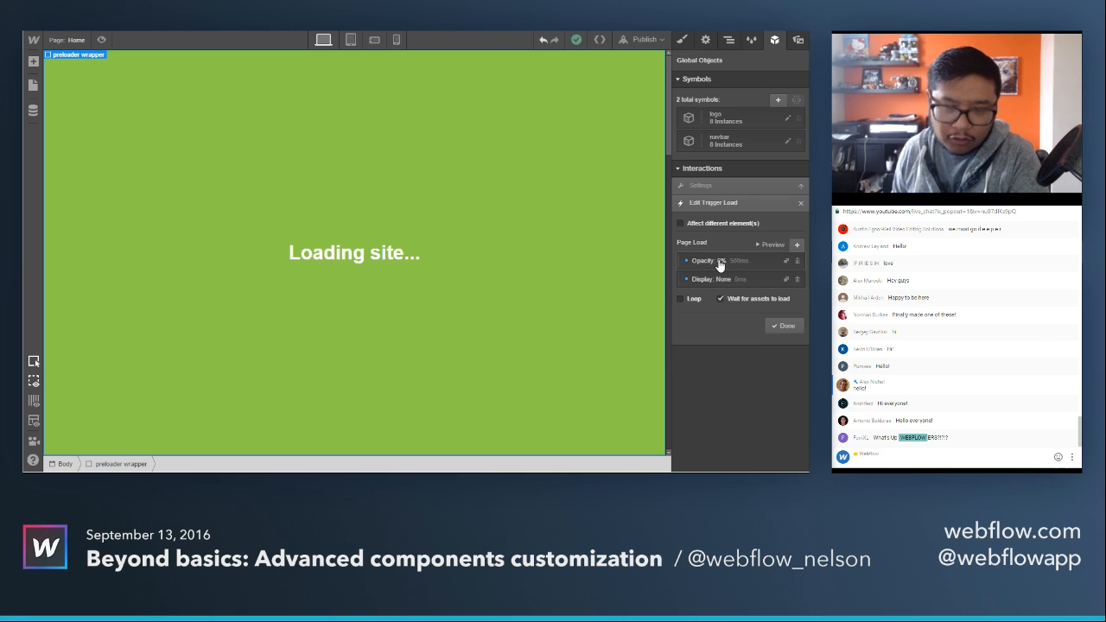
Add a 500 ms wait step to the Load trigger, place it before the opacity step, and finish the trigger.
left_click(797, 248)
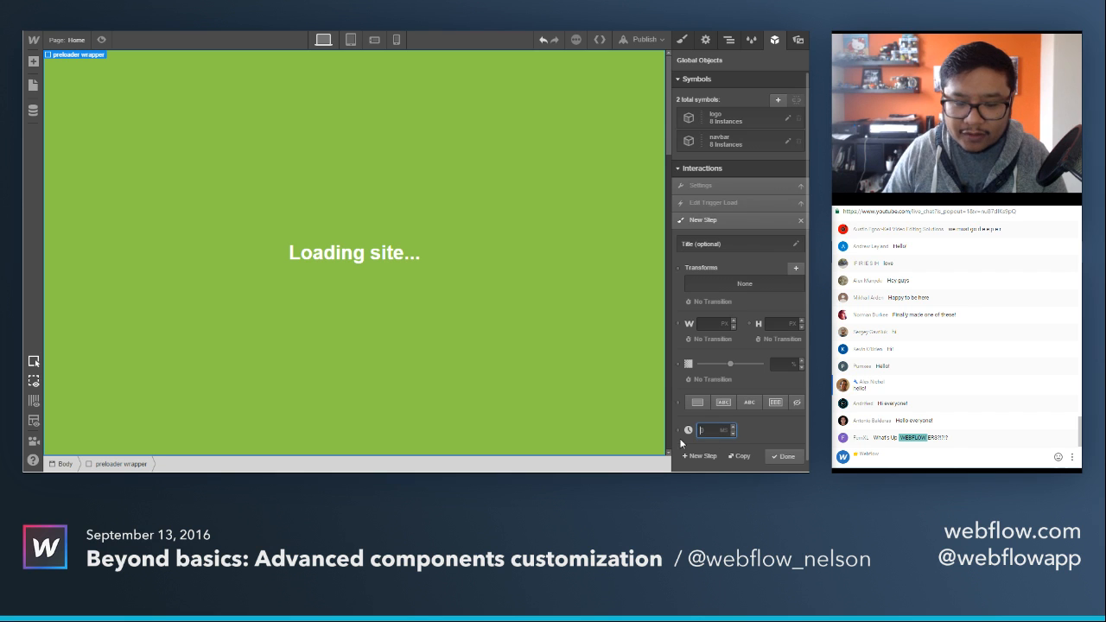
type("500")
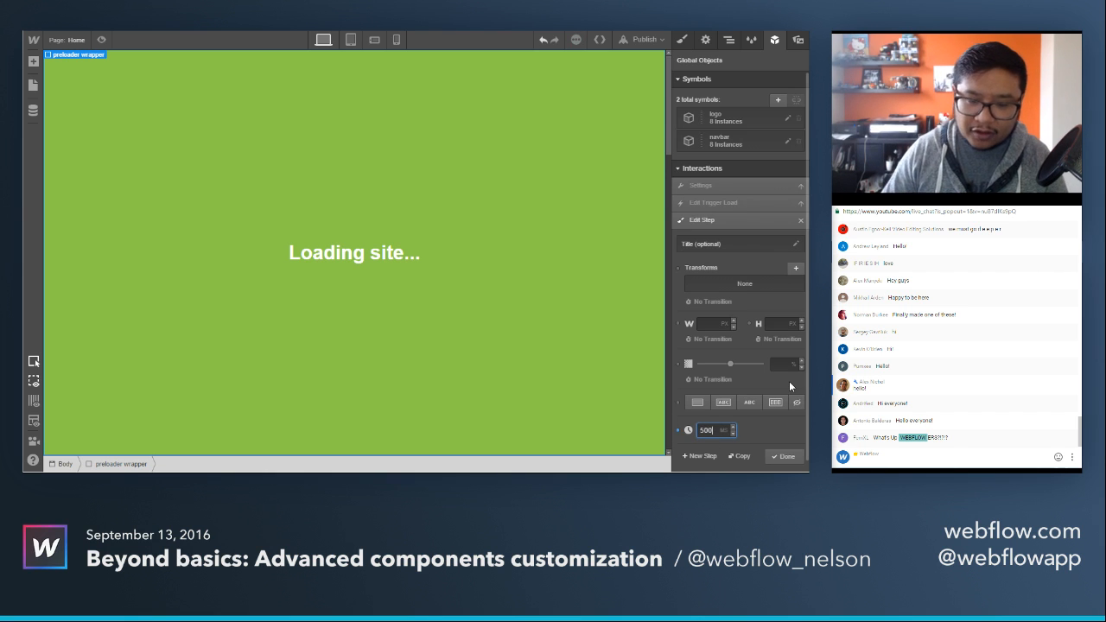
left_click(782, 456)
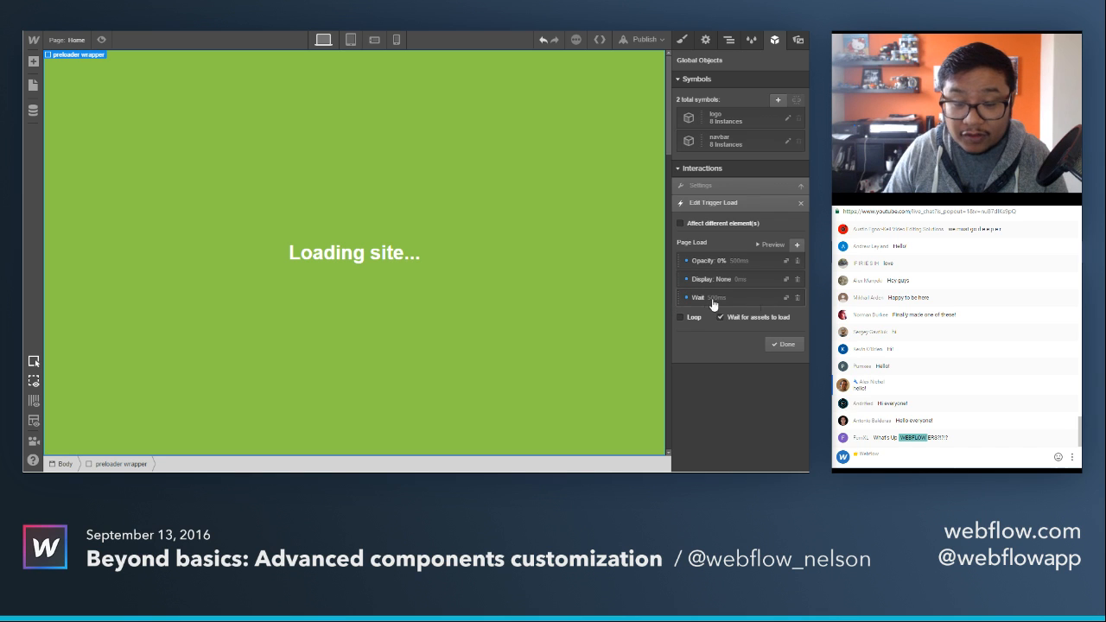
left_click_drag(686, 306, 688, 259)
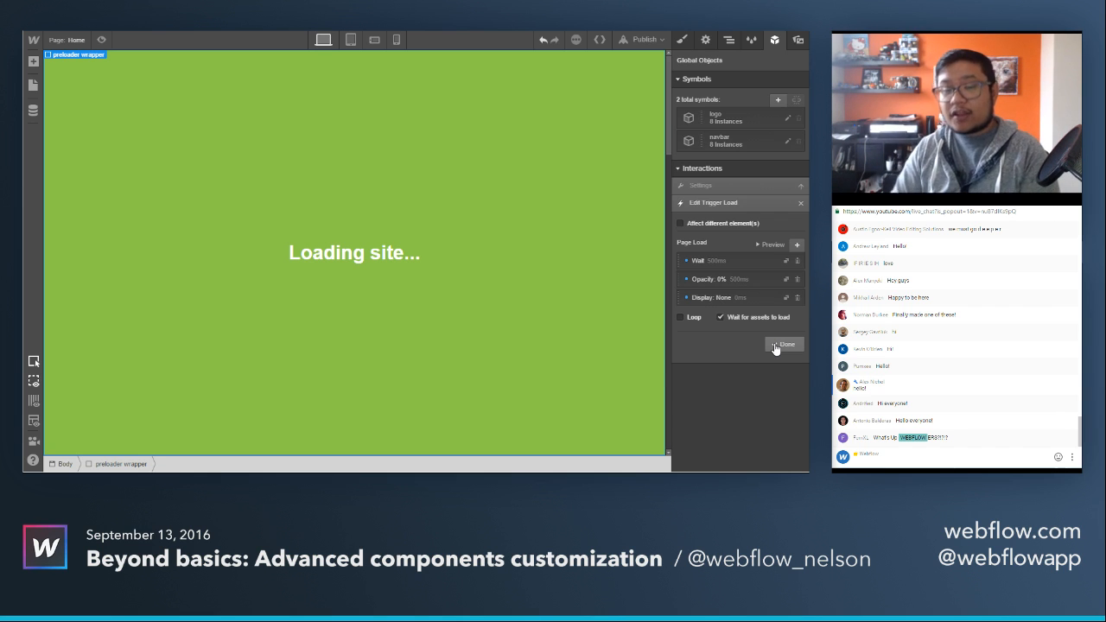
left_click(775, 346)
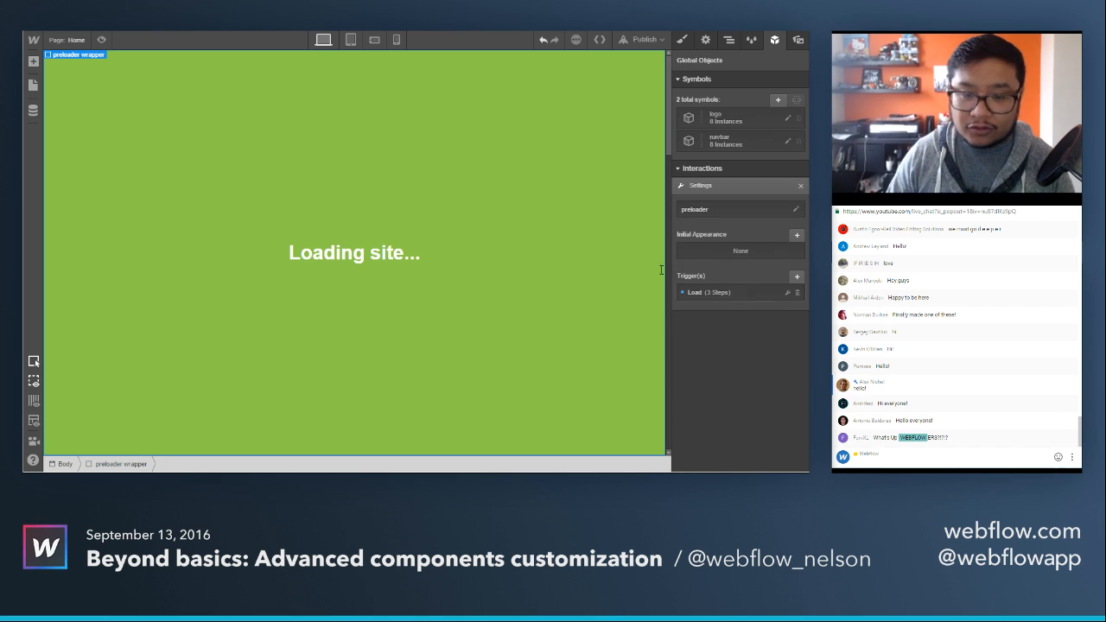
Preview the Home page again to check the preloader's timing with the added wait, and return to editing.
left_click(110, 37)
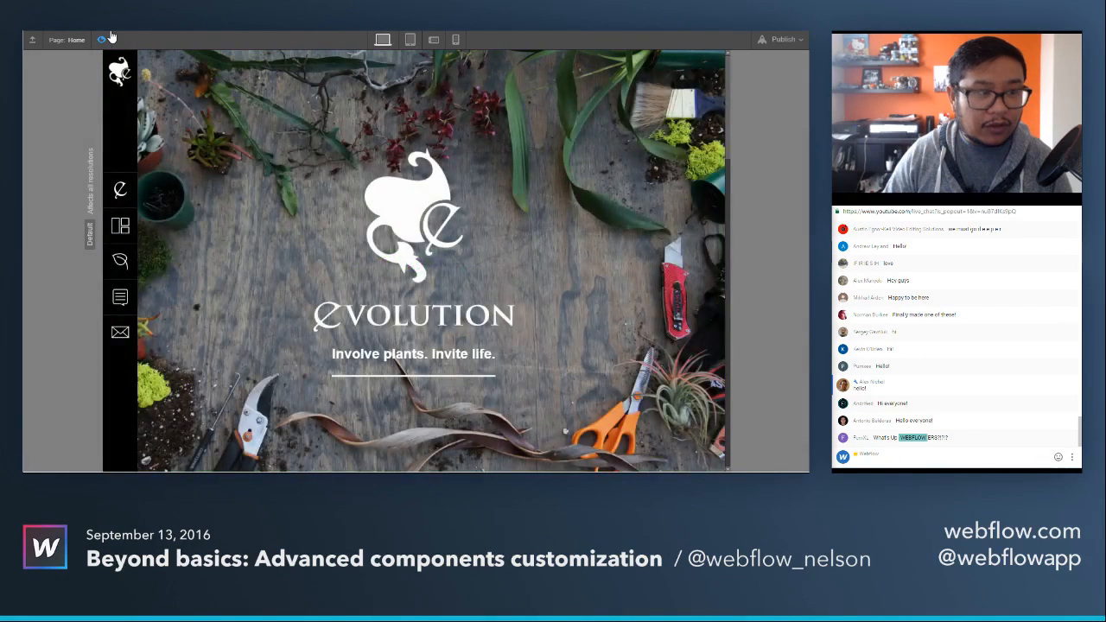
left_click(103, 40)
left_click(104, 40)
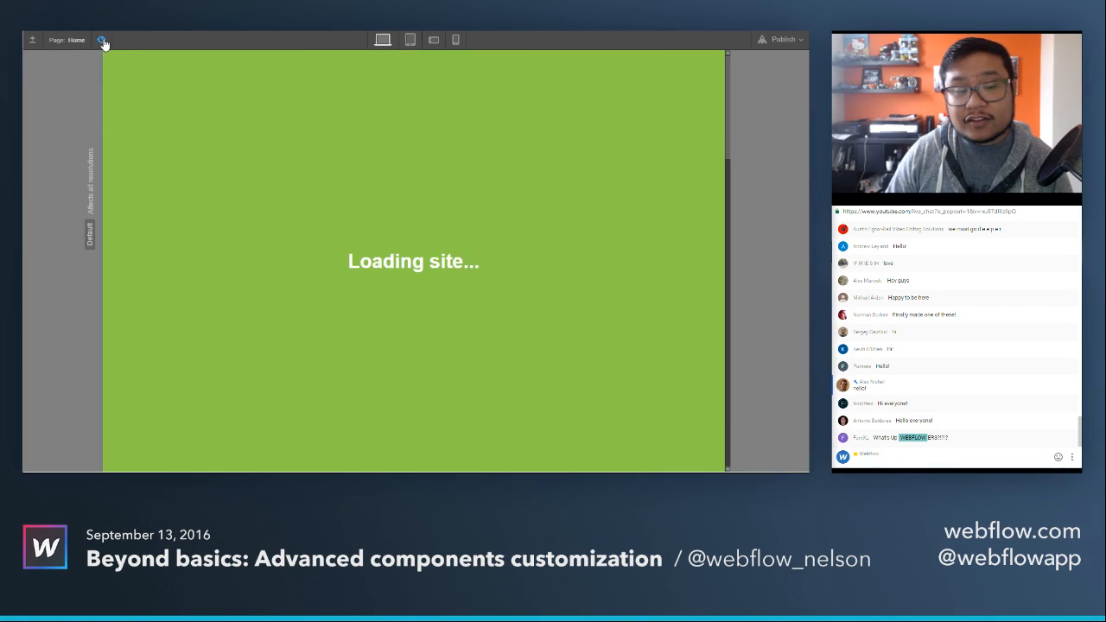
left_click(103, 41)
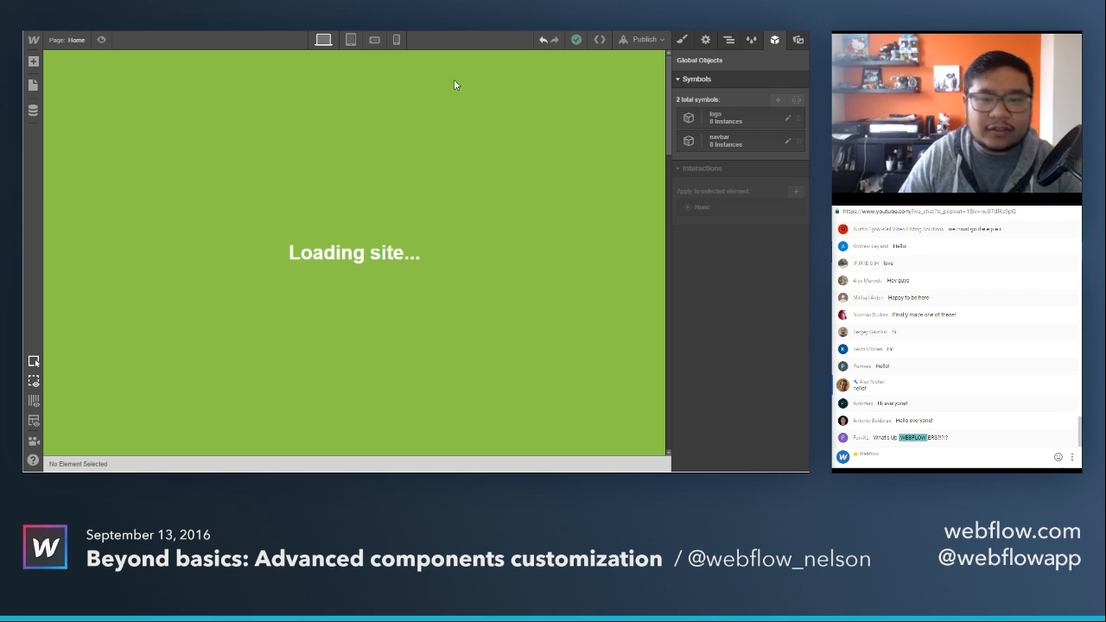
Open the preloader interaction's Load trigger to review its page load steps.
left_click(440, 100)
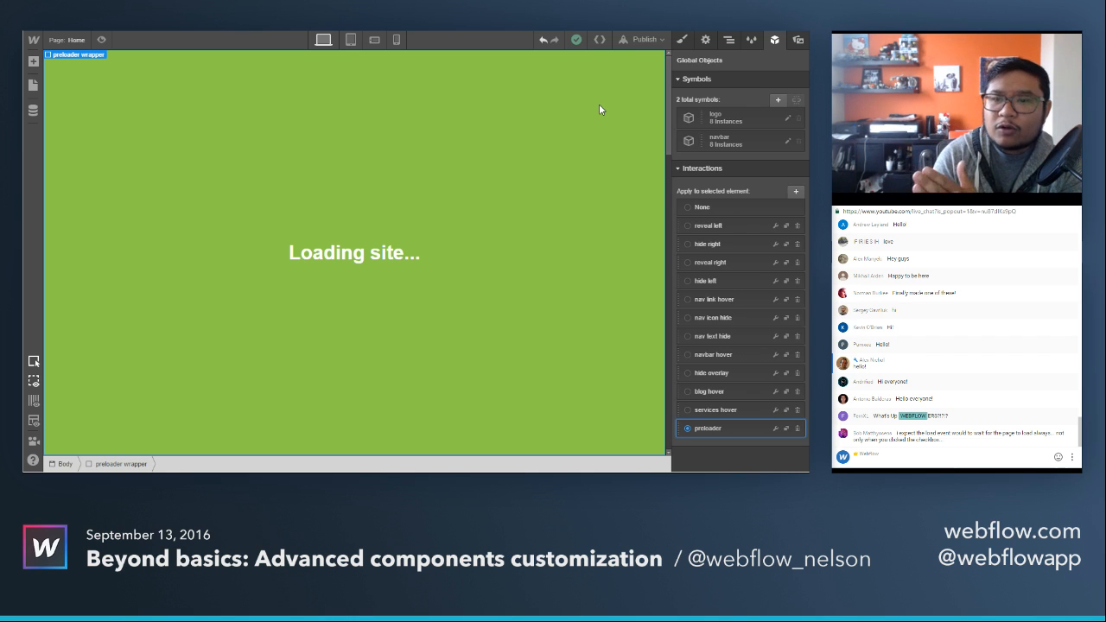
left_click(772, 432)
left_click(724, 297)
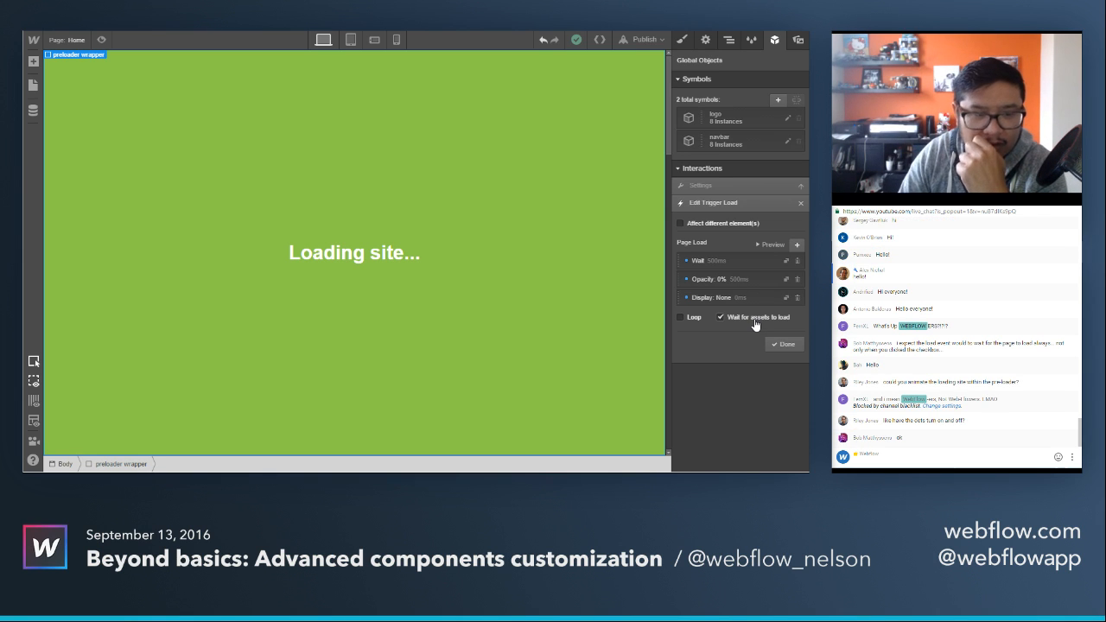
Give the "Loading site..." text block a new class named "preloader text".
left_click(391, 258)
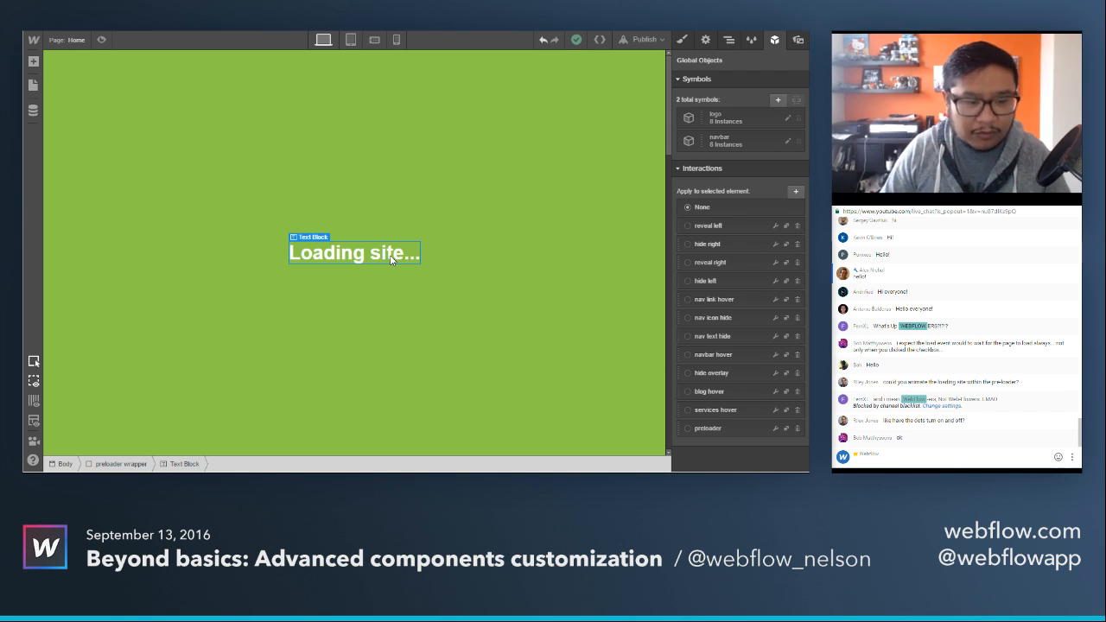
left_click(691, 41)
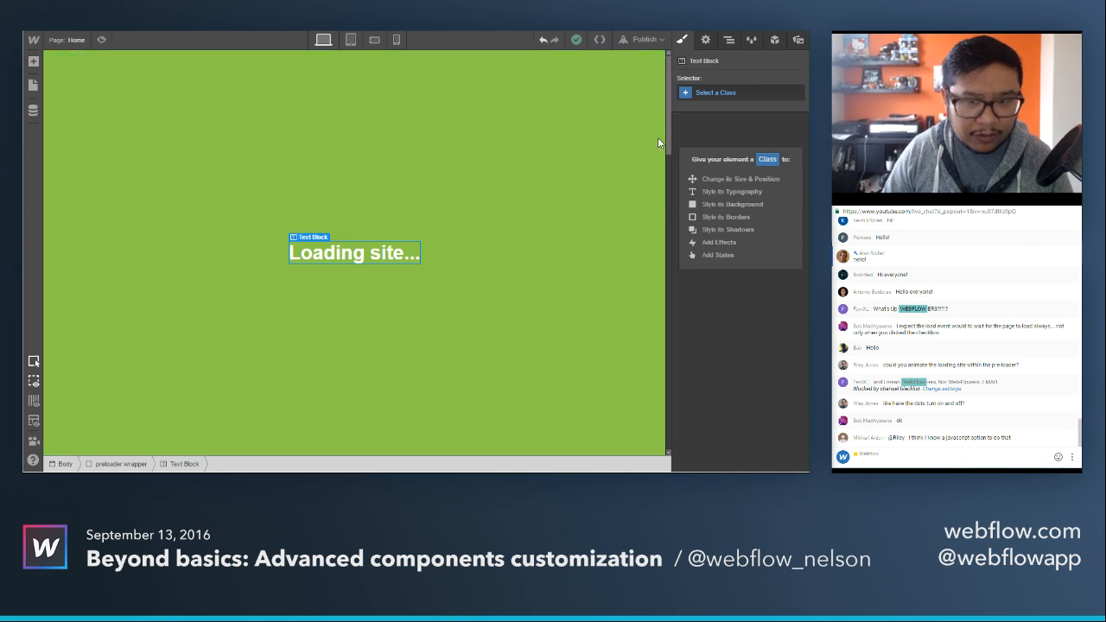
left_click(728, 101)
type("preloader fre")
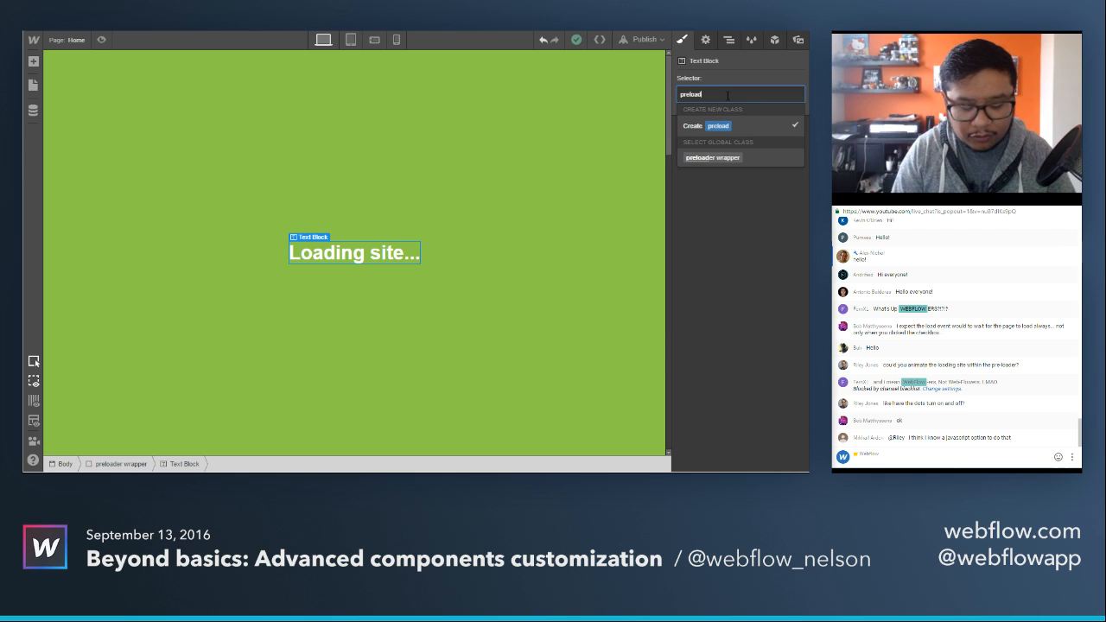
key("BackSpace")
key("BackSpace")
type("ext")
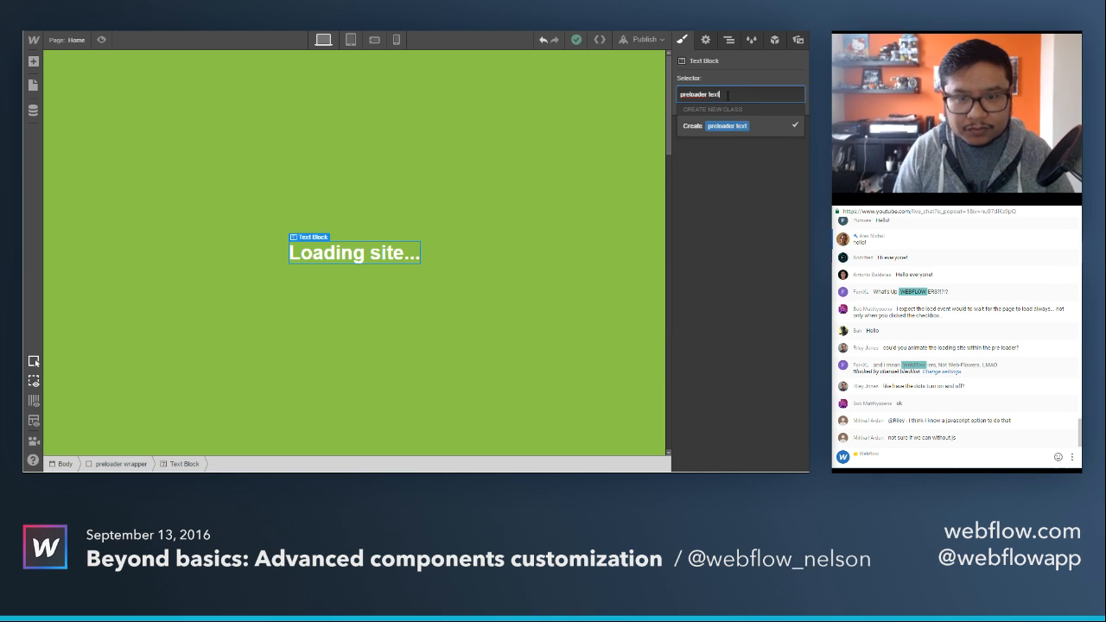
key("Return")
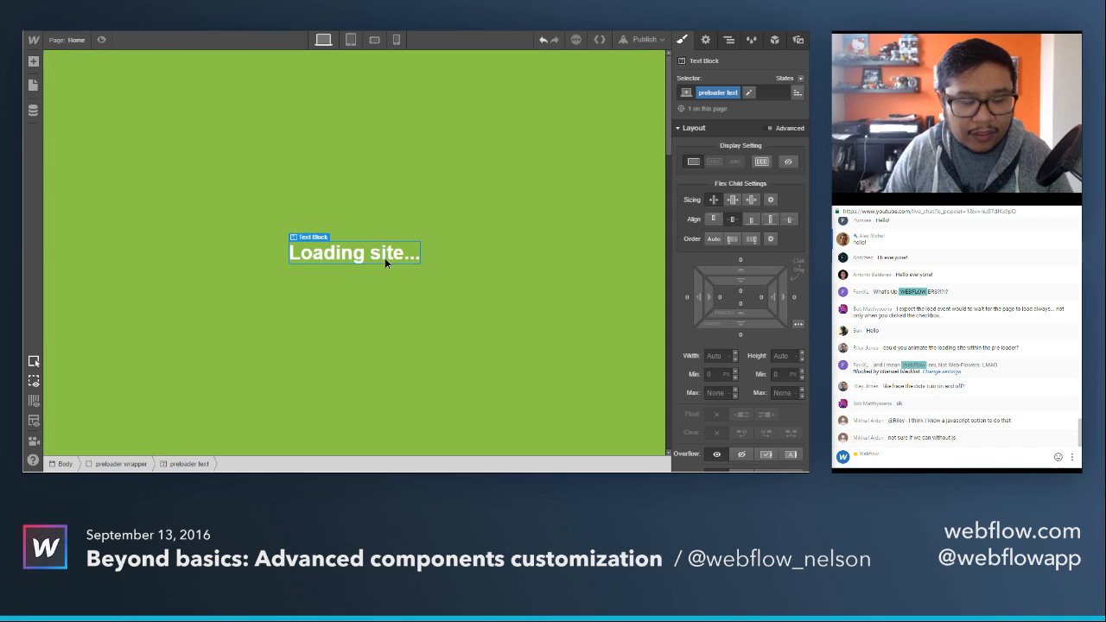
Add a div block after the loading text and set the preloader wrapper's flex layout to vertical.
key("a")
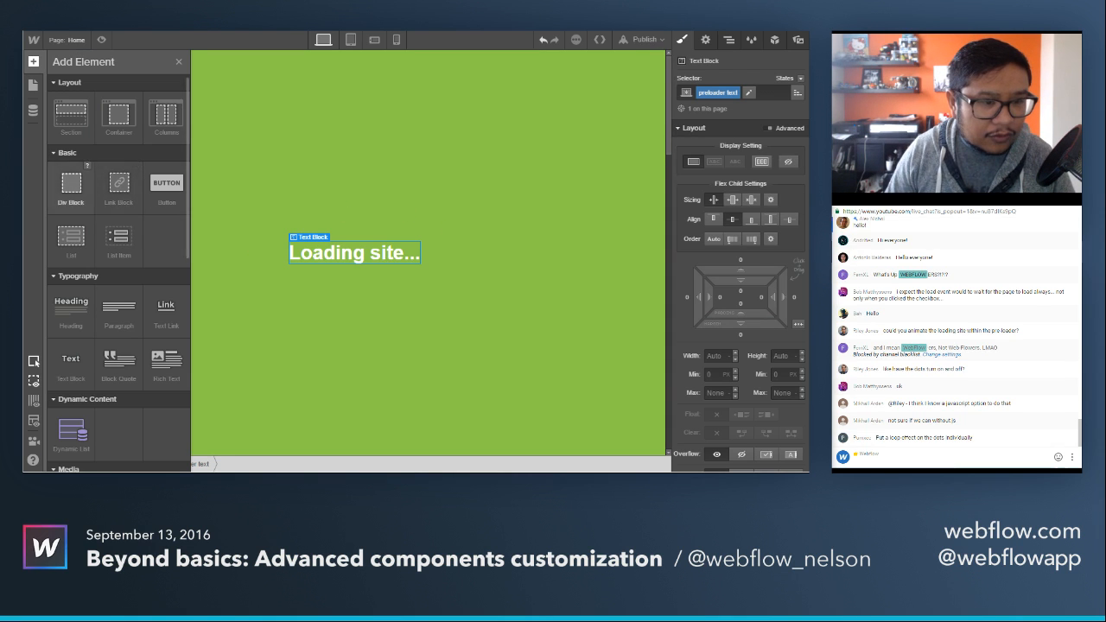
left_click(82, 197)
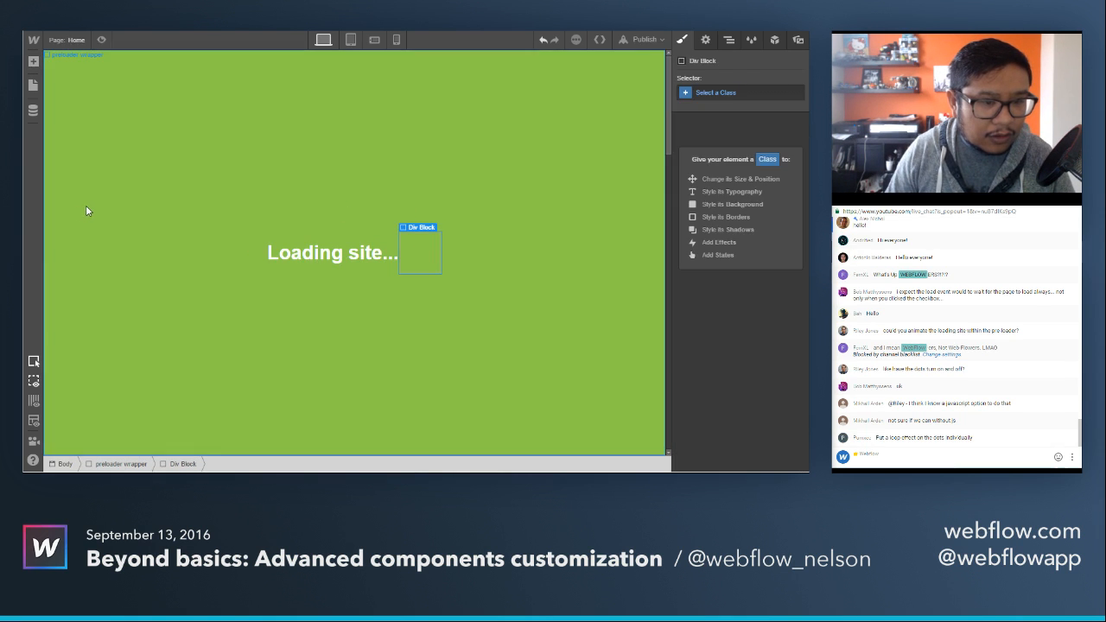
left_click(407, 158)
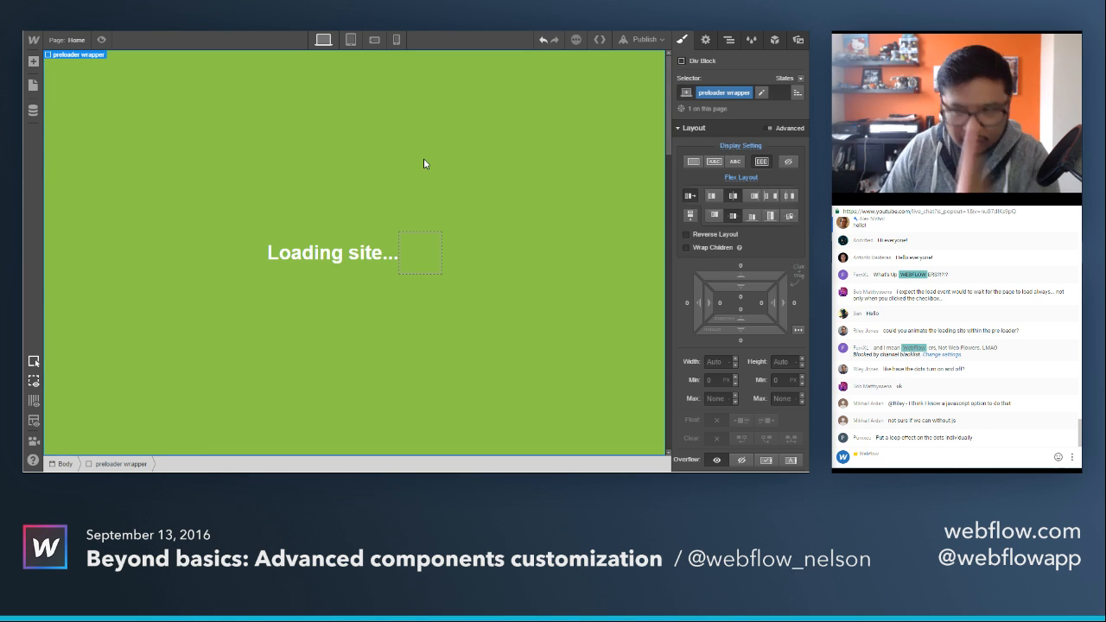
left_click(689, 218)
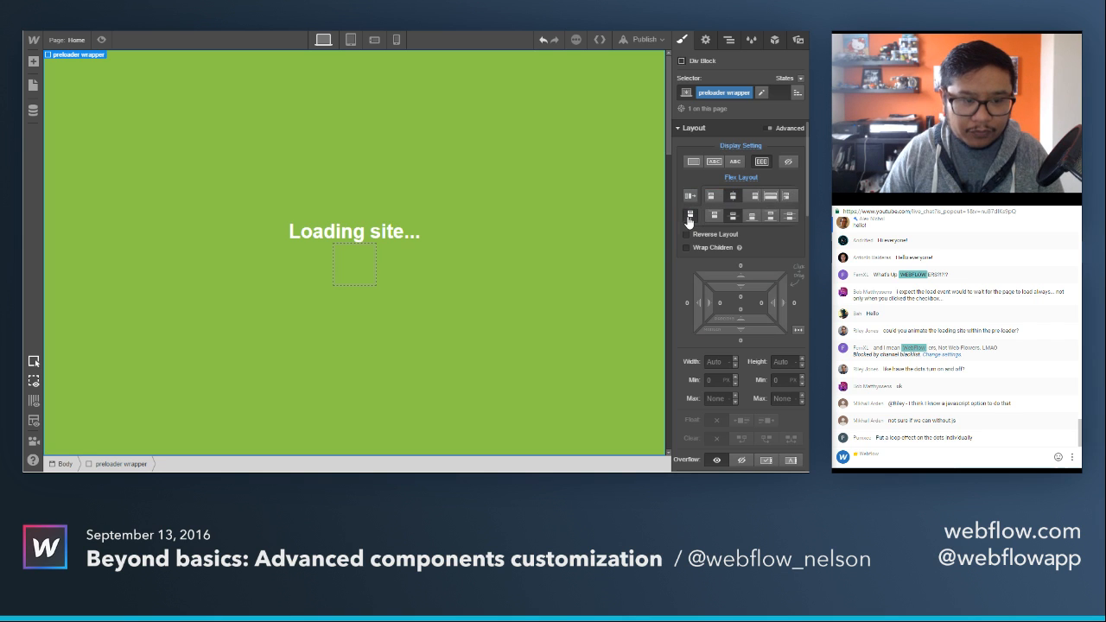
Give the new div block below the loading text a class named "loader bar".
left_click(349, 278)
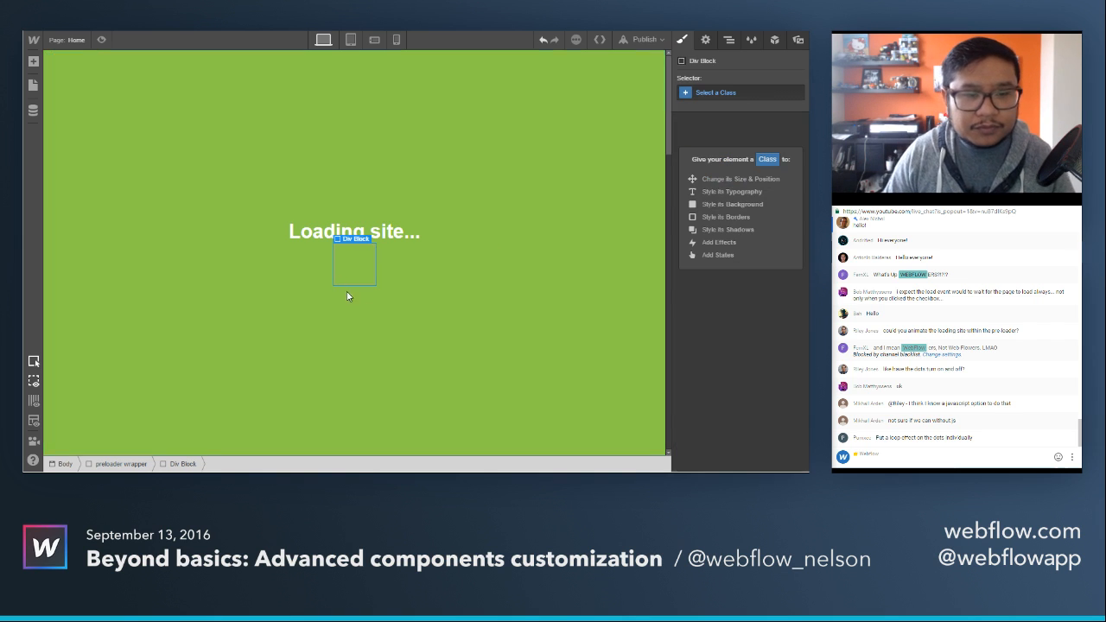
left_click(729, 94)
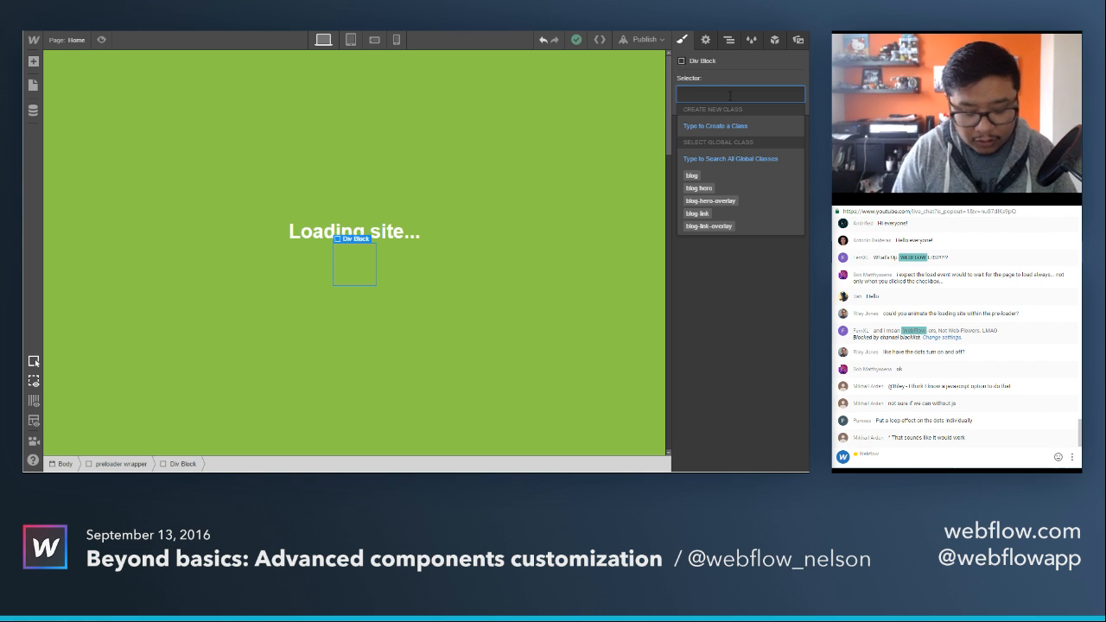
type("loader bar")
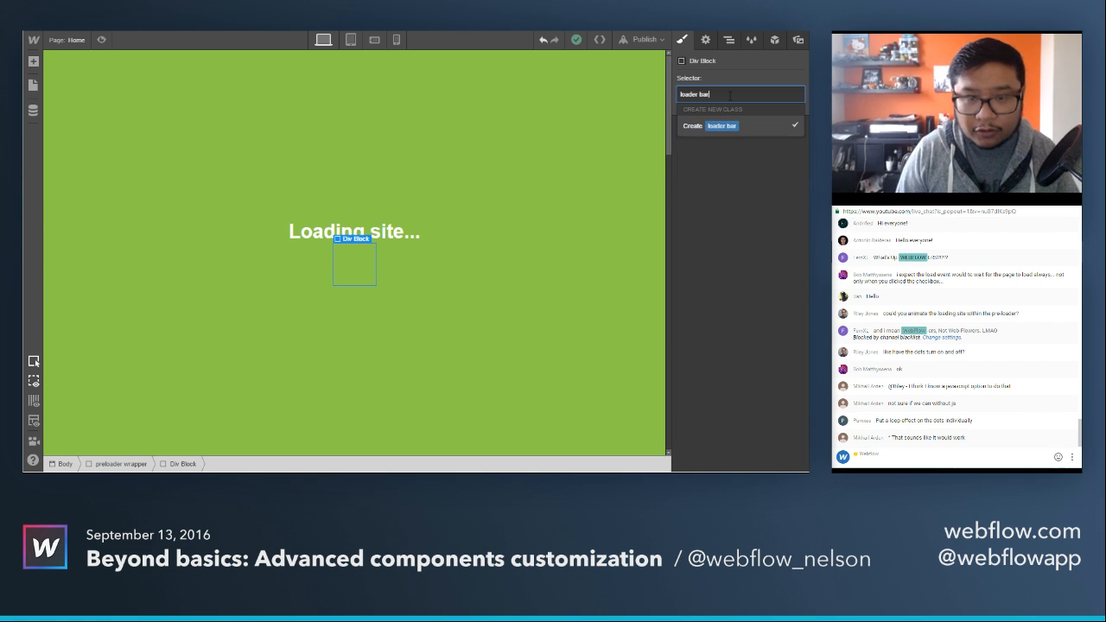
key("Return")
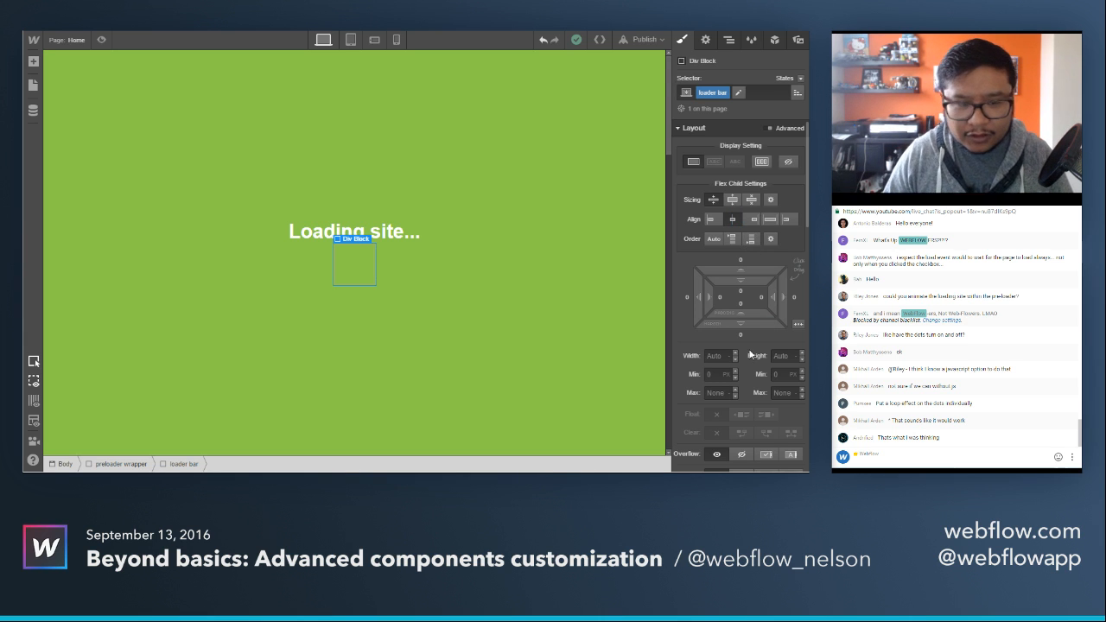
Set the loader bar's width to 10 px and its height to 5 px.
left_click(716, 356)
type("10")
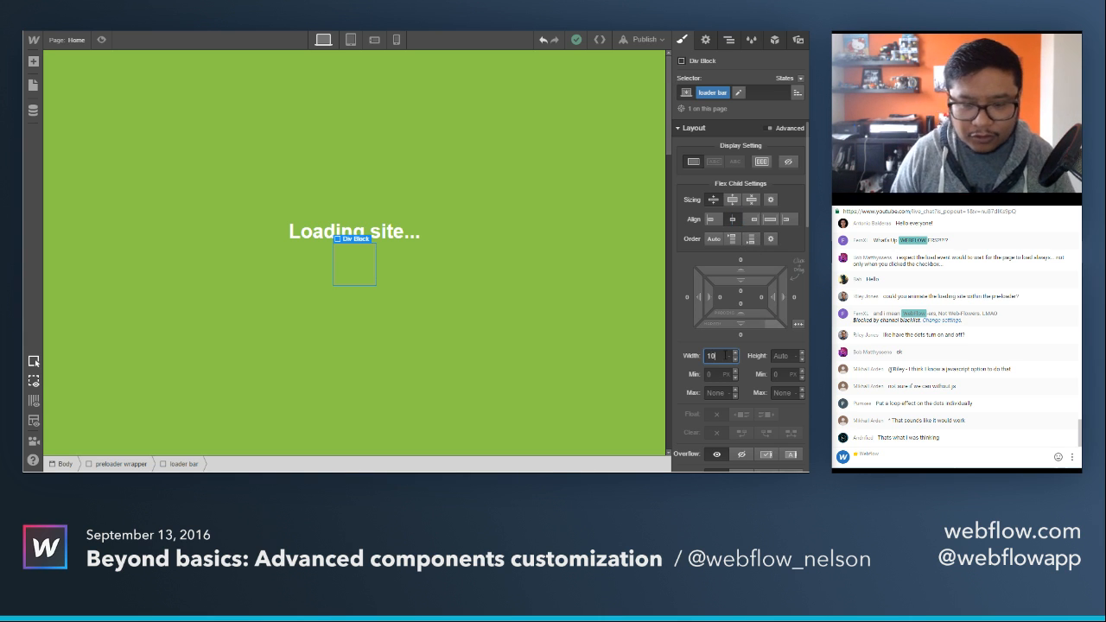
left_click(782, 357)
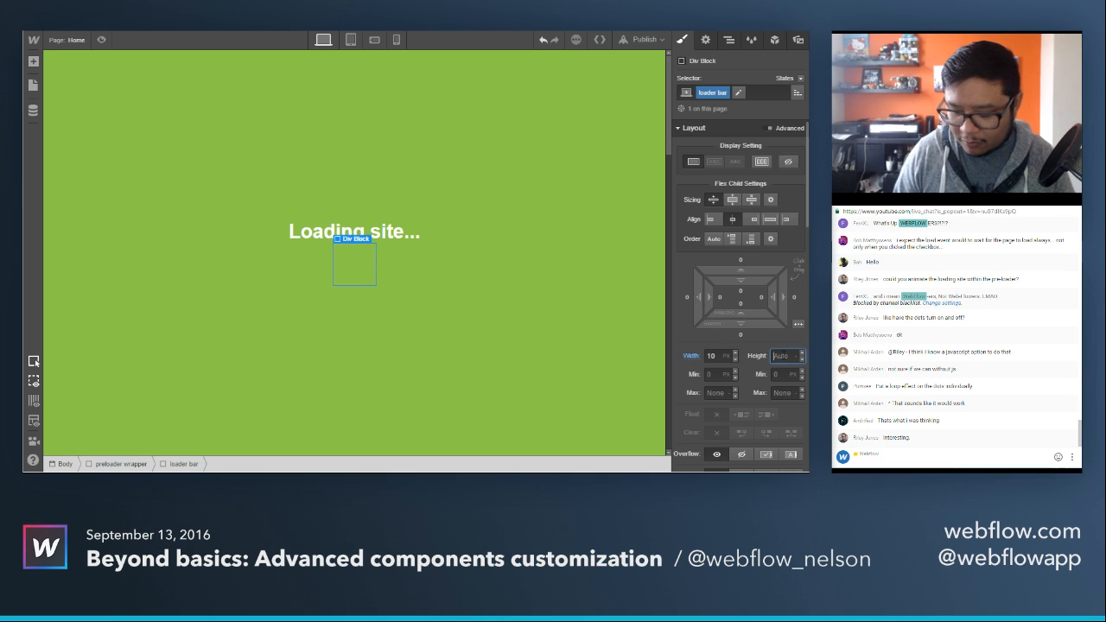
type("3")
key("Return")
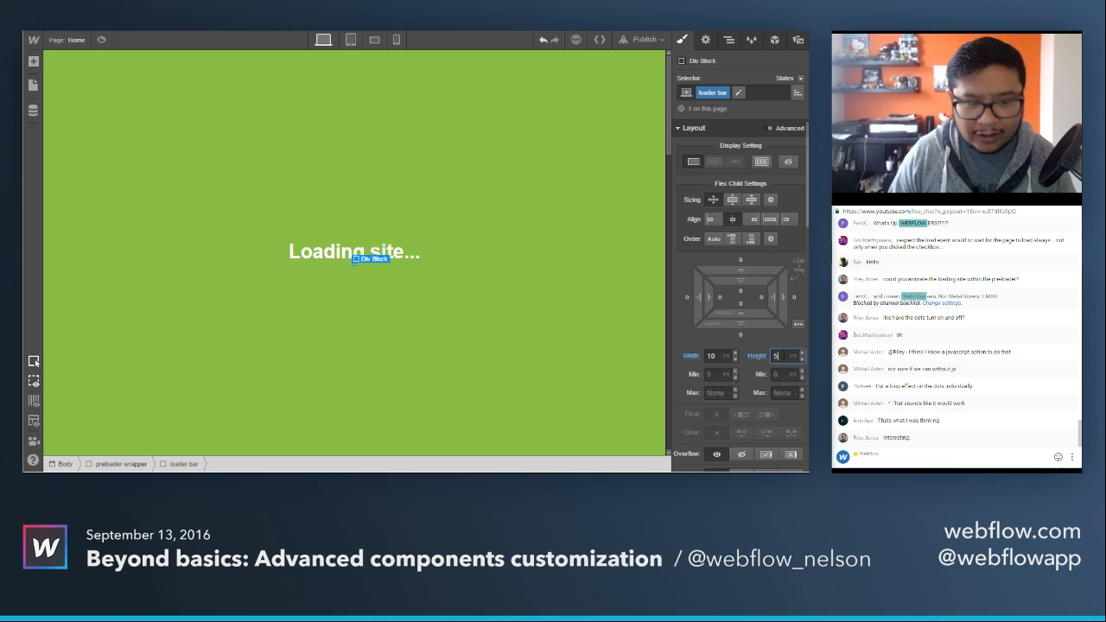
Set the loader bar's background color to the light green swatch #87d88d.
scroll(743, 395, "down", 5)
scroll(725, 392, "down", 3)
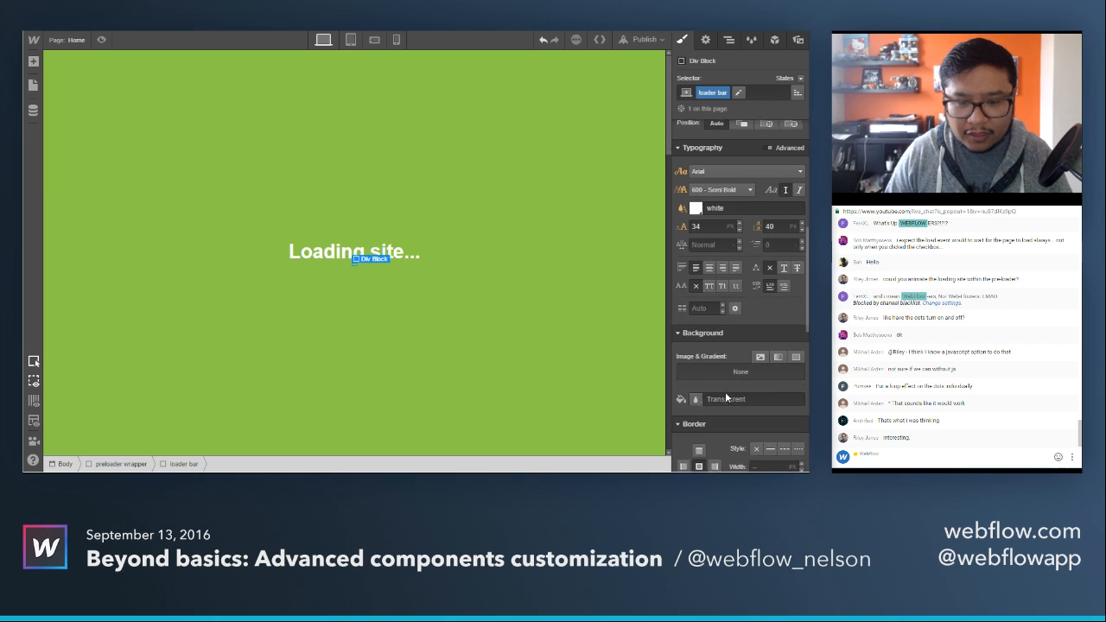
left_click(694, 291)
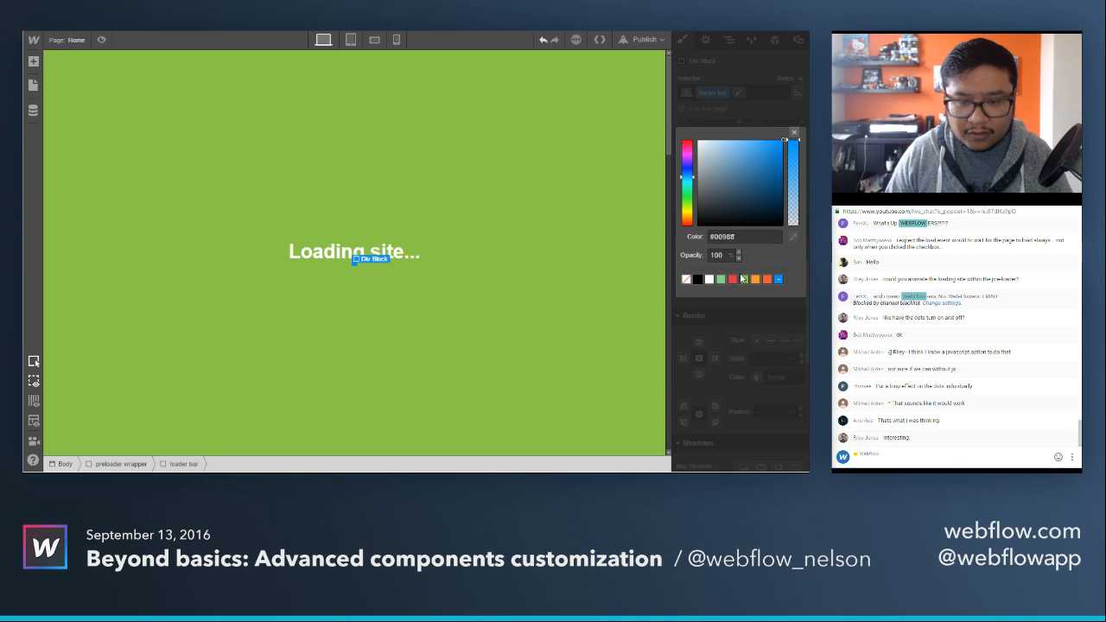
left_click(723, 279)
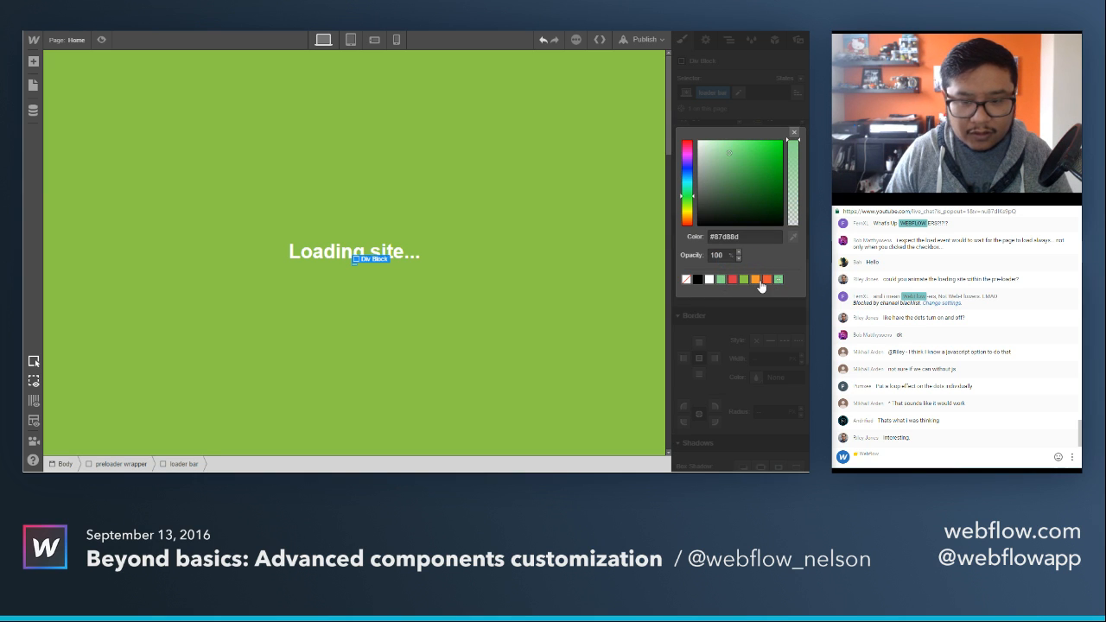
left_click(756, 280)
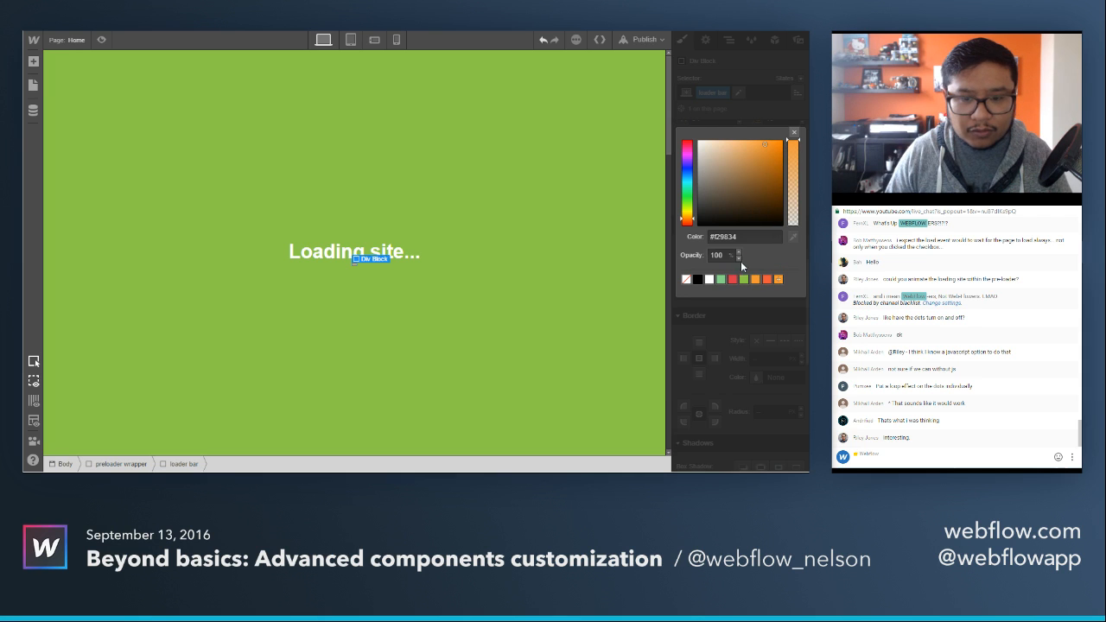
left_click(723, 280)
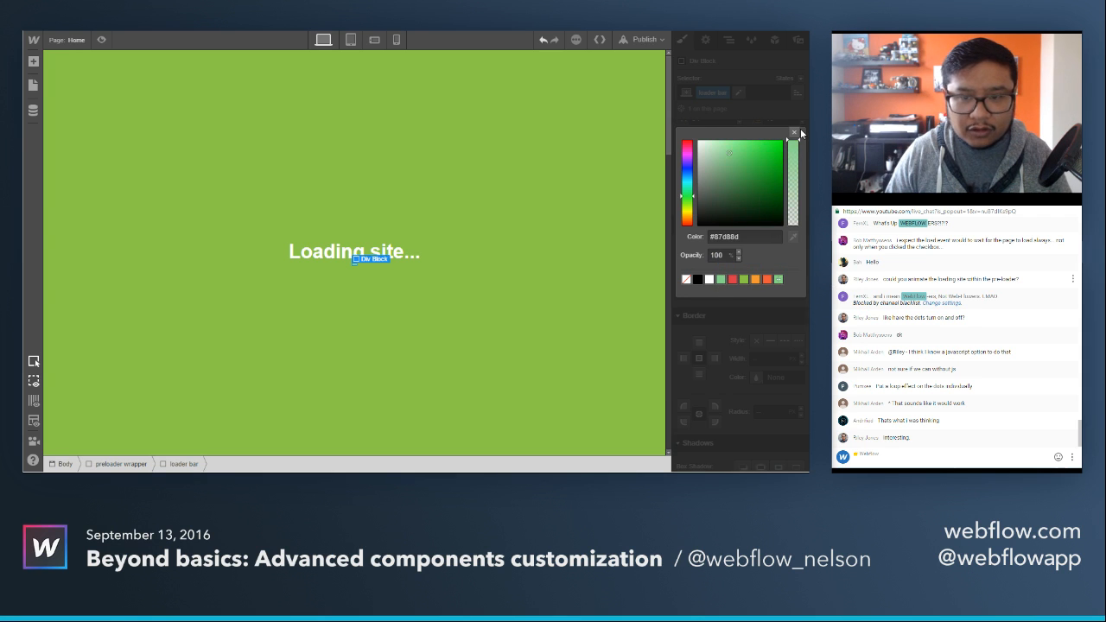
left_click(794, 133)
Give the loader bar a top margin of 10 px to separate it from the loading text.
scroll(727, 329, "up", 3)
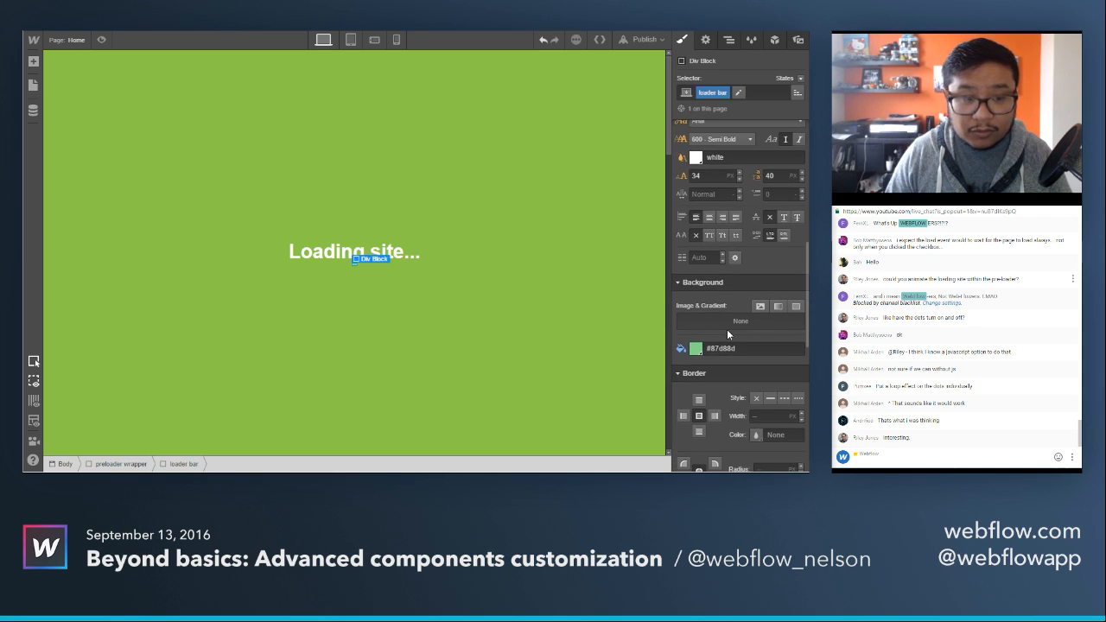
scroll(727, 330, "up", 5)
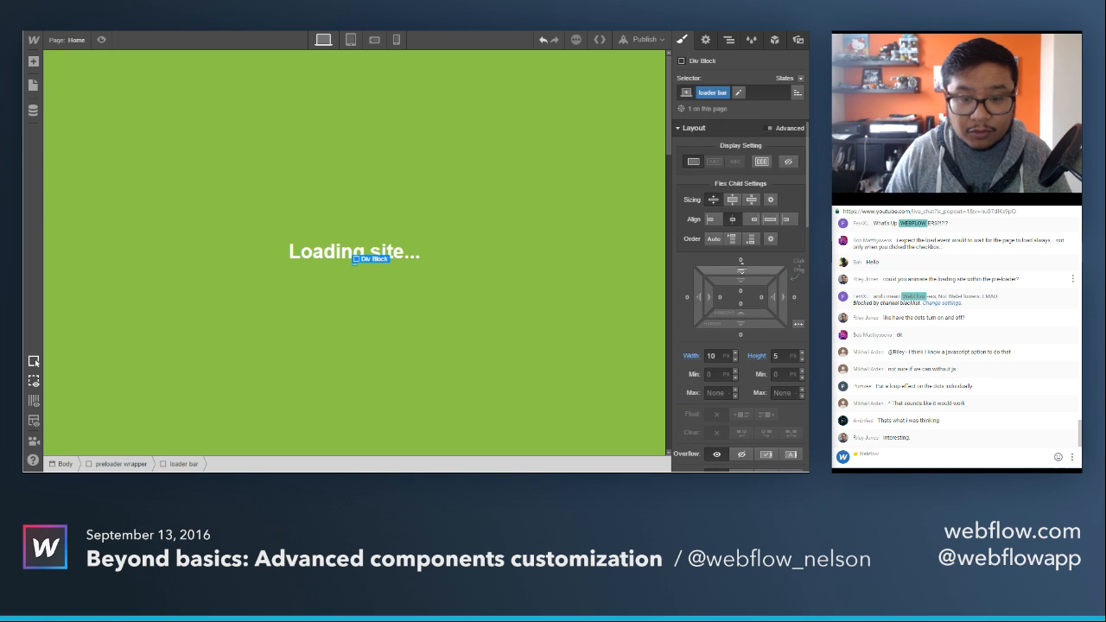
left_click_drag(741, 260, 743, 249)
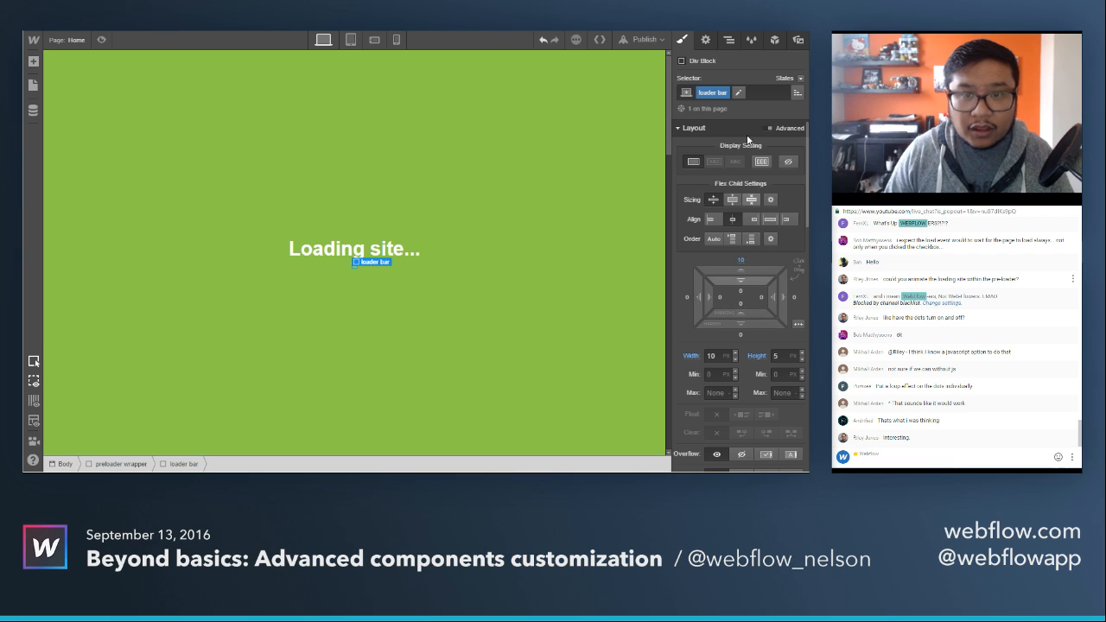
Create an interaction named "loader bar animate" on the loader bar and give it a Load trigger.
left_click(776, 42)
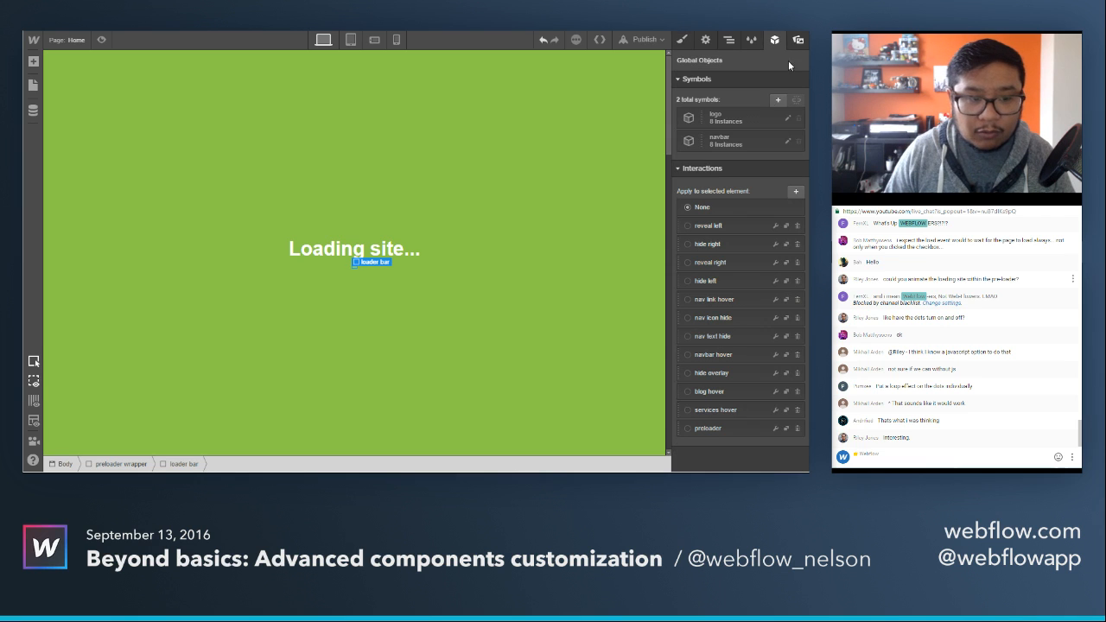
left_click(797, 191)
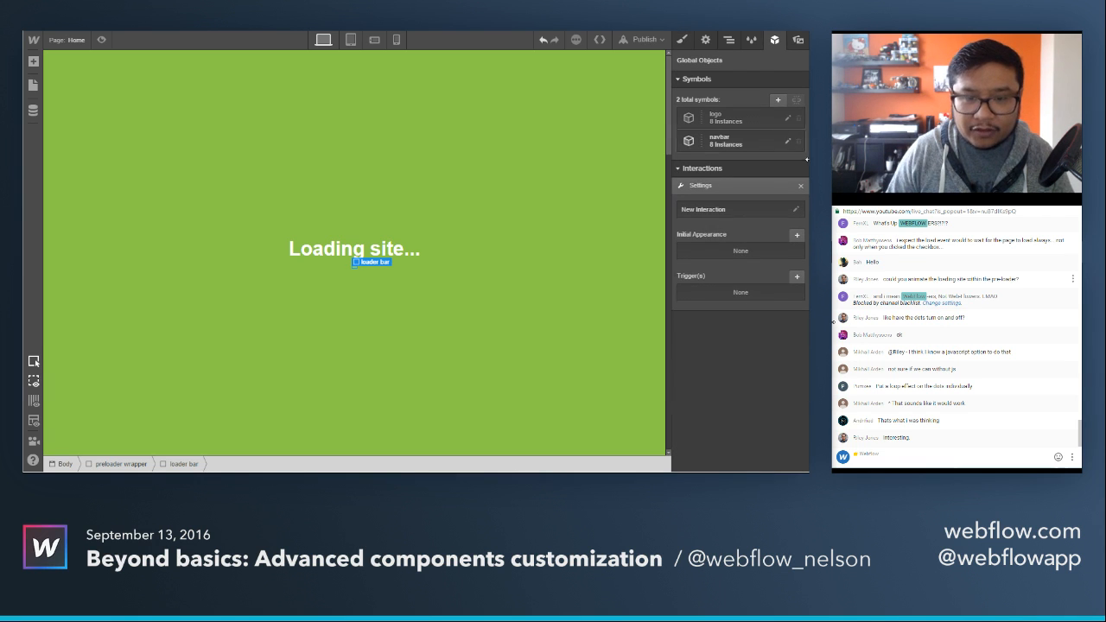
type("loader ba")
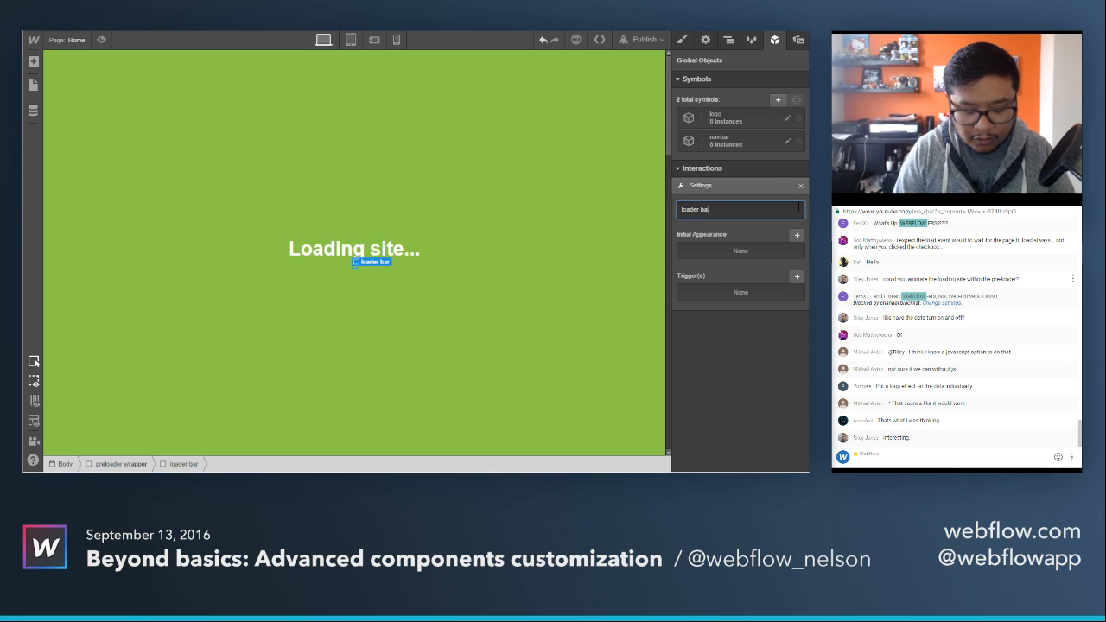
type("r animate")
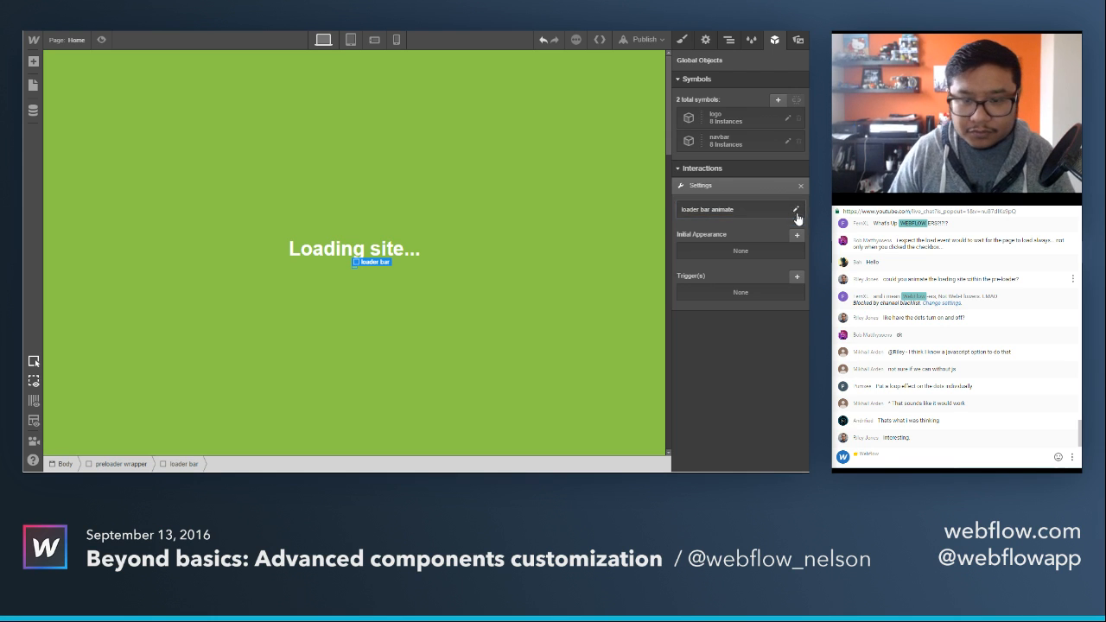
left_click(796, 276)
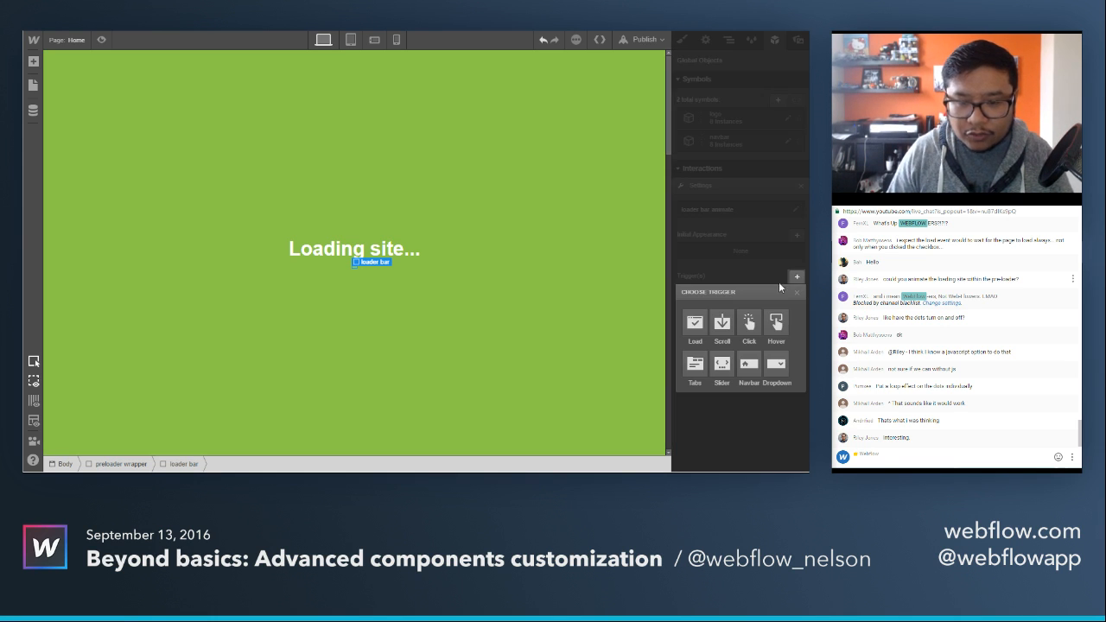
left_click(694, 325)
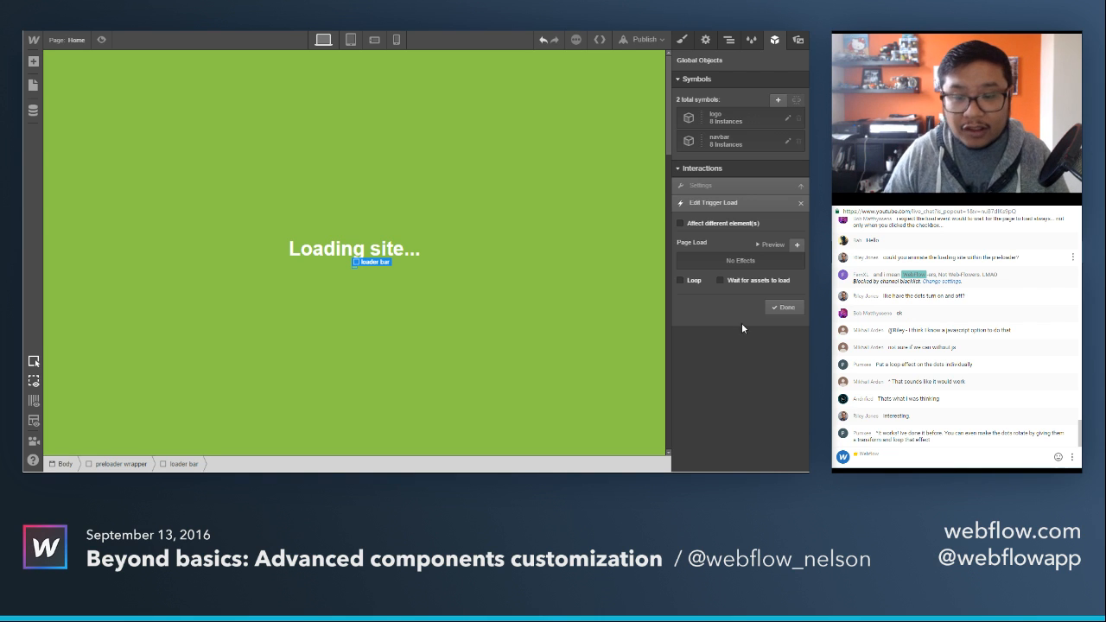
Add a page load step that animates the loader bar's width to 200 px.
left_click(798, 245)
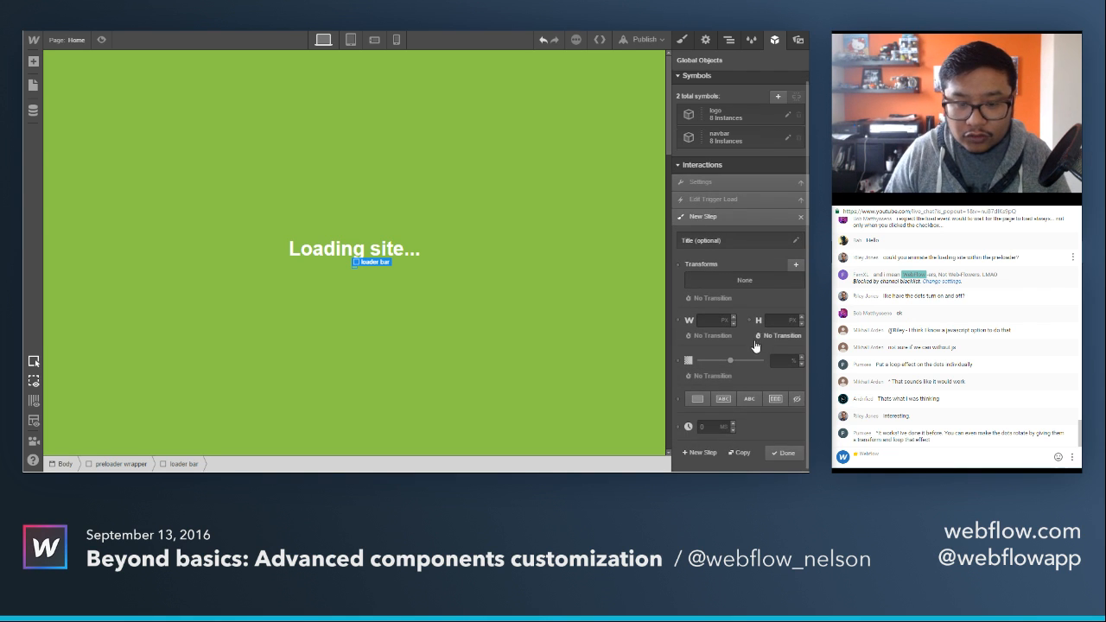
left_click(701, 321)
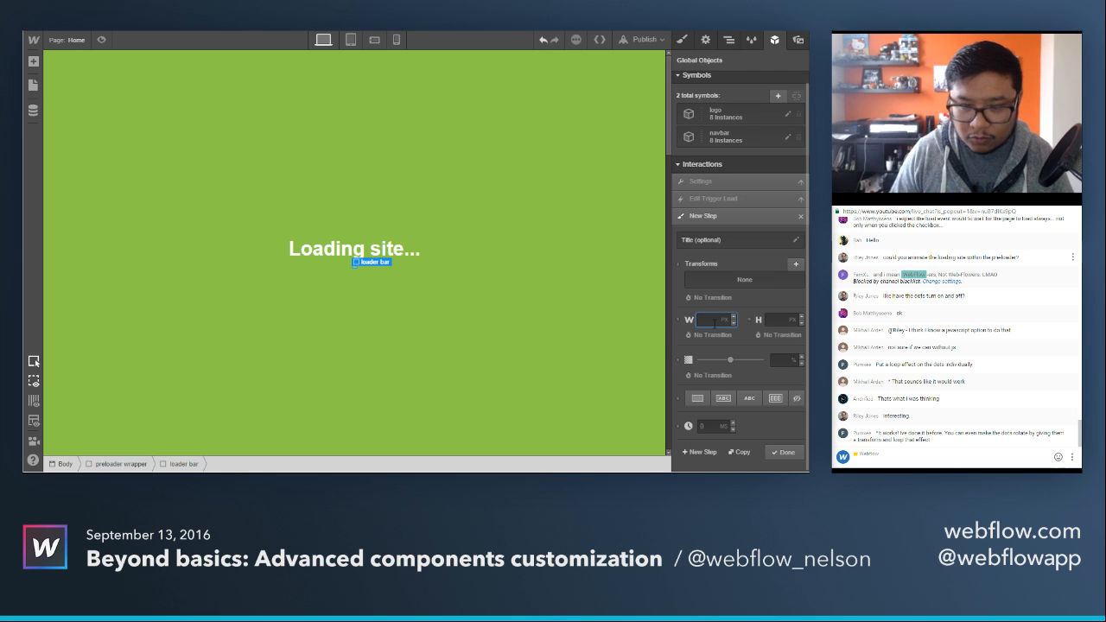
type("200")
key("Return")
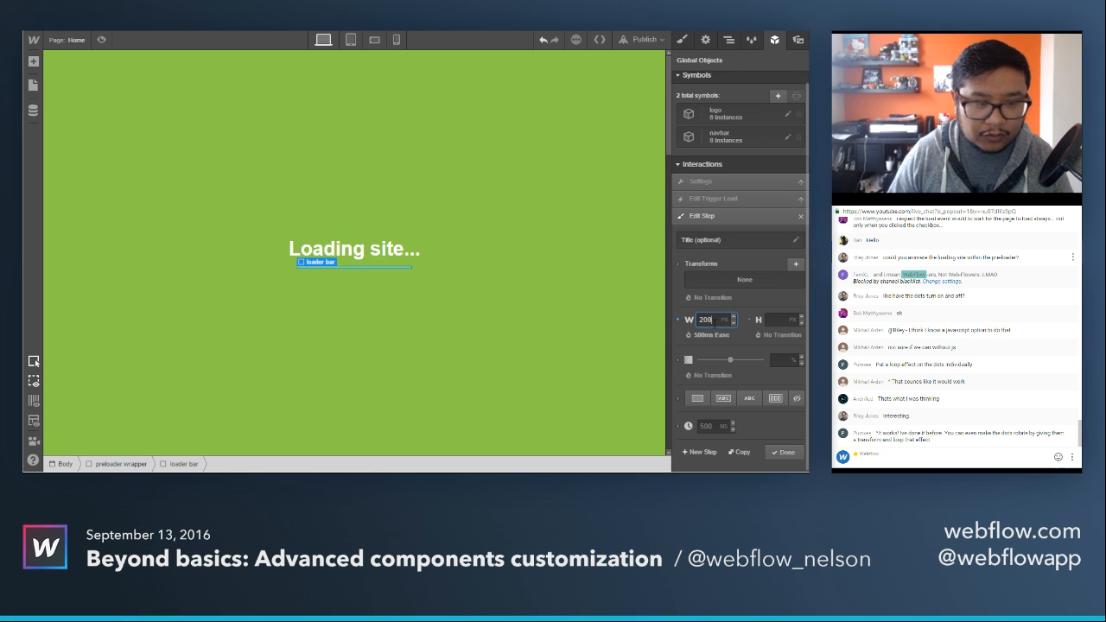
left_click(786, 452)
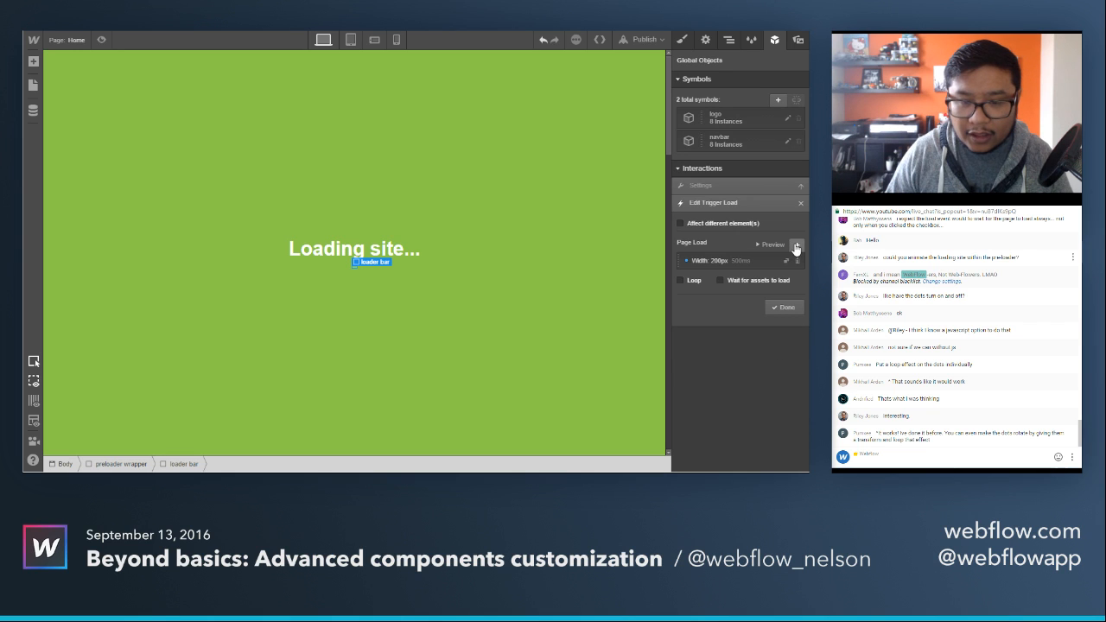
Add a second page load step with a width of 10 px, and loop and preview the loader bar animation.
left_click(796, 246)
left_click(705, 324)
type("10")
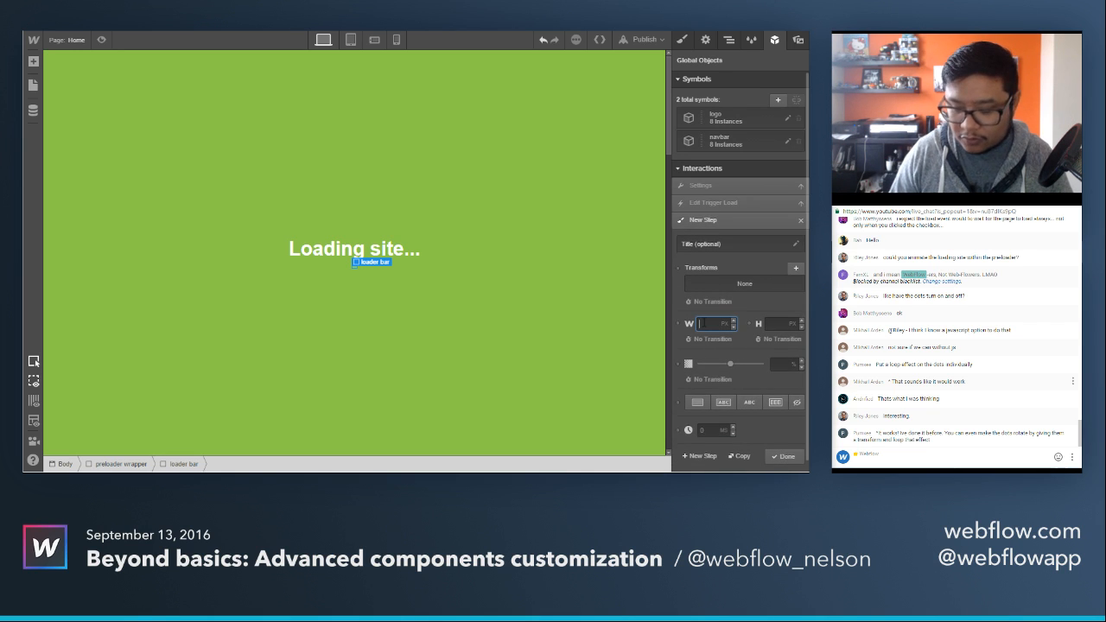
left_click(775, 457)
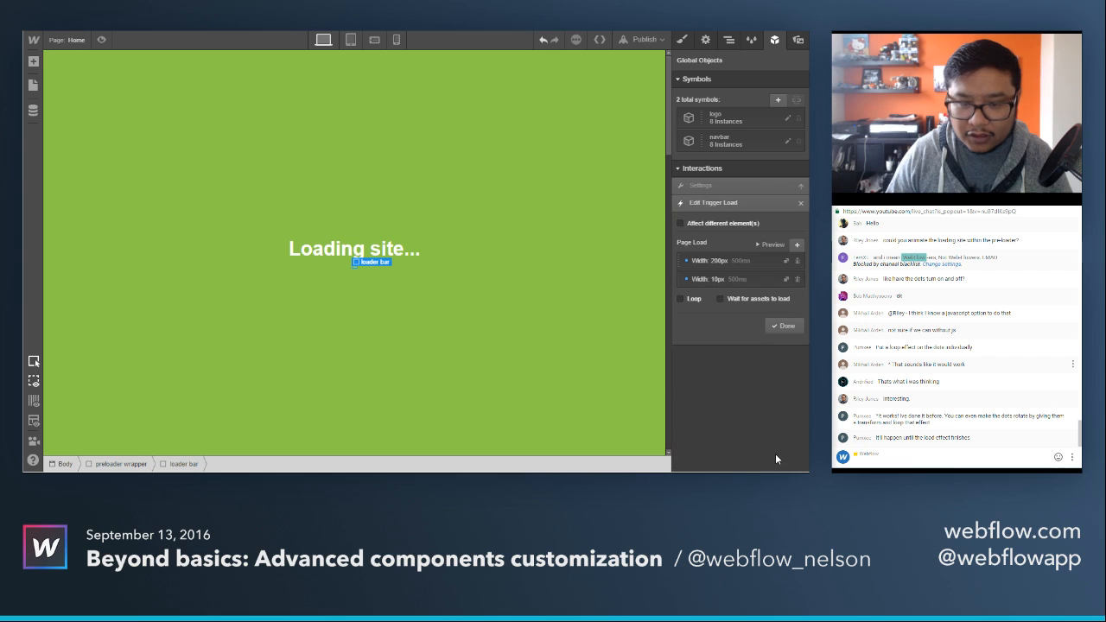
left_click(770, 246)
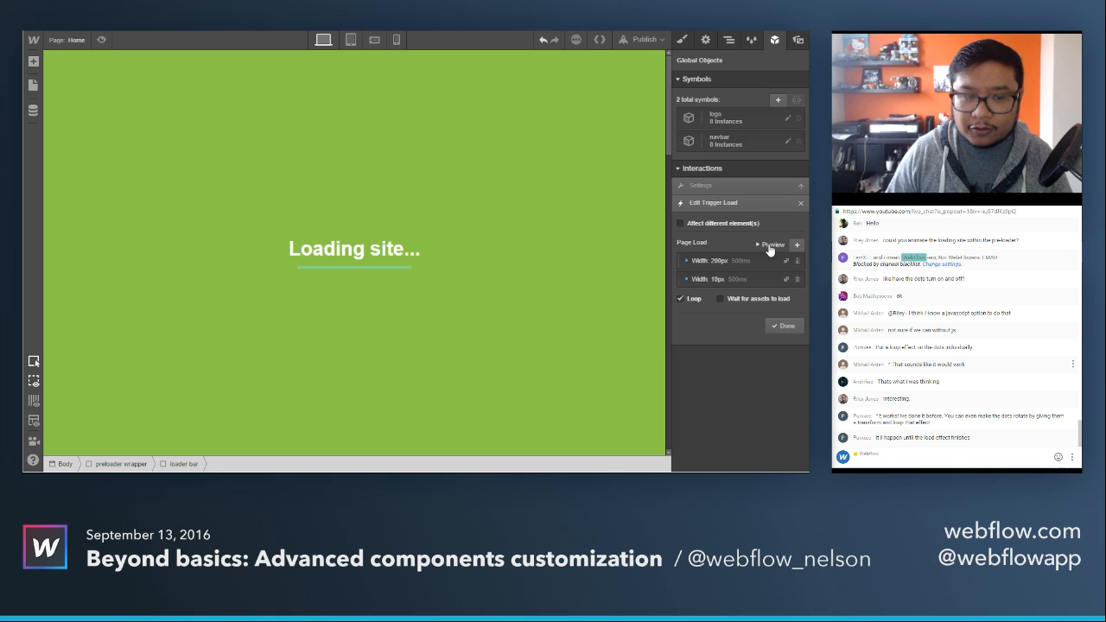
left_click(776, 327)
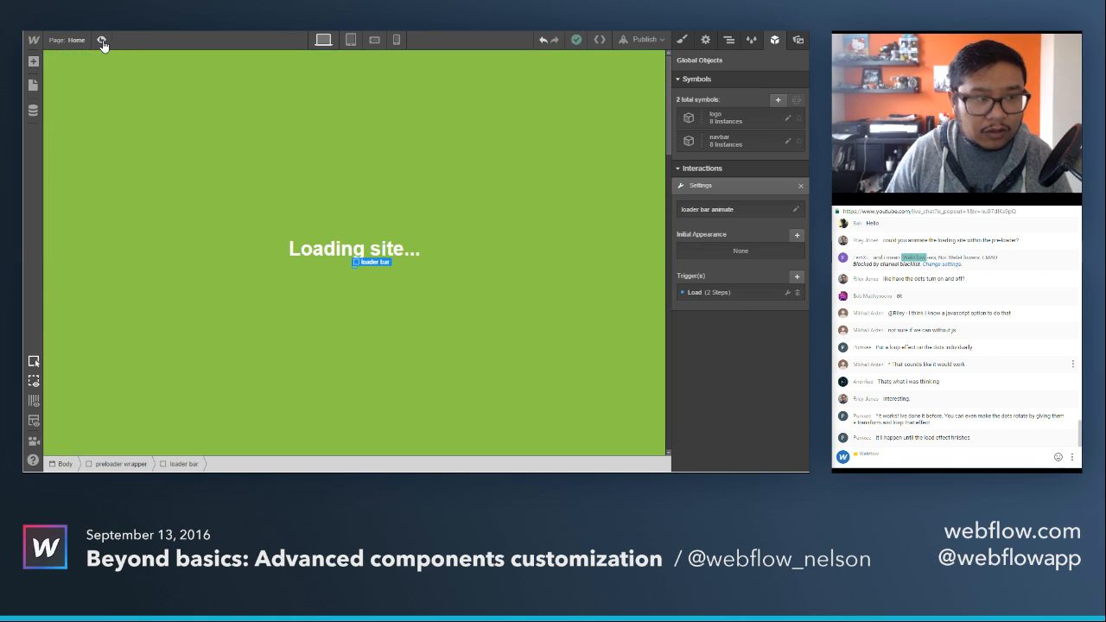
Review the preloader wrapper's existing load steps in its "preloader" interaction and add a second Load trigger.
left_click(459, 162)
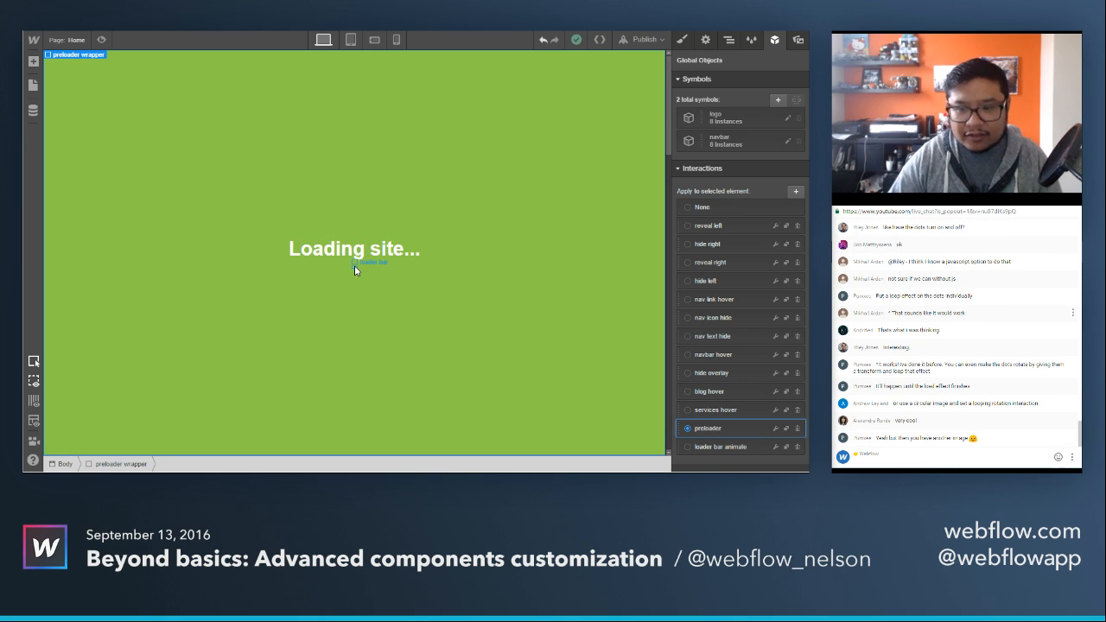
left_click(775, 429)
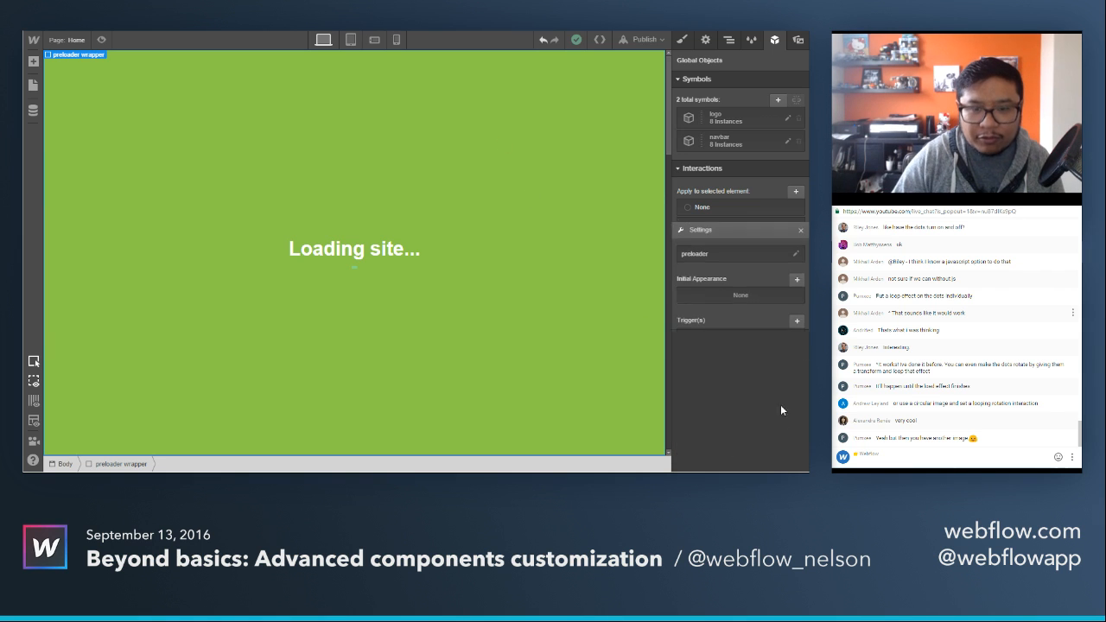
left_click(700, 294)
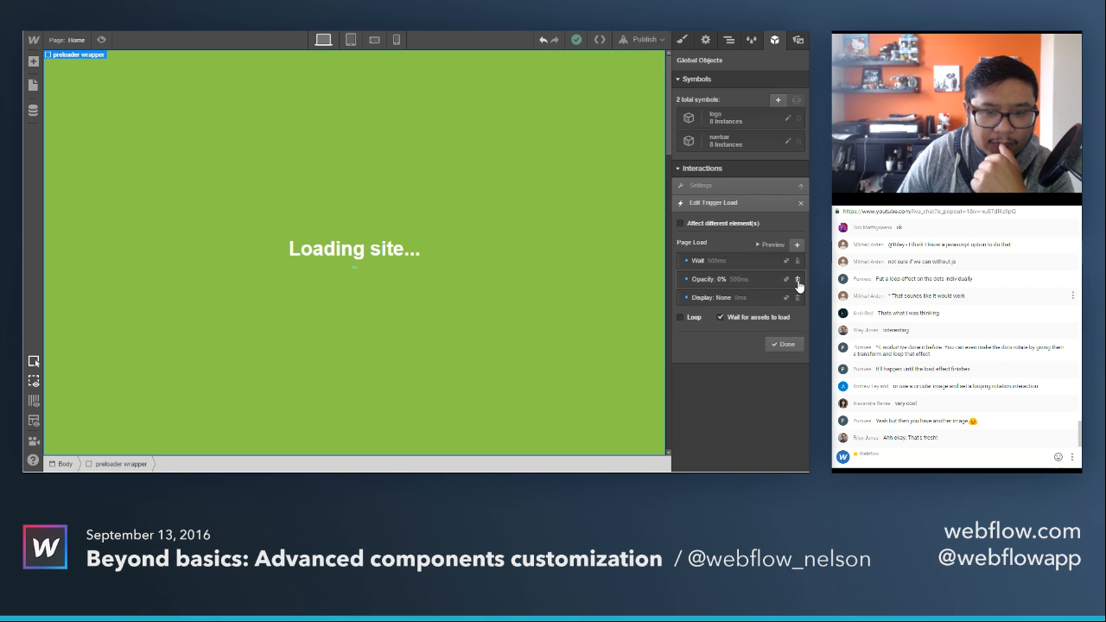
left_click(801, 206)
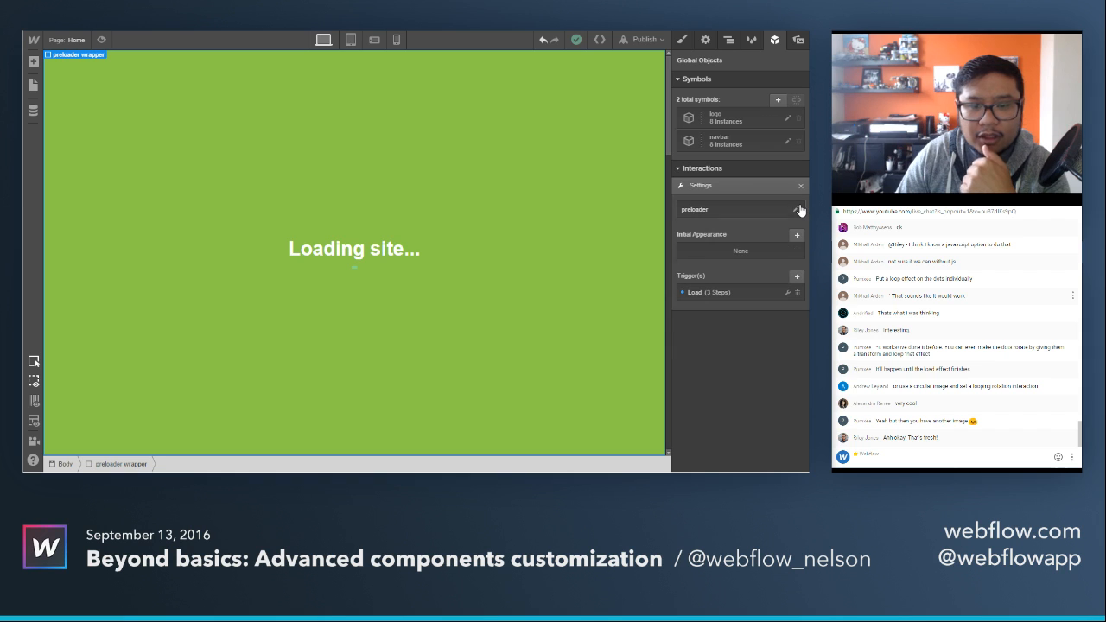
left_click(796, 278)
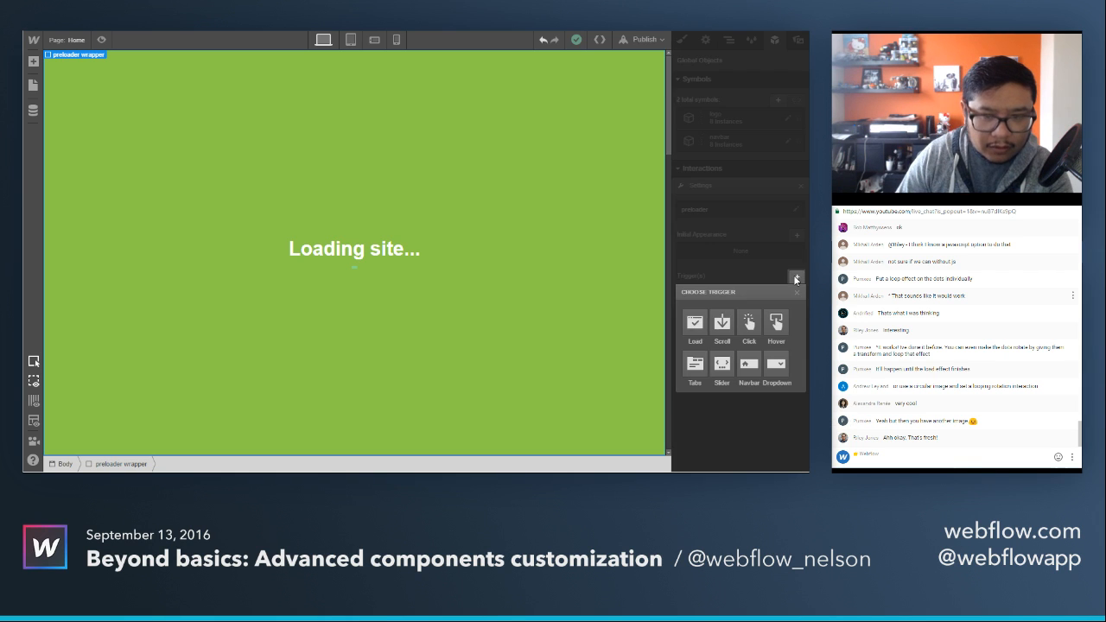
left_click(694, 325)
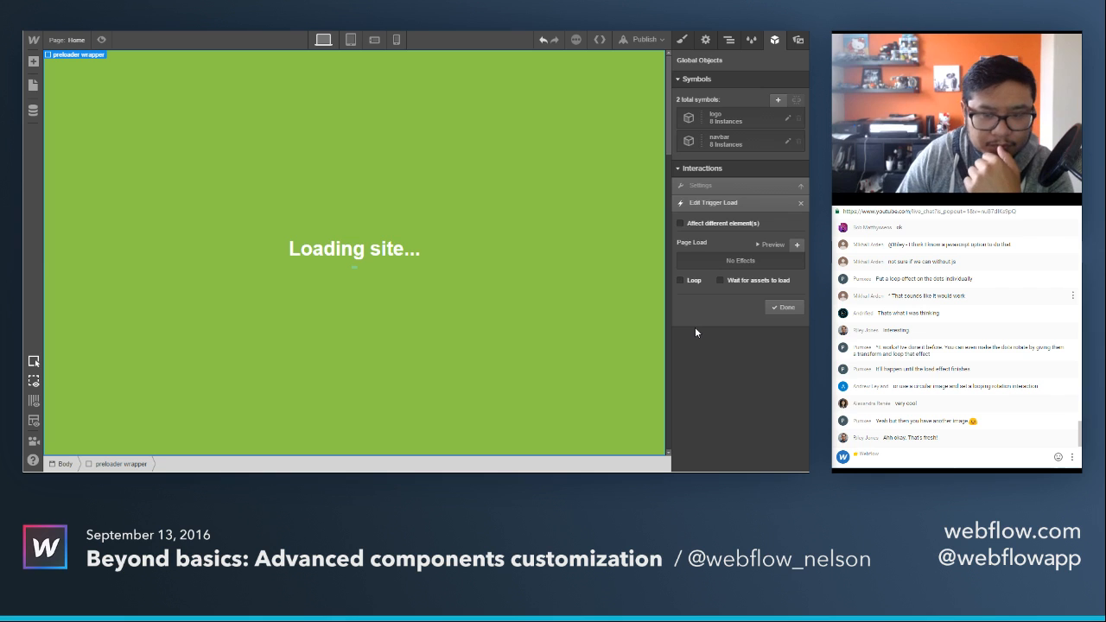
Make the new Load trigger affect a different element, targeting the "preloader text" class.
left_click(725, 224)
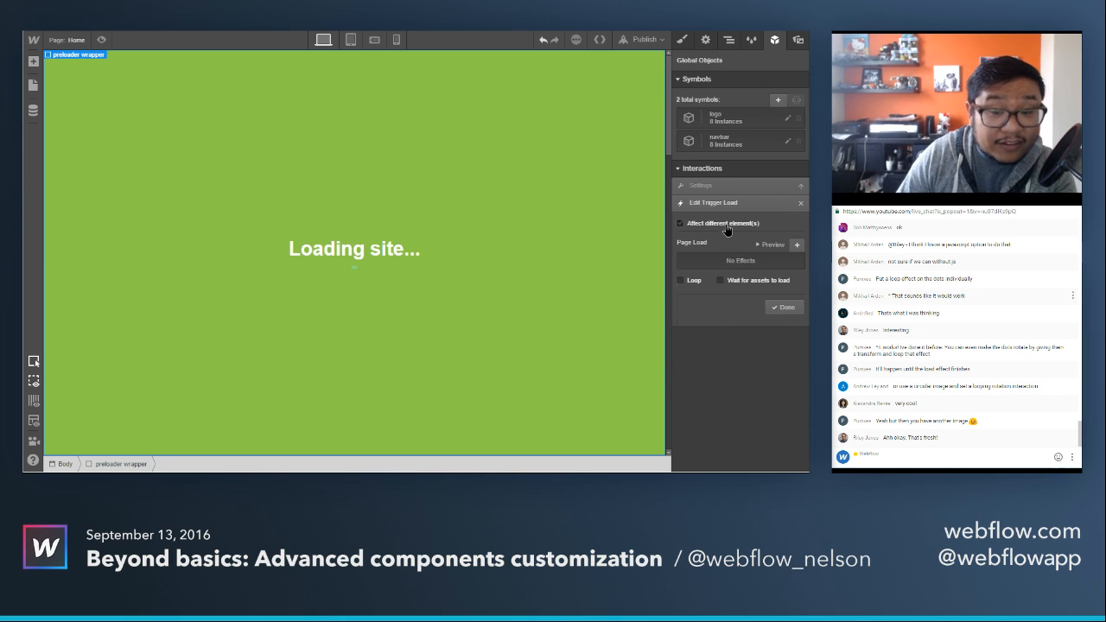
left_click(724, 225)
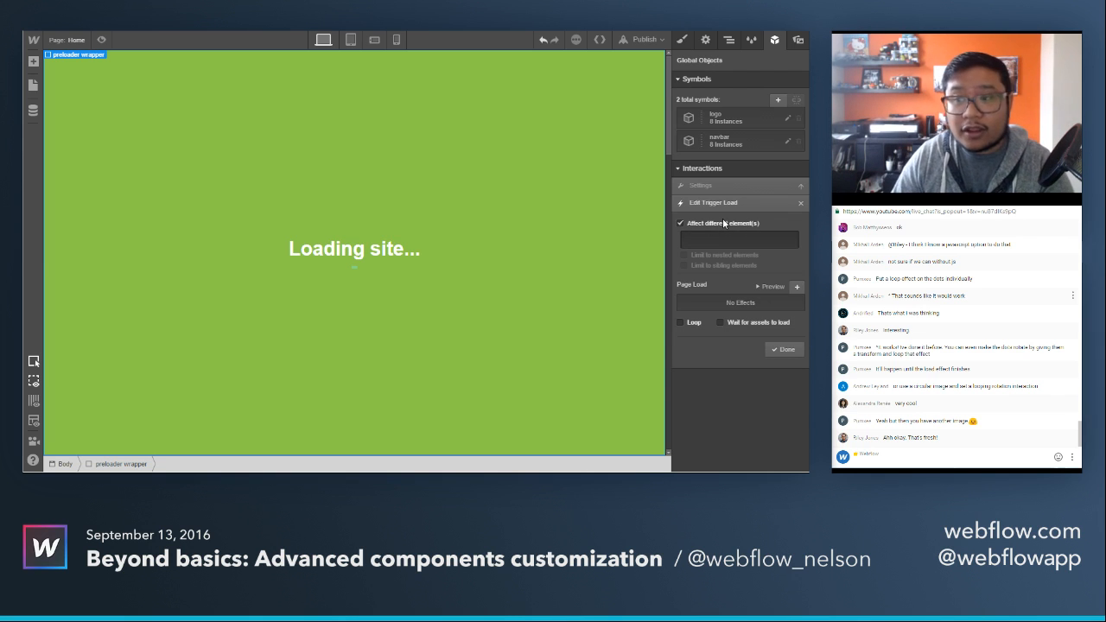
left_click(723, 240)
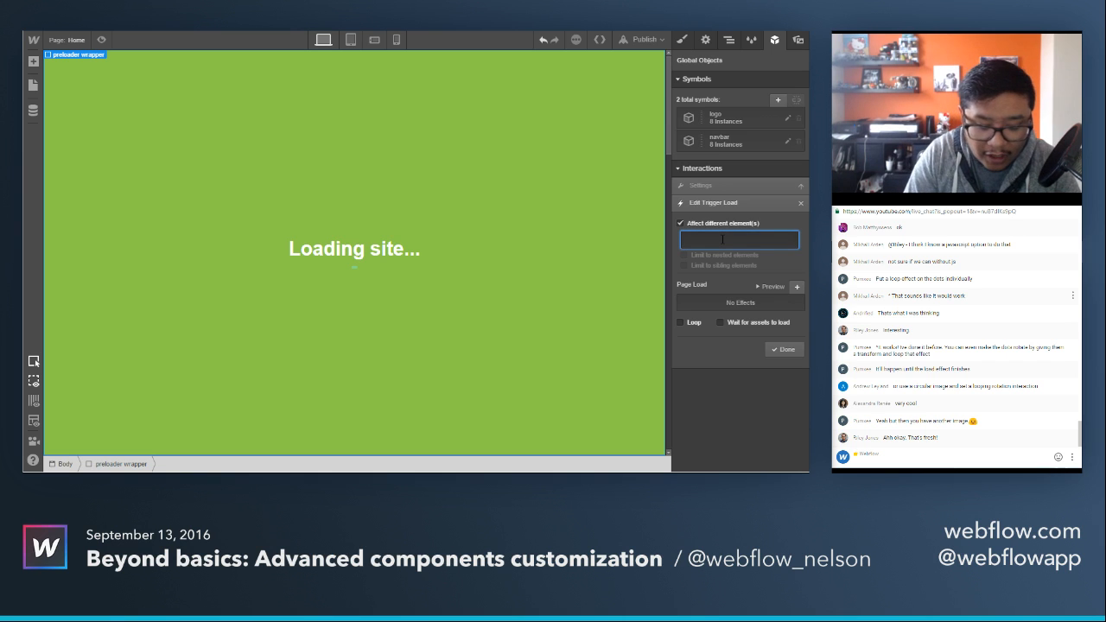
type("pre")
left_click(714, 257)
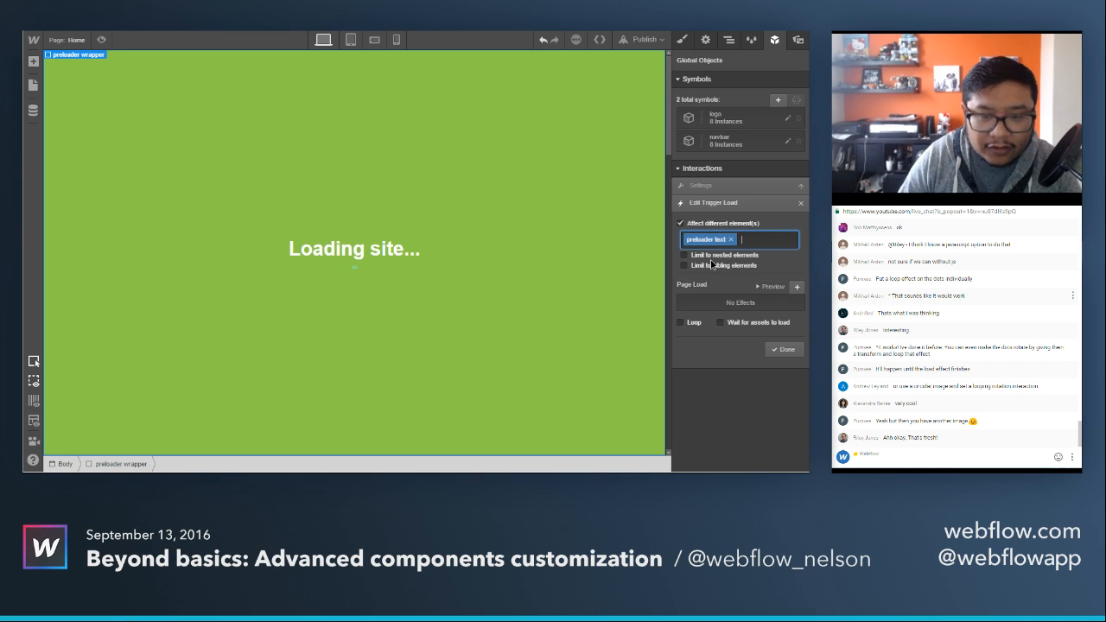
Make the preloader text's Load trigger wait for assets to load.
left_click(800, 289)
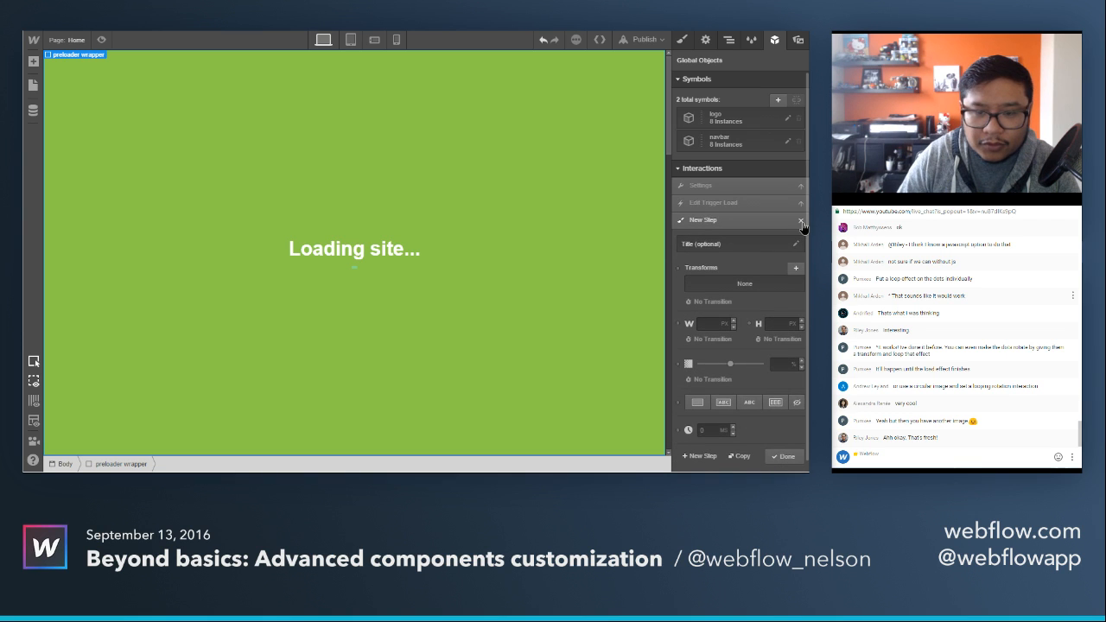
left_click(797, 232)
left_click(797, 303)
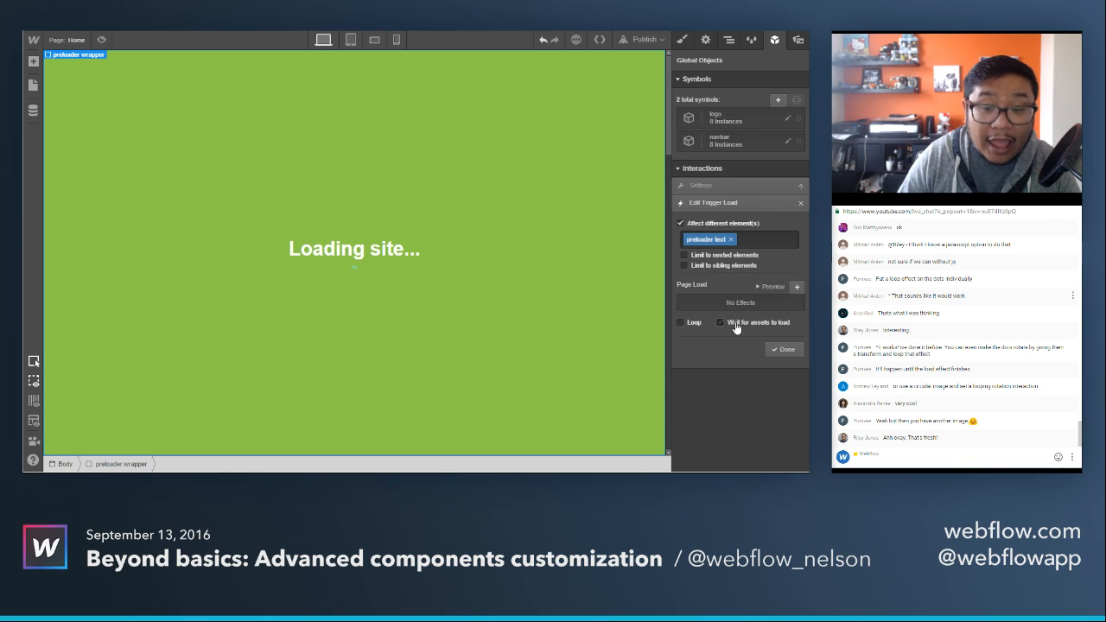
Add a page load step that moves the preloader text down 20 px and fades it to 0% opacity, and finish the trigger.
left_click(798, 287)
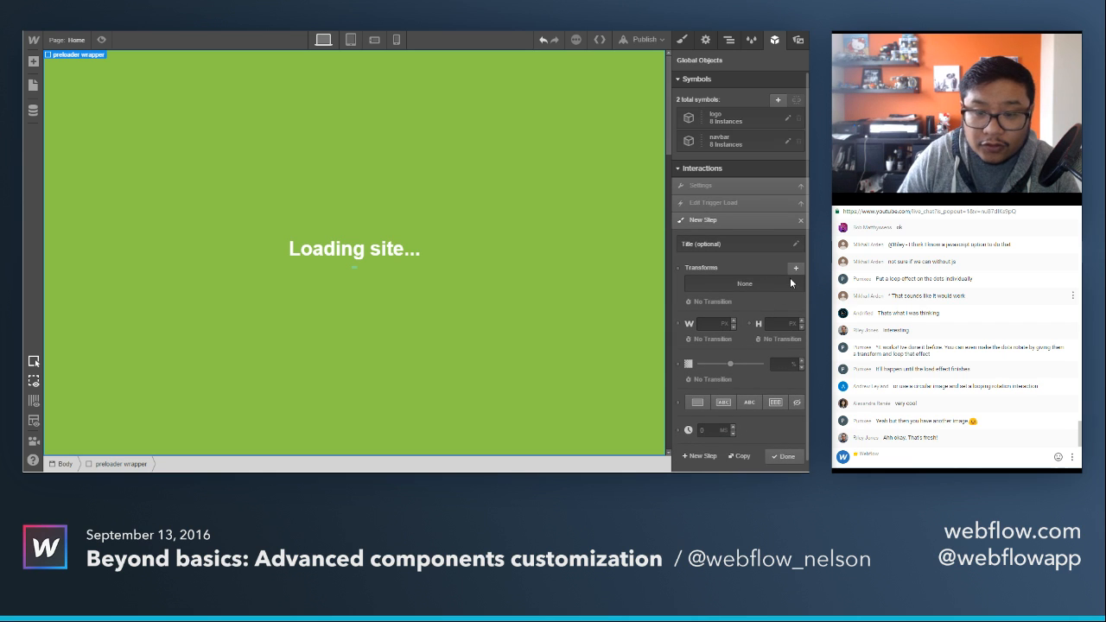
left_click(795, 269)
left_click(775, 343)
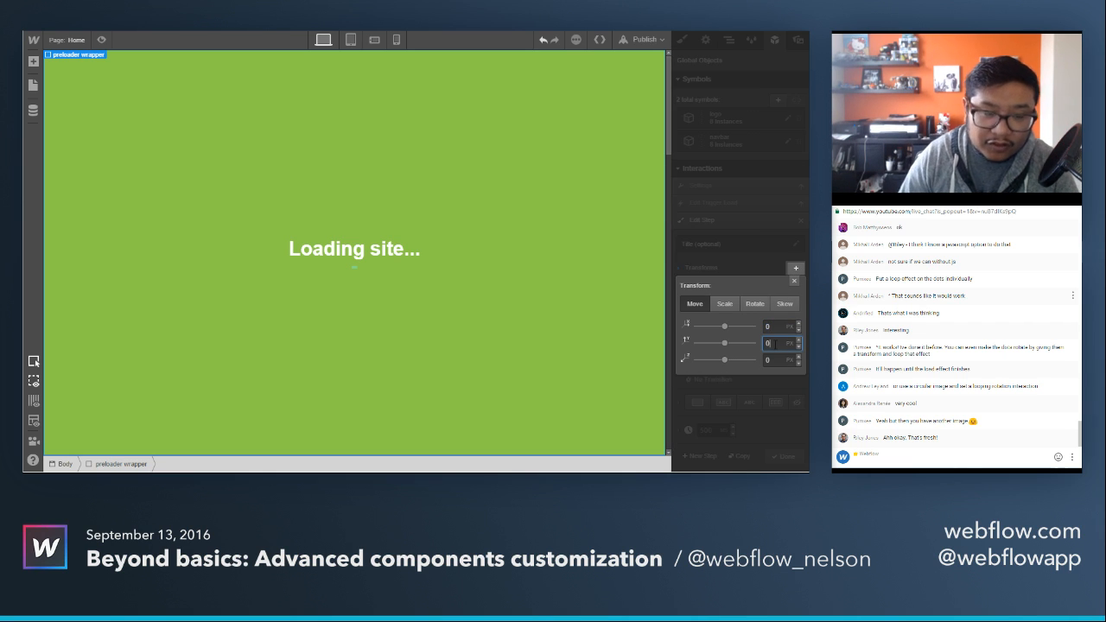
type("10")
key("shift+Up")
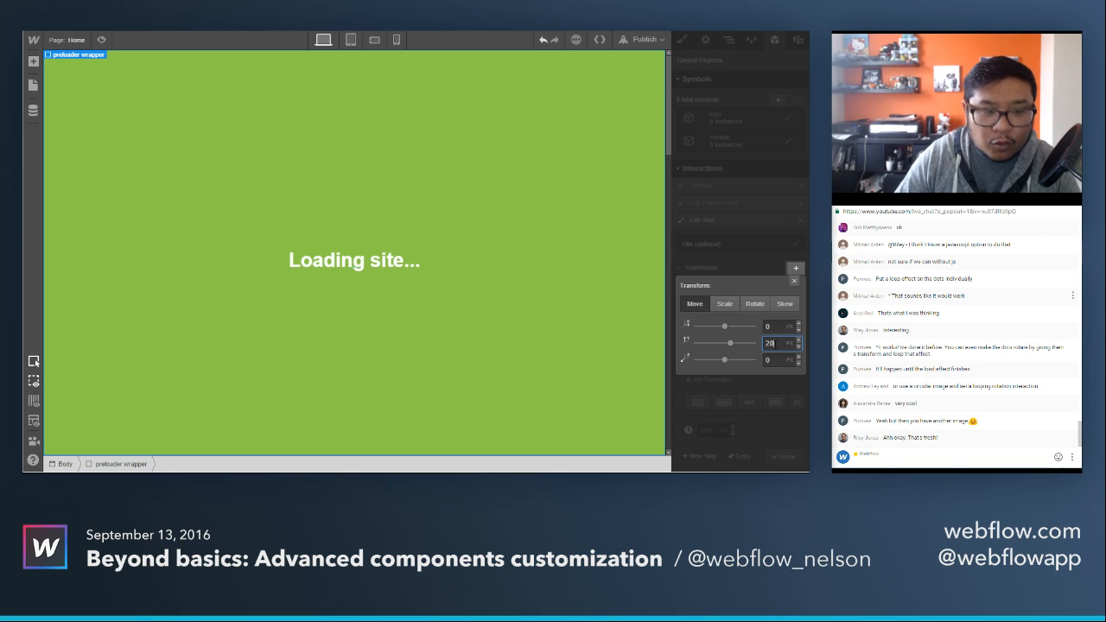
left_click(798, 272)
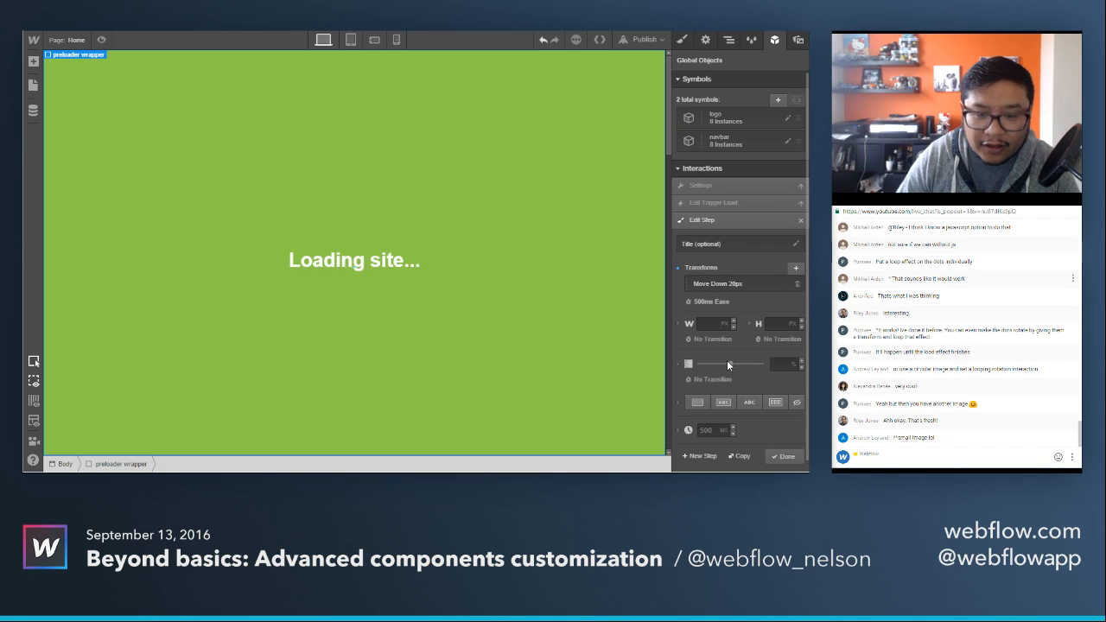
left_click_drag(727, 363, 697, 364)
left_click(784, 456)
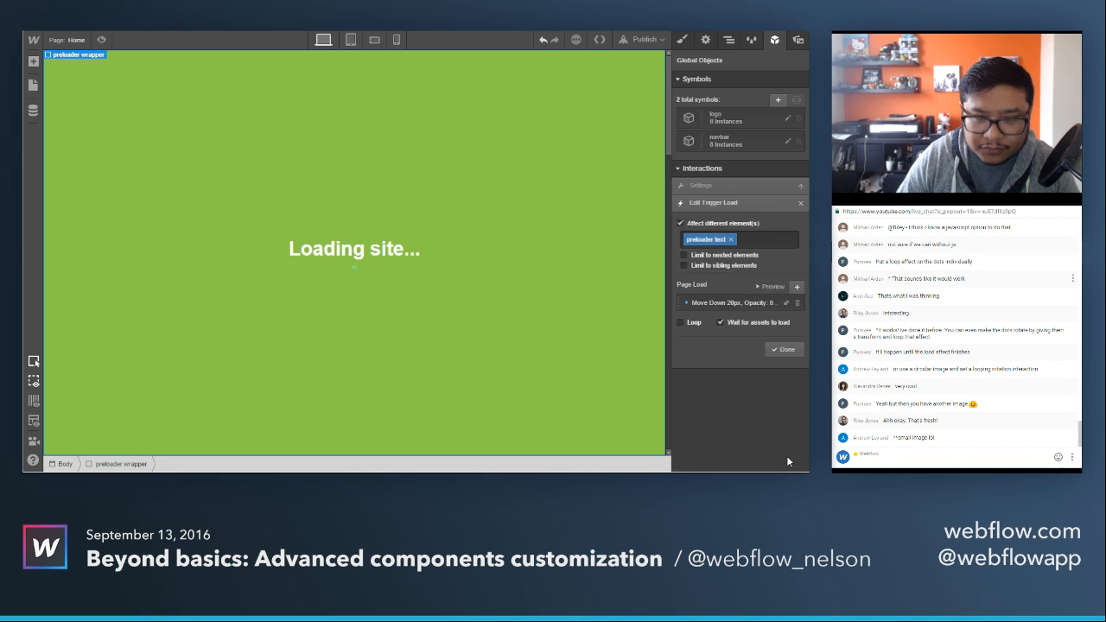
left_click(745, 304)
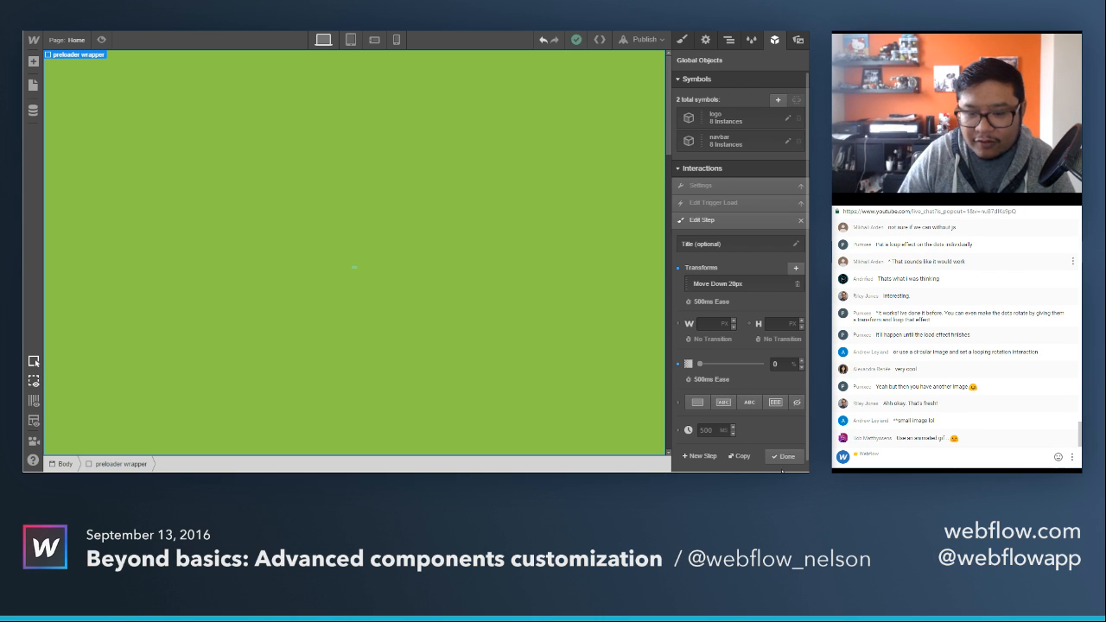
left_click(783, 456)
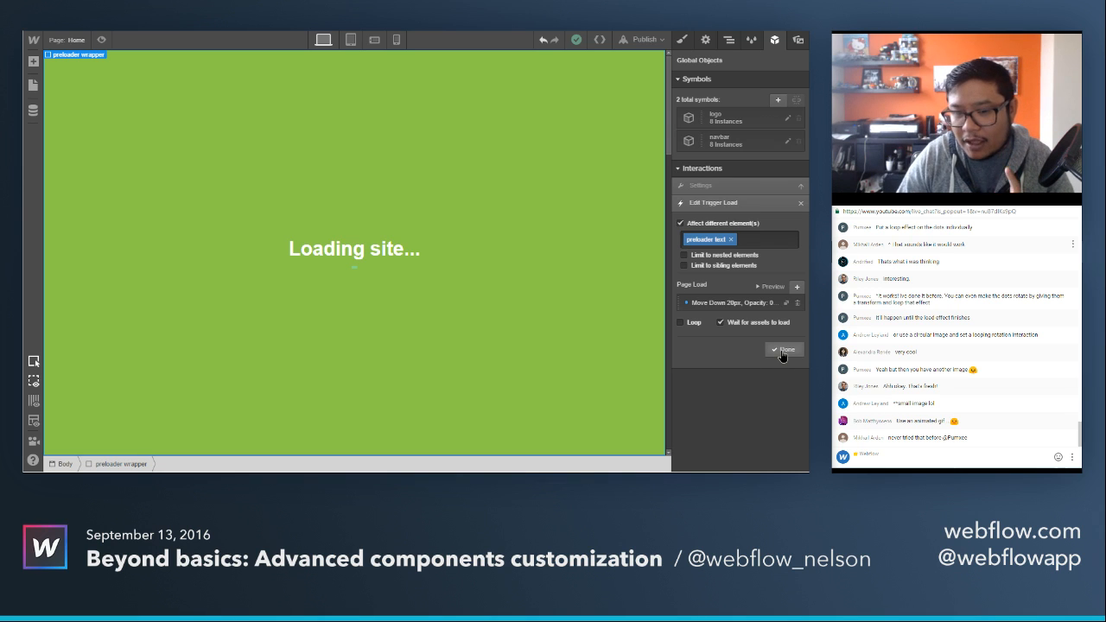
left_click(783, 350)
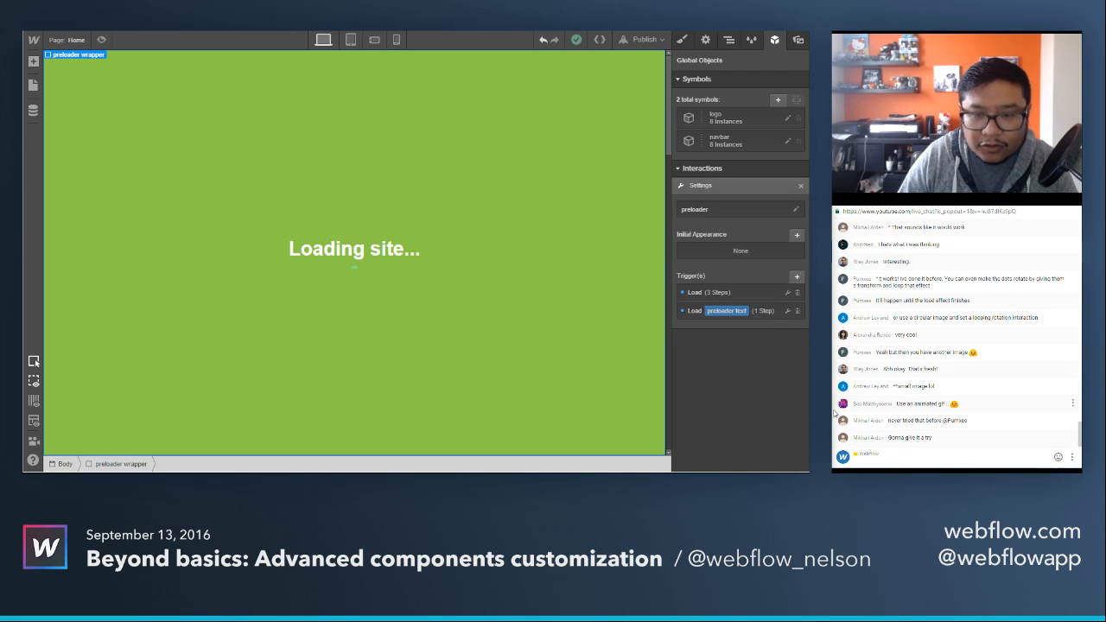
Add a third Load trigger that affects the "loader bar" class and waits for assets to load.
left_click(797, 276)
left_click(695, 323)
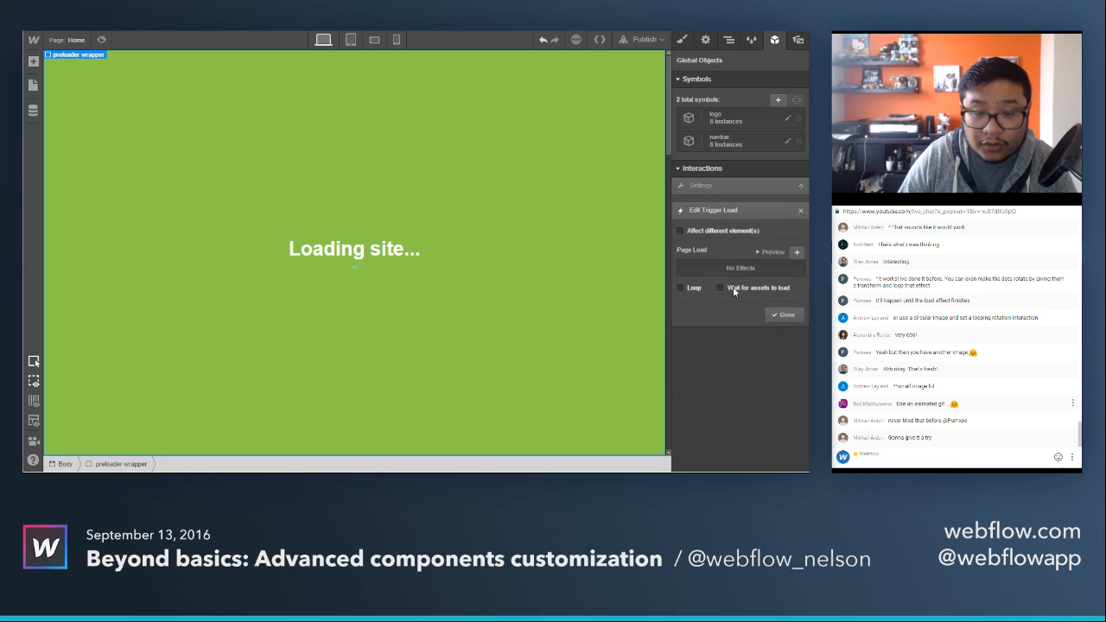
left_click(728, 224)
left_click(716, 236)
type("load")
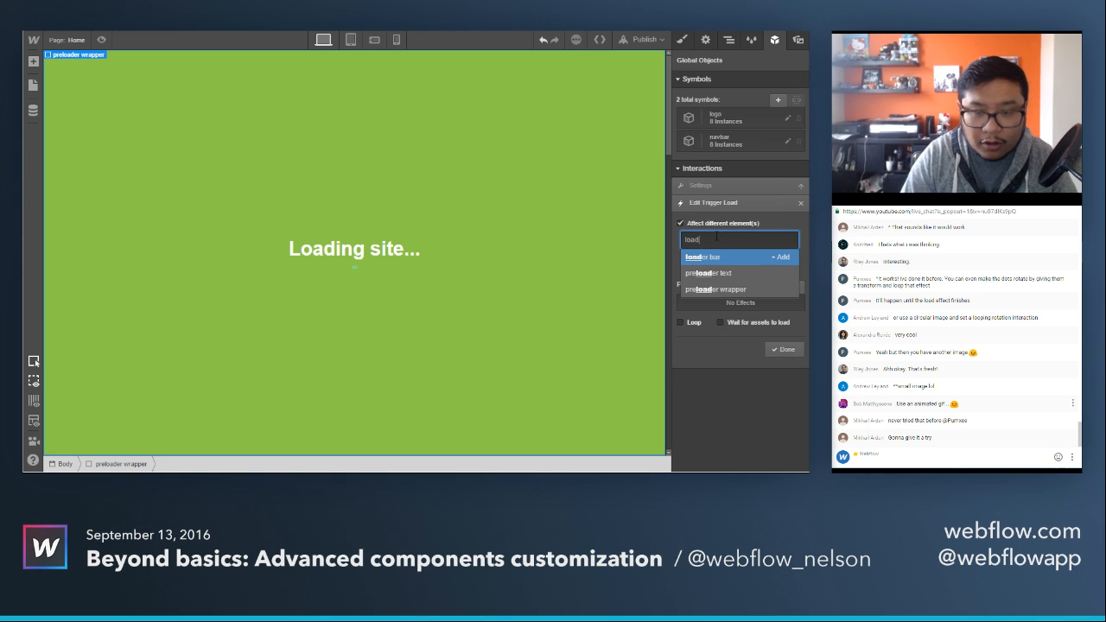
key("Return")
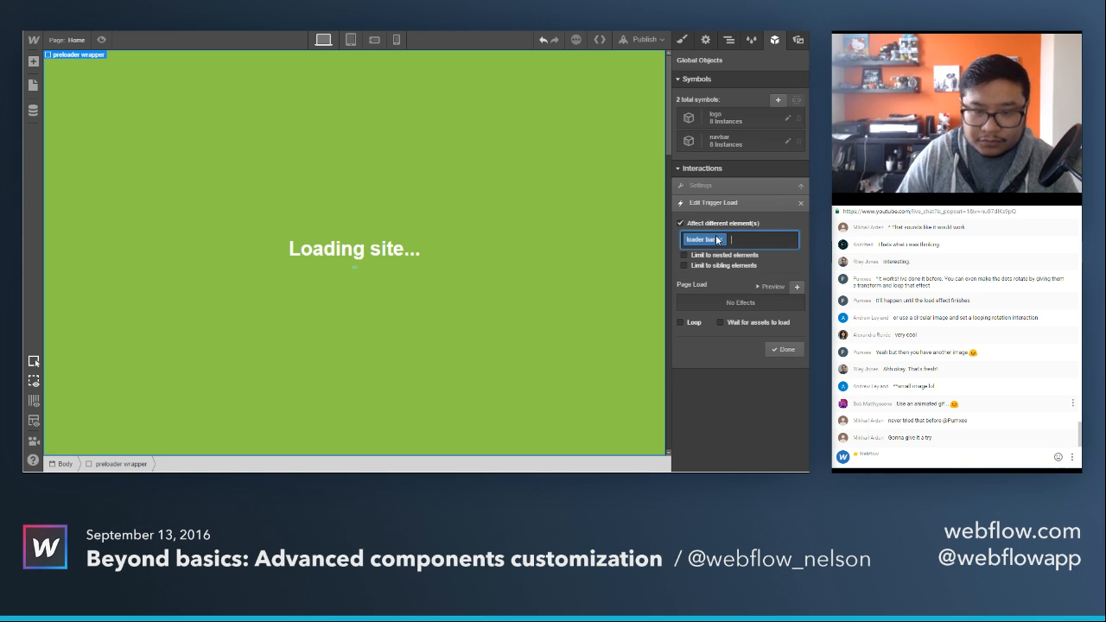
left_click(751, 327)
Add a page load step with a 250 ms wait to the loader bar's trigger.
left_click(796, 286)
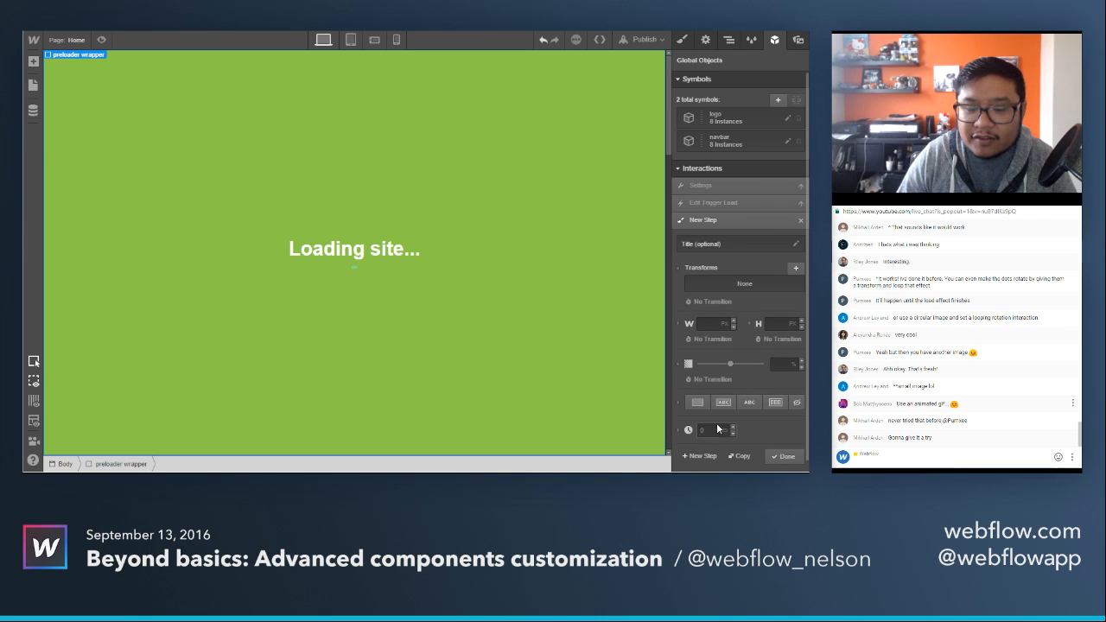
left_click(717, 429)
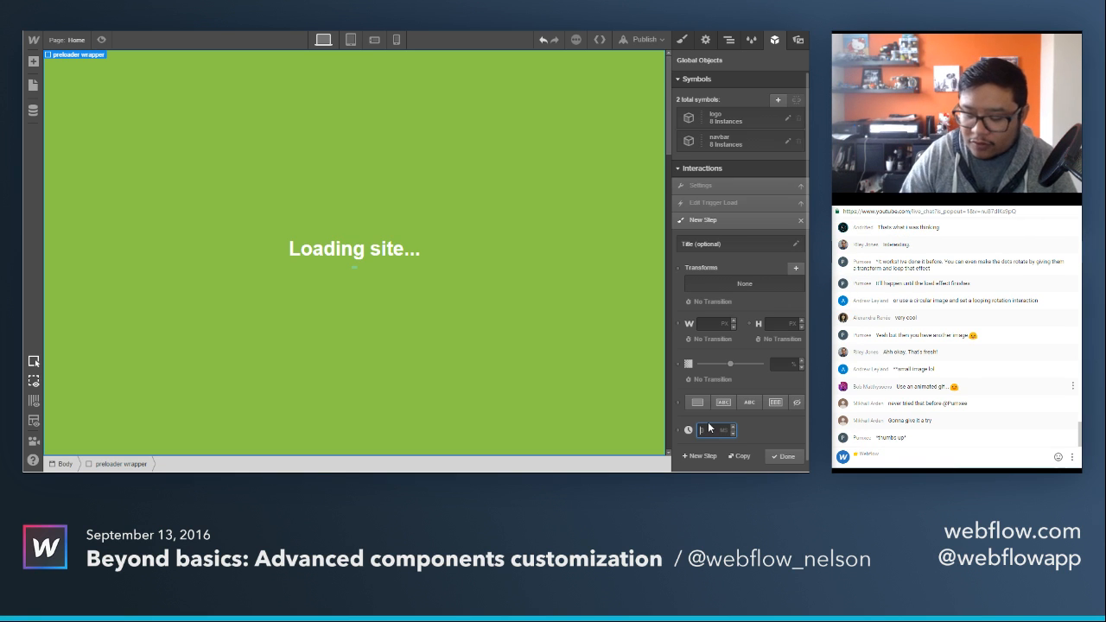
type("250")
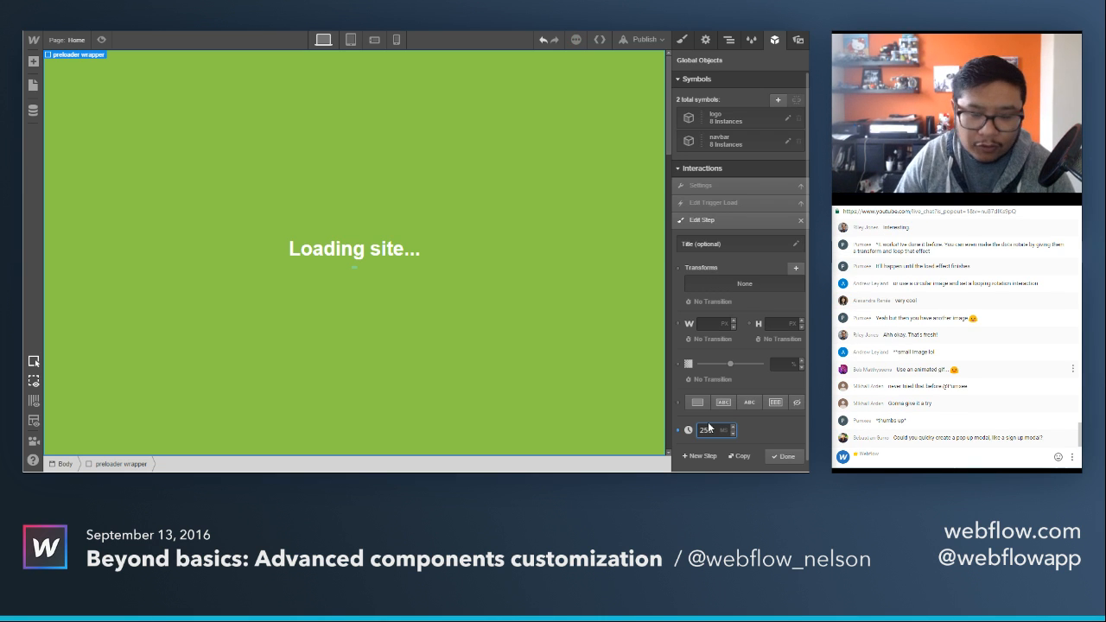
Add a second loader bar step that moves it down 20 px with 0% opacity, and finish the trigger.
scroll(760, 415, "down", 1)
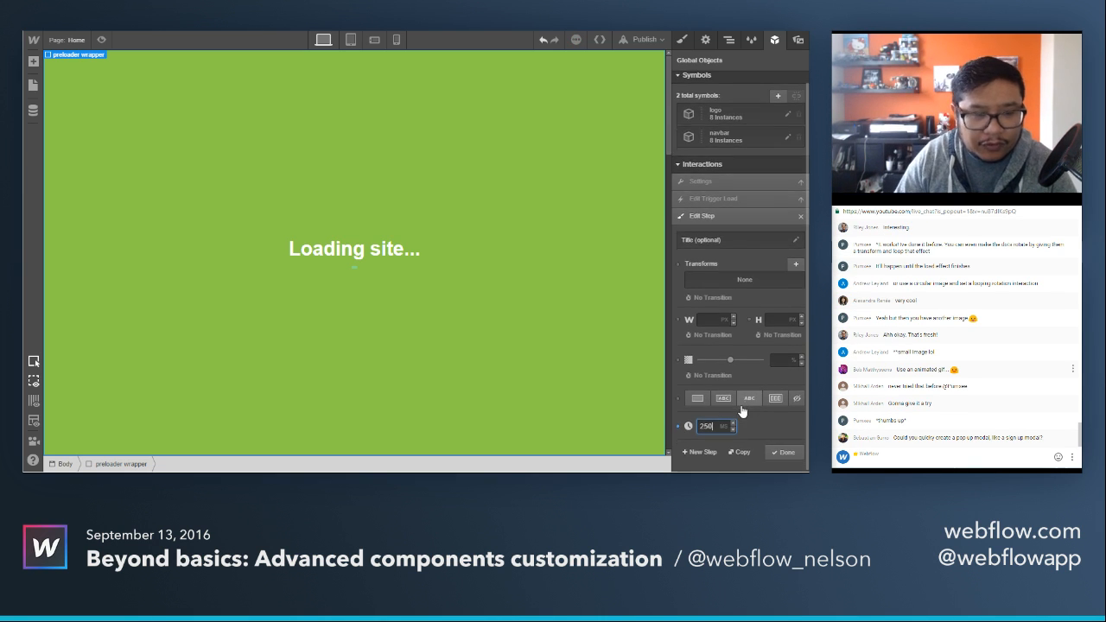
left_click(702, 452)
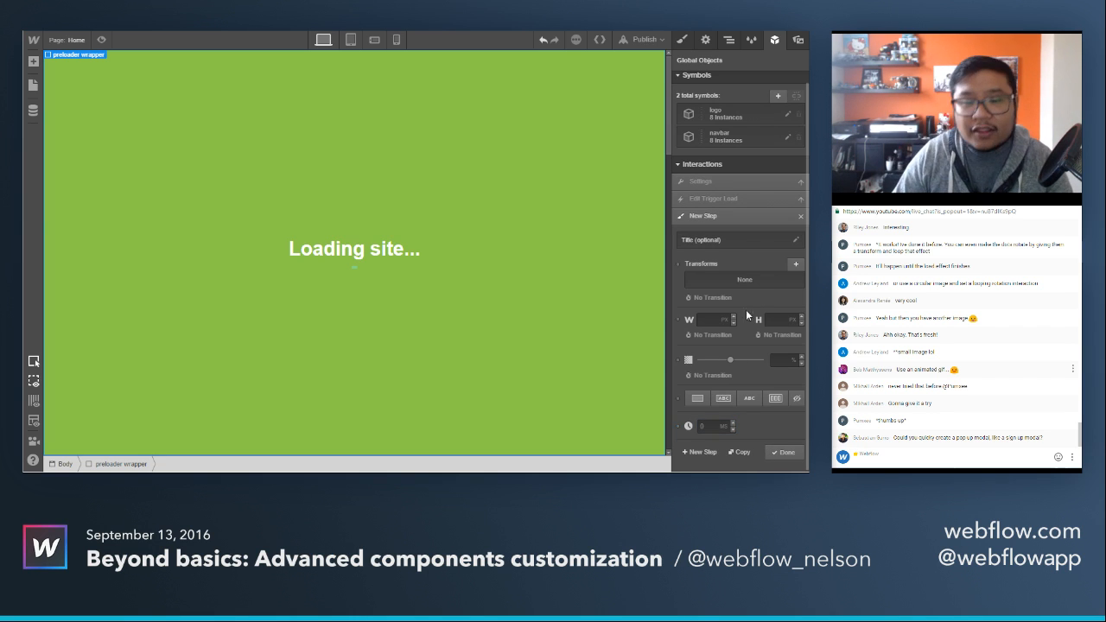
left_click(797, 267)
key("Tab")
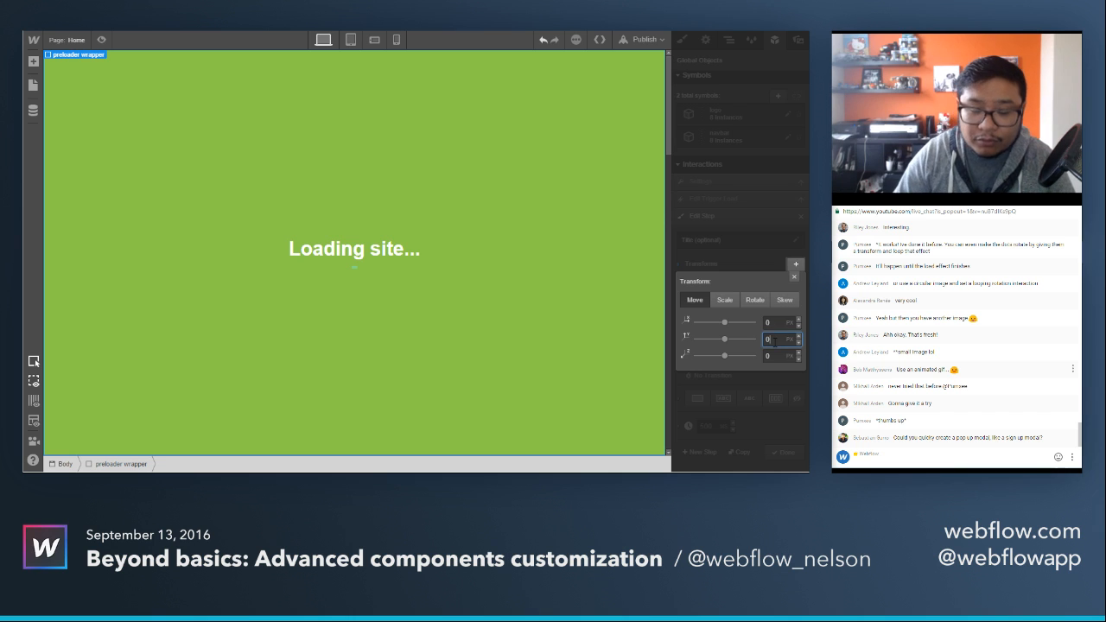
type("-10")
key("shift+Up")
key("shift+Up")
key("shift+Up")
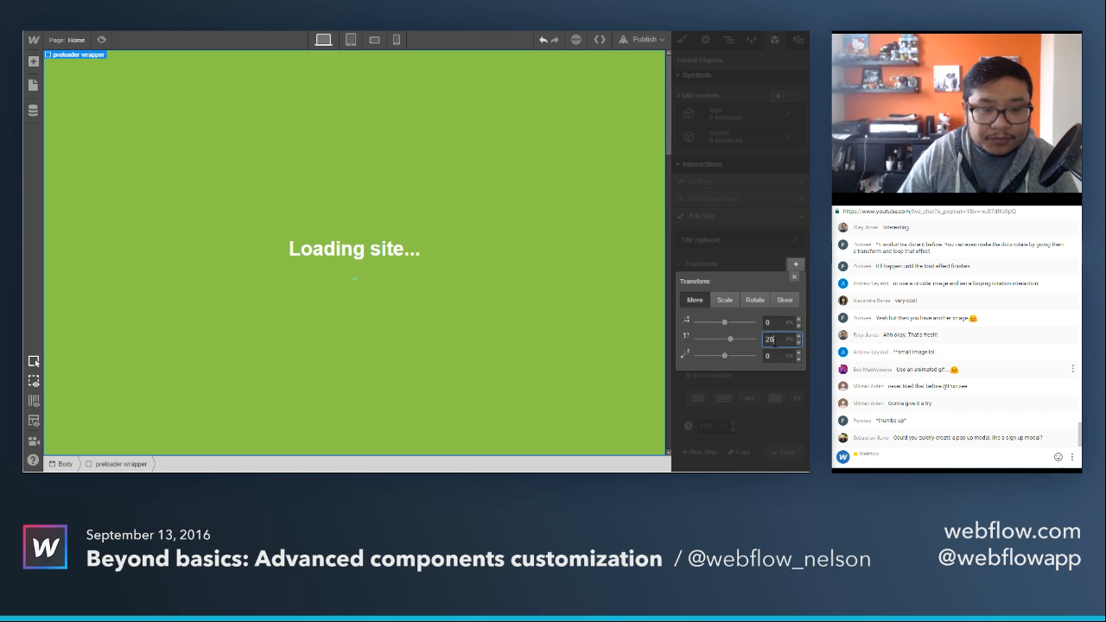
left_click(794, 278)
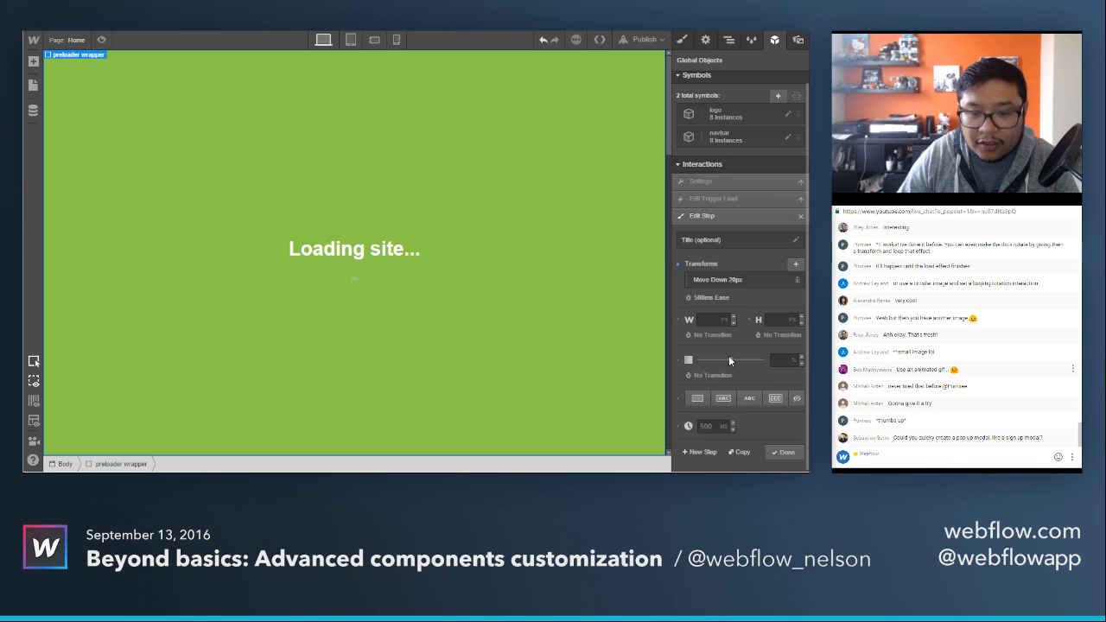
left_click(783, 451)
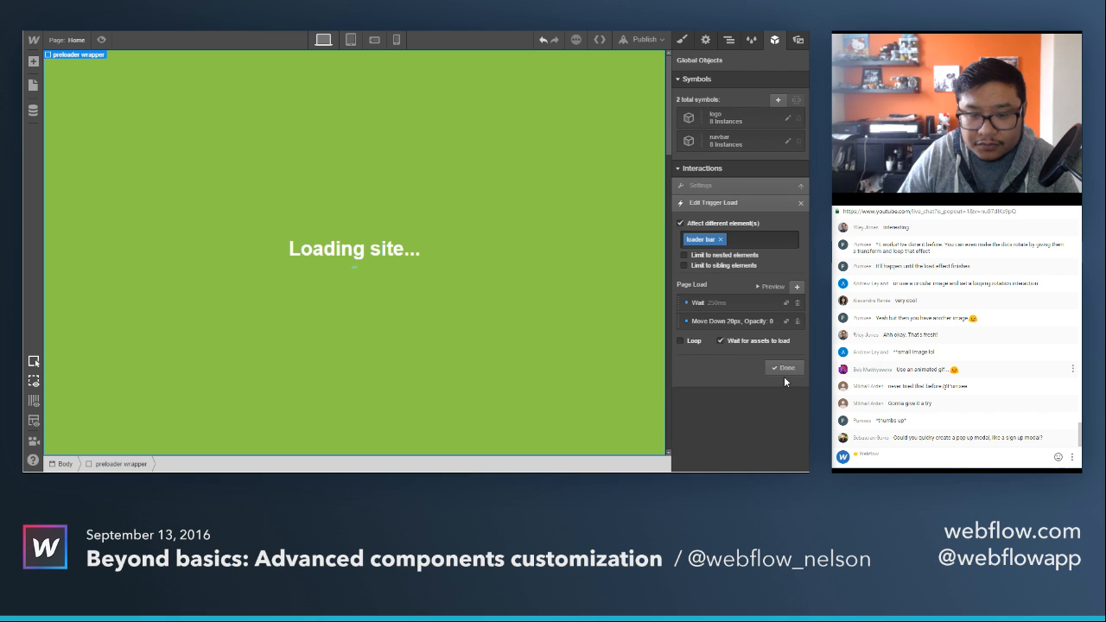
left_click(784, 370)
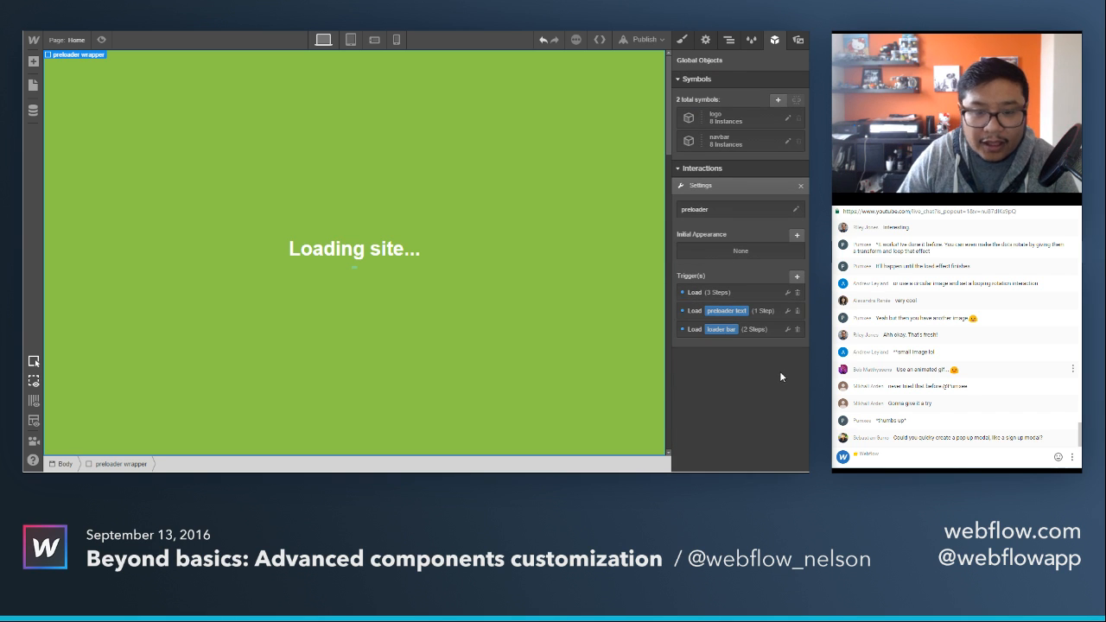
Set the wait step in the preloader wrapper's own Load trigger to 750 ms and close the interaction settings.
left_click(725, 294)
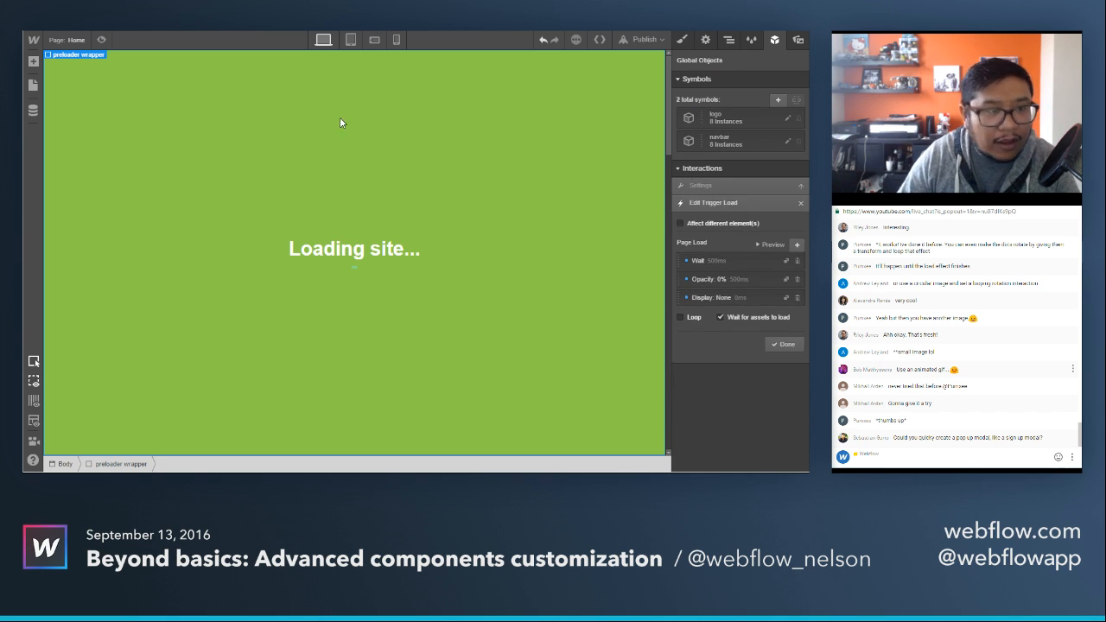
left_click(715, 261)
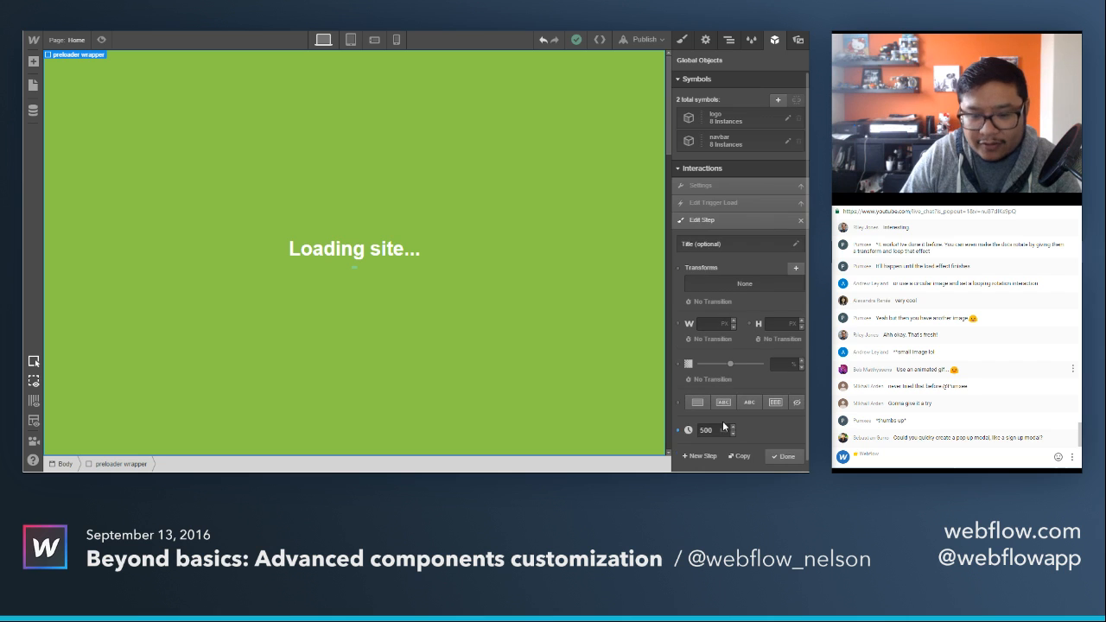
left_click(718, 430)
type("750")
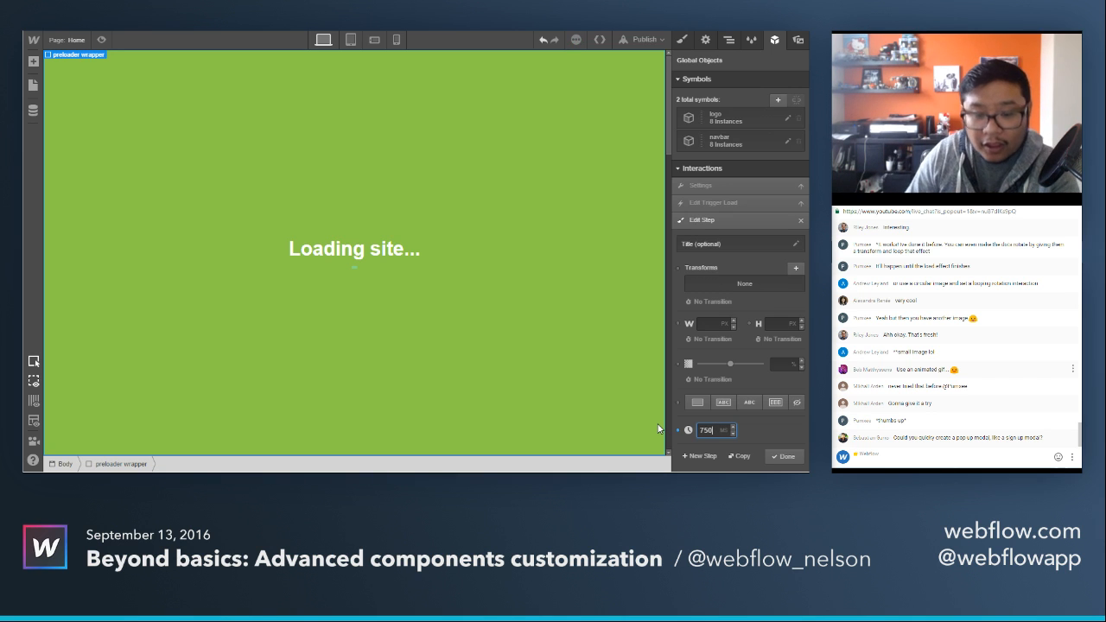
left_click(774, 456)
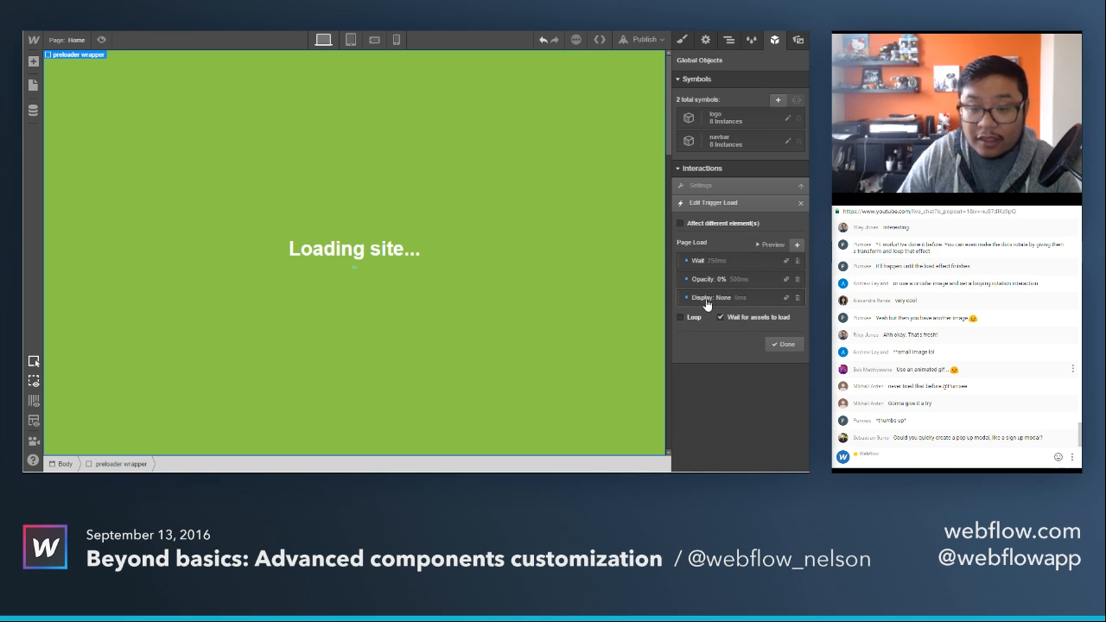
left_click(778, 344)
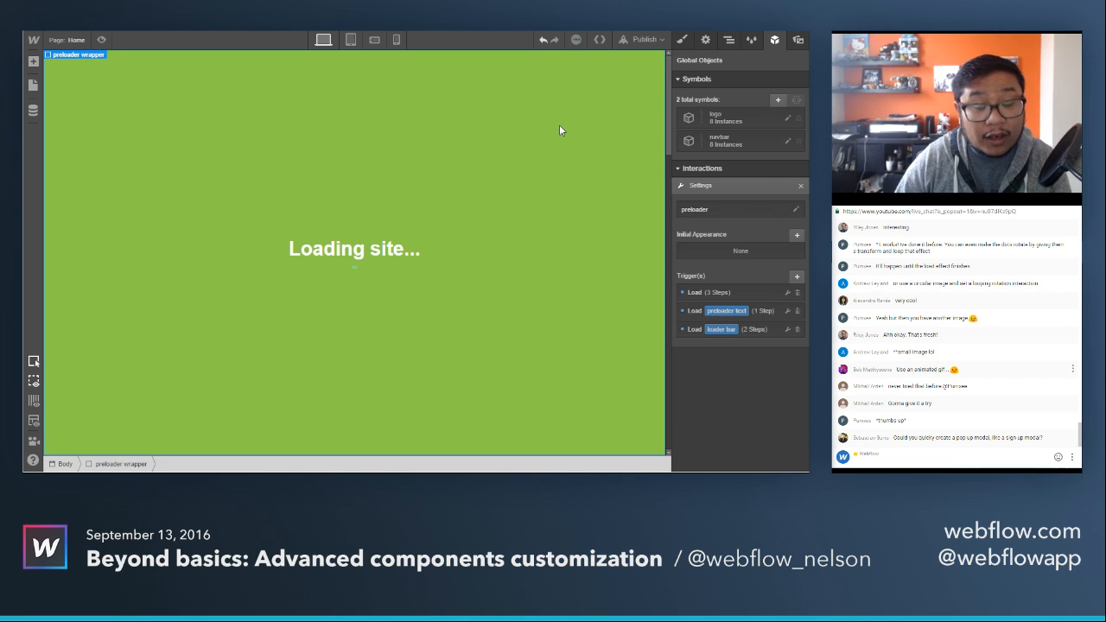
left_click(801, 186)
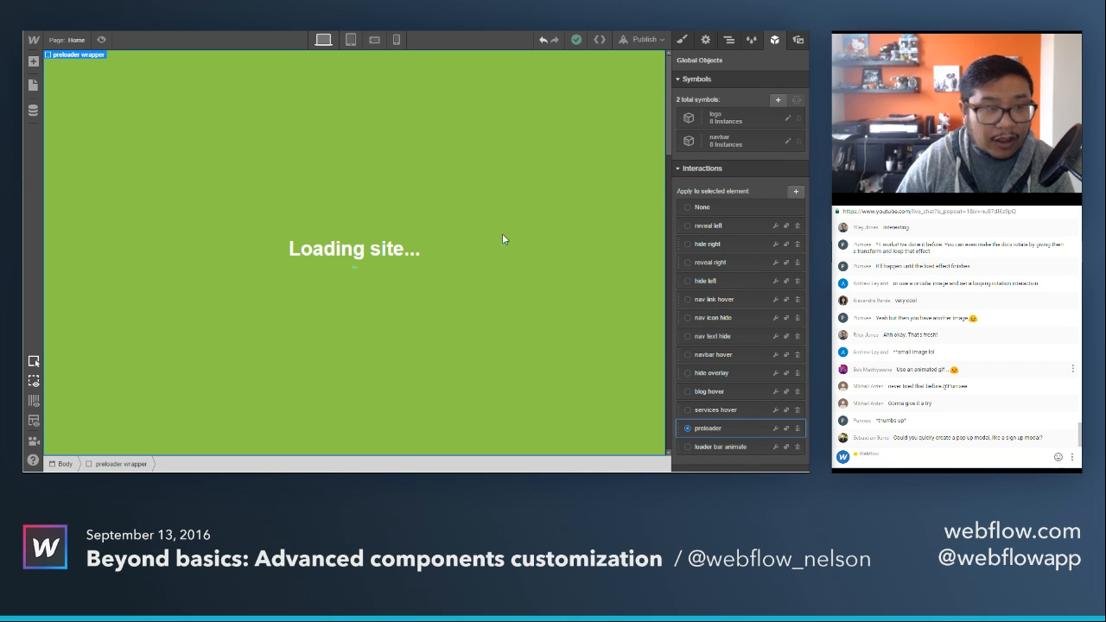
Preview the page twice to check the preloader's exit animation, and return to the design view.
left_click(101, 40)
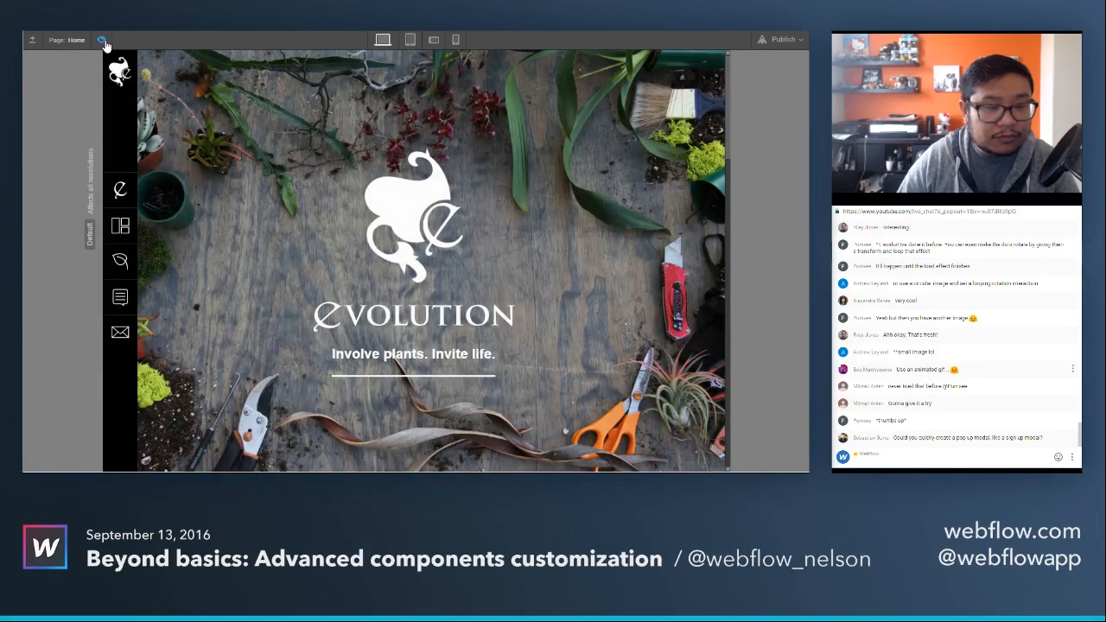
left_click(103, 41)
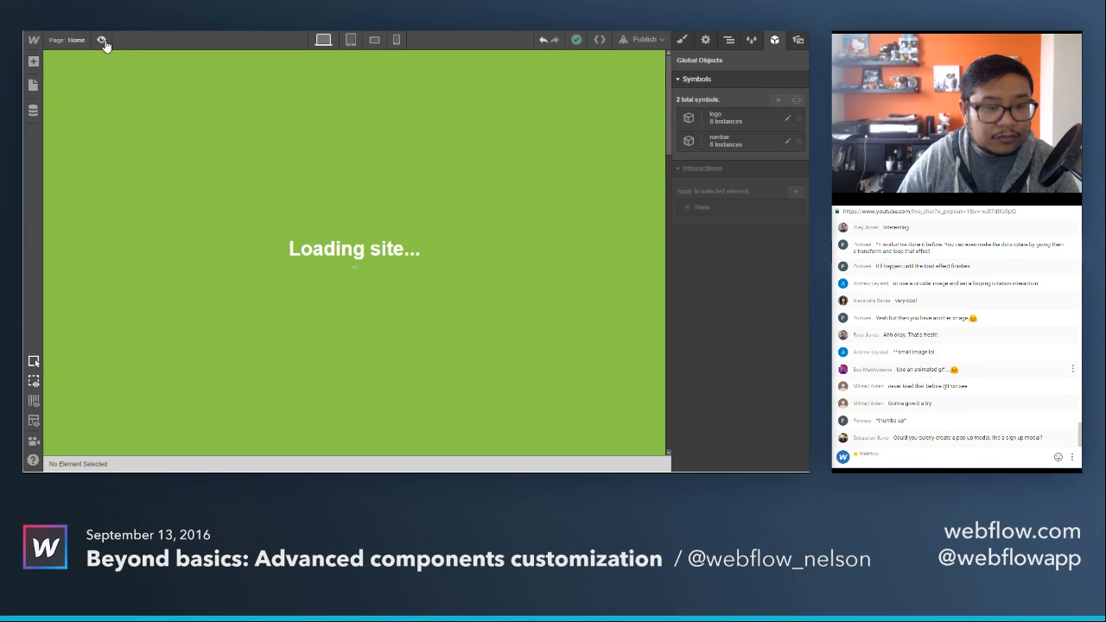
left_click(103, 41)
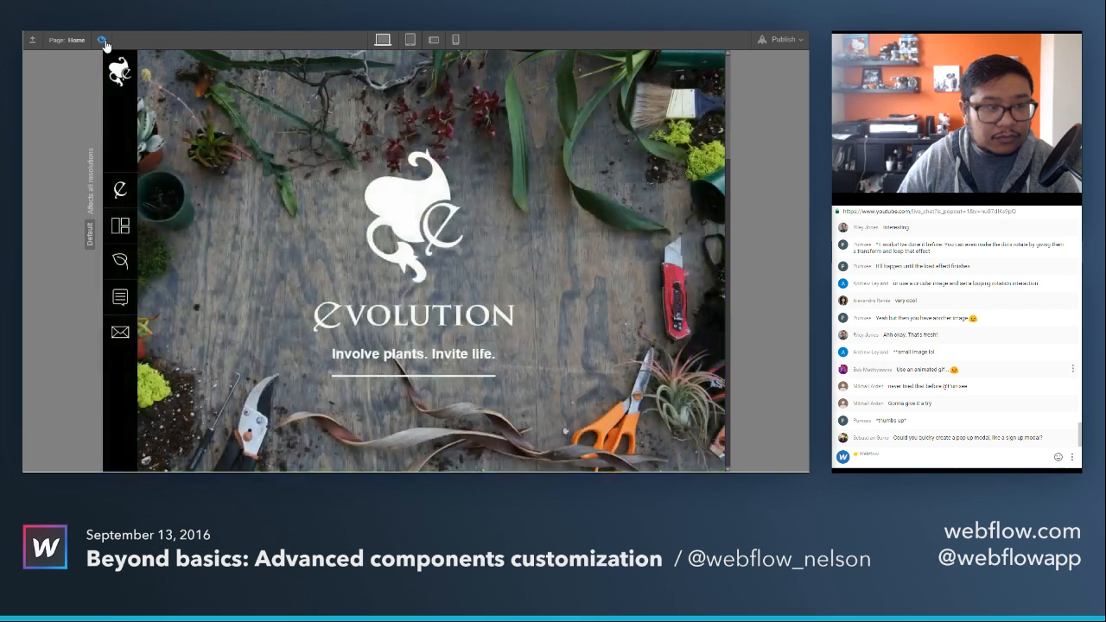
left_click(102, 40)
Preview the loader bar's Load trigger in the preloader wrapper's interaction and finish the trigger unchanged.
left_click(356, 267)
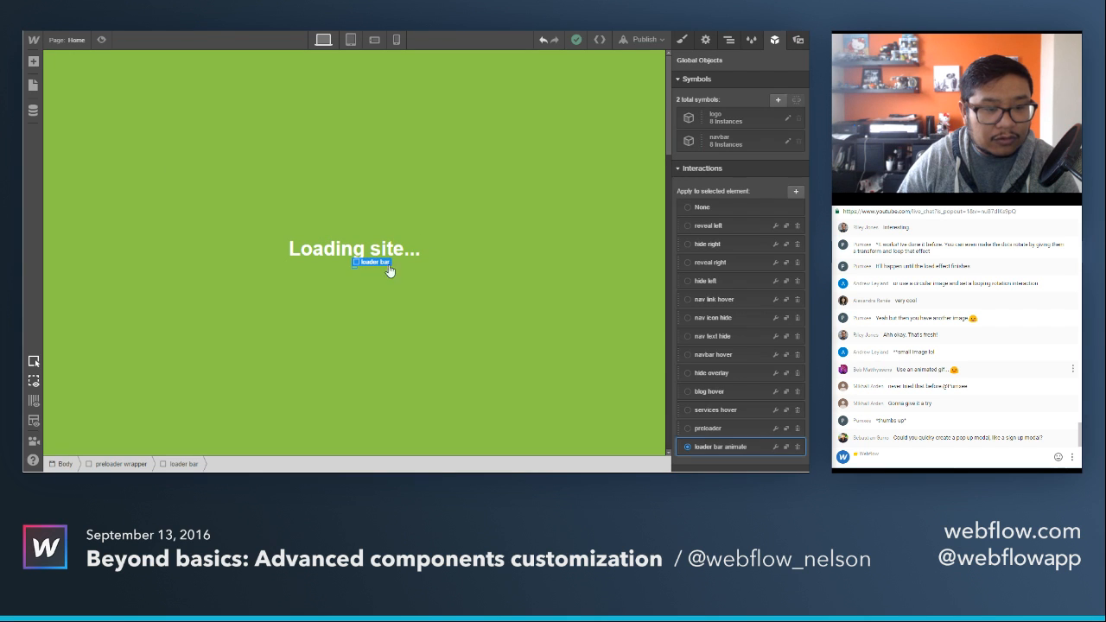
left_click(539, 161)
left_click(776, 429)
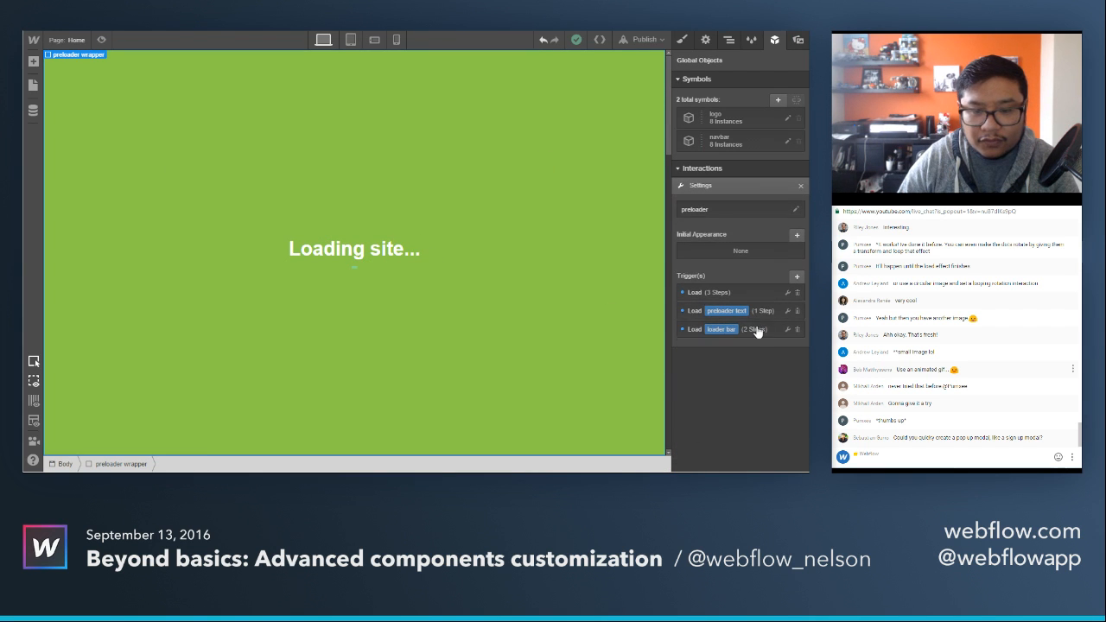
left_click(758, 326)
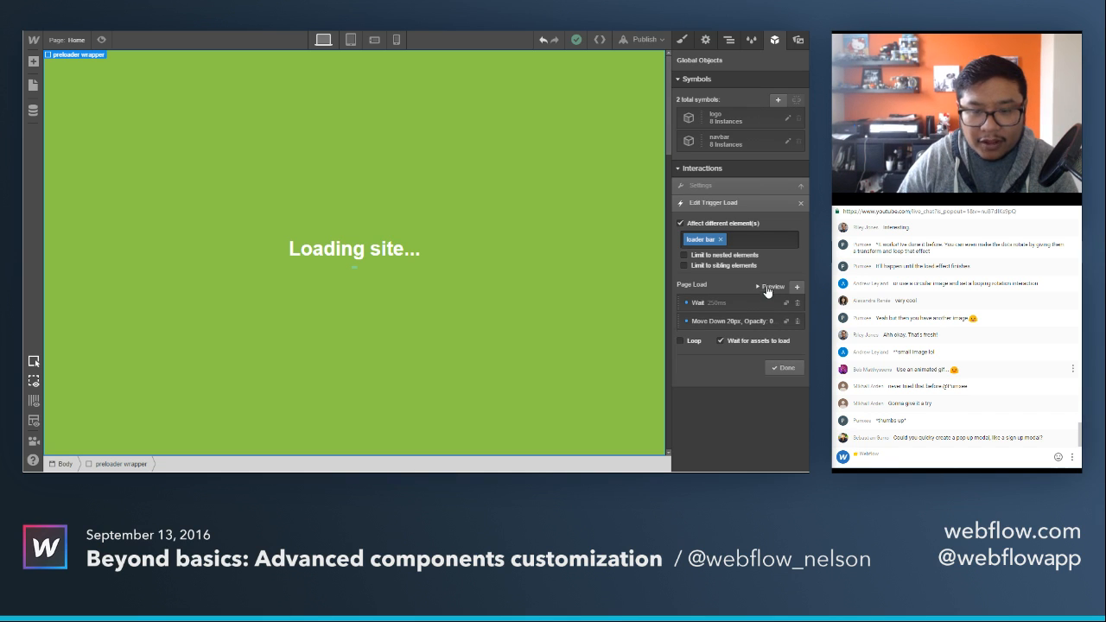
left_click(767, 289)
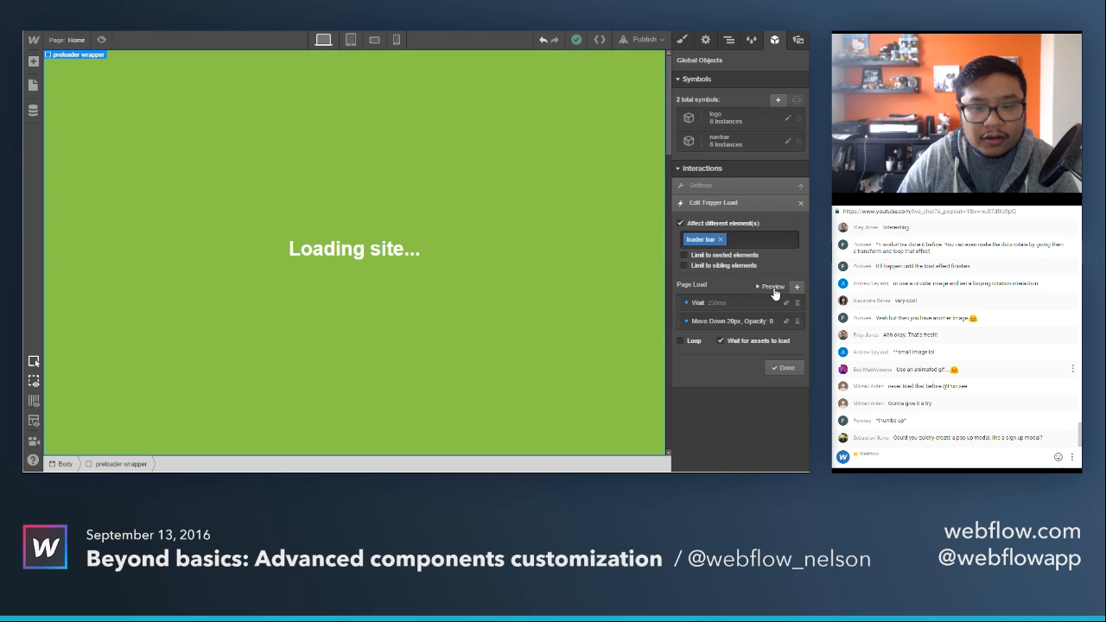
left_click(776, 370)
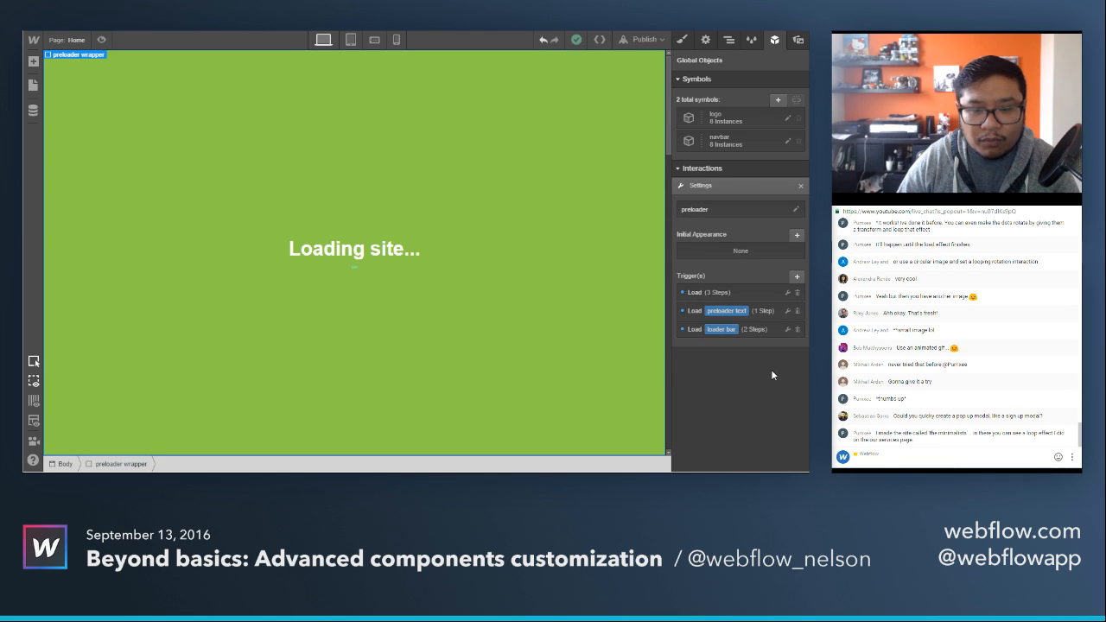
Set the wait step in the preloader wrapper's own Load trigger to 1000 ms and preview the page's exit animation.
left_click(722, 292)
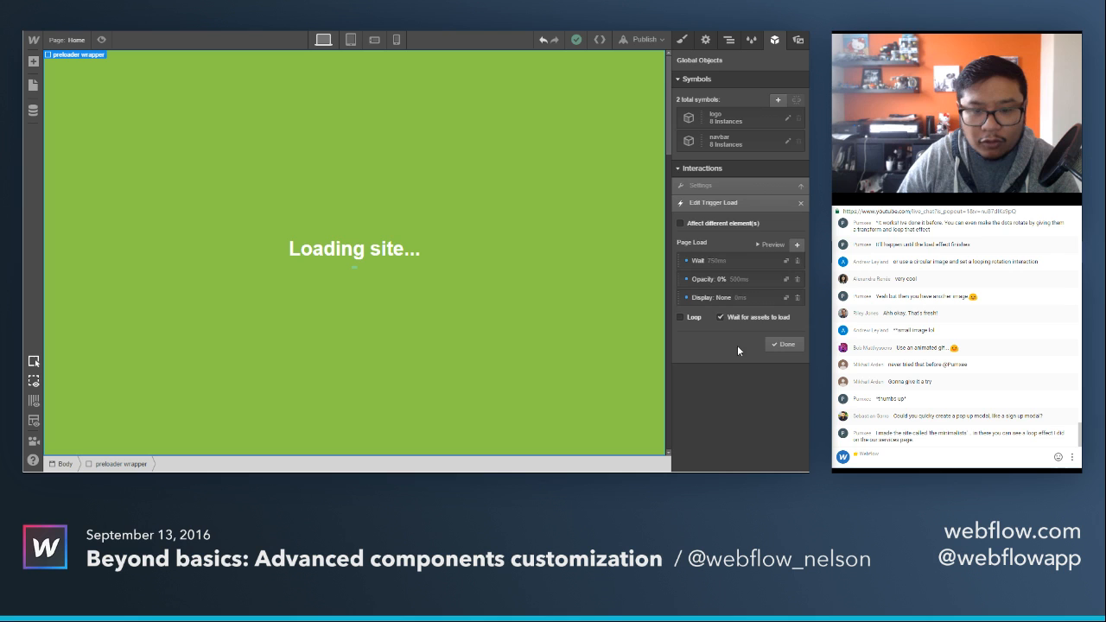
left_click(719, 270)
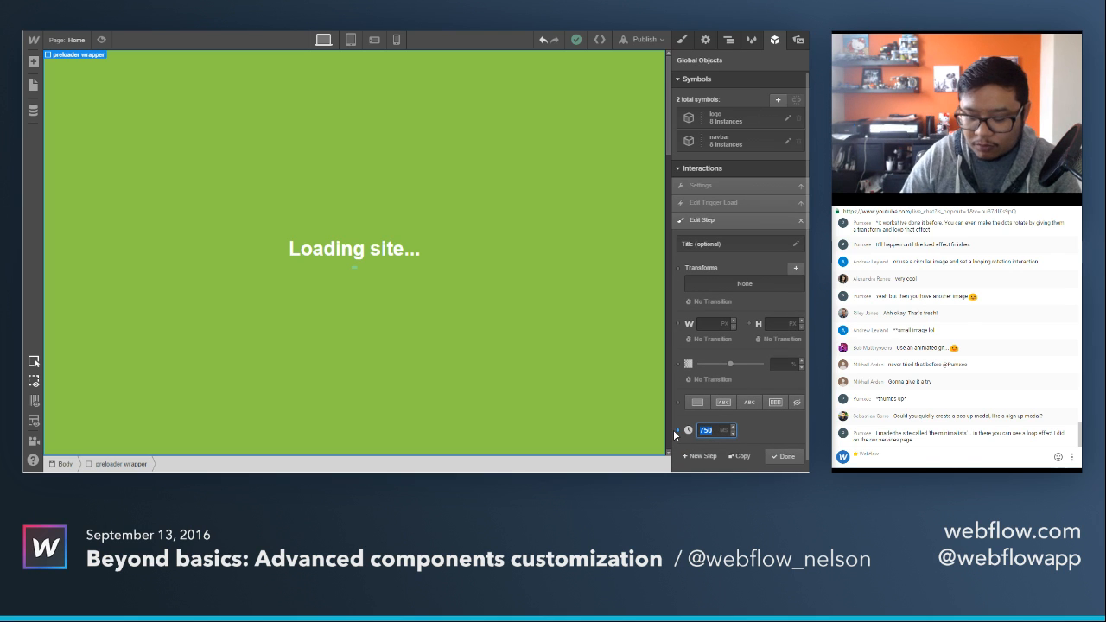
type("1000")
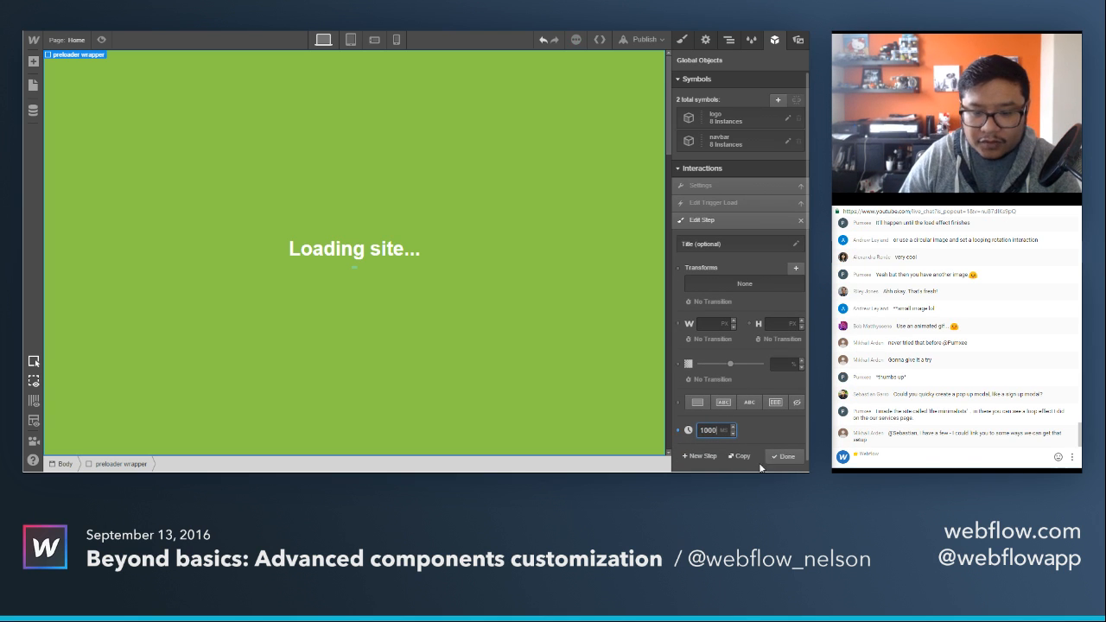
left_click(788, 456)
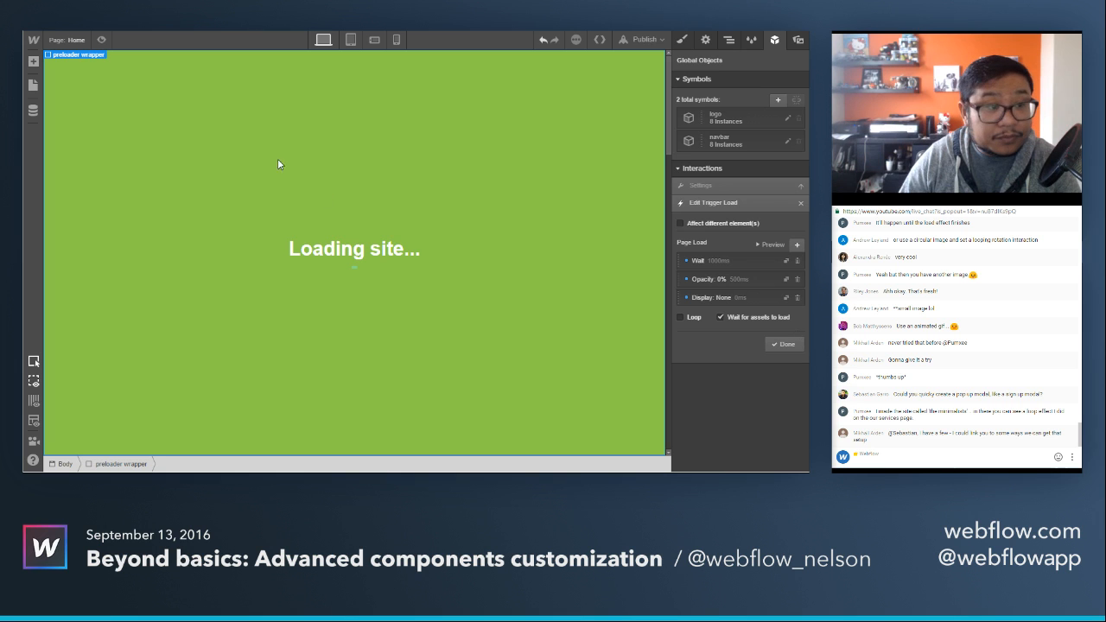
left_click(101, 40)
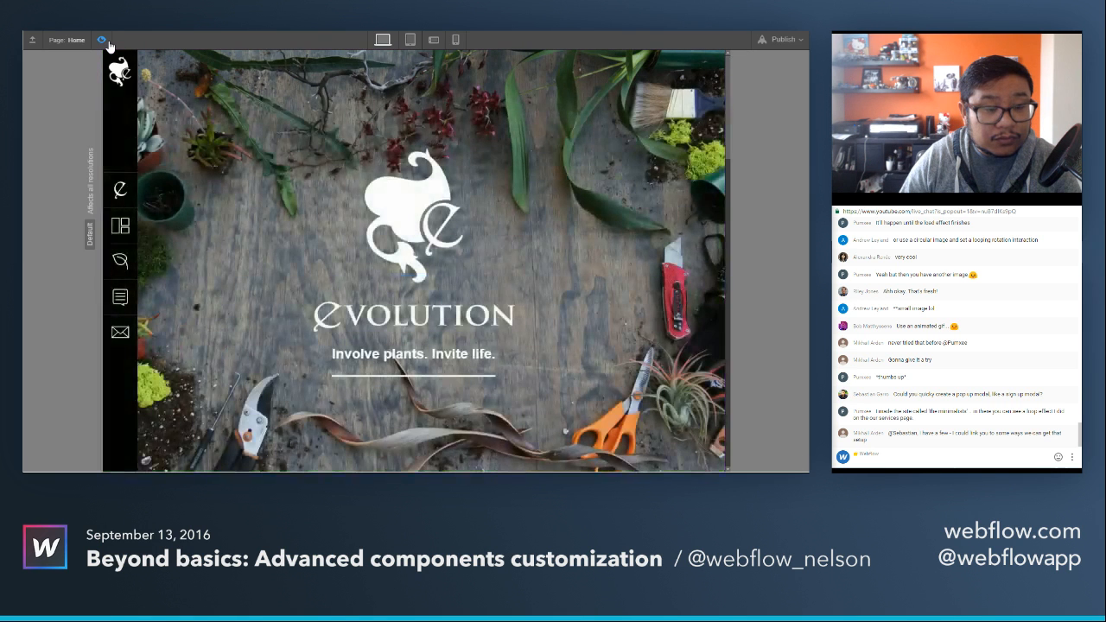
left_click(102, 41)
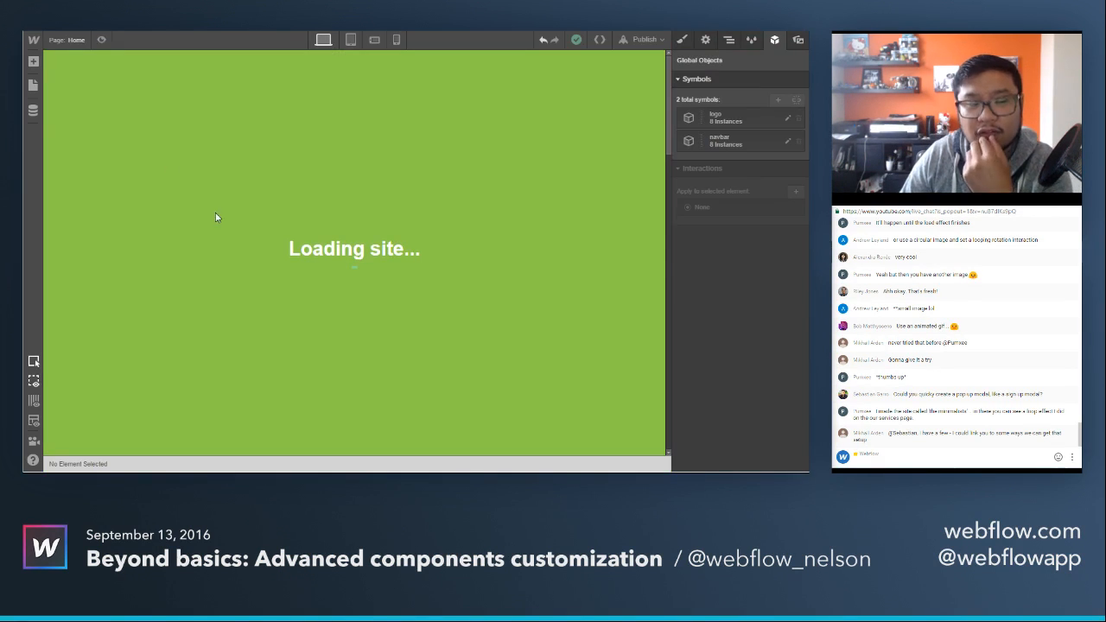
Review the looping width steps in the loader bar animate interaction's Load trigger, and reselect the preloader wrapper.
left_click(357, 269)
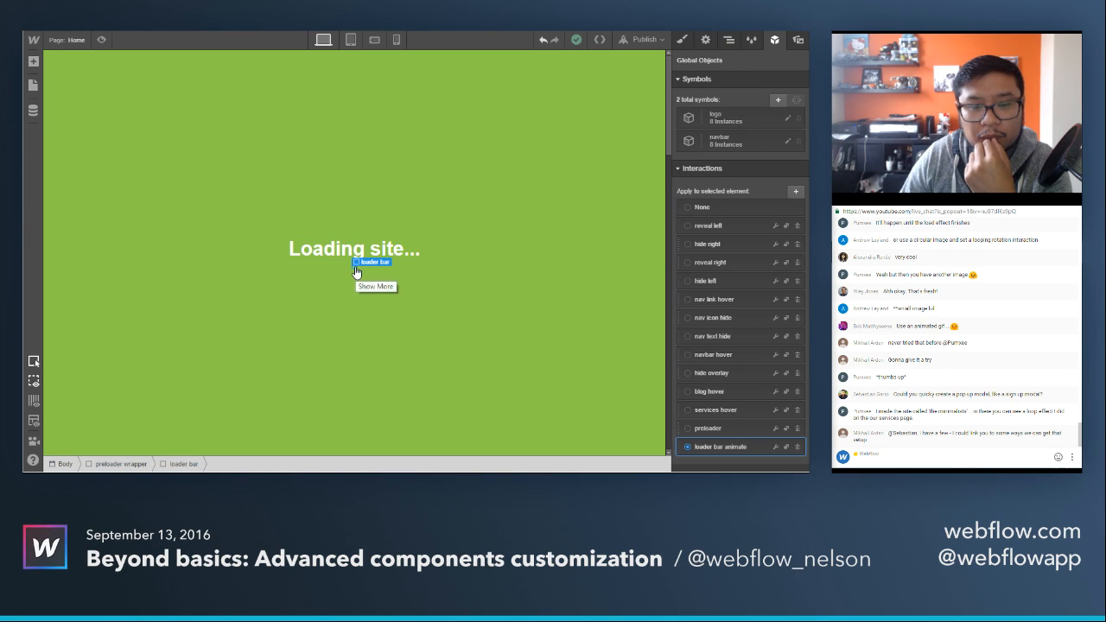
left_click(776, 446)
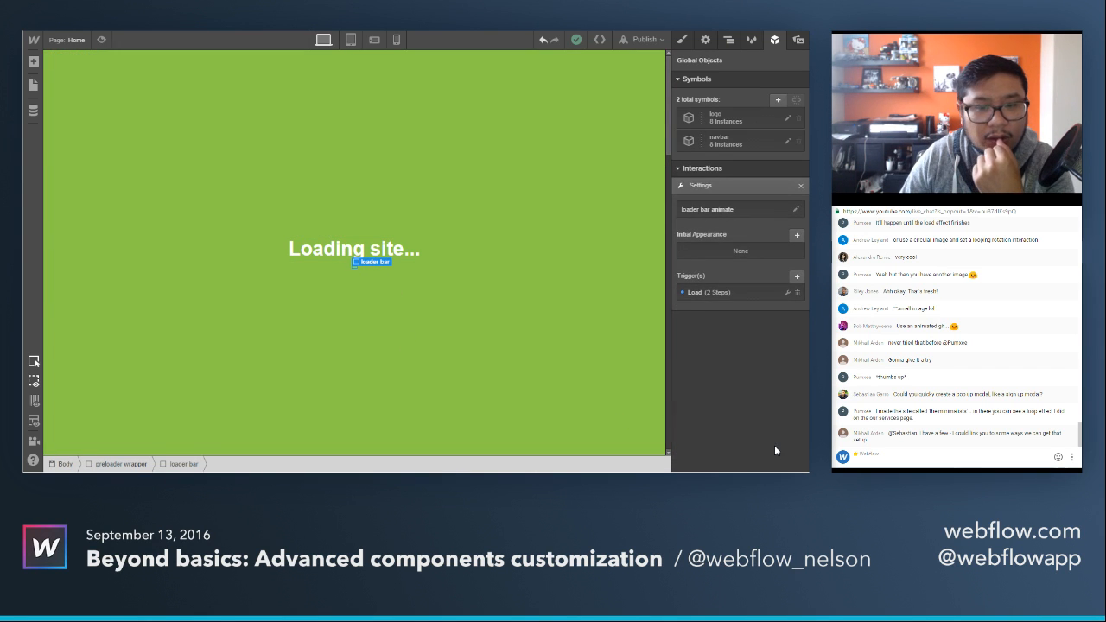
left_click(708, 292)
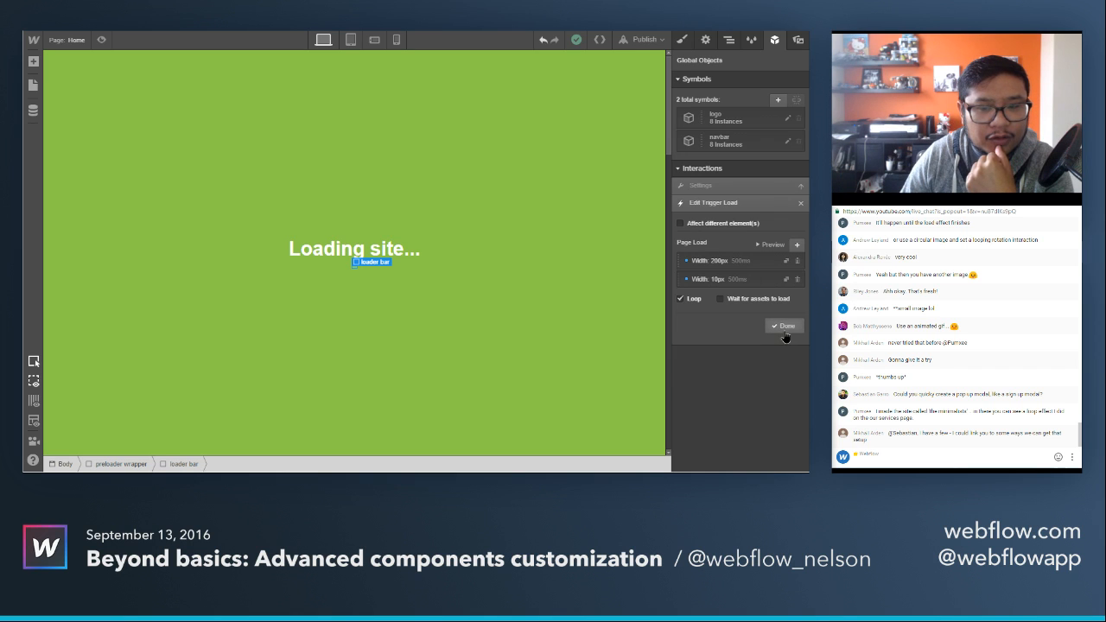
left_click(786, 336)
left_click(714, 300)
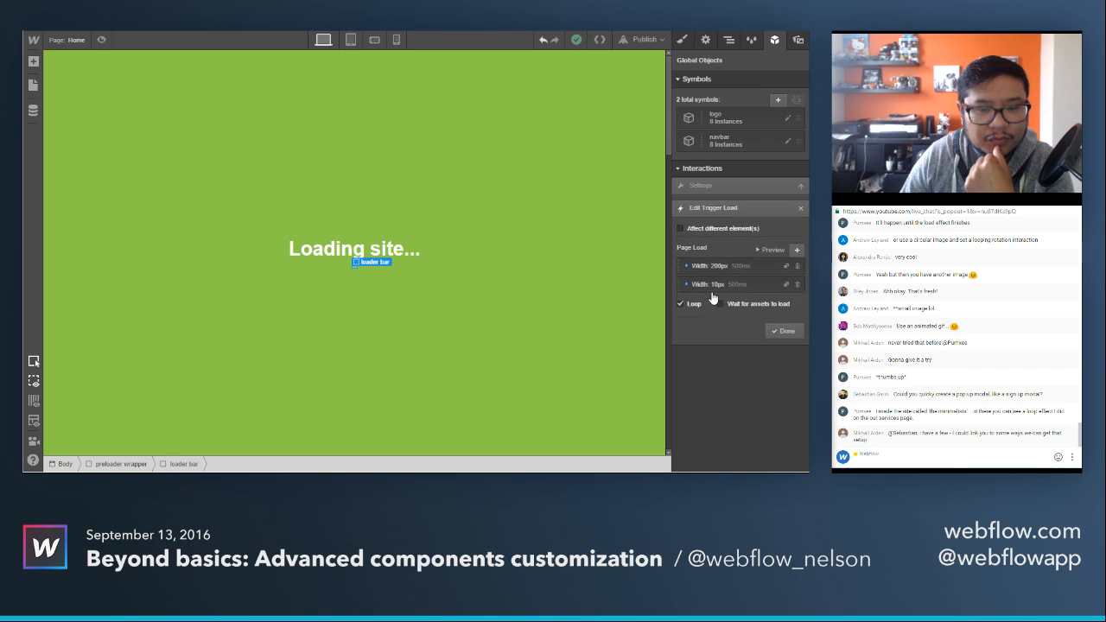
left_click(786, 335)
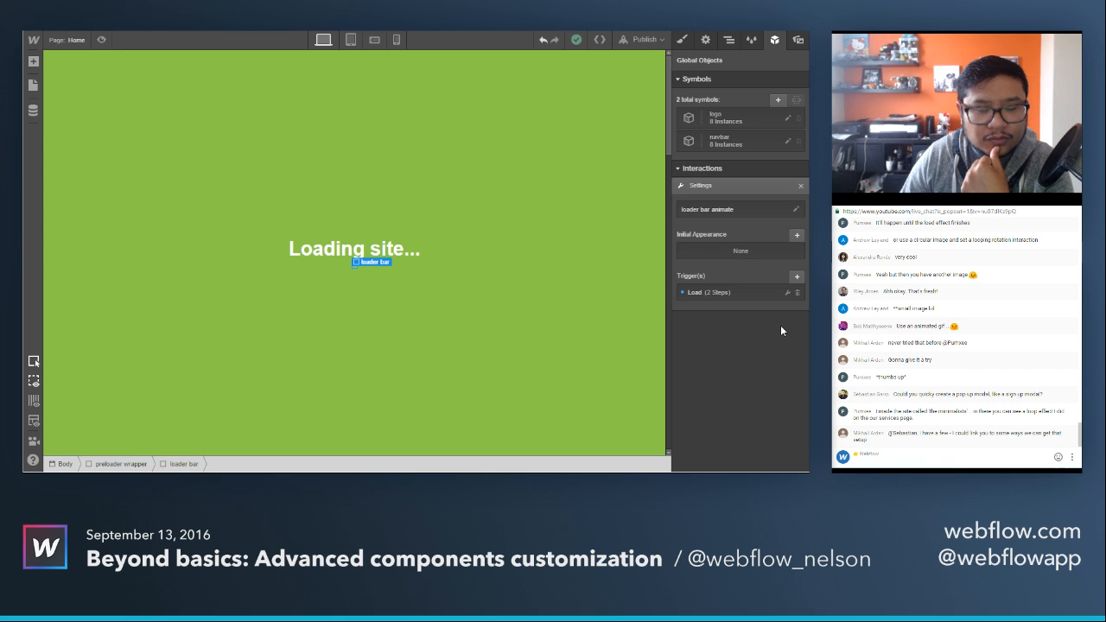
left_click(552, 305)
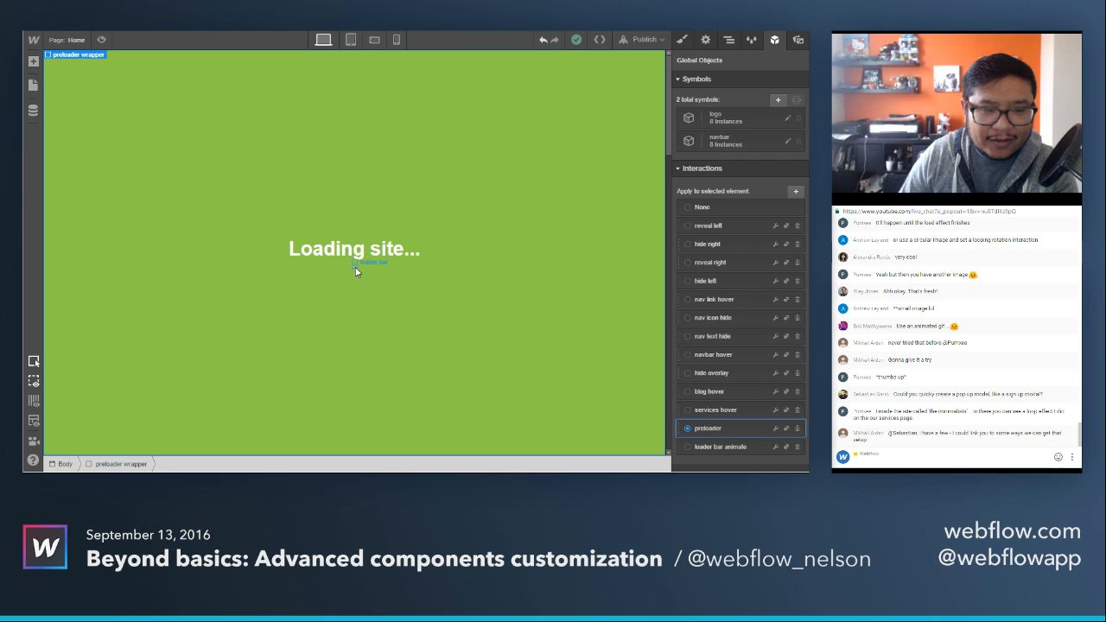
left_click(354, 267)
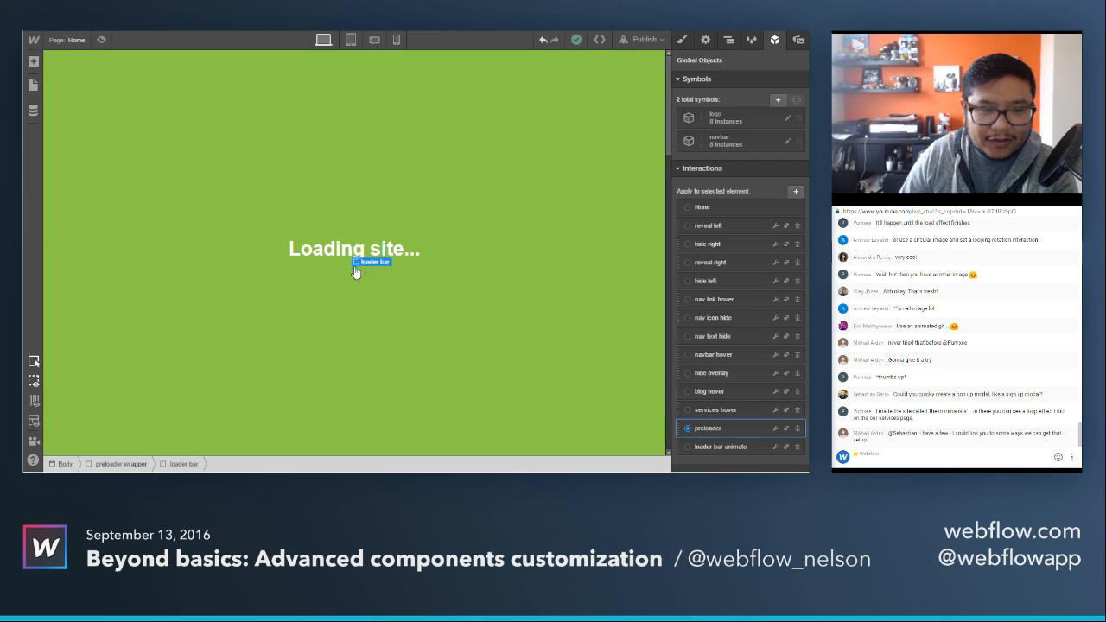
left_click(775, 447)
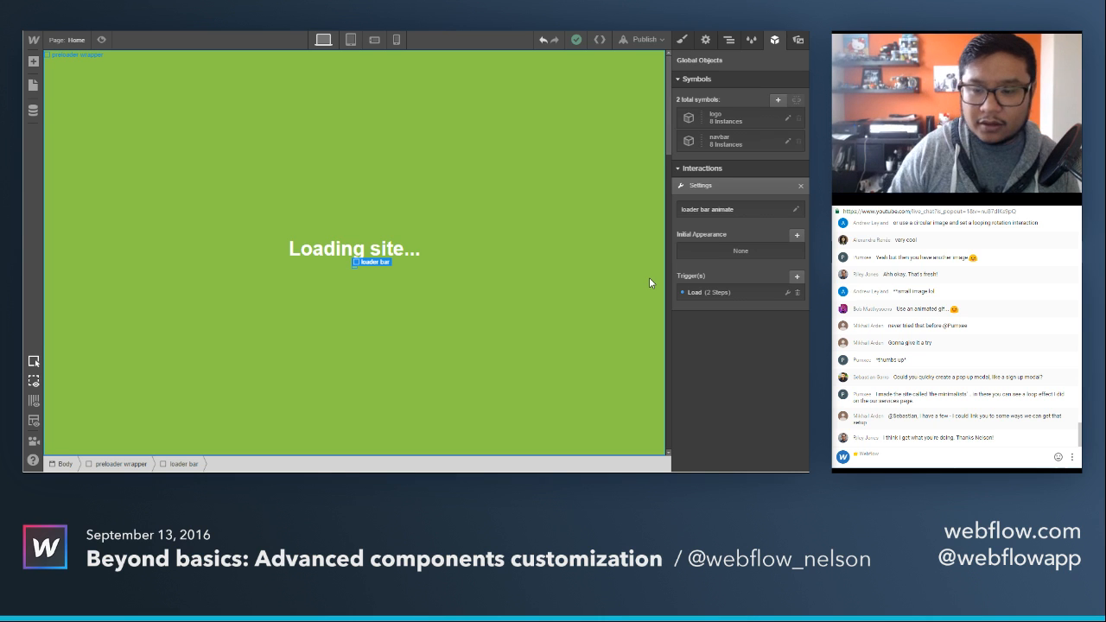
left_click(280, 172)
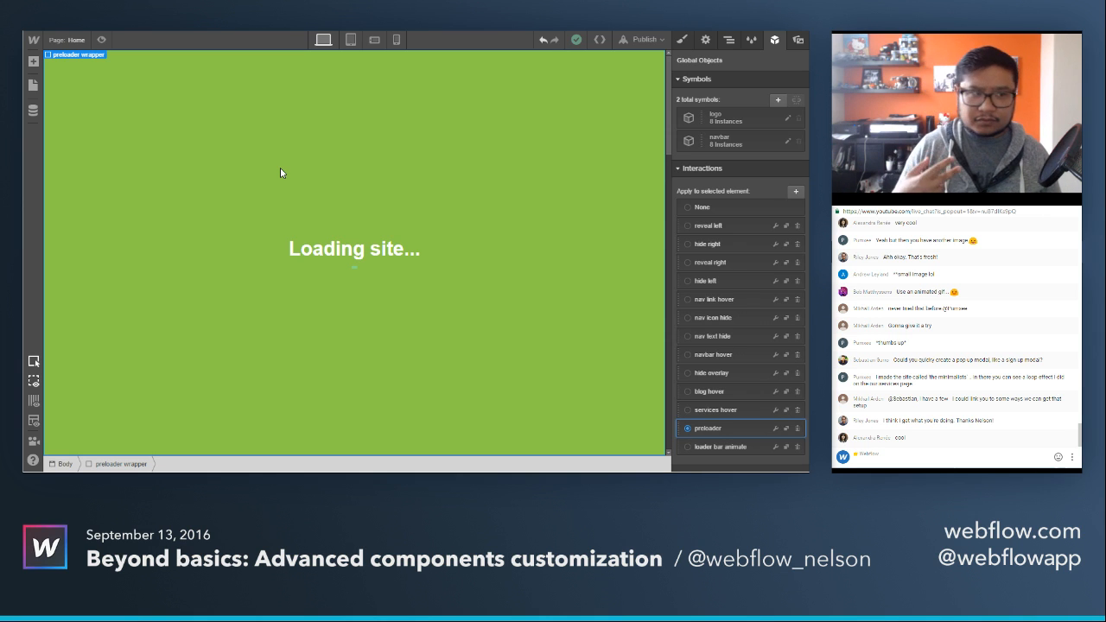
Open the navbar page and add a Navbar component to its empty body.
left_click(76, 40)
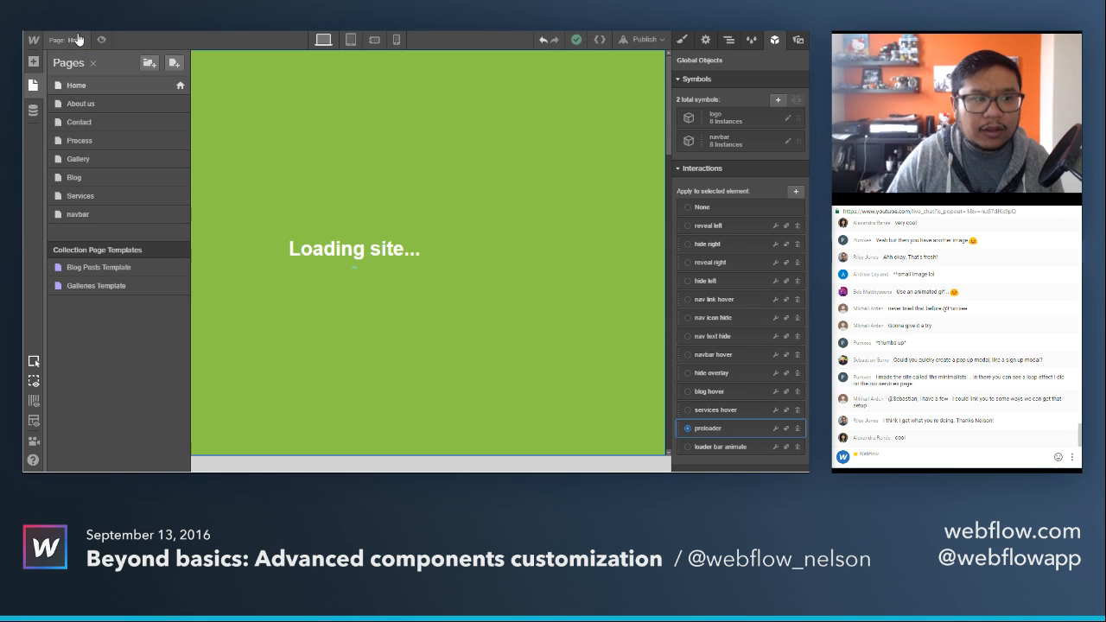
left_click(100, 223)
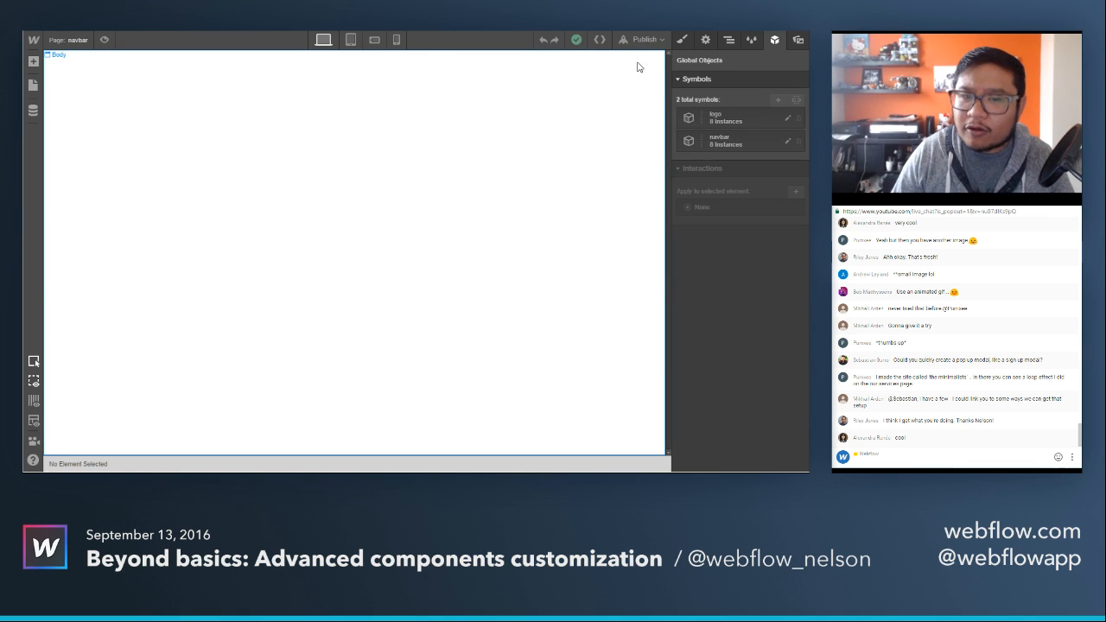
left_click(682, 40)
key("a")
scroll(121, 181, "down", 8)
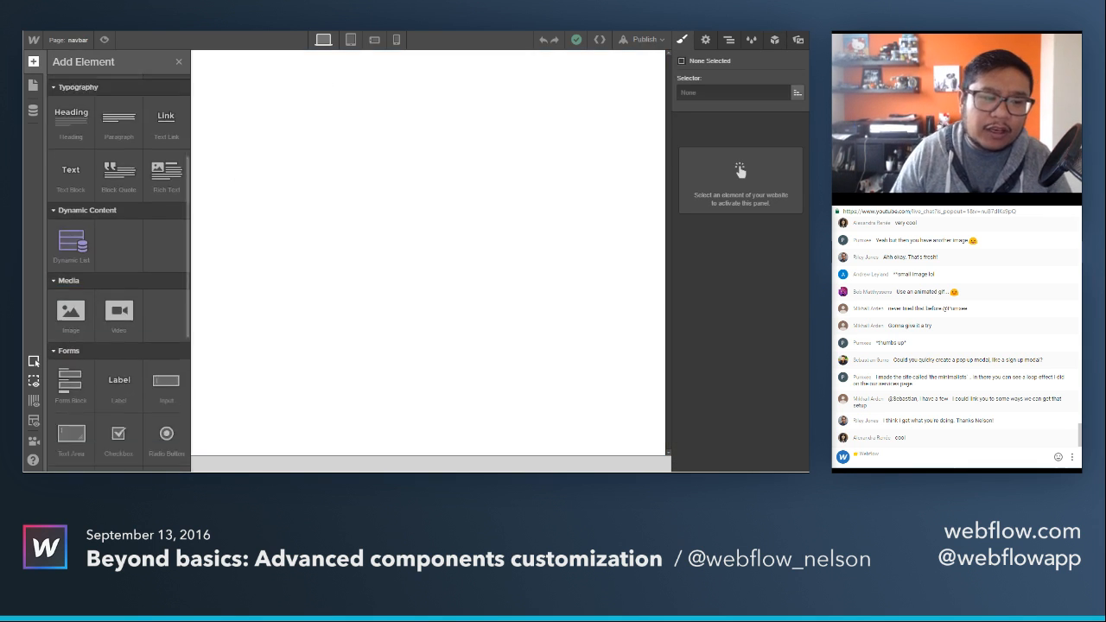
left_click_drag(119, 281, 328, 203)
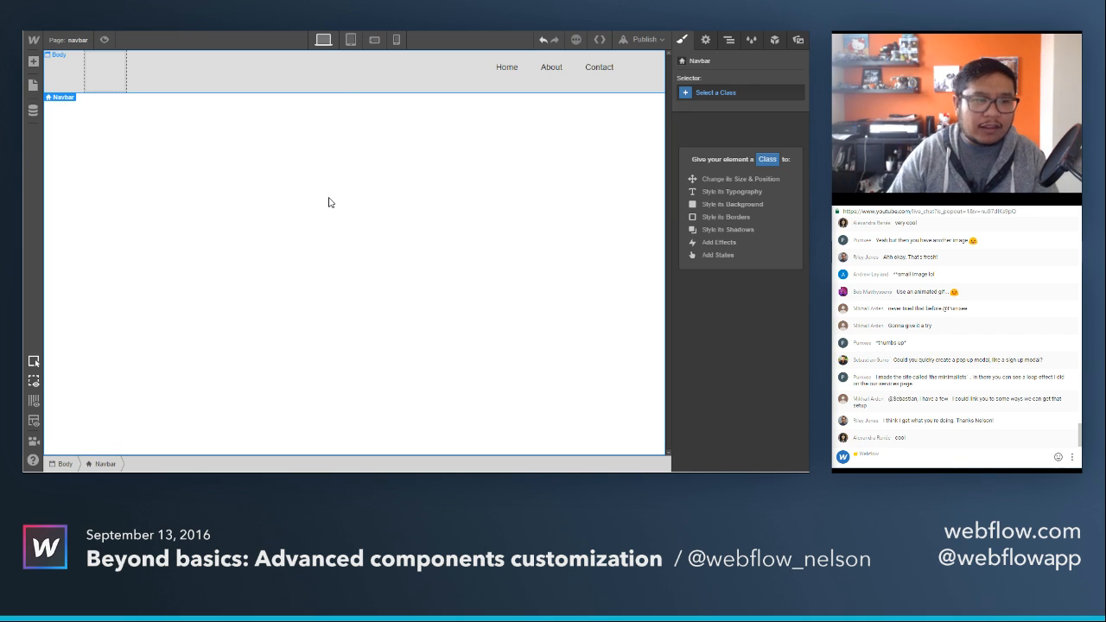
Preview the navbar at the desktop and tablet breakpoints, opening and closing its hamburger menu on tablet.
left_click(350, 40)
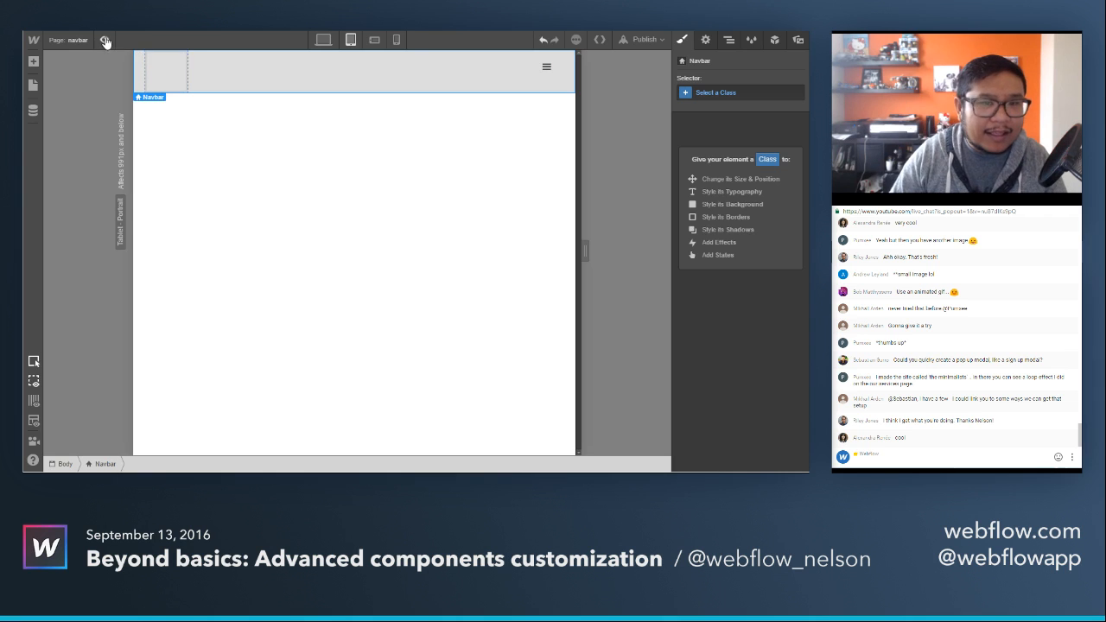
left_click(104, 41)
left_click(382, 40)
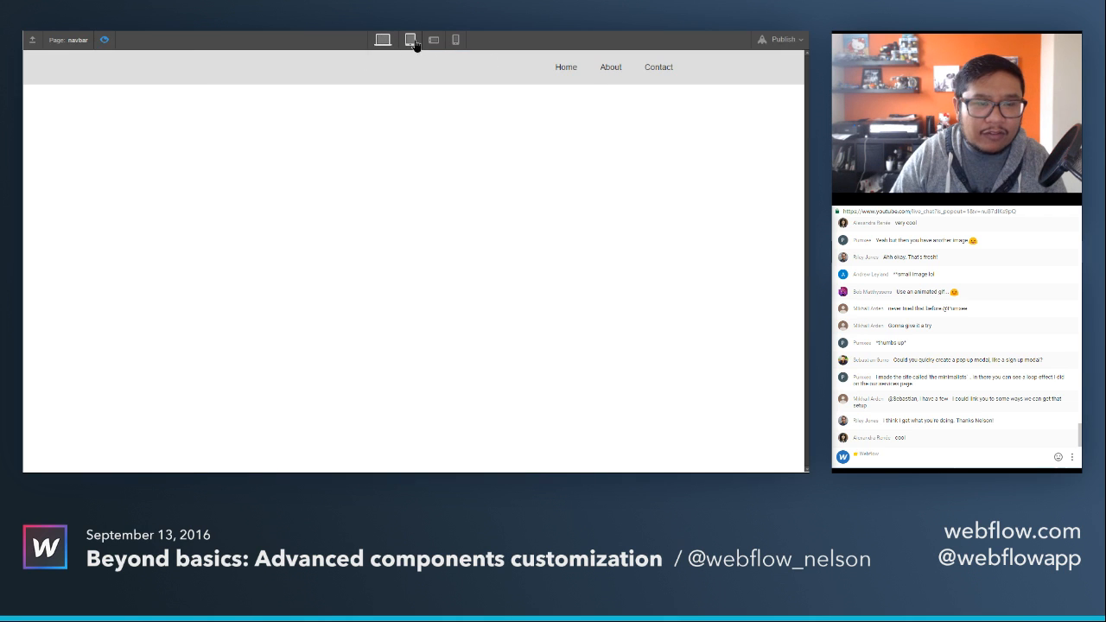
left_click(410, 40)
left_click(607, 69)
left_click(607, 69)
left_click(607, 69)
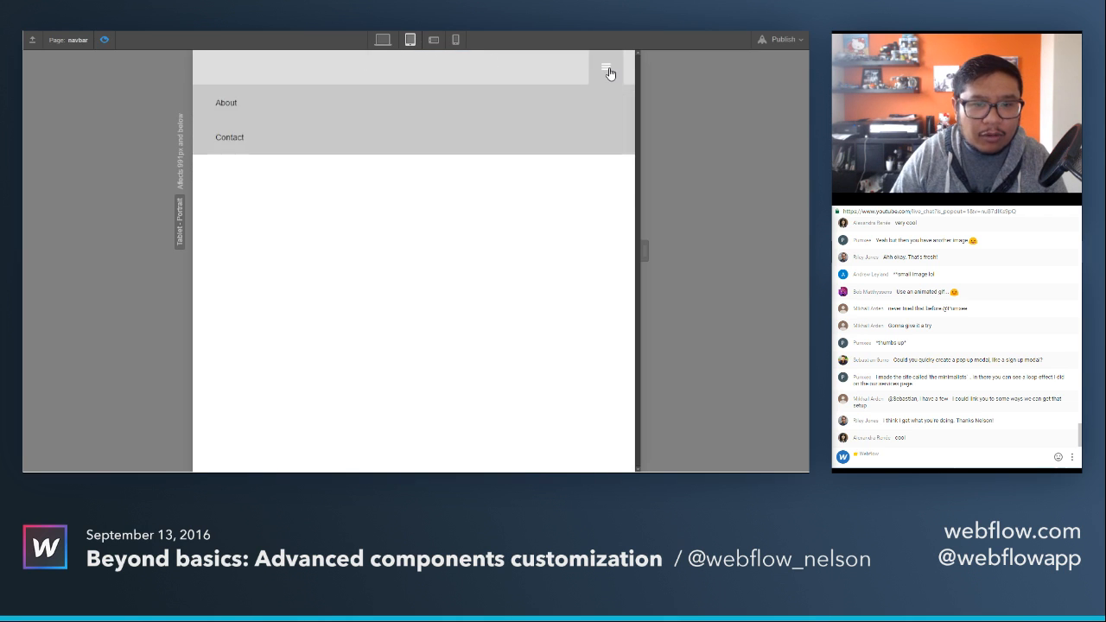
left_click(608, 71)
left_click(608, 71)
left_click(607, 71)
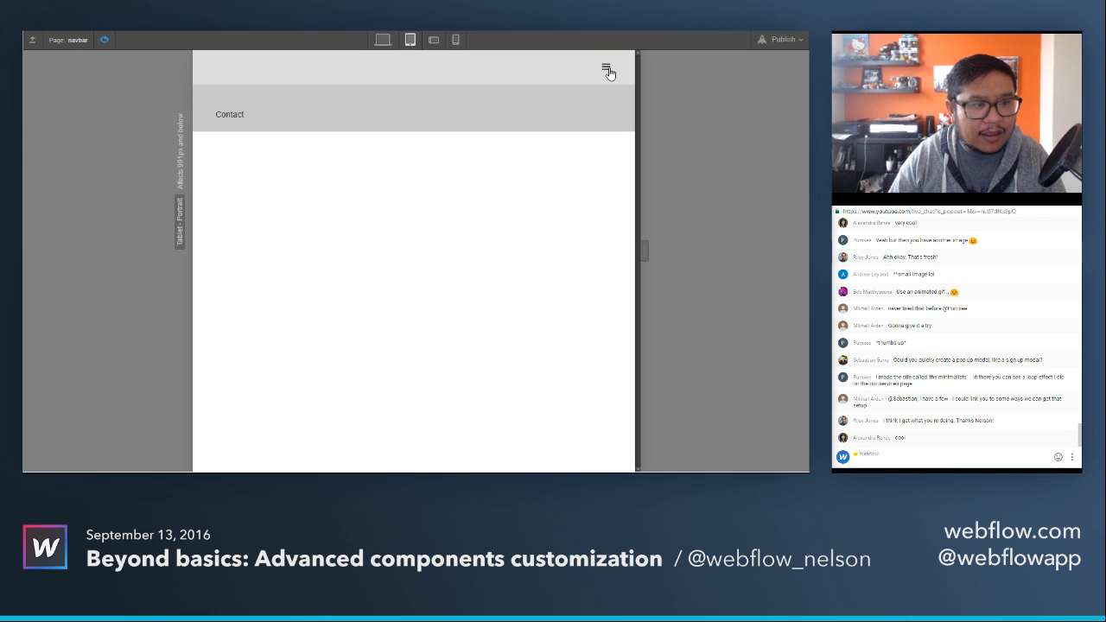
left_click(607, 70)
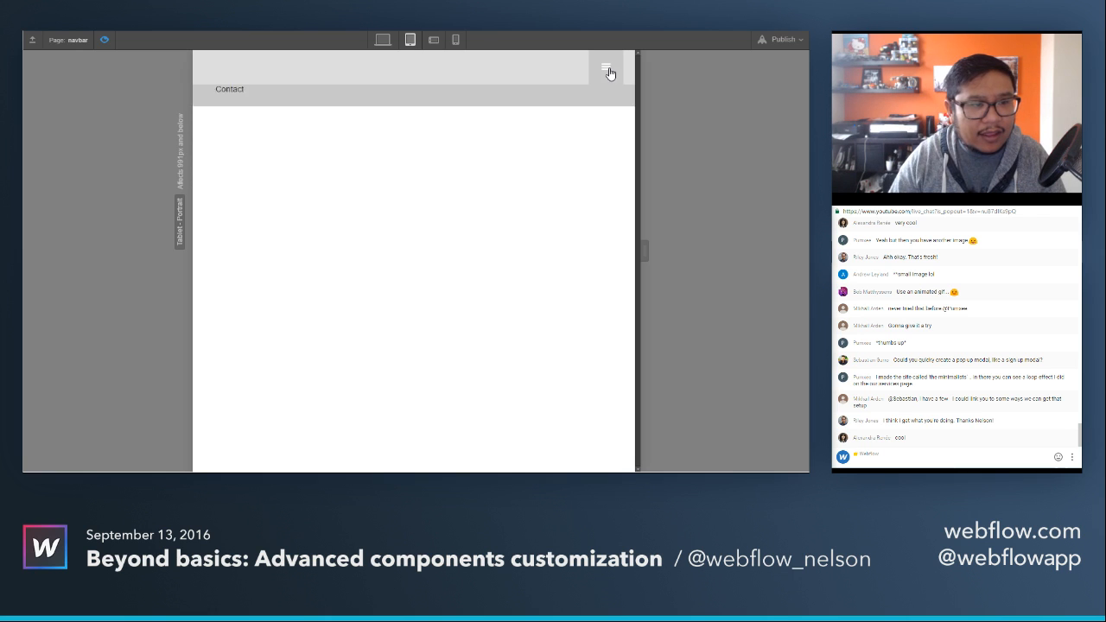
Check the navbar preview at both phone breakpoints and desktop, and return to the design view.
left_click(439, 38)
left_click(456, 40)
left_click(386, 40)
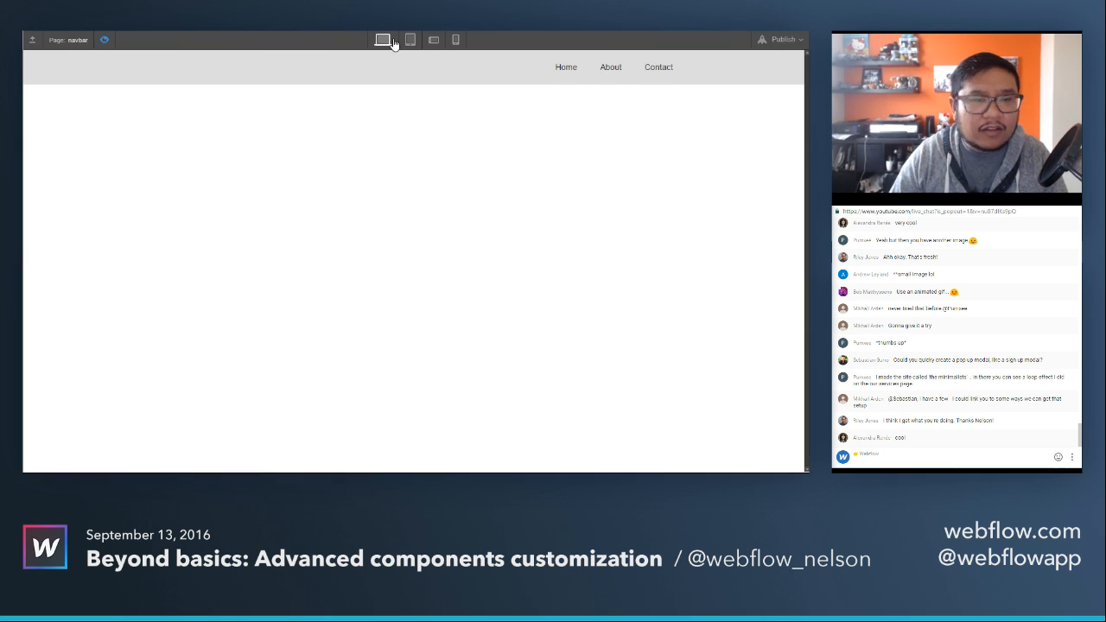
left_click(104, 40)
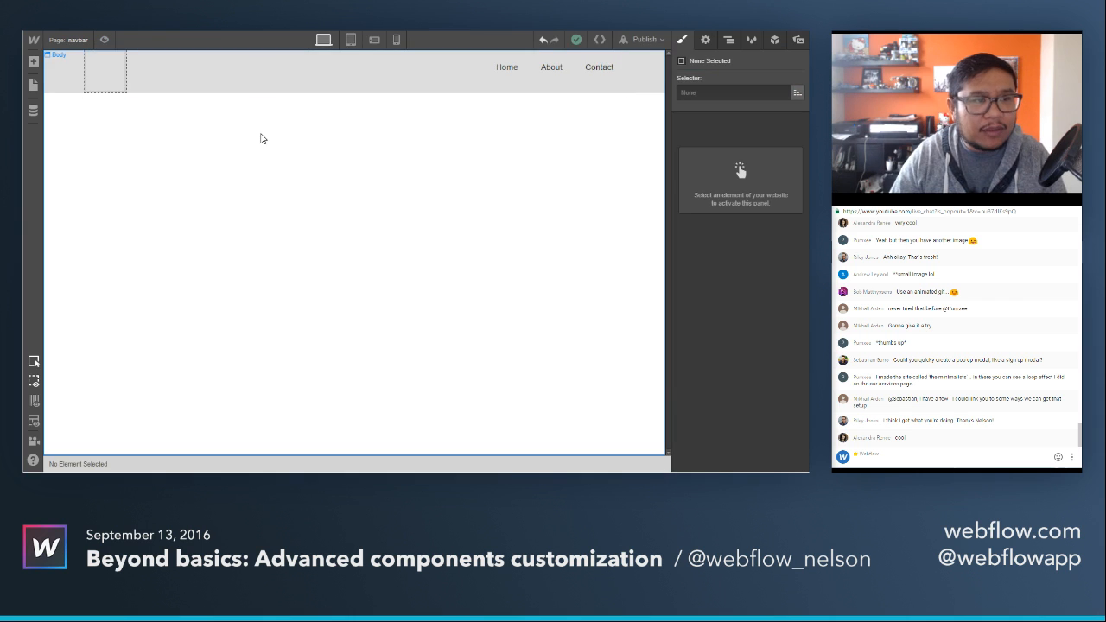
Set the navbar's menu icon to show for desktop and below, and preview the page.
left_click(636, 84)
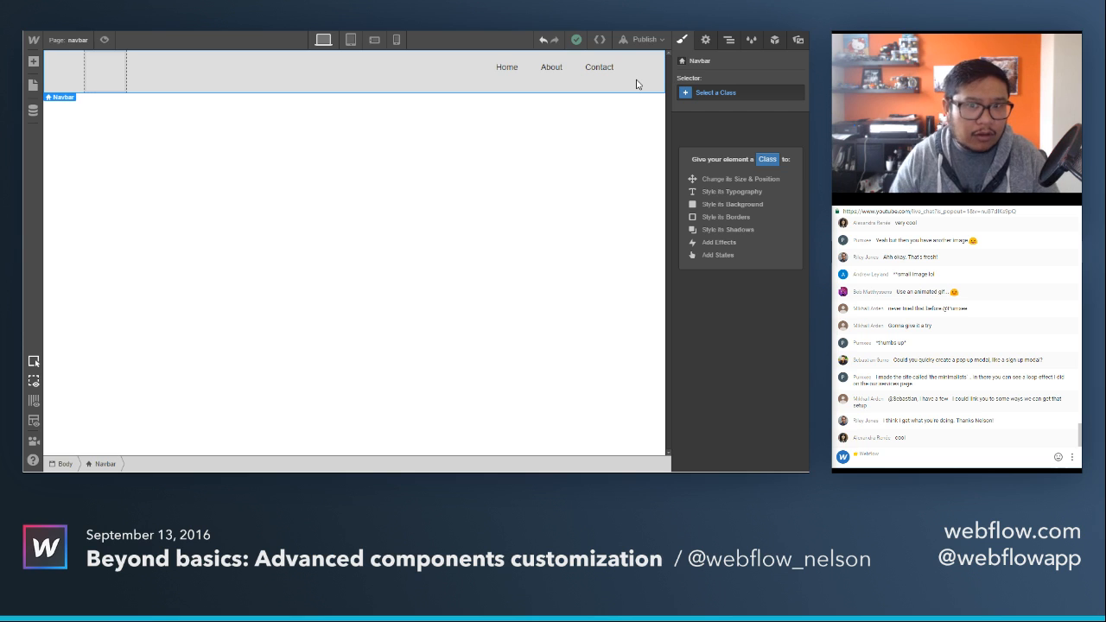
left_click(706, 40)
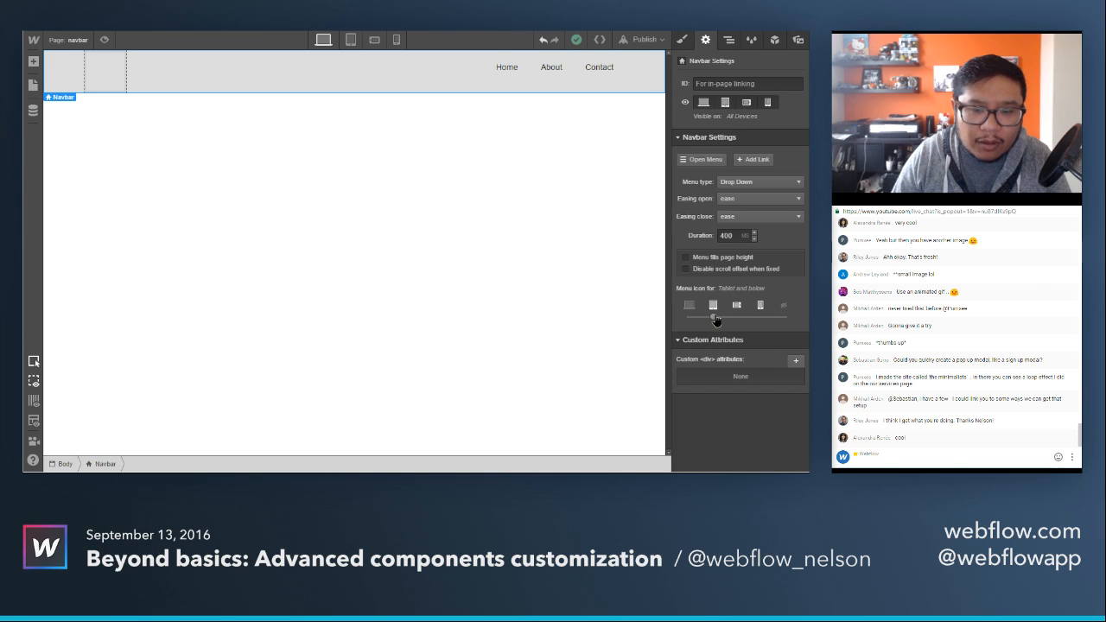
left_click_drag(716, 319, 689, 318)
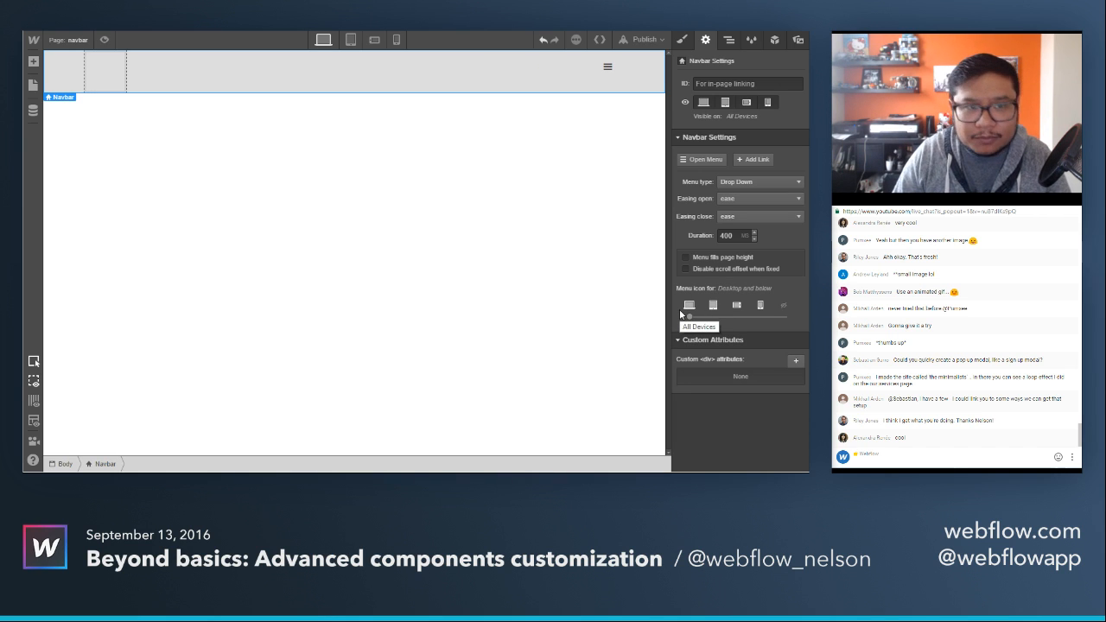
left_click(104, 40)
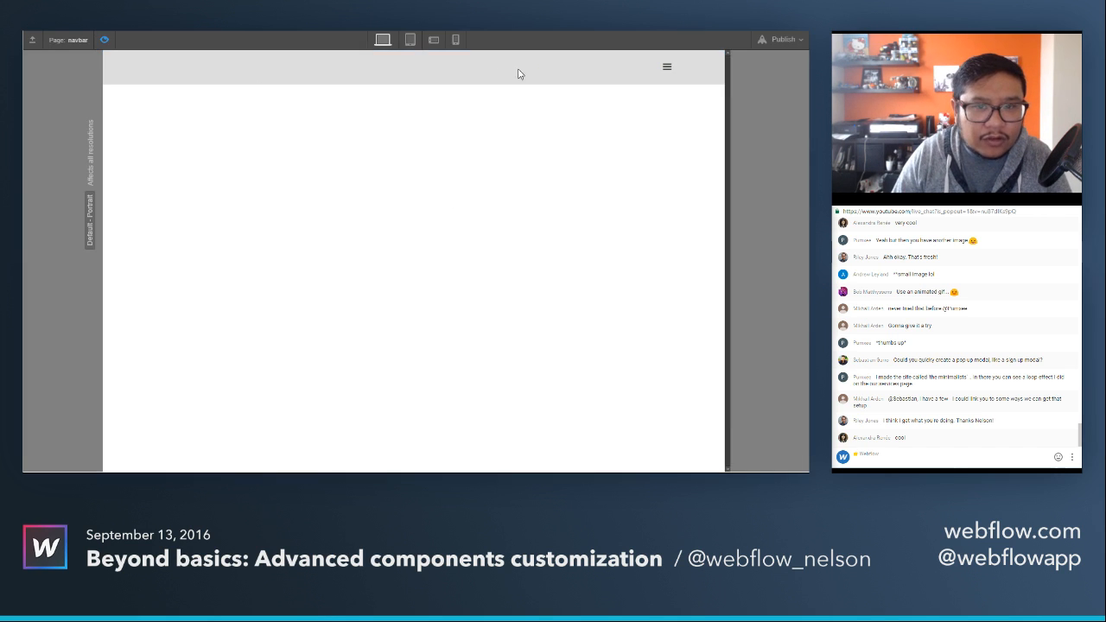
Open and close the navbar's menu in the desktop preview, and return to the design view.
left_click(665, 73)
left_click(664, 72)
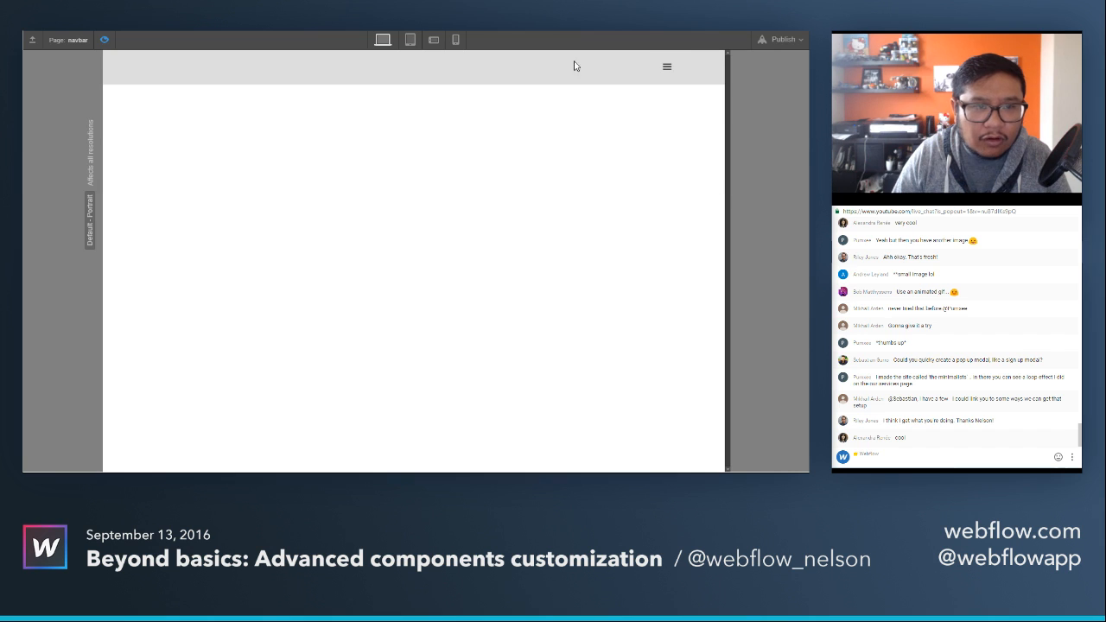
left_click(105, 40)
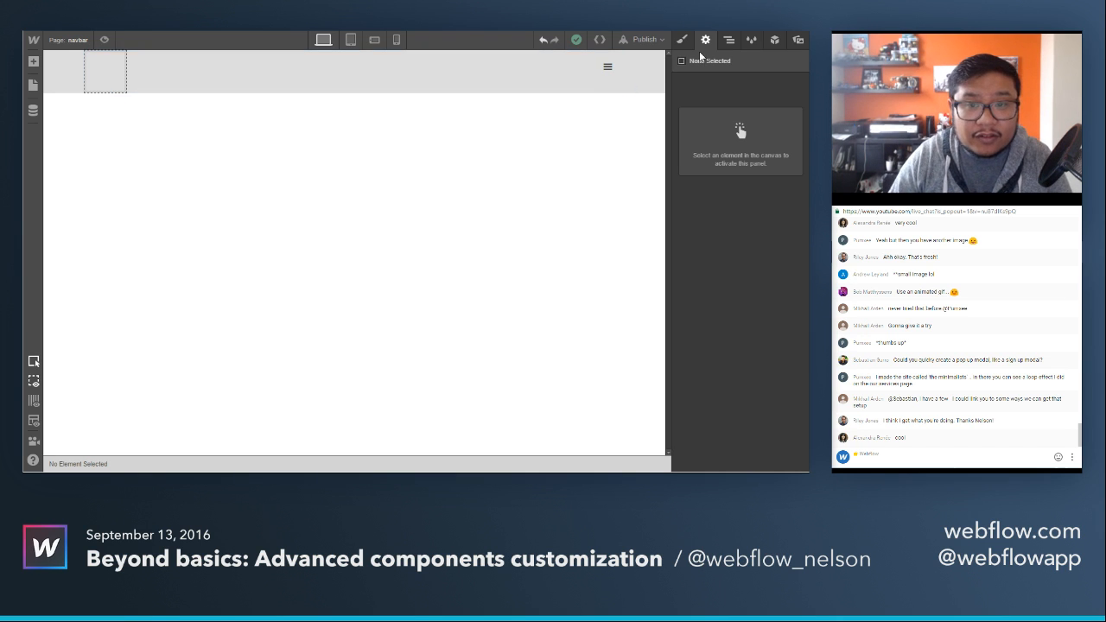
Delete the Brand link from the navbar's container.
left_click(729, 40)
left_click(686, 93)
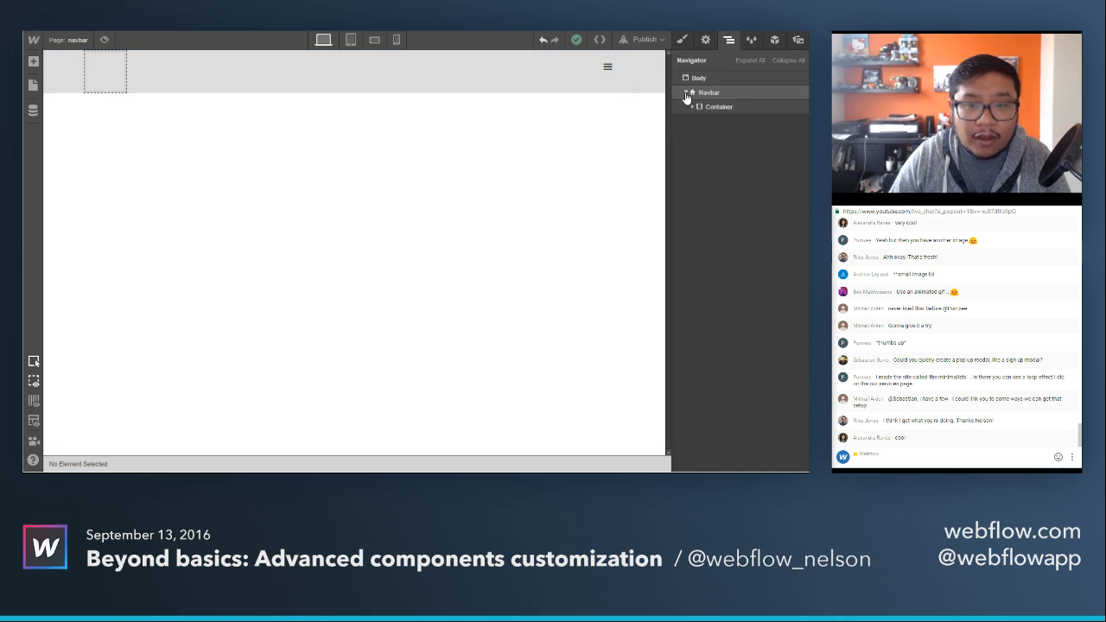
left_click(693, 107)
left_click(738, 122)
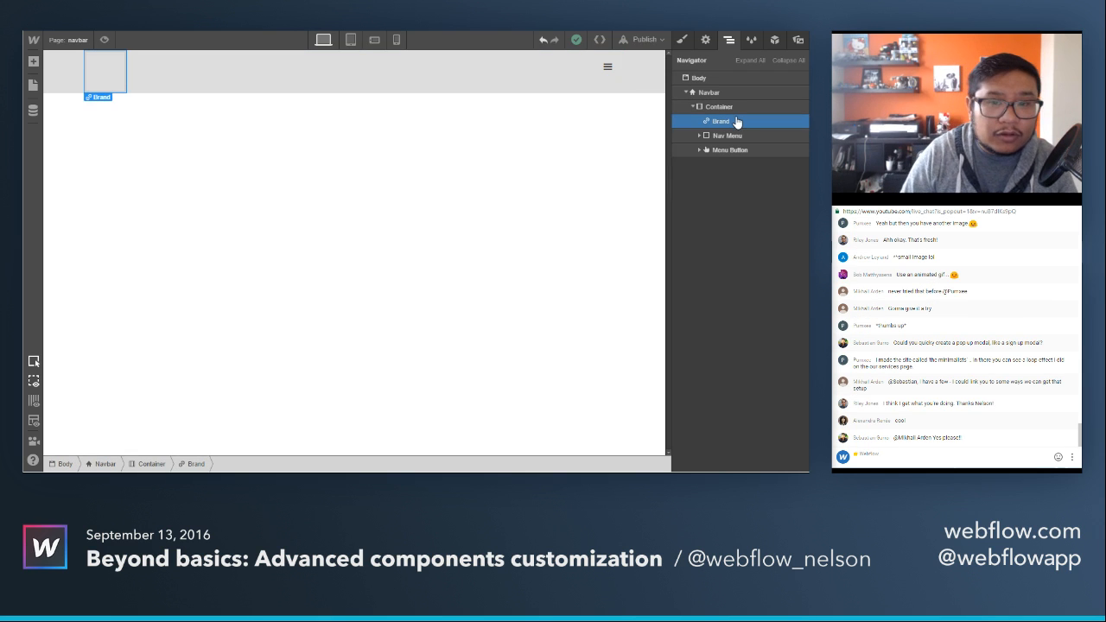
key("Delete")
Give the Navbar element the class "left nav".
left_click(655, 83)
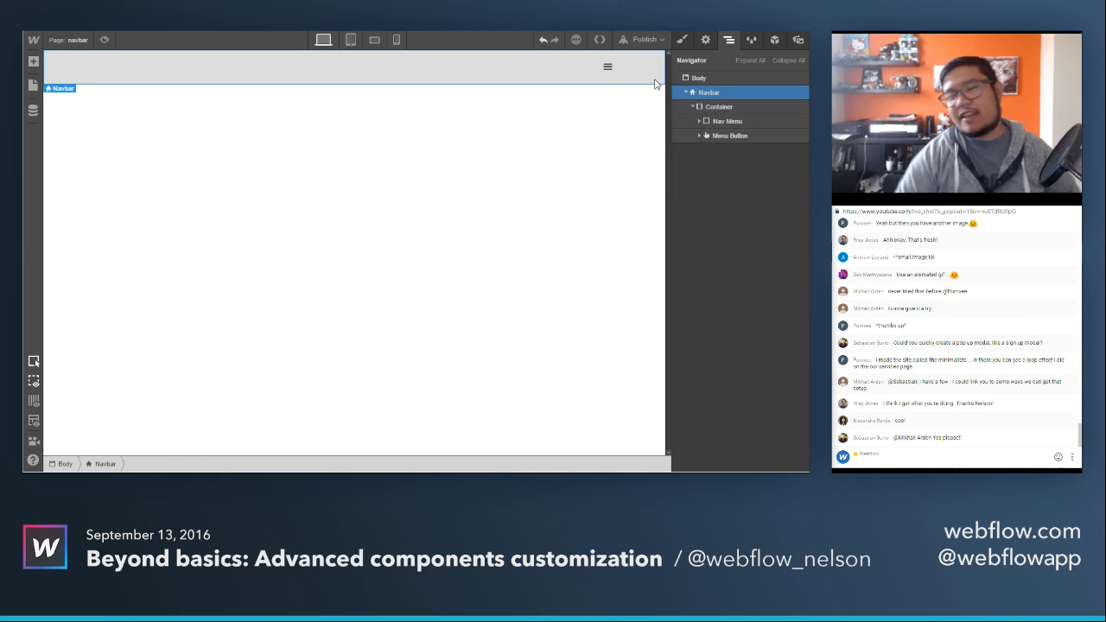
left_click(684, 41)
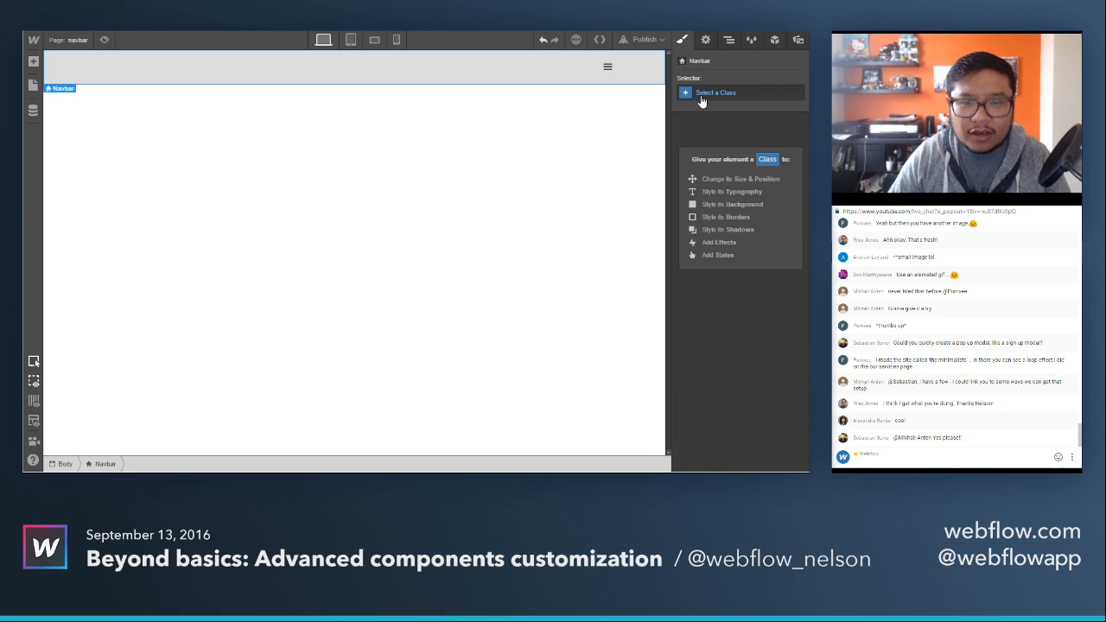
left_click(702, 95)
type("left nav")
key("Return")
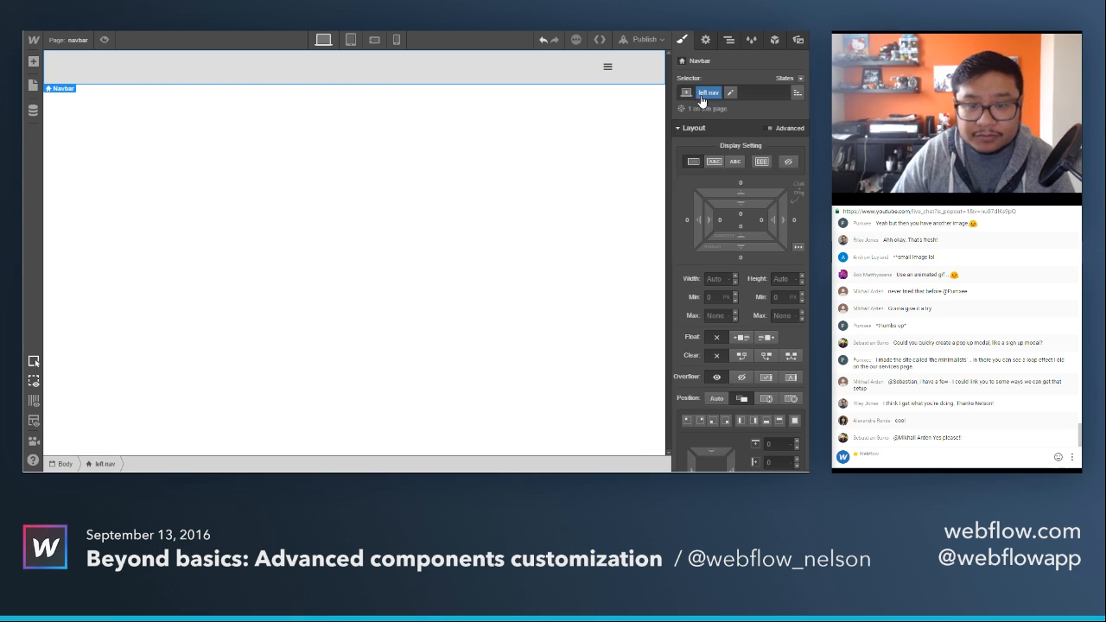
Set the left nav's position to fixed and pin it along the full left side of the page.
scroll(745, 262, "down", 5)
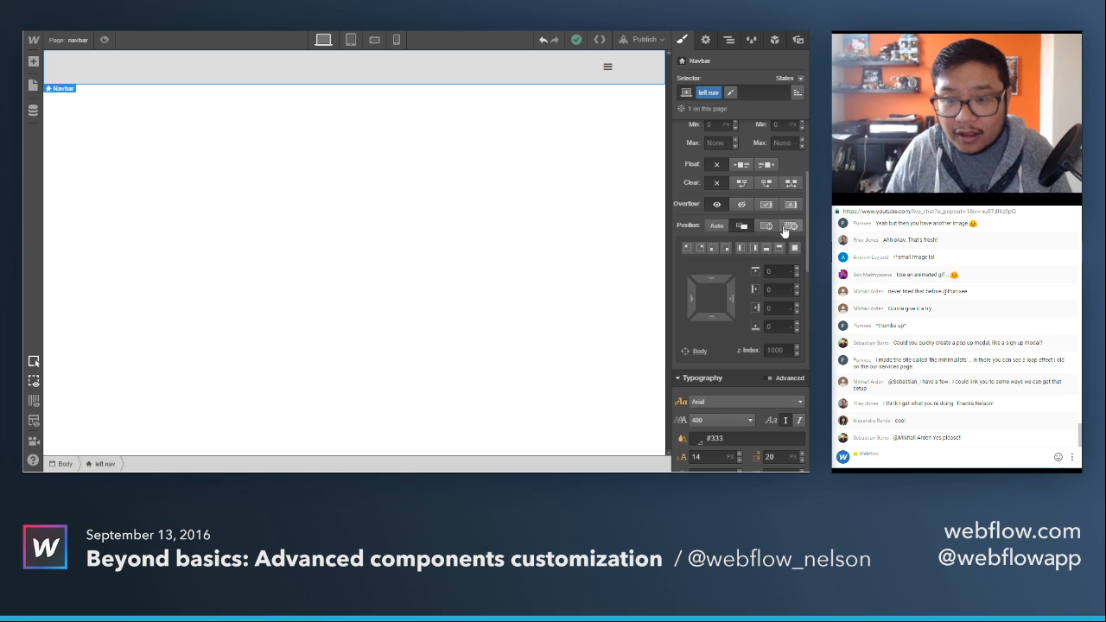
left_click(789, 226)
left_click(739, 249)
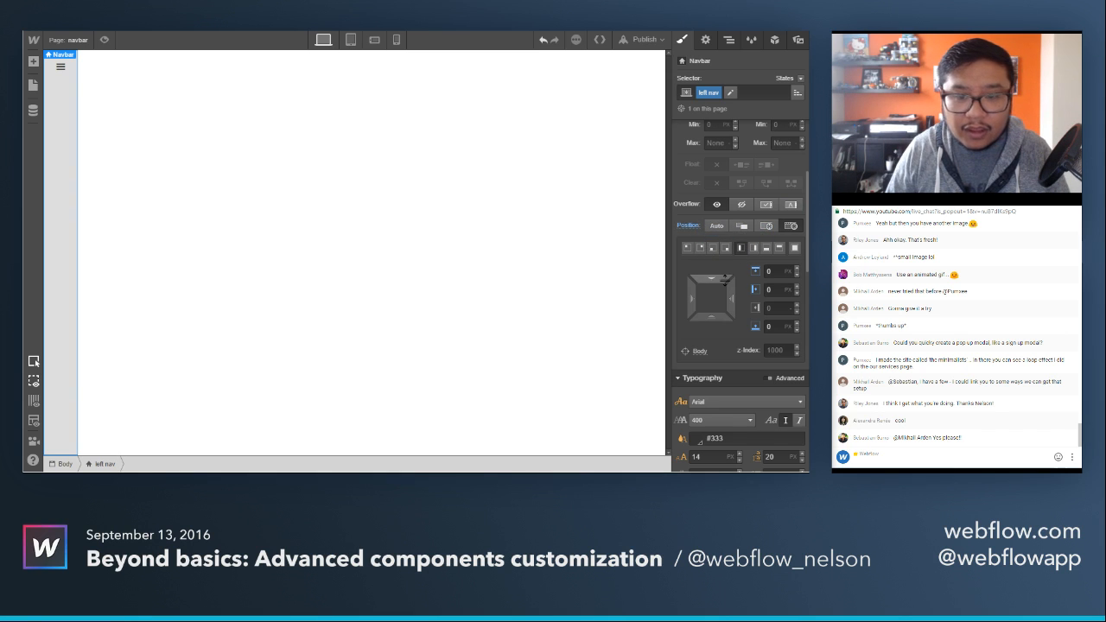
Set the navbar's menu type to Over Left and make the menu fill the page height.
left_click(708, 41)
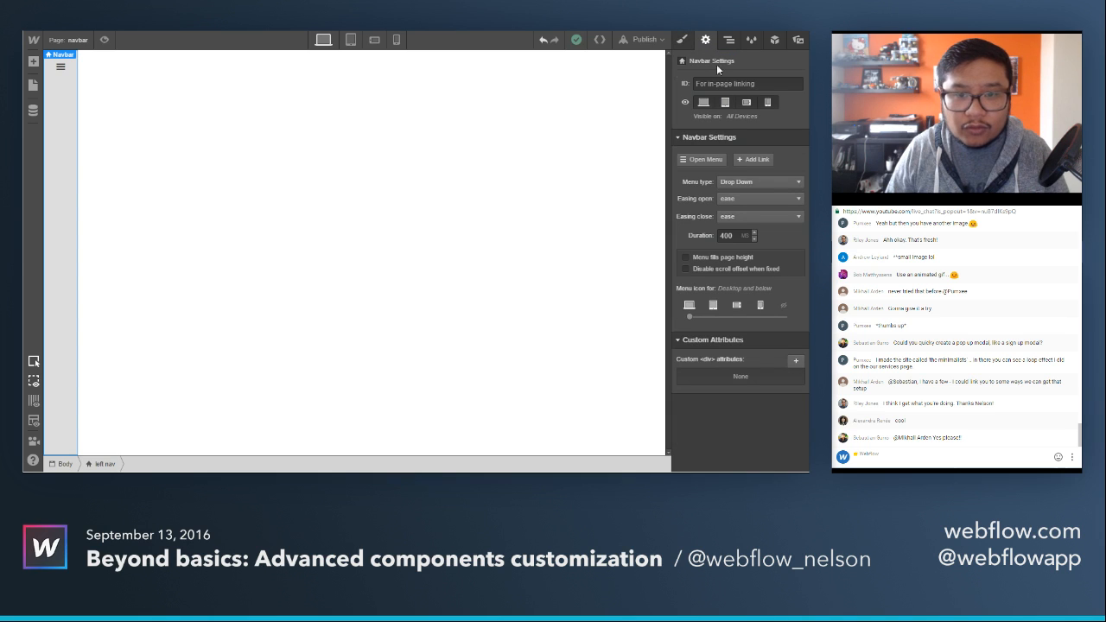
left_click(744, 188)
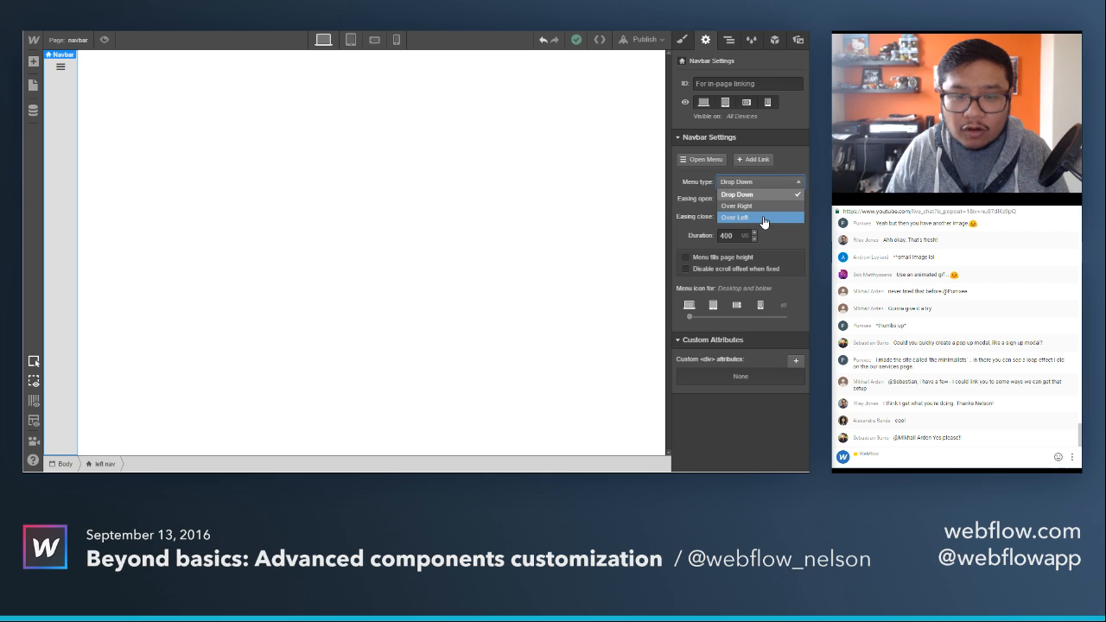
left_click(763, 218)
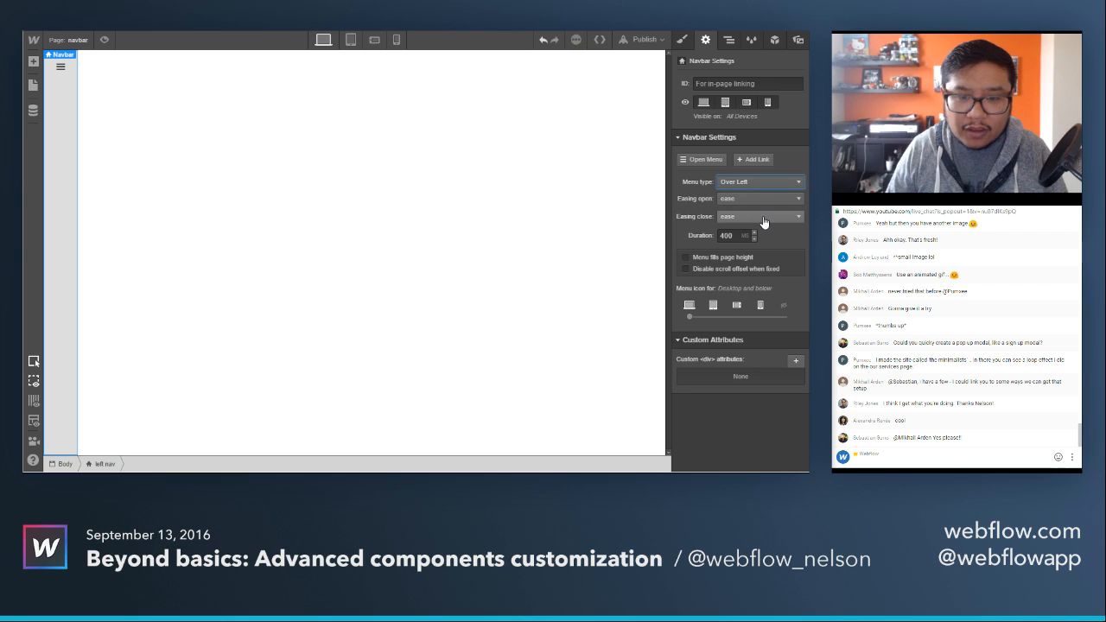
left_click(724, 263)
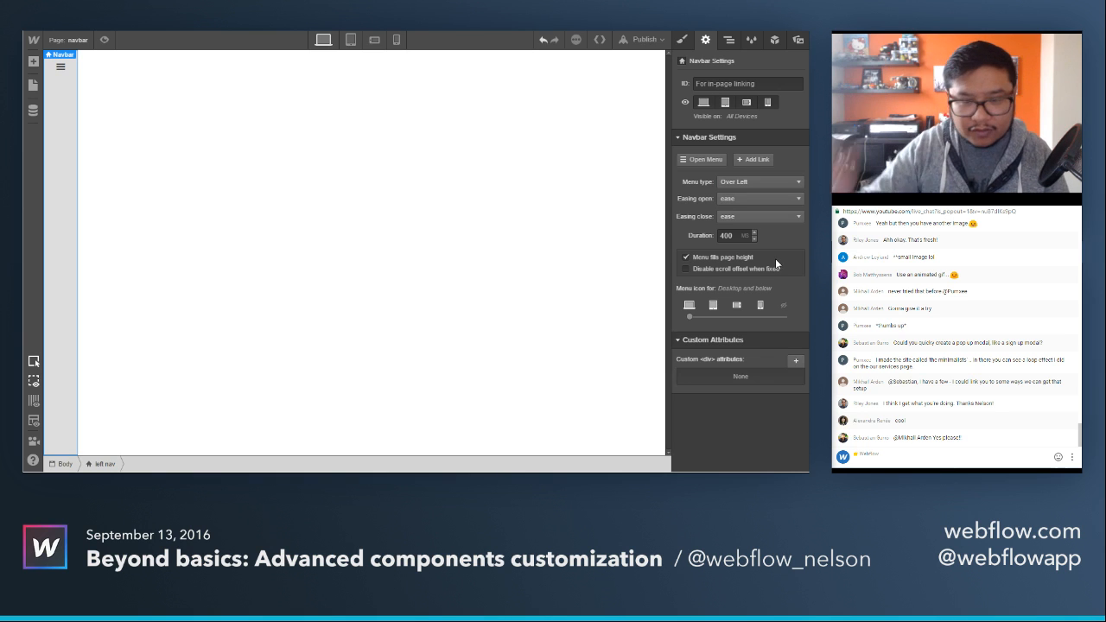
Preview the page, repeatedly opening and closing the left slide-out menu, and return to the design view.
left_click(104, 40)
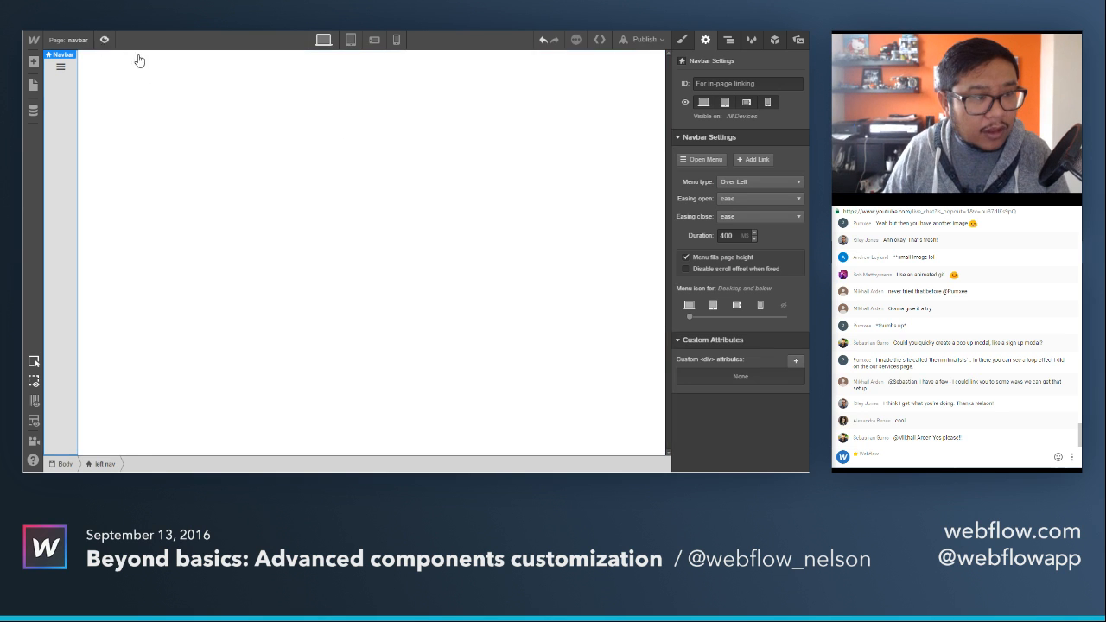
left_click(118, 67)
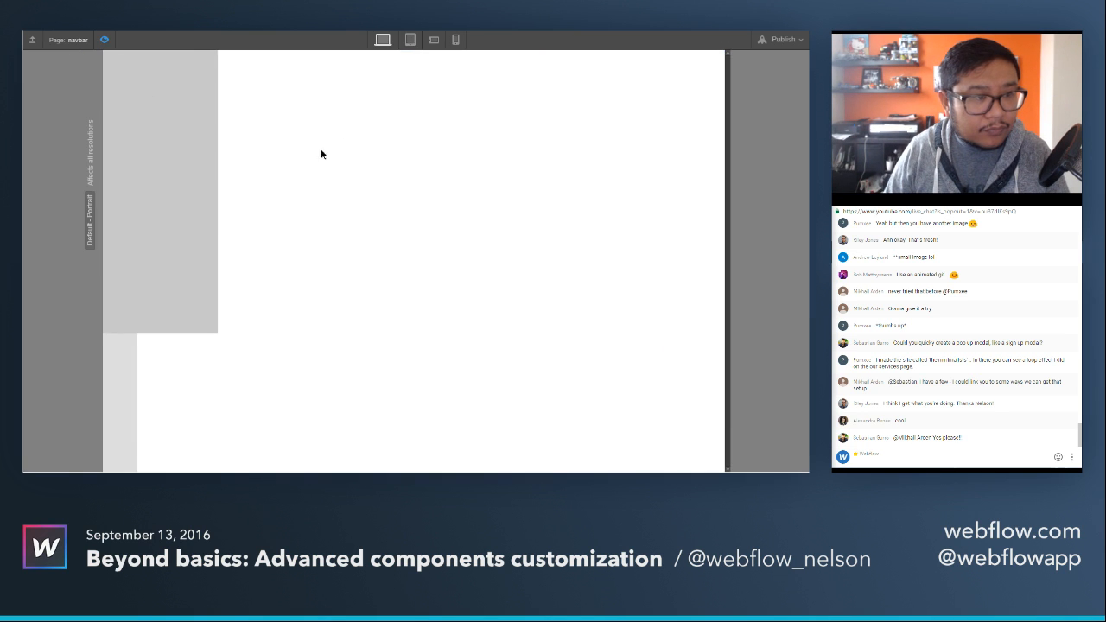
left_click(287, 155)
left_click(121, 76)
left_click(294, 153)
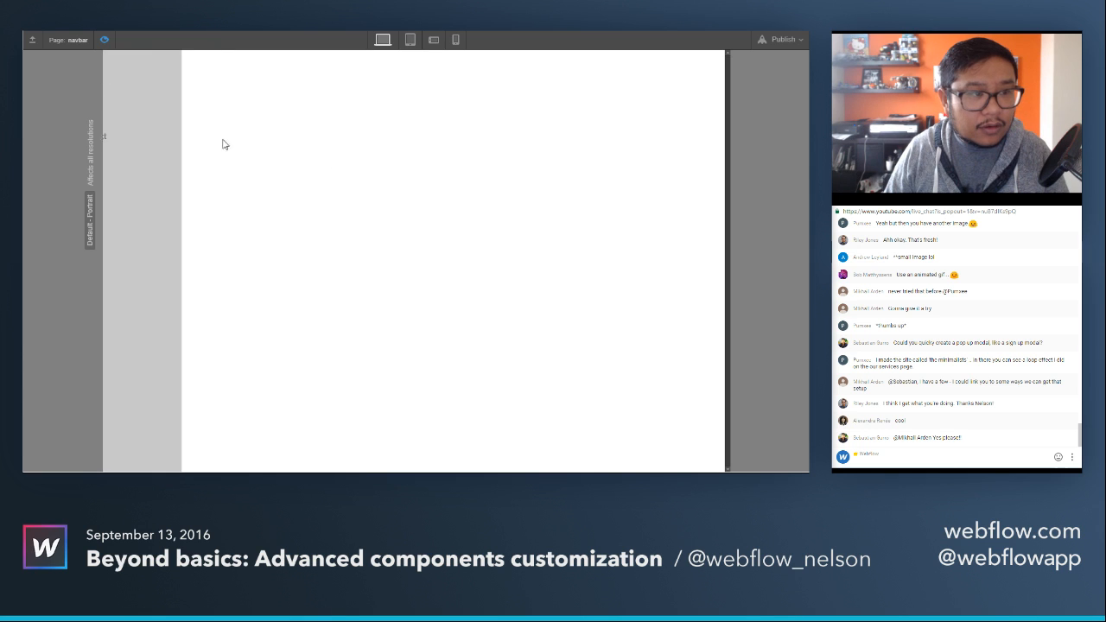
left_click(121, 71)
left_click(247, 138)
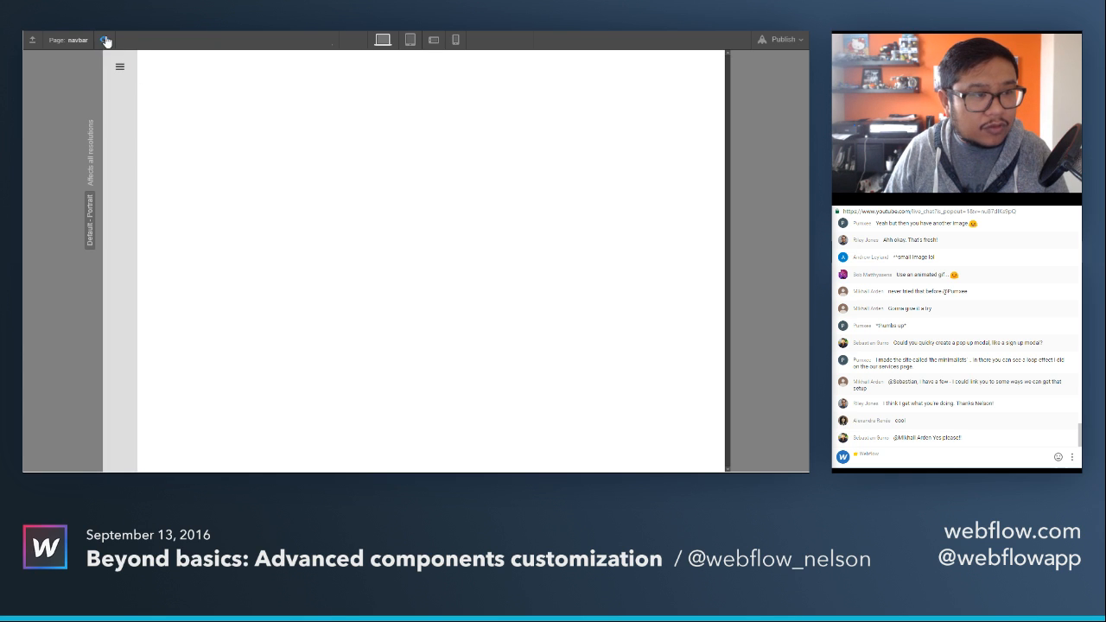
left_click(104, 39)
left_click(105, 40)
left_click(120, 70)
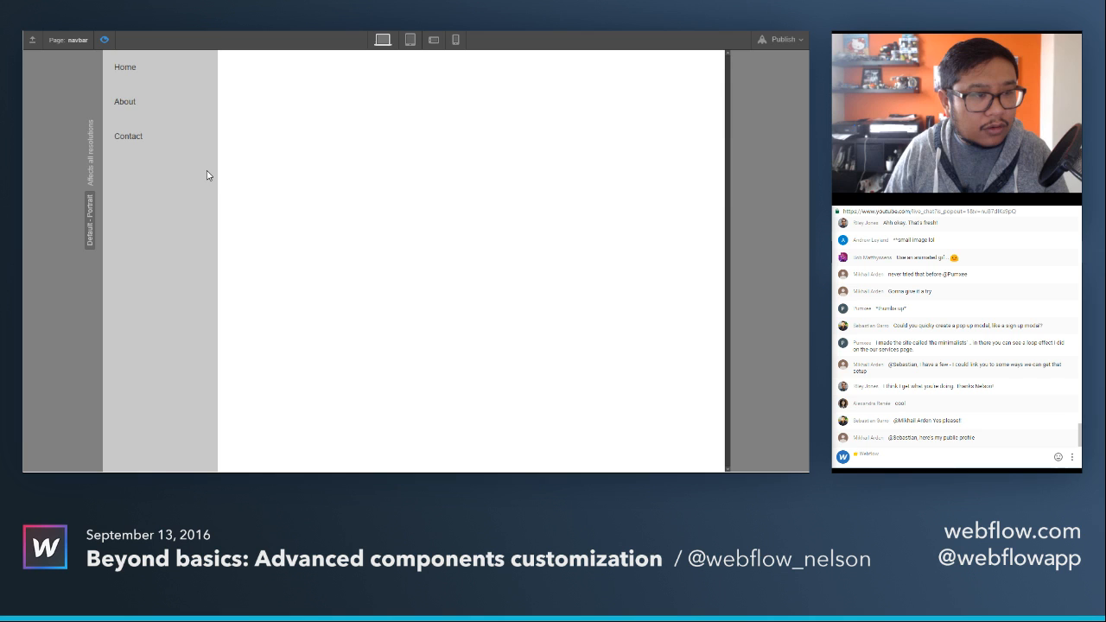
left_click(267, 168)
left_click(120, 68)
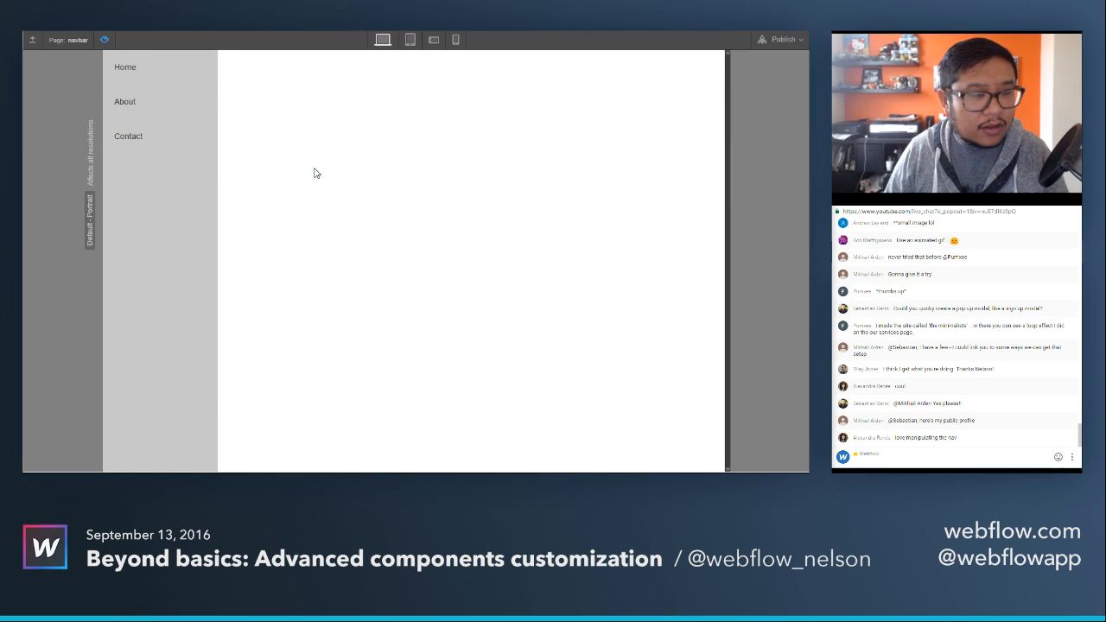
left_click(250, 143)
left_click(117, 69)
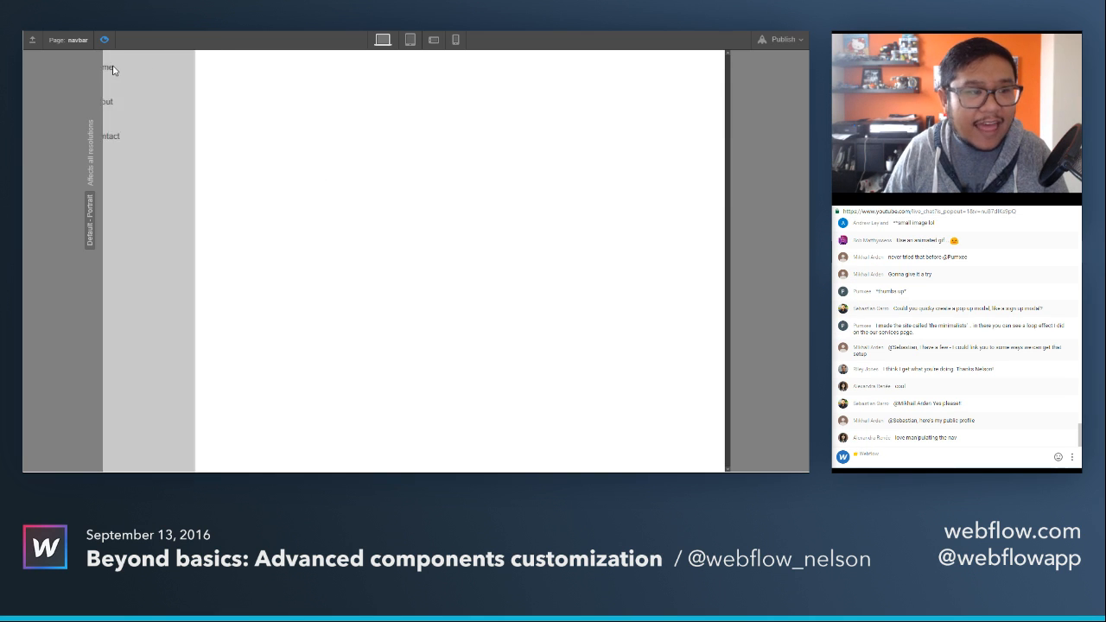
left_click(256, 123)
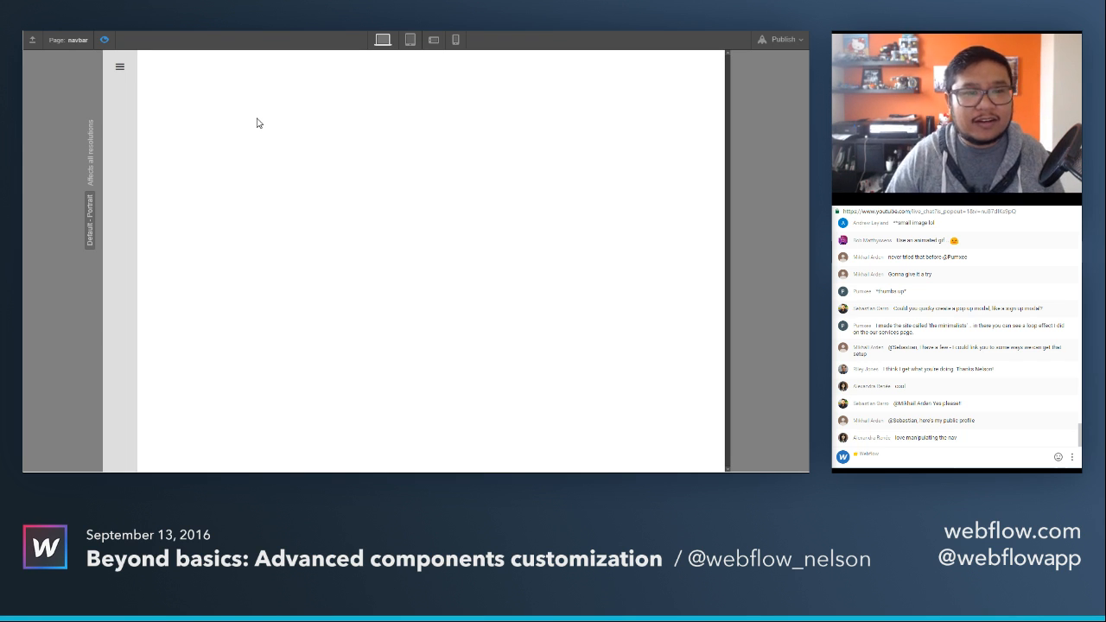
left_click(105, 40)
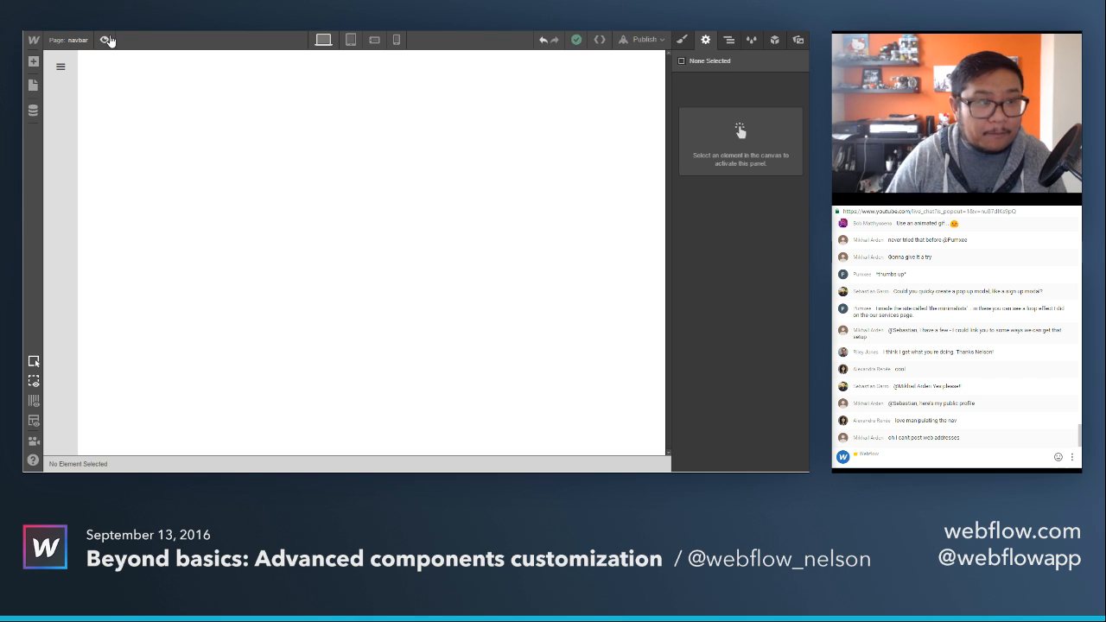
left_click(51, 75)
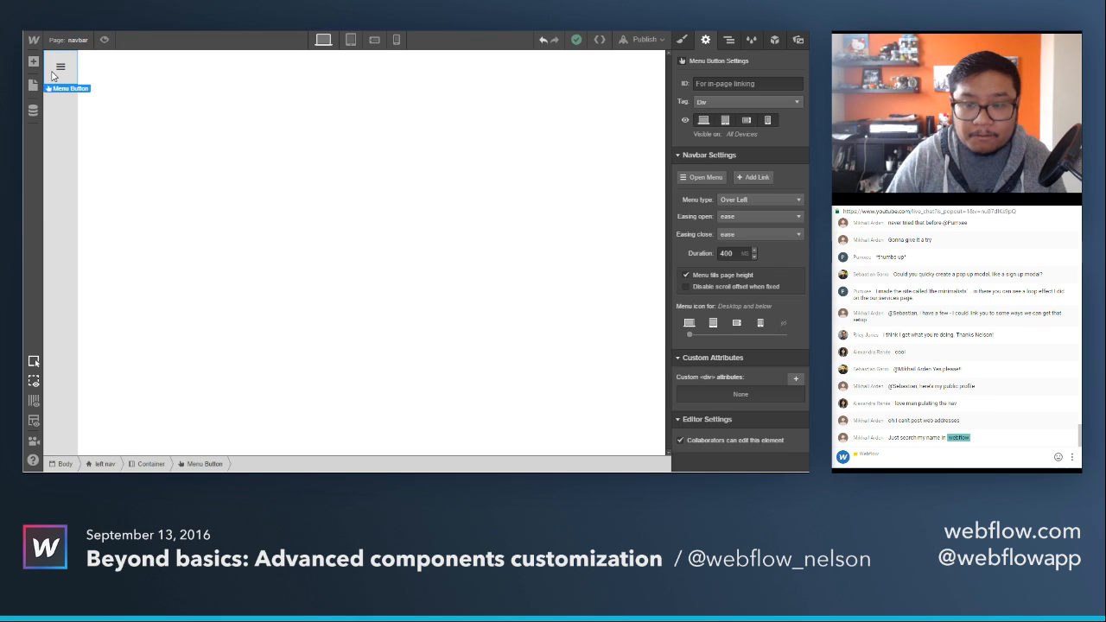
left_click(127, 142)
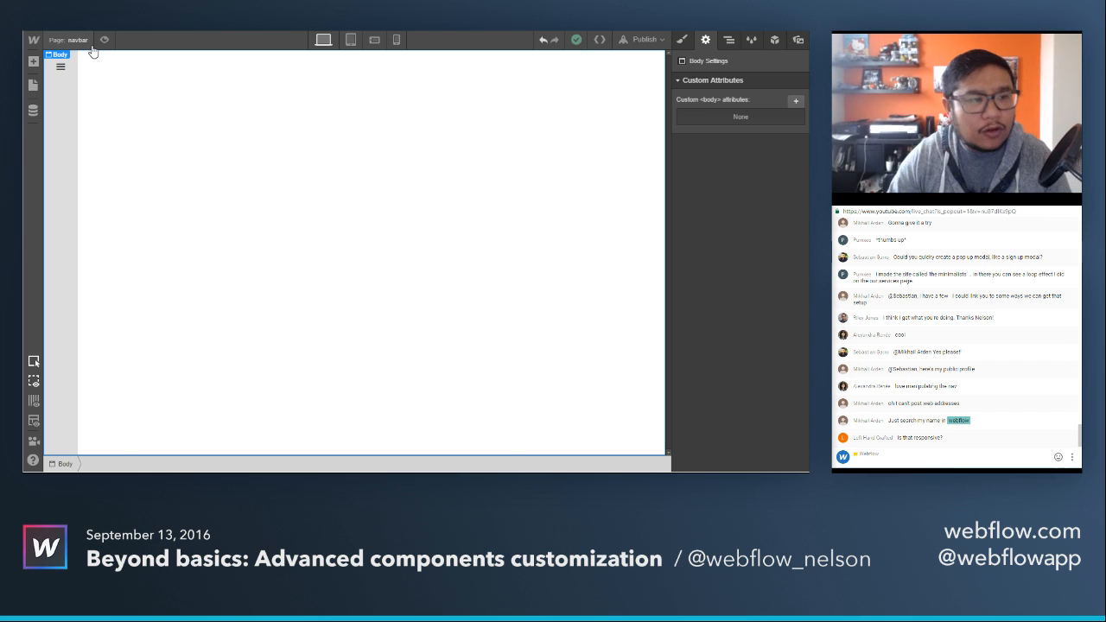
Switch to the Webflow forum and search it for the staff member's username followed by "dynamic lightbox".
left_click(235, 19)
scroll(498, 144, "up", 6)
scroll(497, 146, "up", 2)
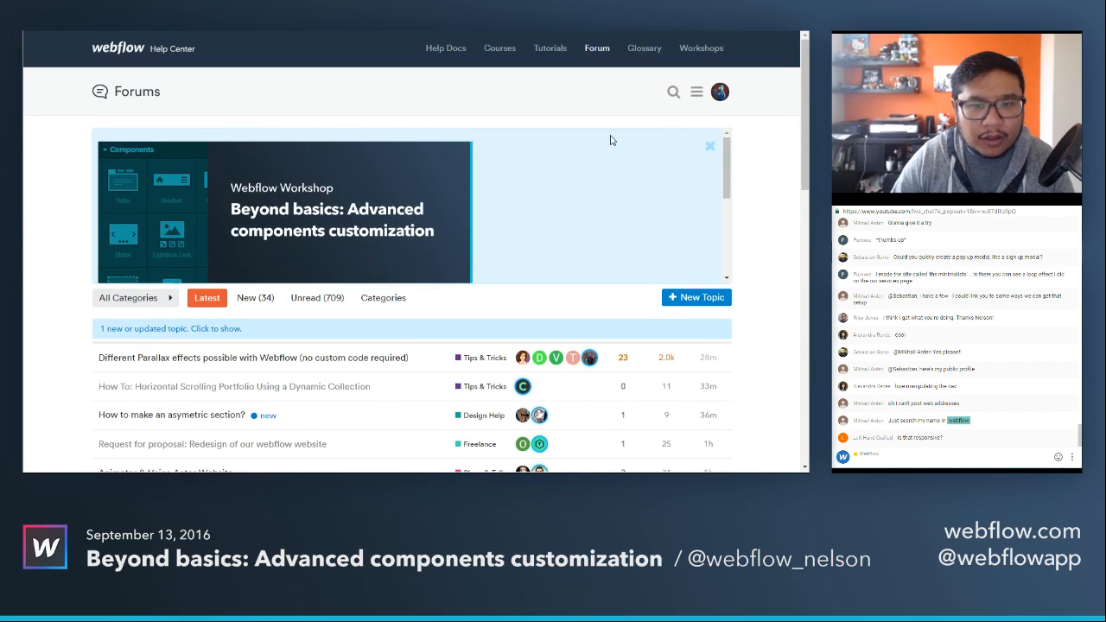
left_click(674, 92)
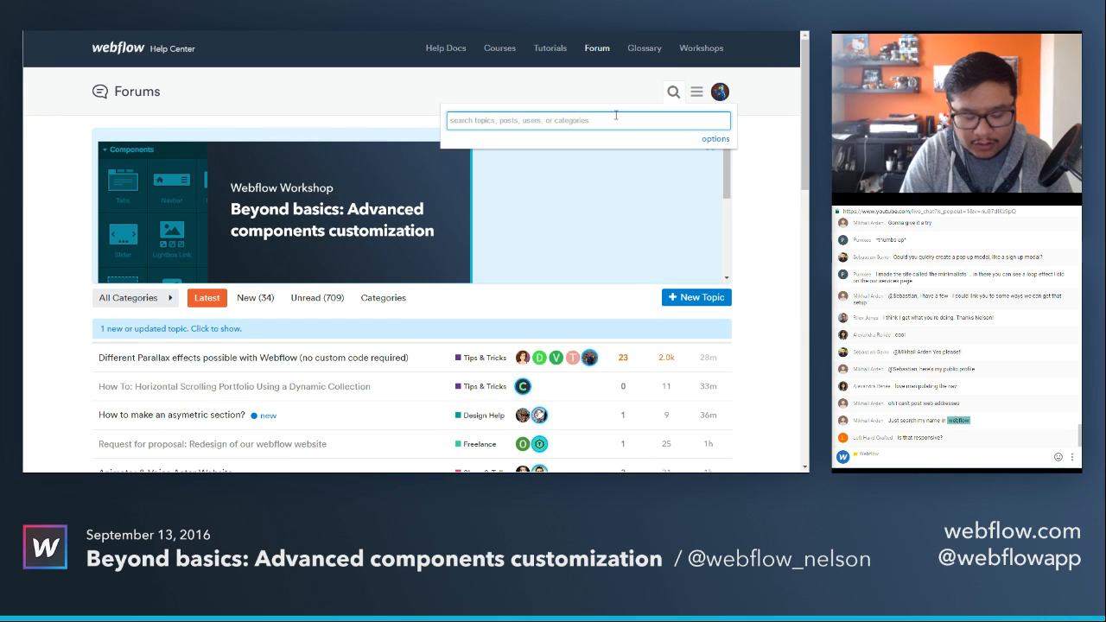
type("sab")
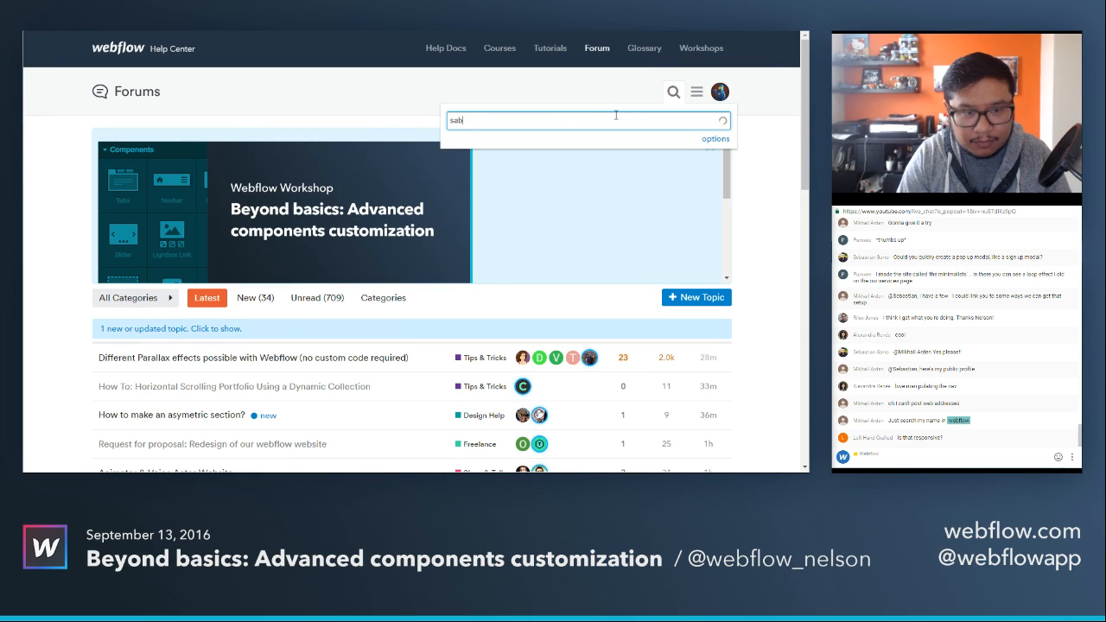
type("anna dyn")
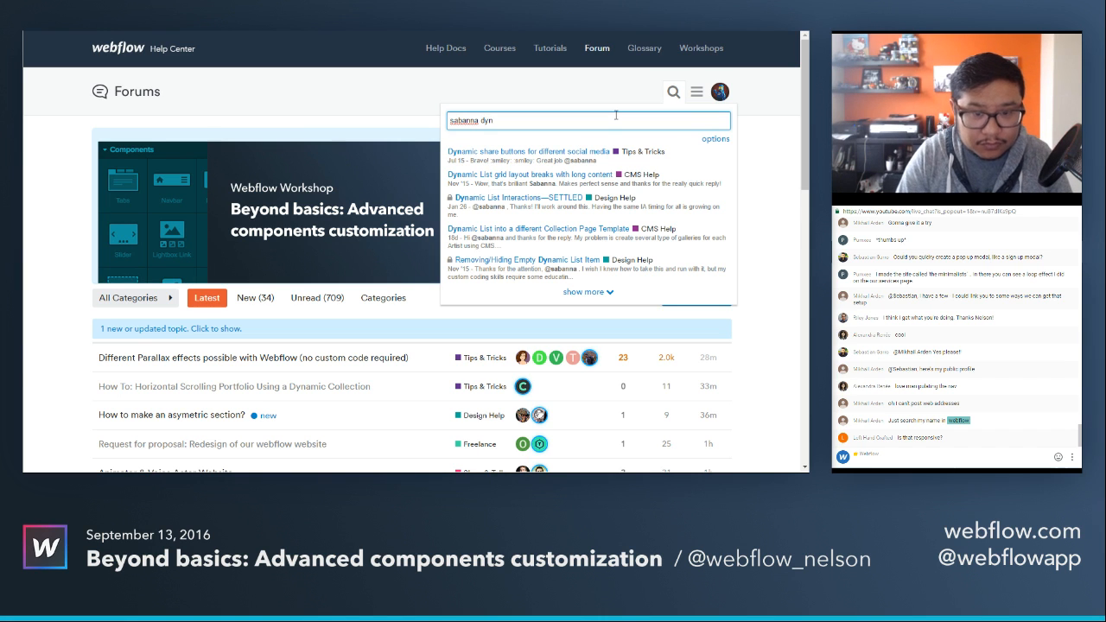
type("amic lightbox")
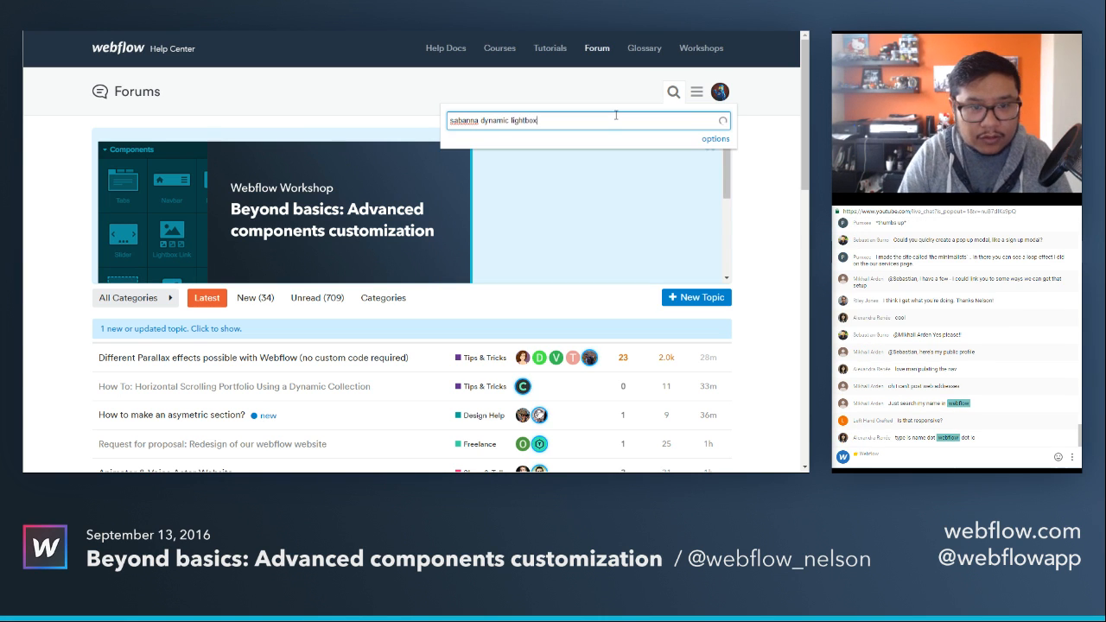
key("Return")
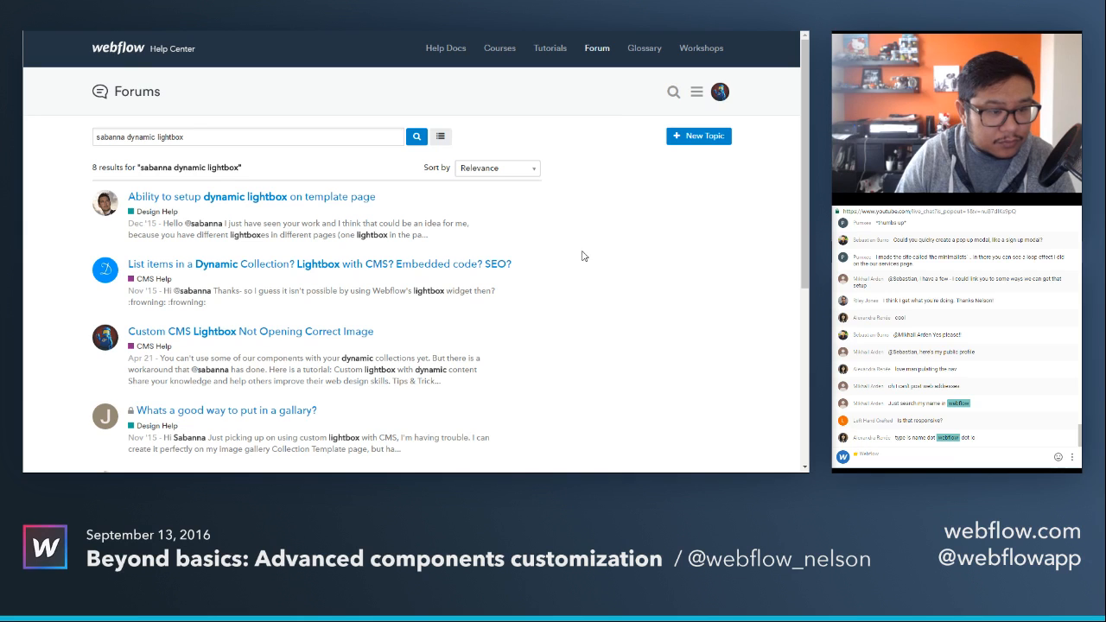
Open the forum topic about list items in a Dynamic Collection and follow its link to "Custom lightbox with dynamic content".
left_click(268, 267)
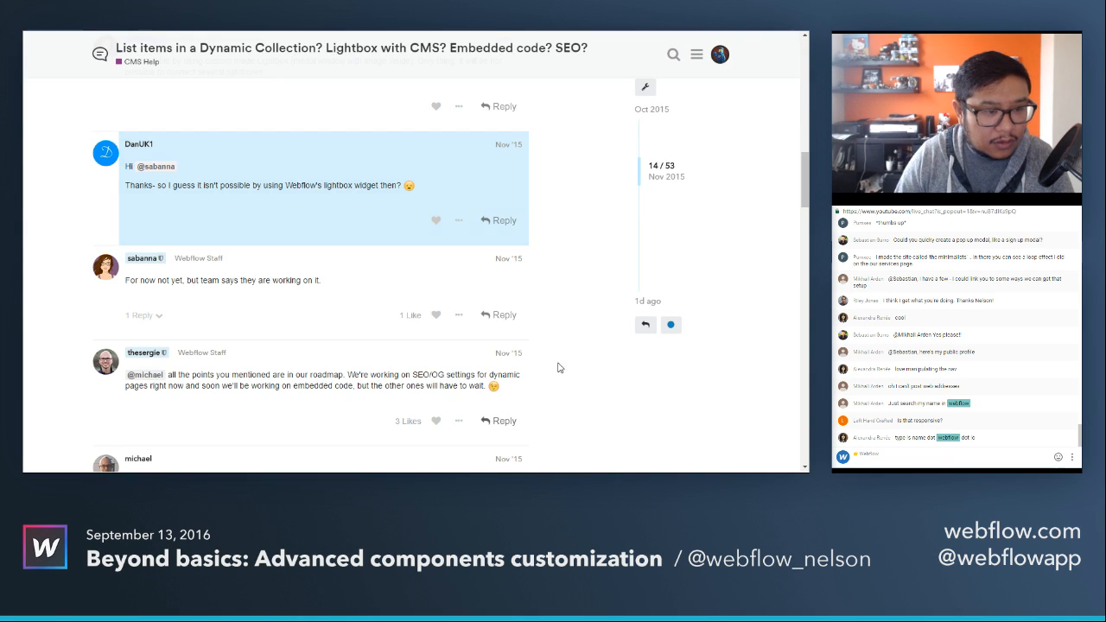
scroll(578, 356, "down", 10)
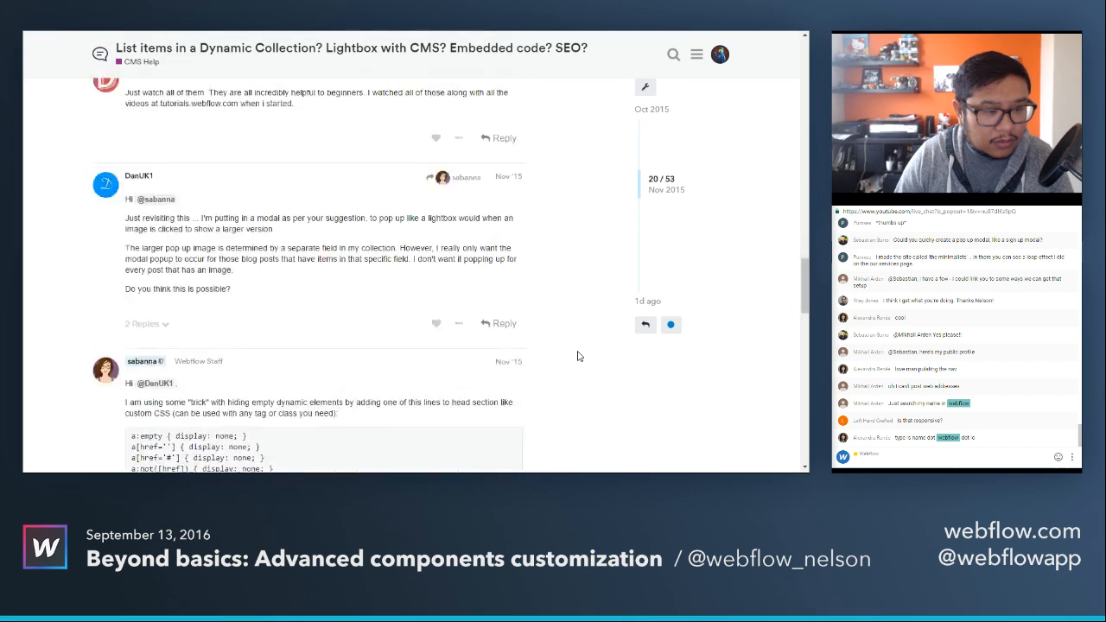
scroll(579, 356, "down", 10)
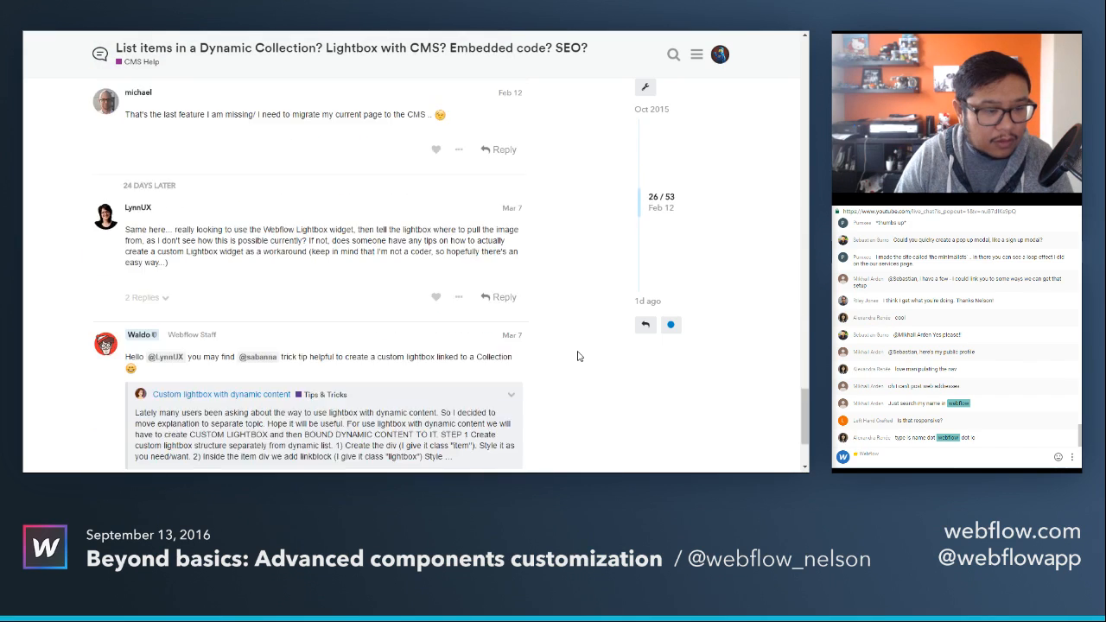
scroll(579, 357, "down", 3)
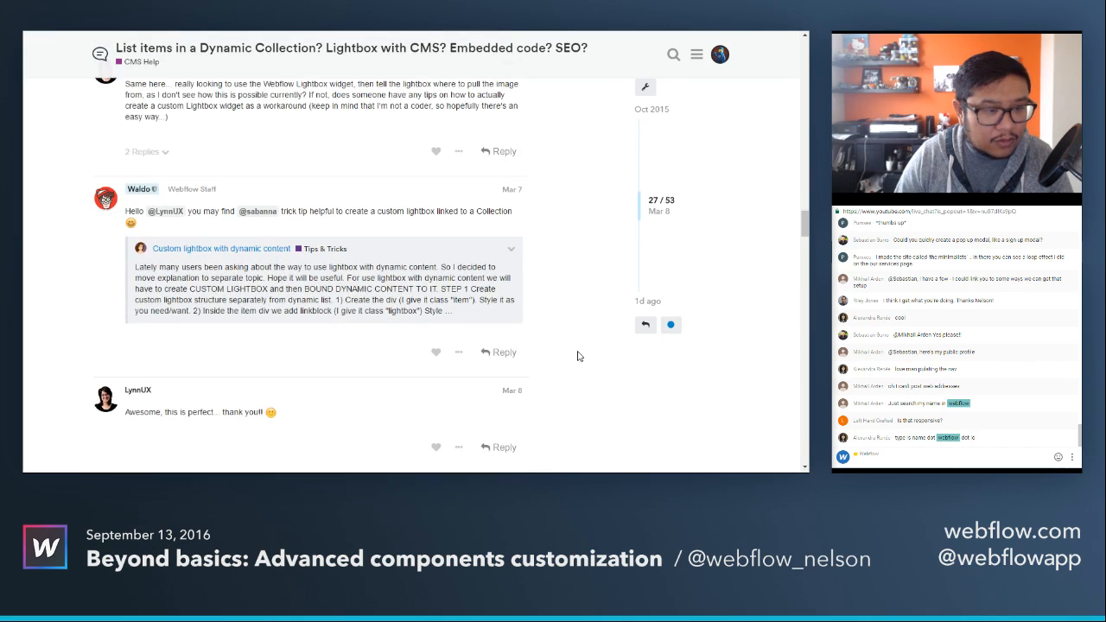
left_click(240, 255)
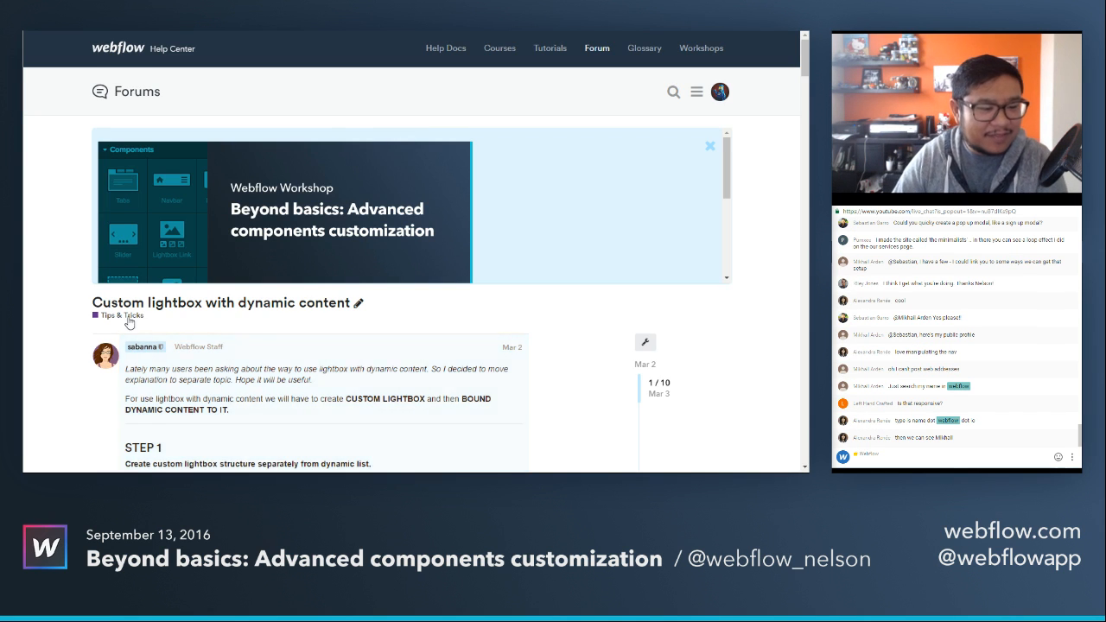
Read through the custom lightbox tutorial post, from building the lightbox structure and its open and close interactions to connecting dynamic content.
scroll(129, 323, "down", 3)
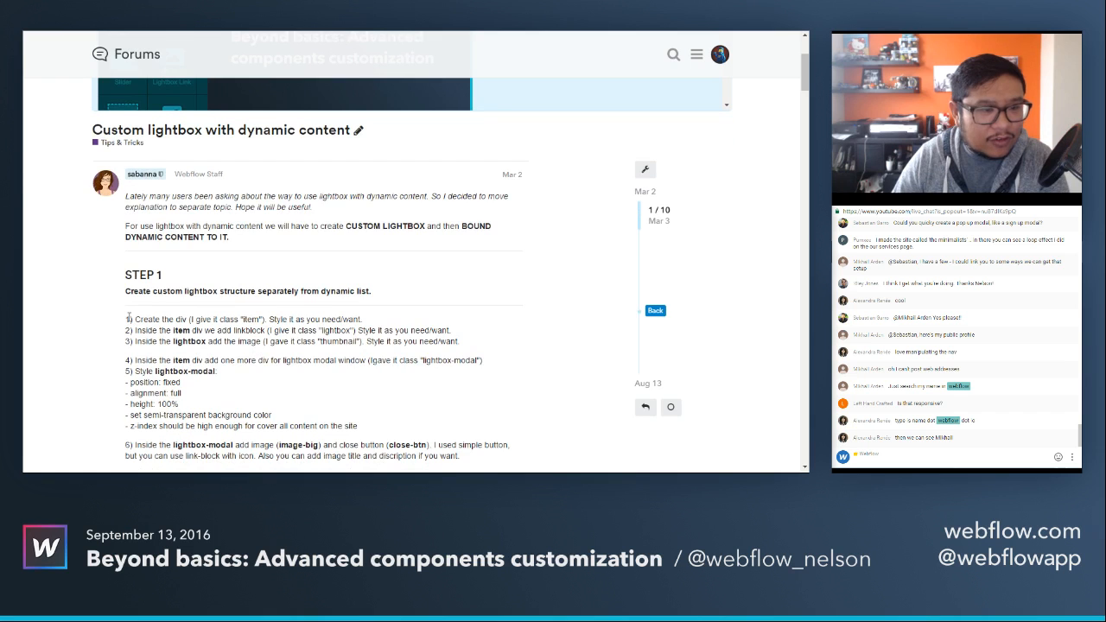
scroll(129, 319, "down", 1)
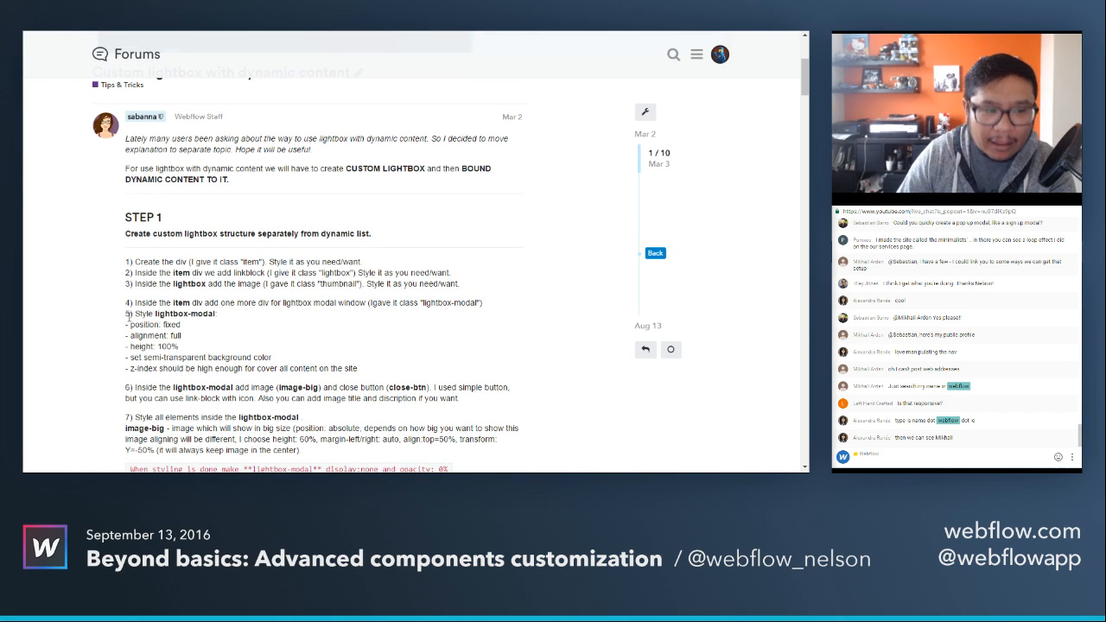
scroll(129, 318, "down", 3)
scroll(130, 321, "down", 2)
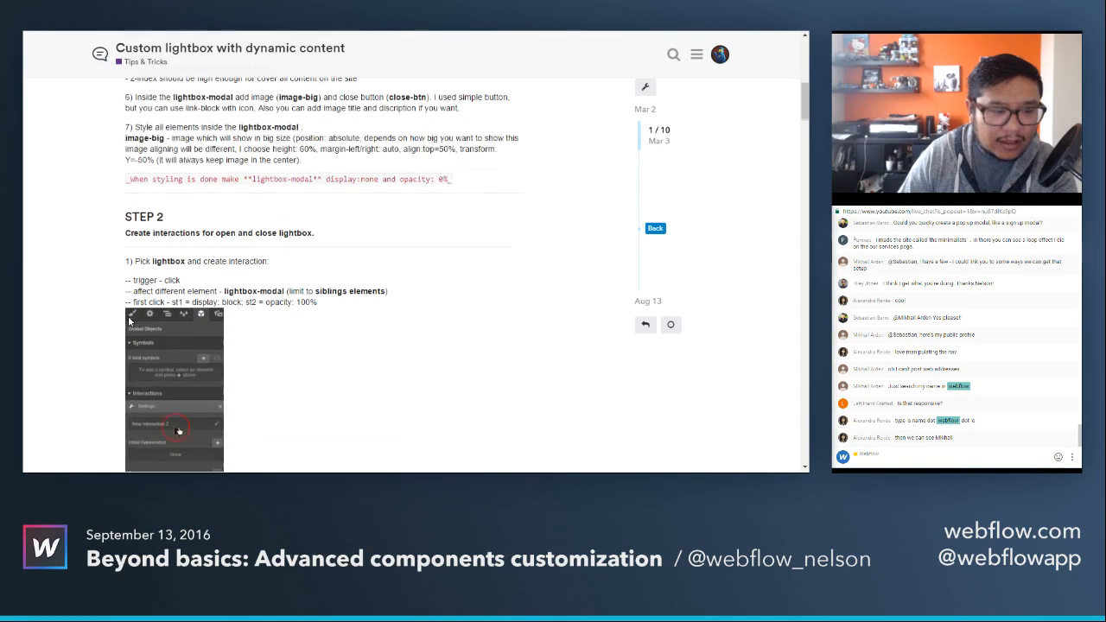
scroll(129, 322, "down", 3)
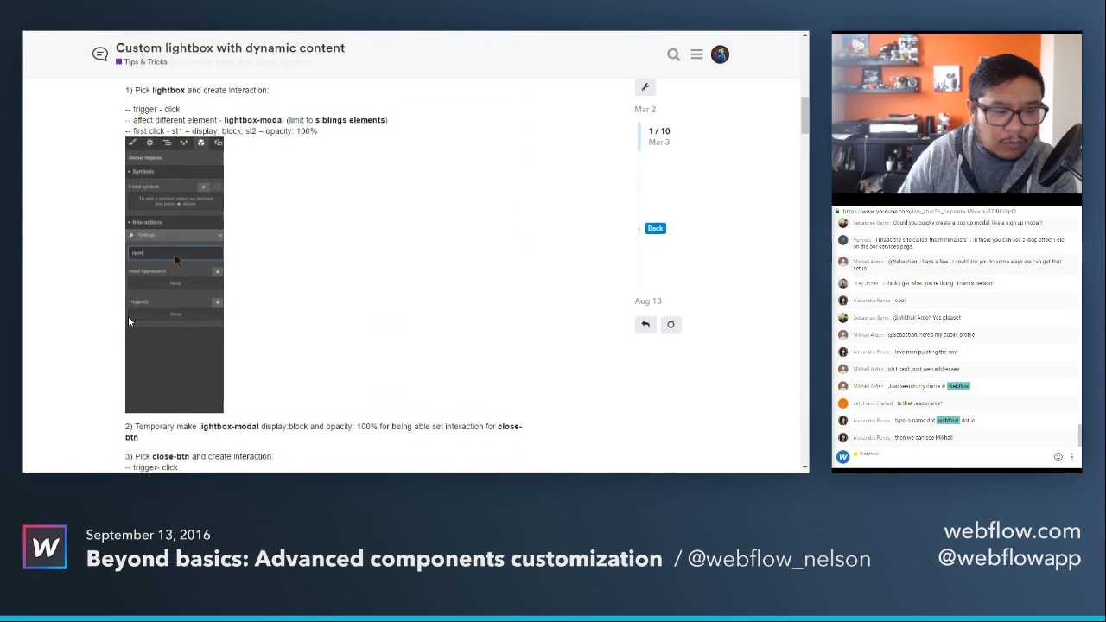
scroll(129, 321, "down", 4)
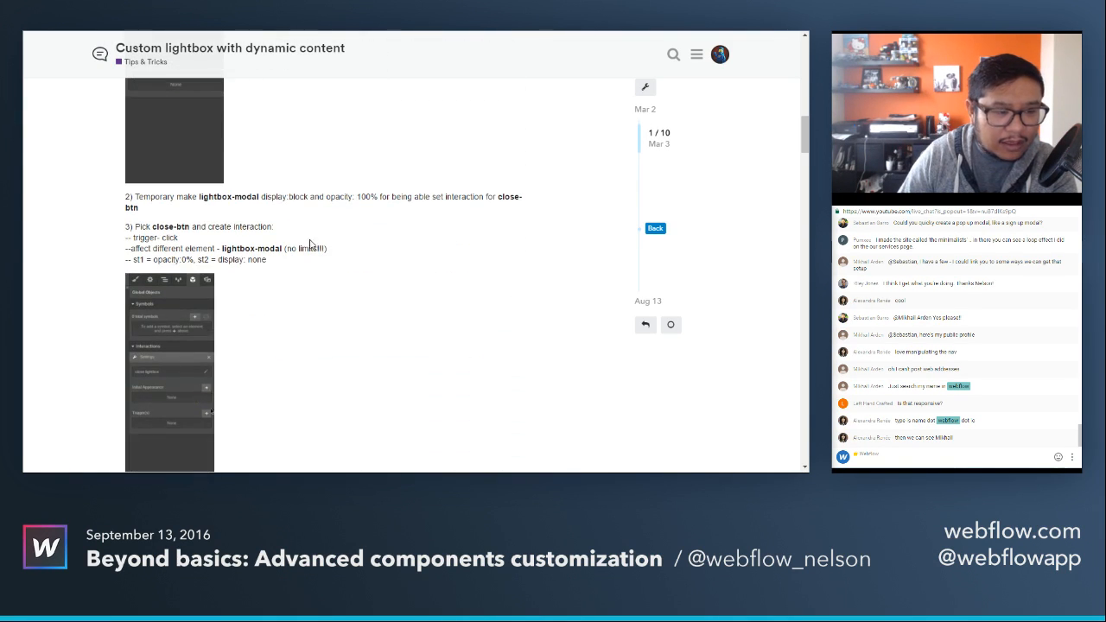
scroll(351, 302, "down", 3)
scroll(351, 303, "down", 2)
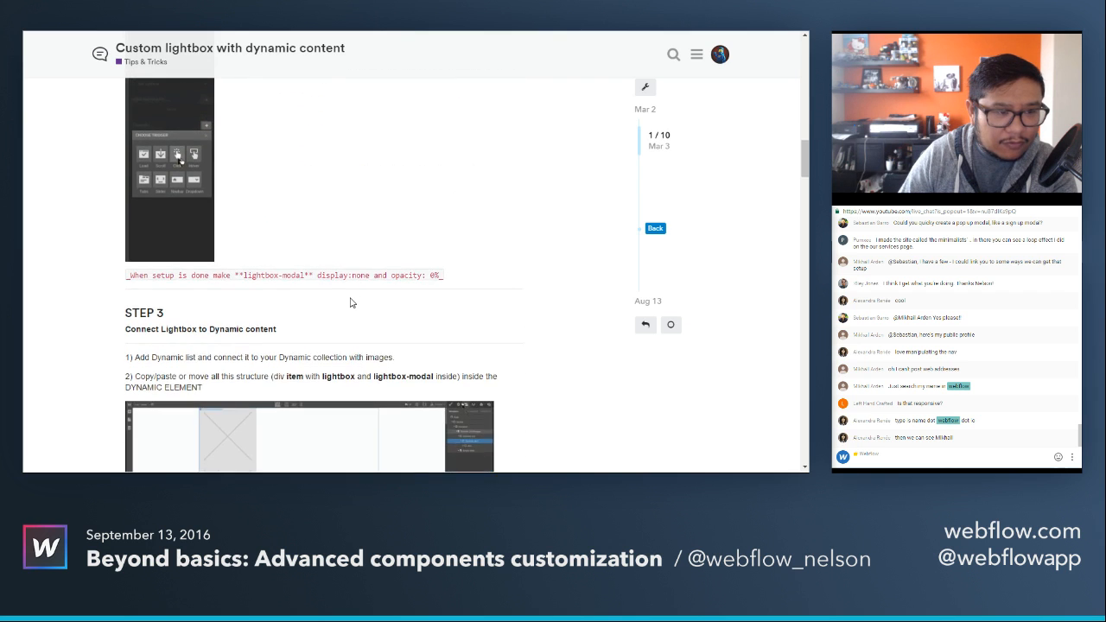
scroll(351, 302, "down", 3)
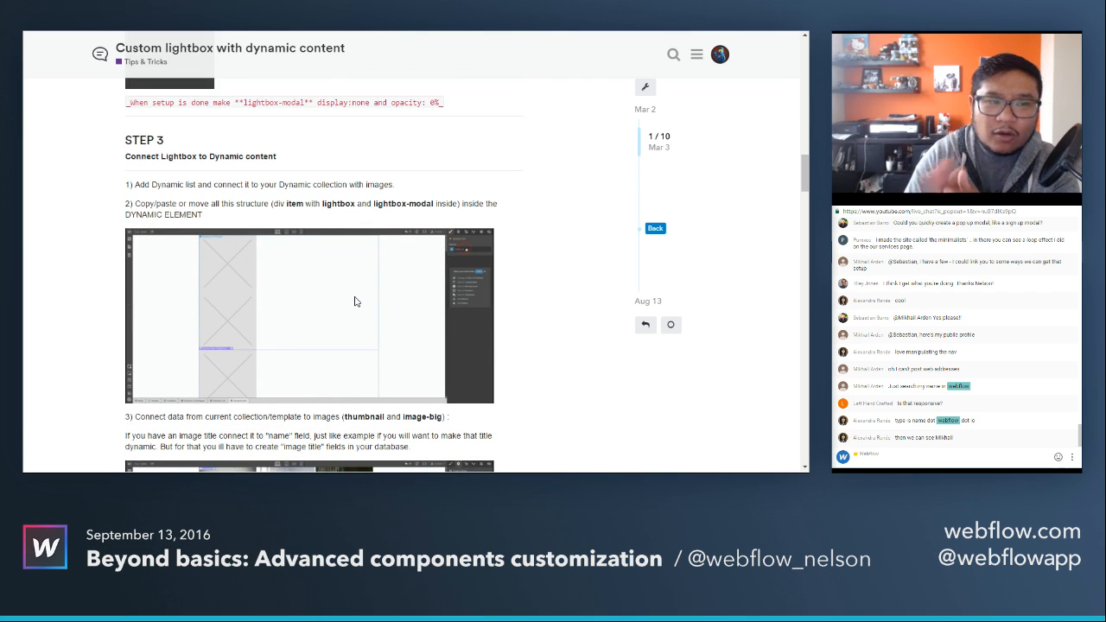
scroll(354, 302, "down", 2)
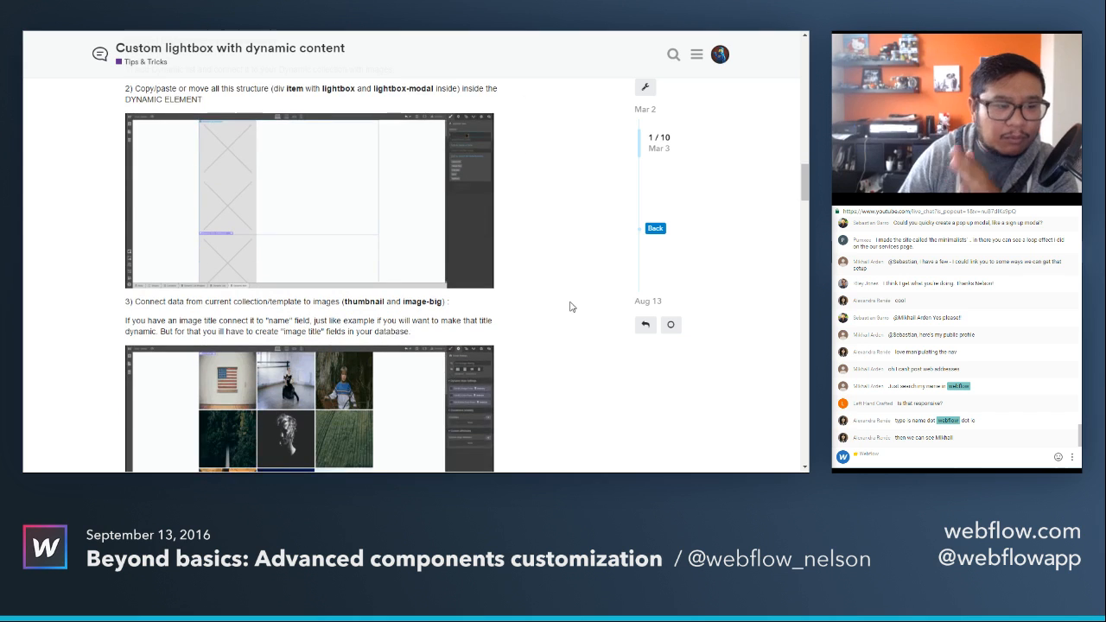
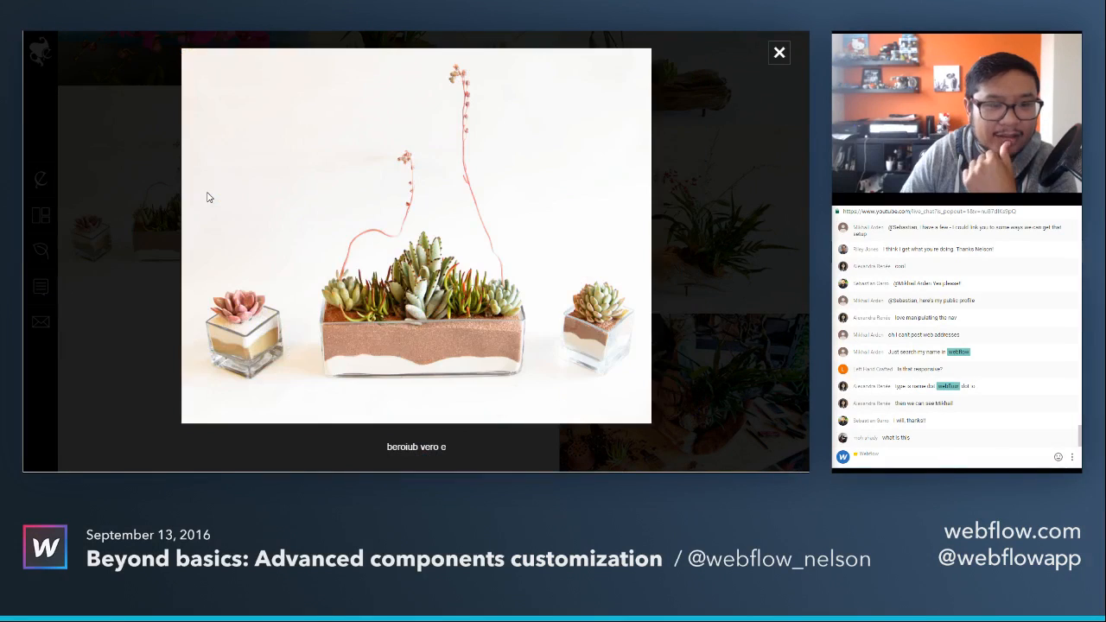
Close the published gallery's lightbox, switch to the Webflow Designer, and review the Galleries collection's settings and field structure without changing them.
left_click(779, 53)
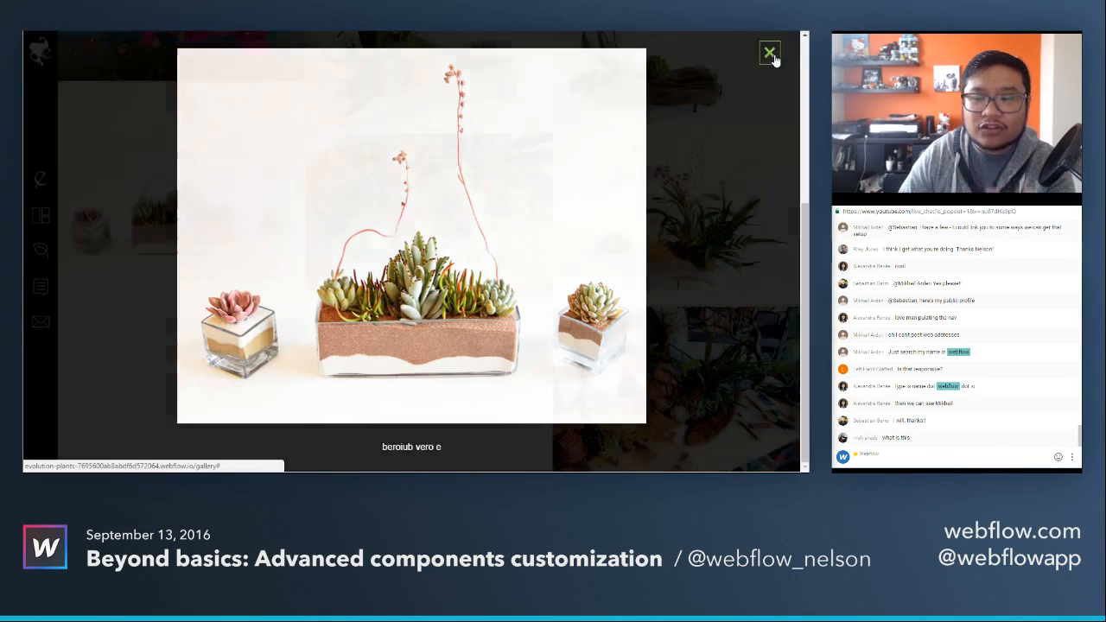
key("ctrl+Tab")
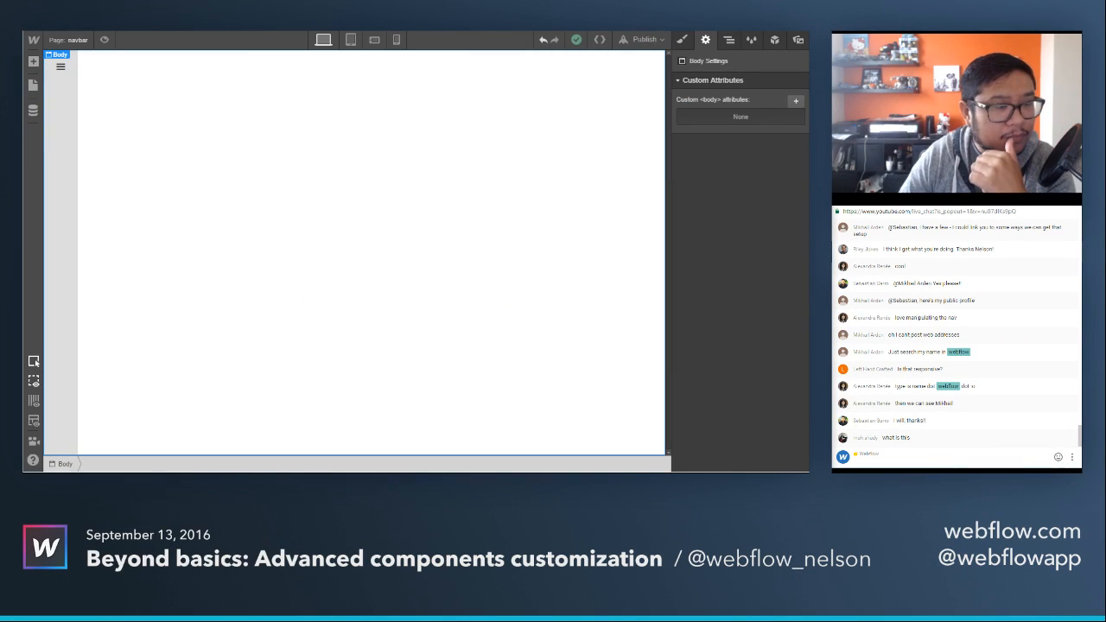
left_click(55, 40)
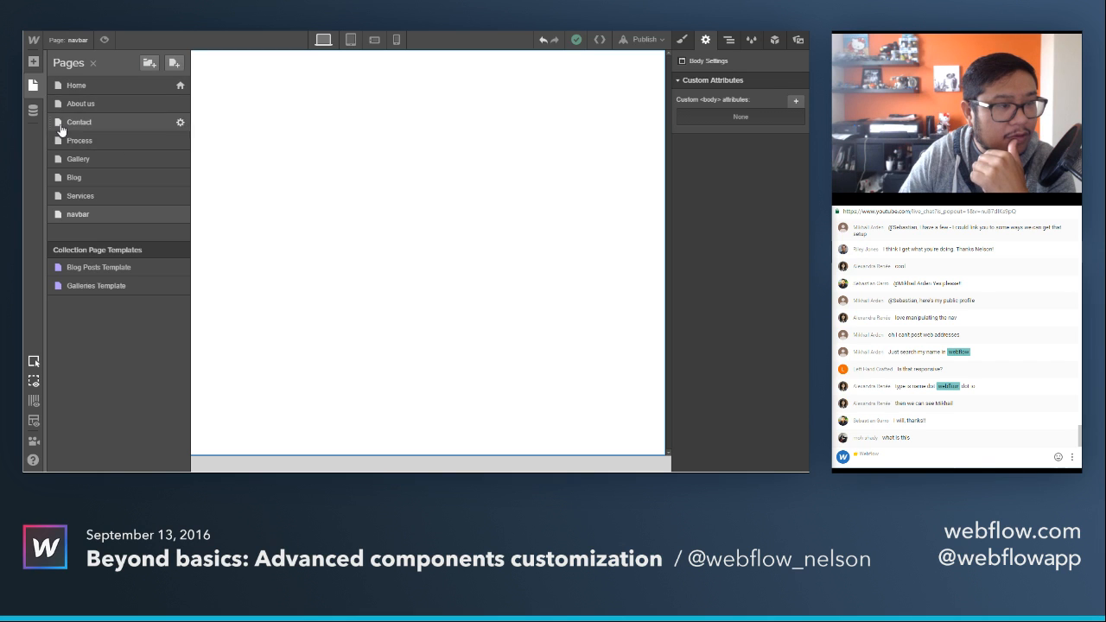
left_click(33, 113)
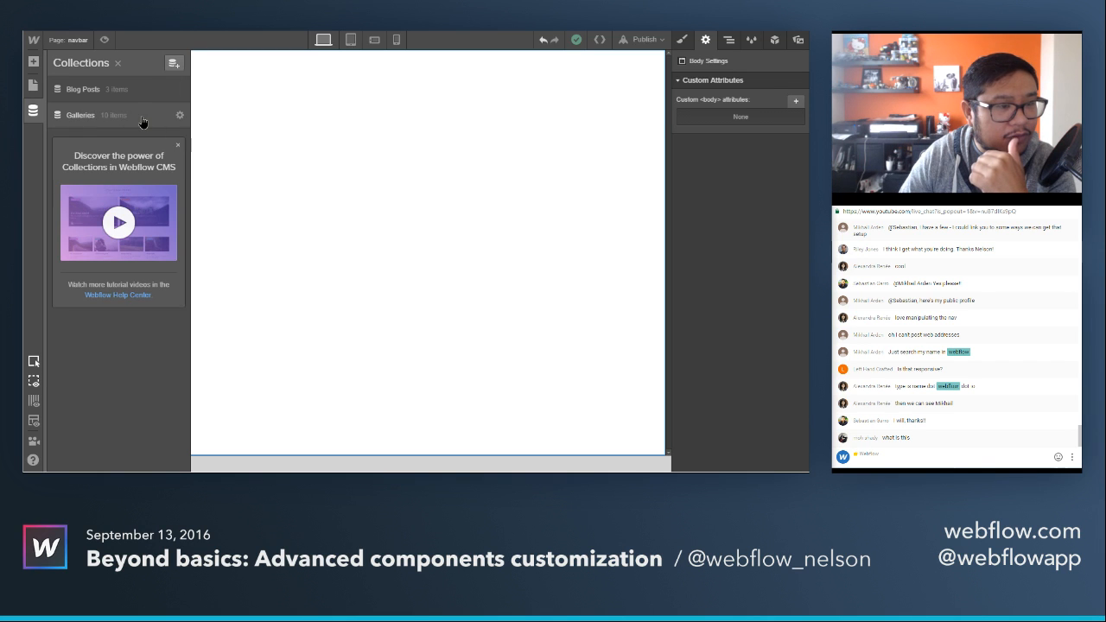
left_click(181, 118)
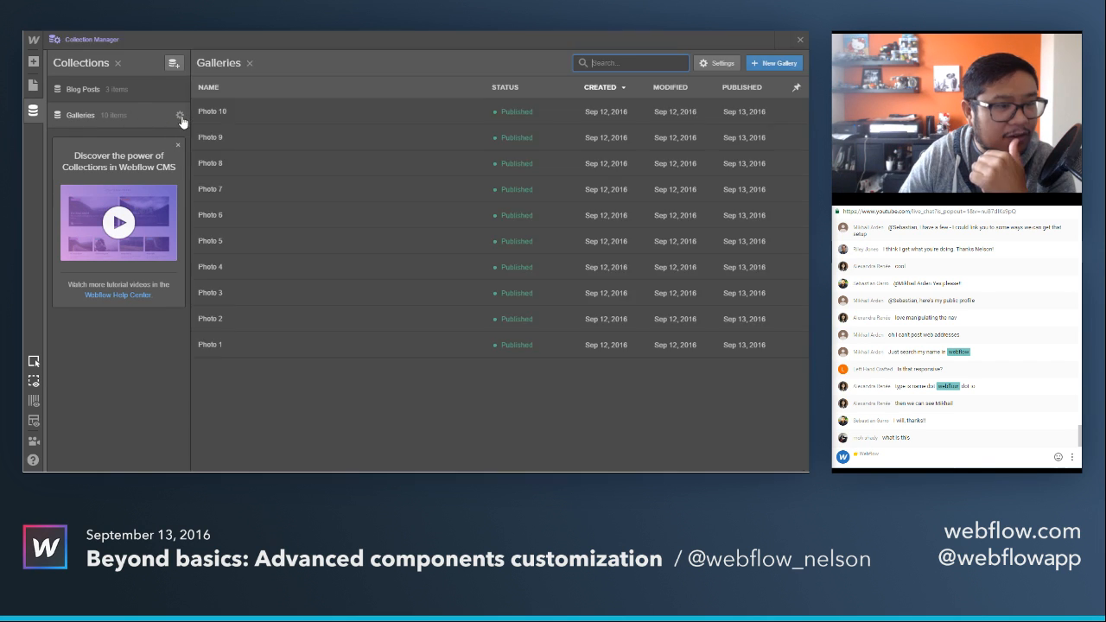
left_click(181, 118)
scroll(415, 346, "down", 1)
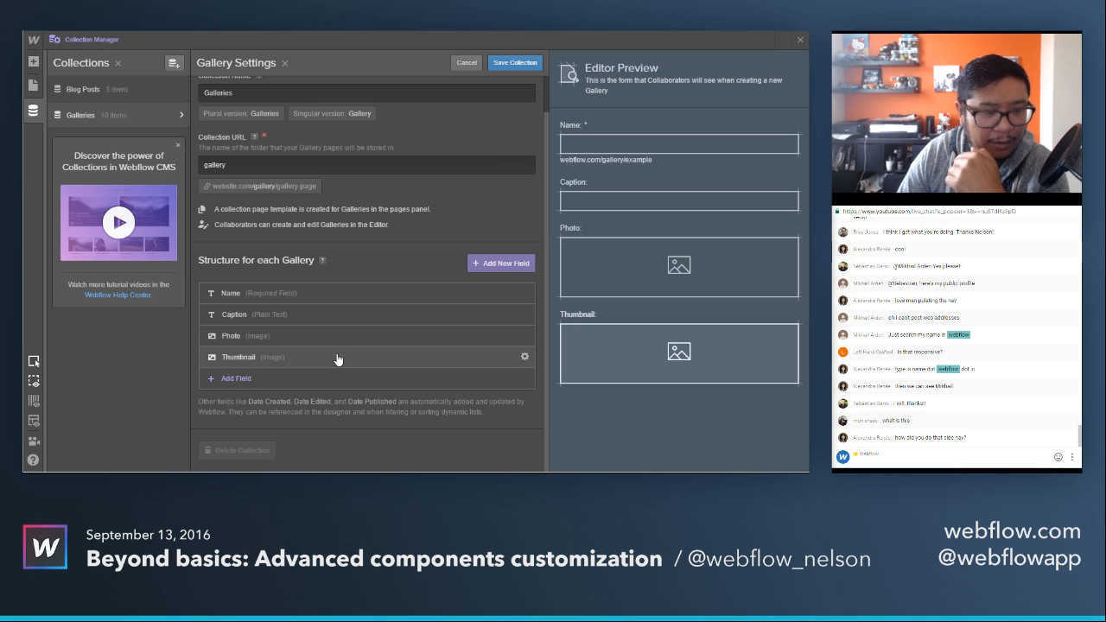
left_click(465, 63)
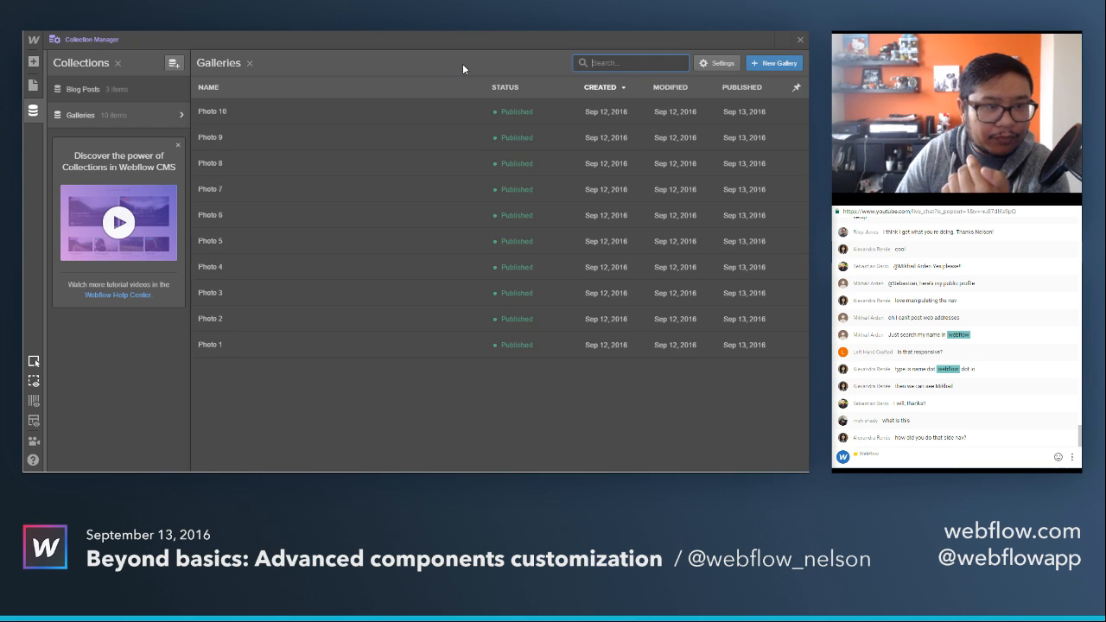
Examine the Photo 10 item's name, caption, photo and thumbnail in the Galleries collection, and return to the page canvas.
left_click(272, 111)
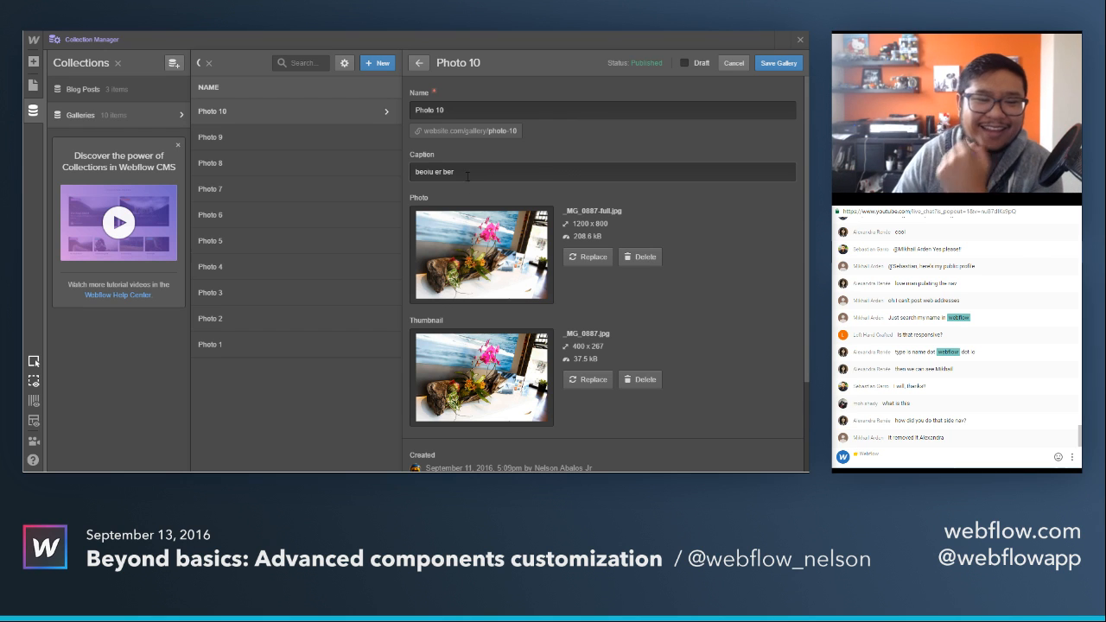
scroll(545, 269, "down", 1)
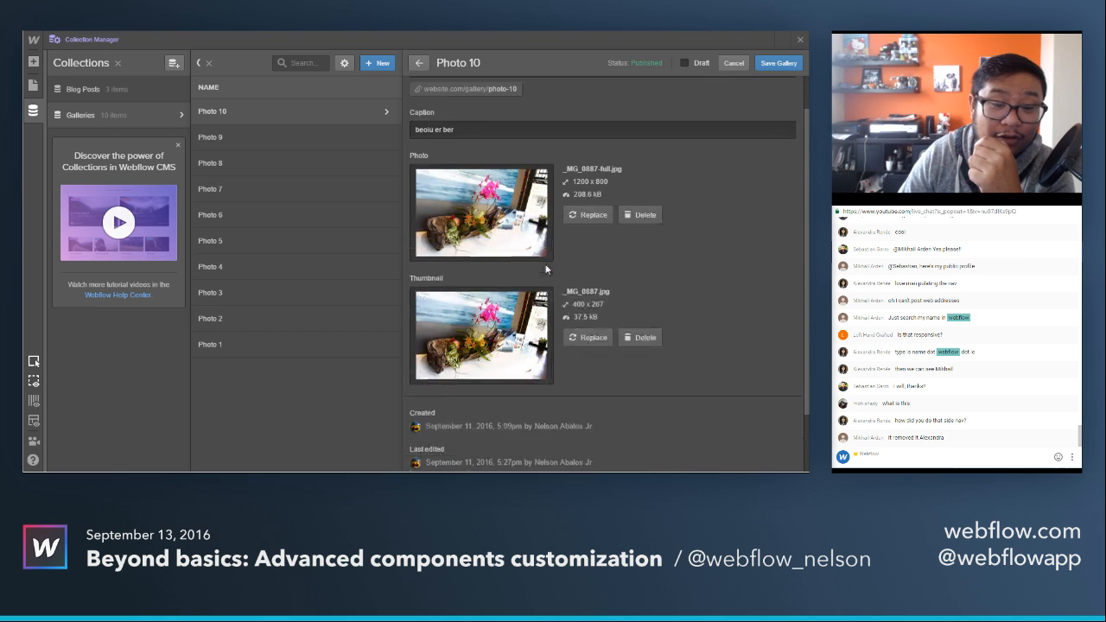
scroll(546, 269, "down", 2)
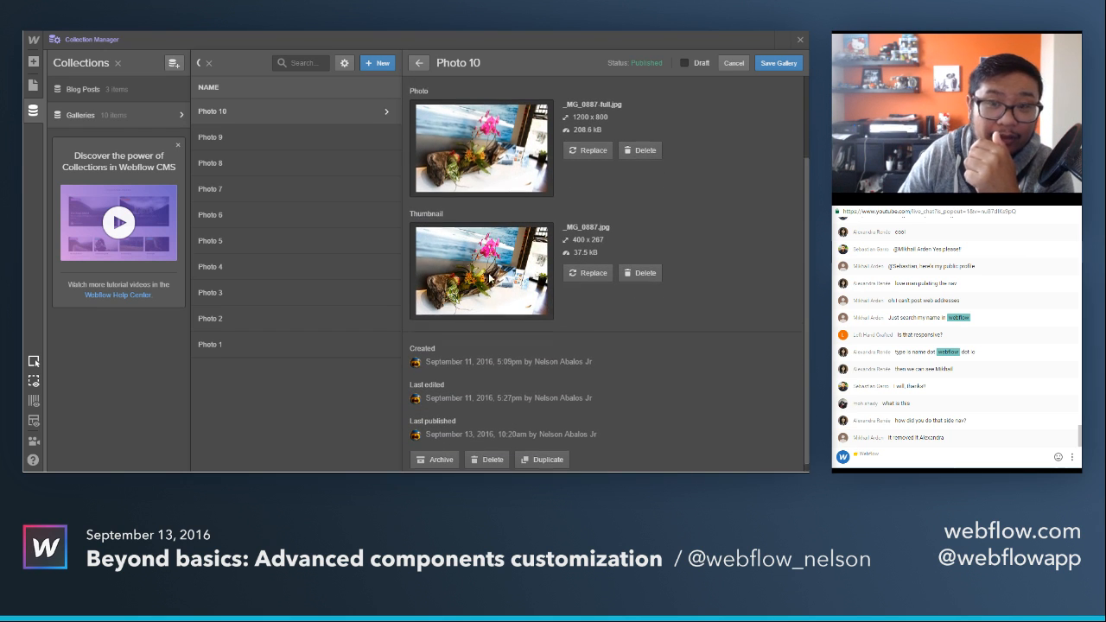
scroll(491, 278, "up", 3)
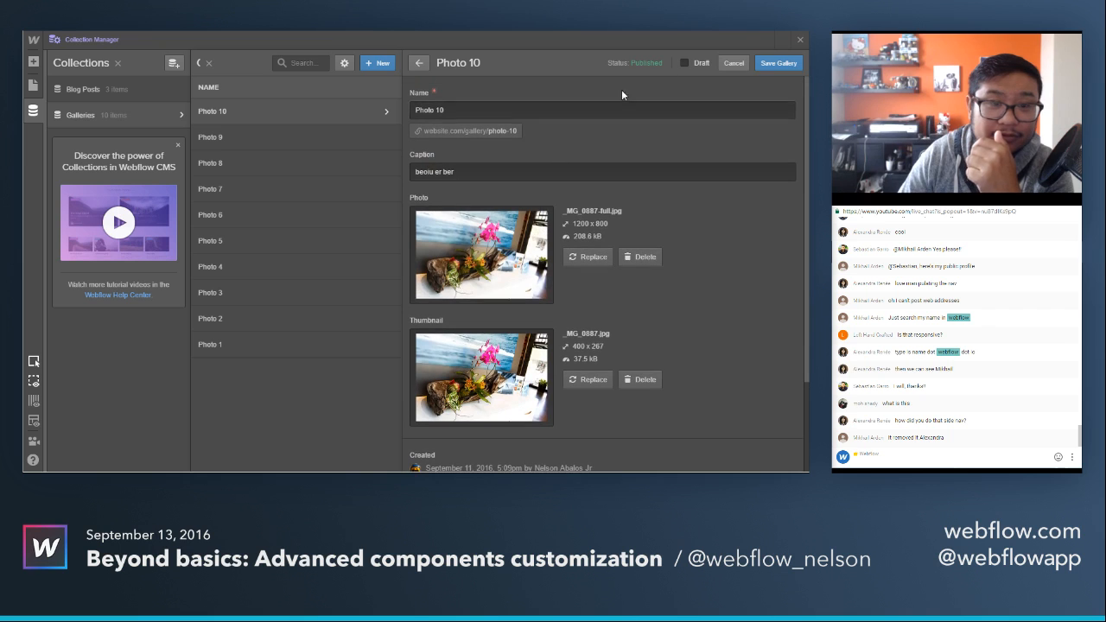
left_click(800, 42)
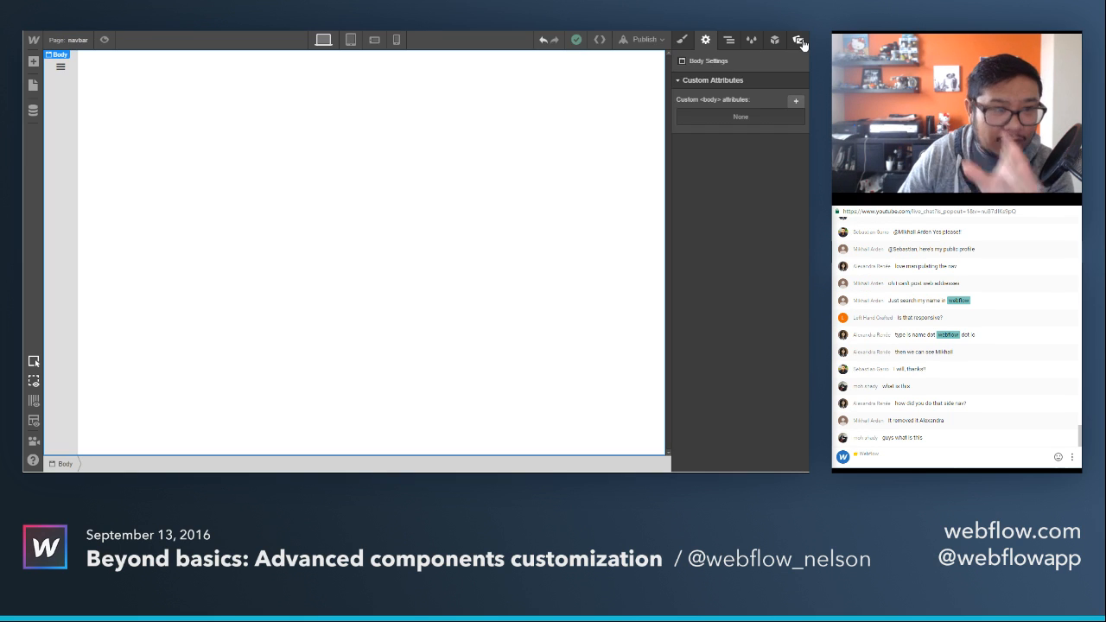
Open the Gallery page and select a thumbnail image in the photo grid to look over the layout.
left_click(70, 41)
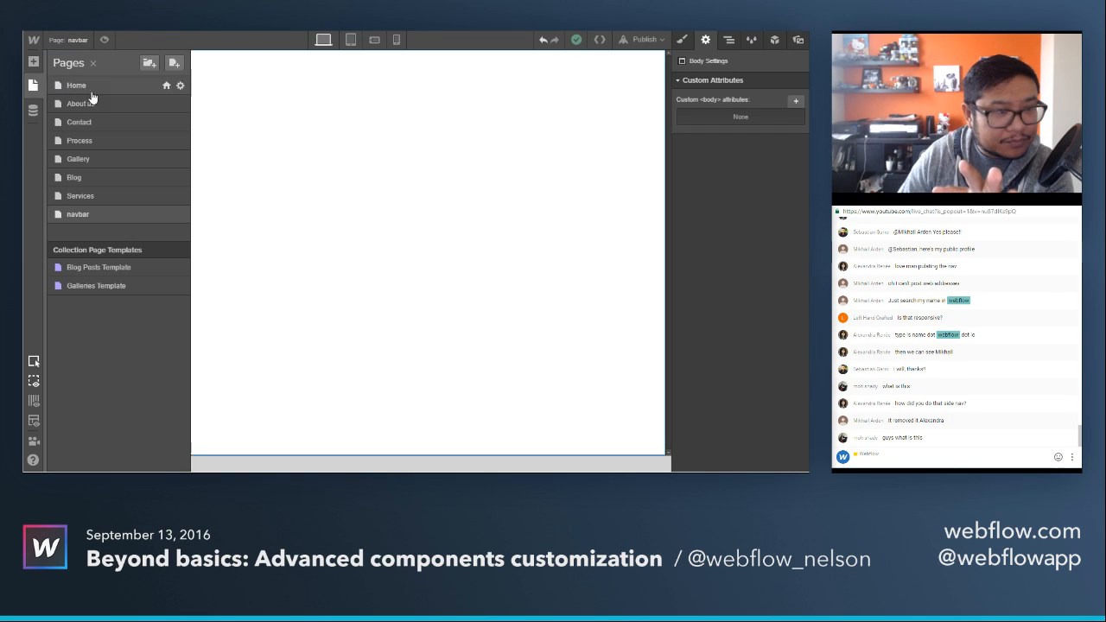
left_click(161, 162)
left_click(498, 159)
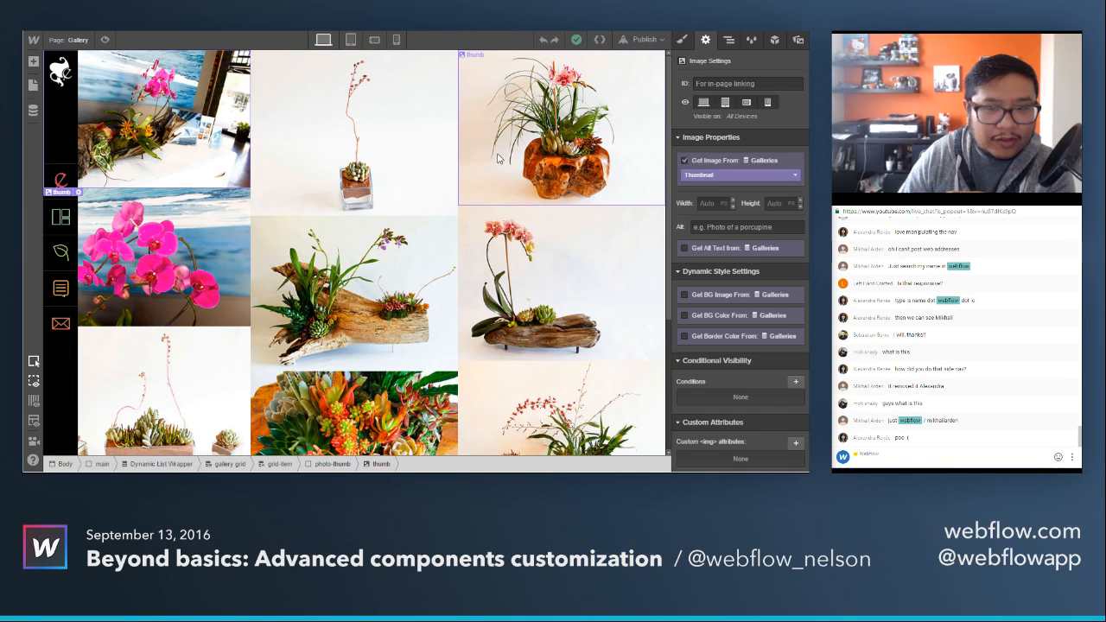
scroll(484, 259, "down", 3)
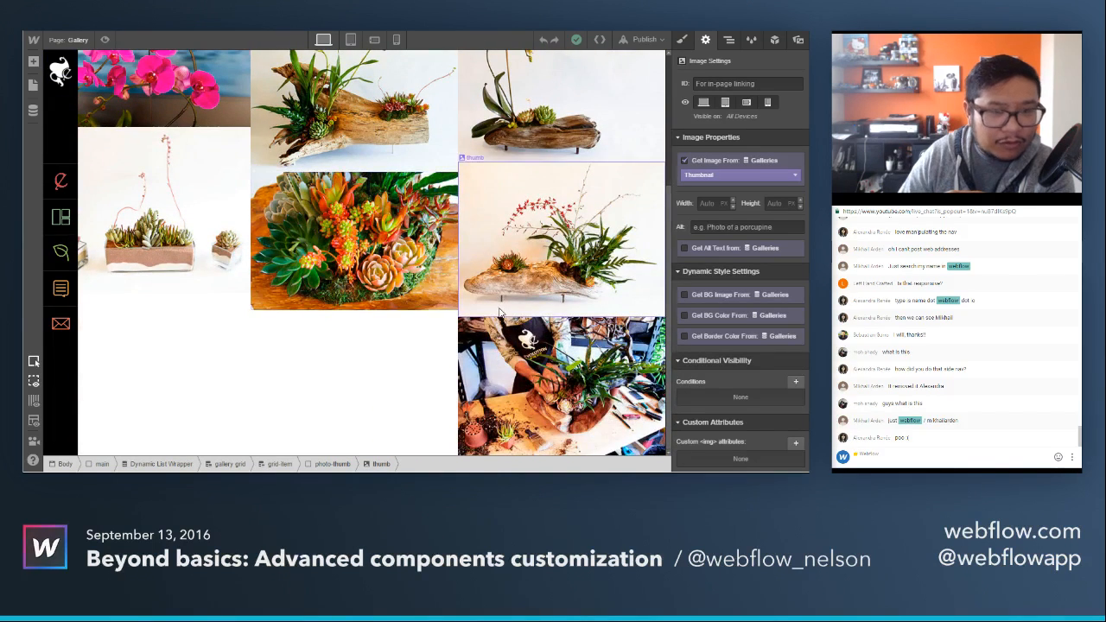
scroll(499, 313, "up", 4)
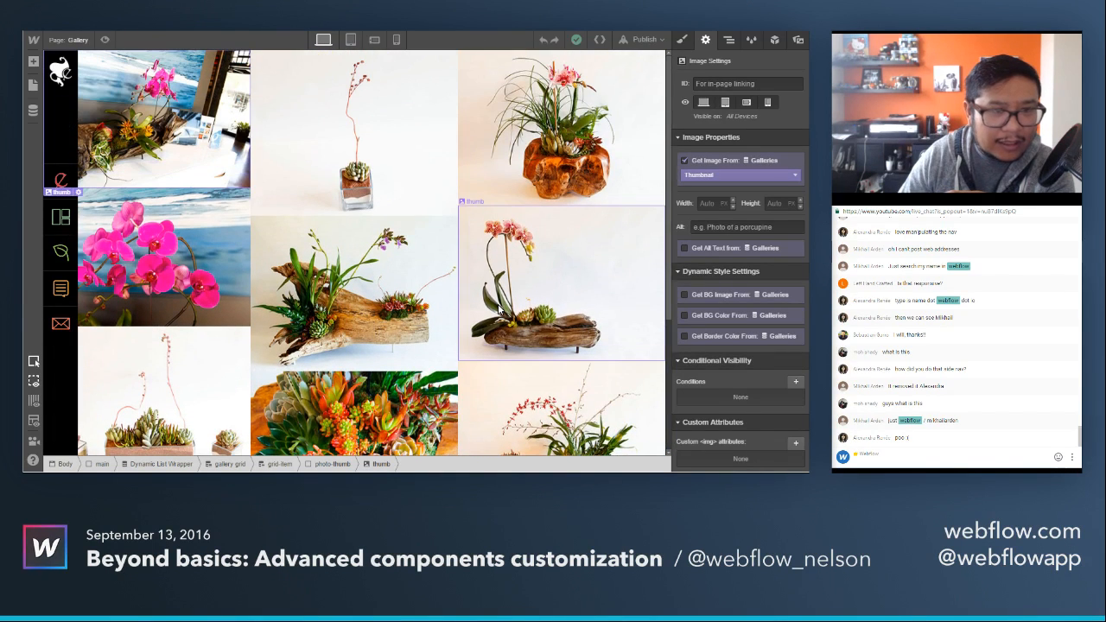
Remove the column-count style from the gallery grid dynamic list.
left_click(729, 40)
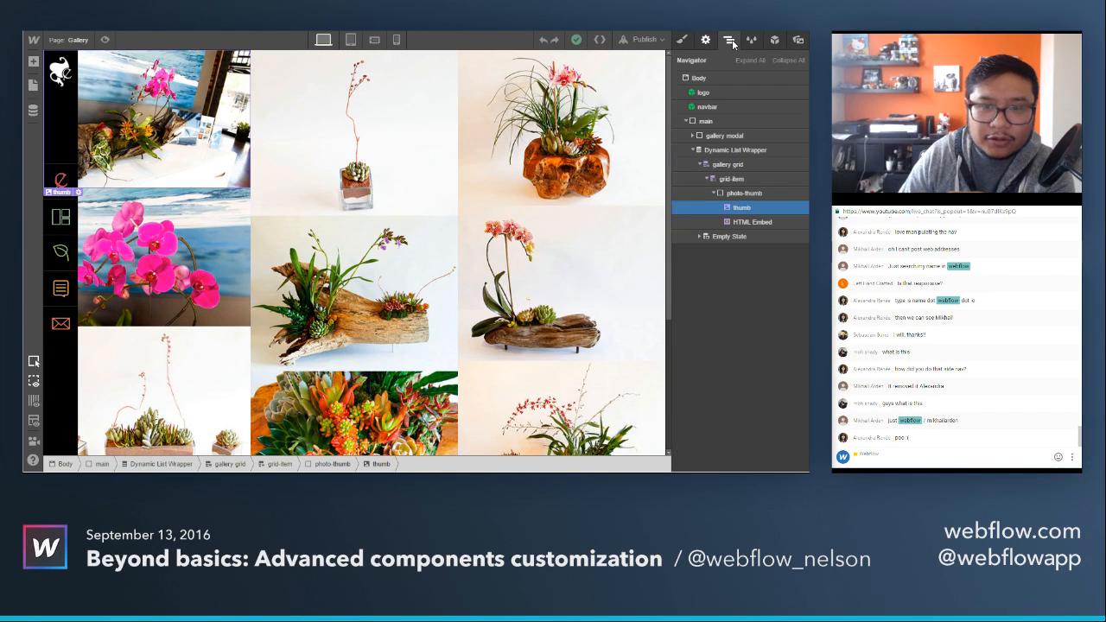
left_click(761, 164)
left_click(682, 41)
scroll(689, 249, "down", 5)
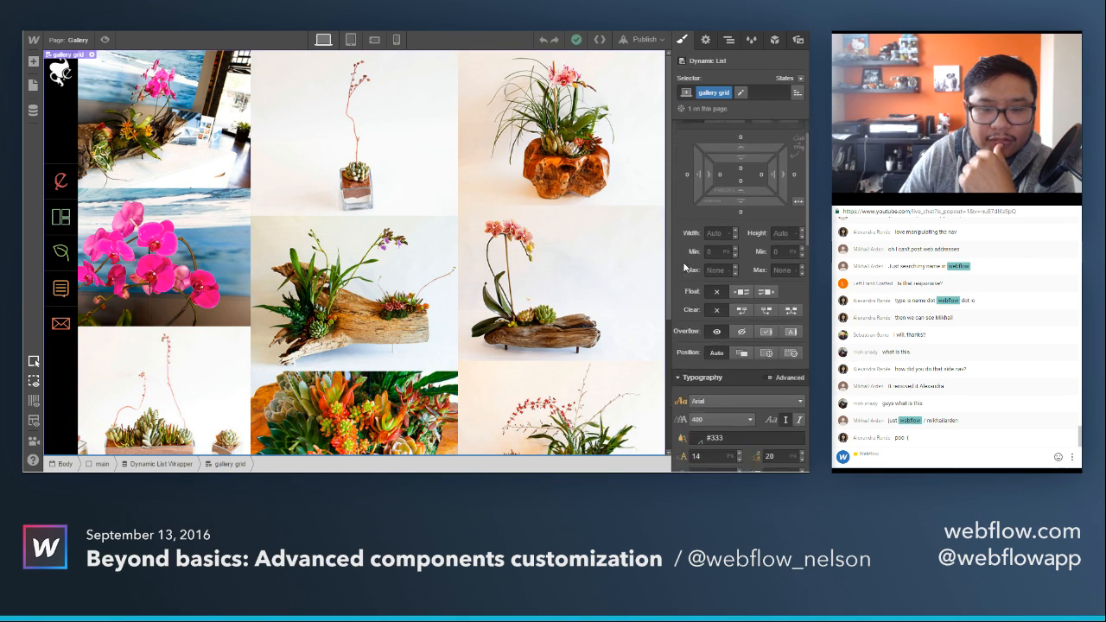
left_click(683, 240)
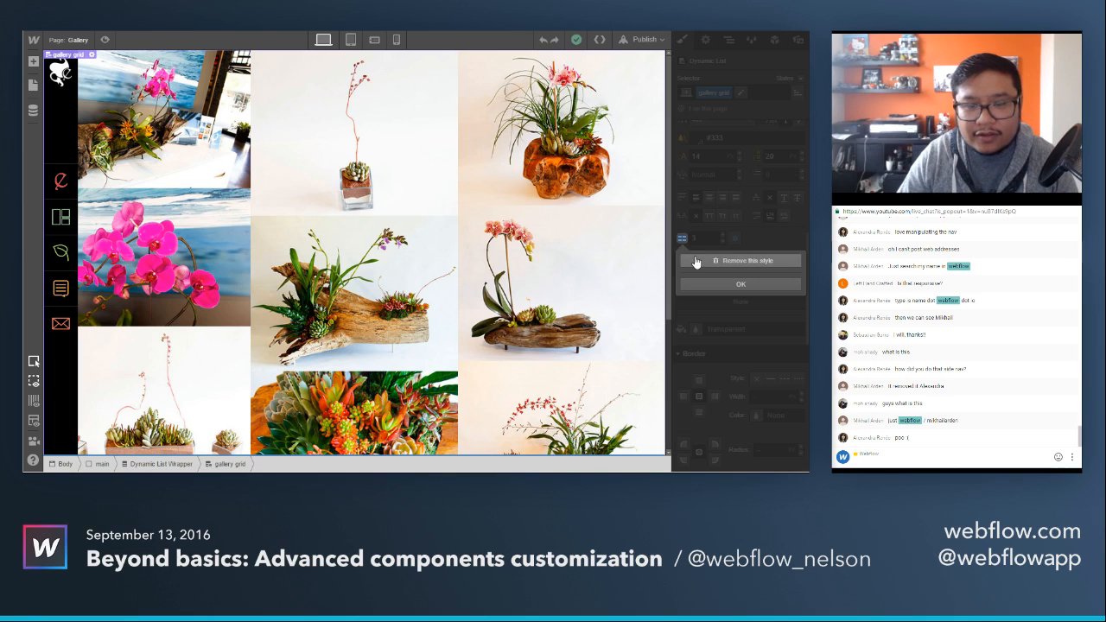
left_click(701, 263)
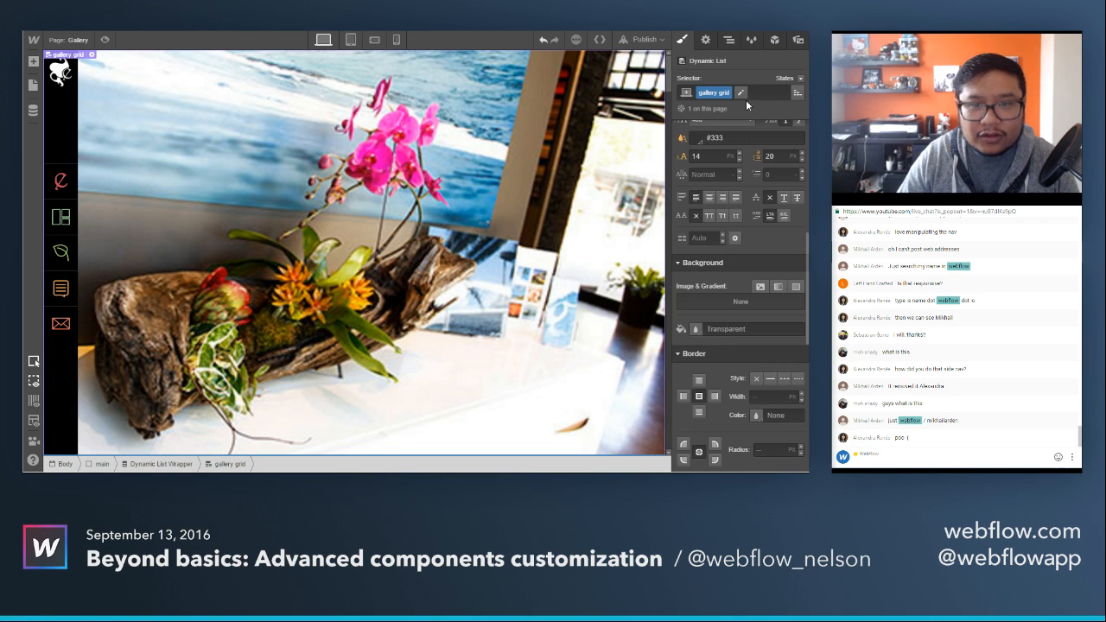
Set the number of columns in the gallery grid's typography styles to 3.
left_click(705, 40)
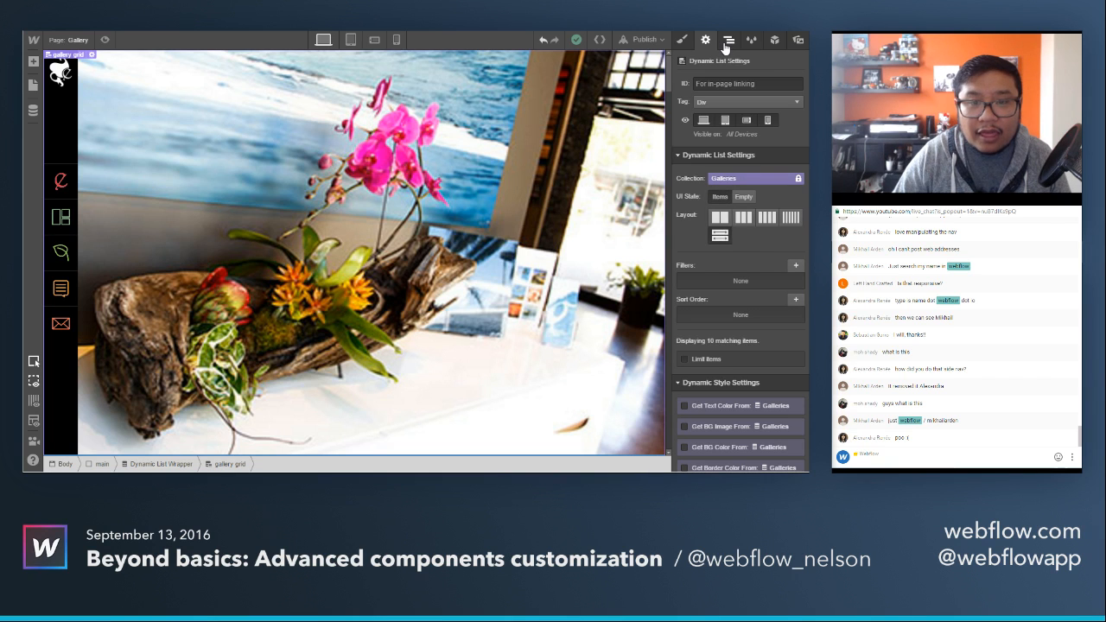
left_click(681, 40)
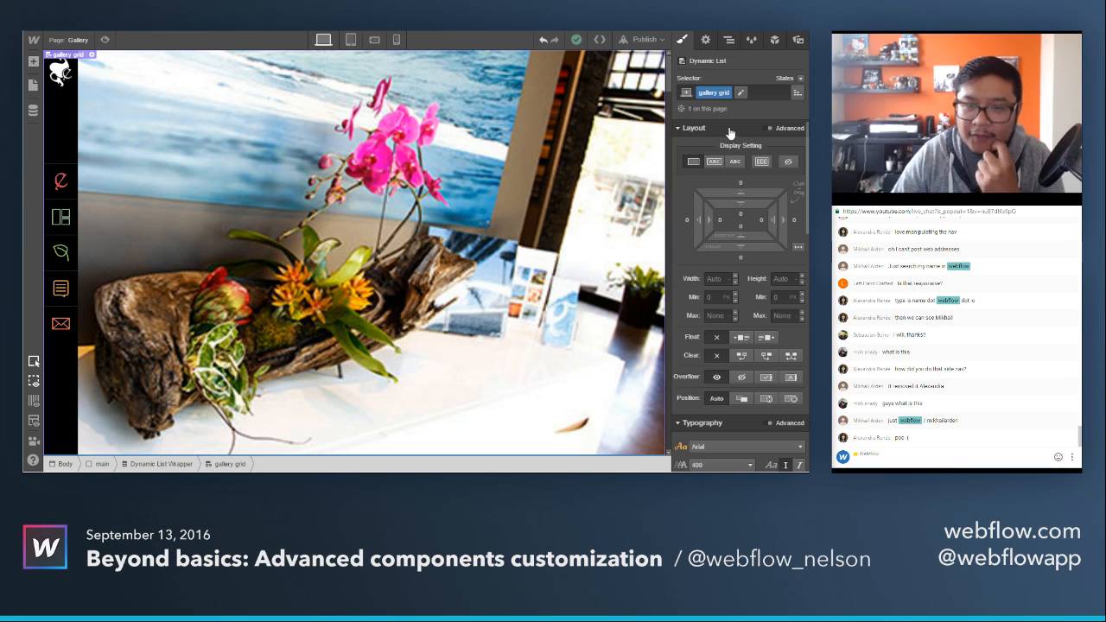
scroll(748, 141, "down", 5)
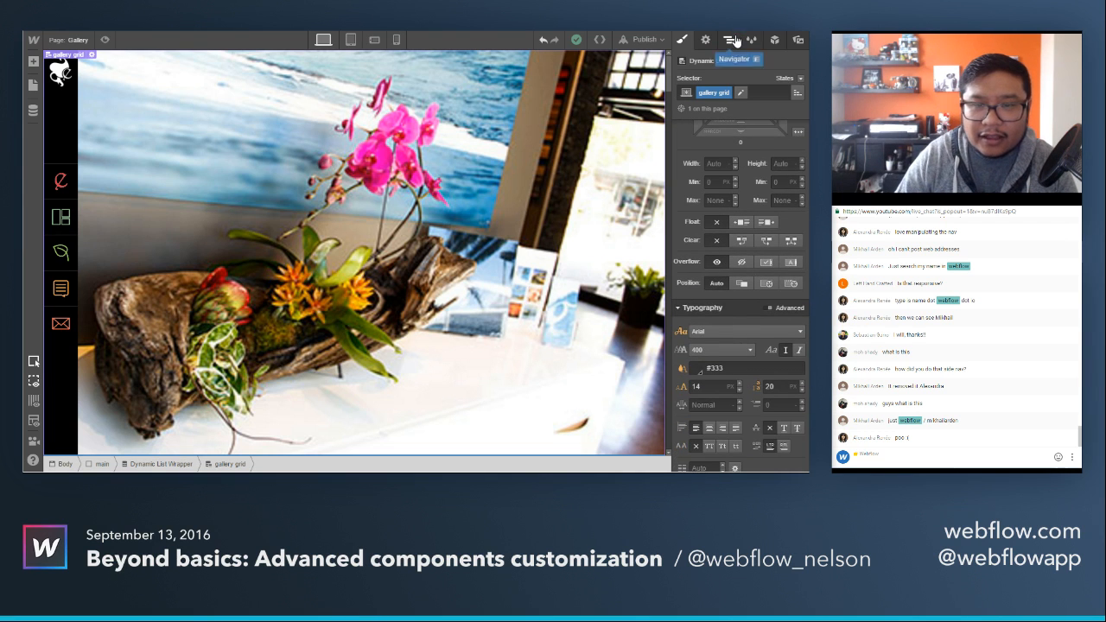
left_click(728, 39)
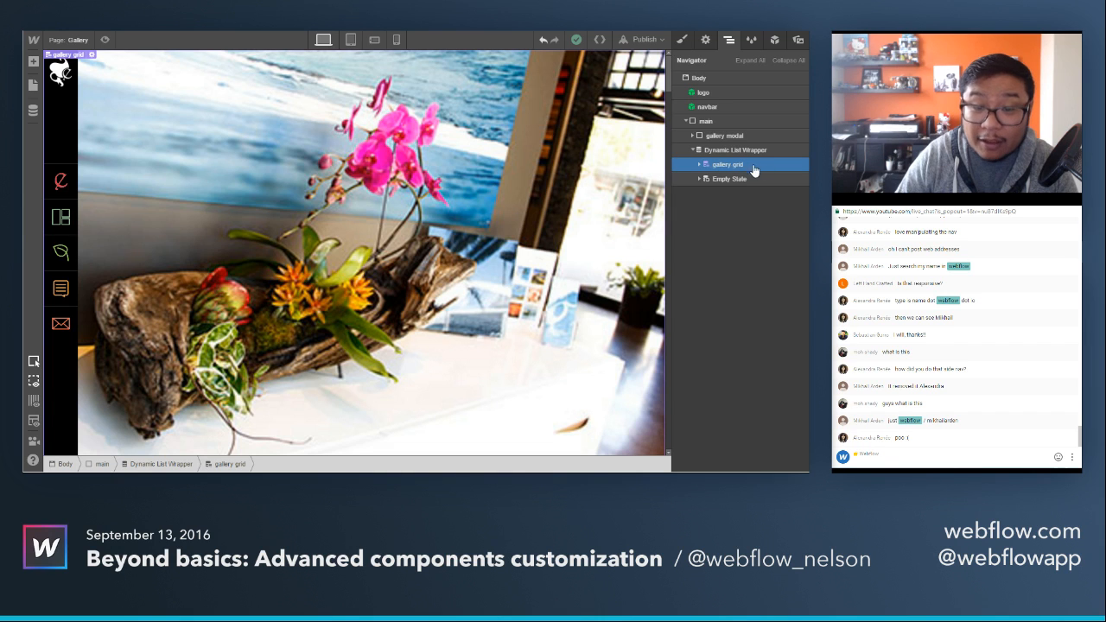
left_click(702, 166)
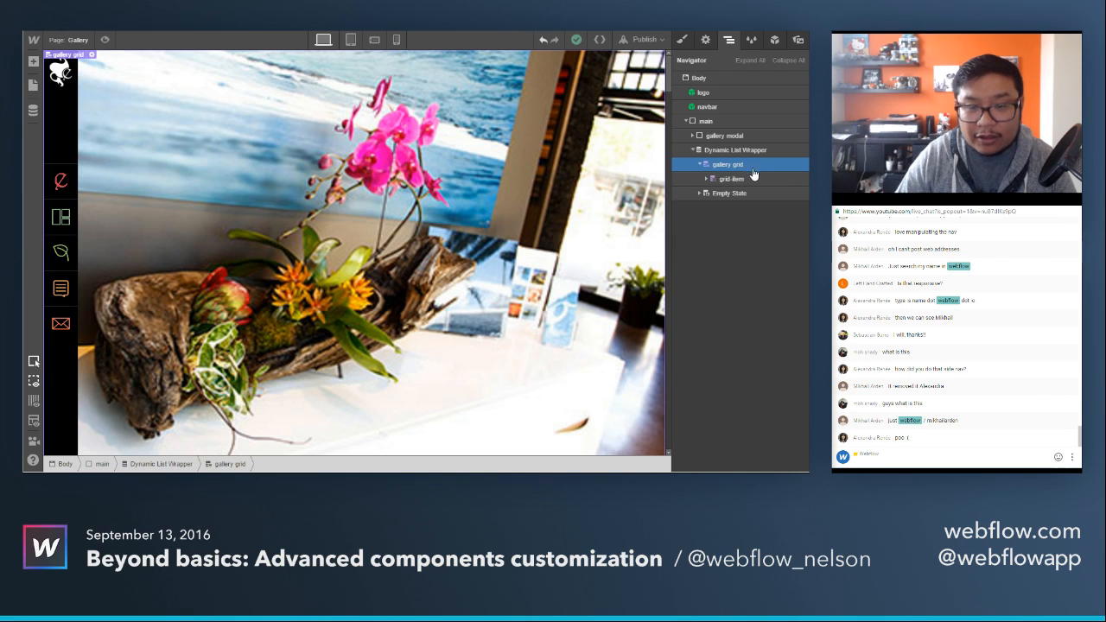
left_click(684, 48)
scroll(694, 290, "down", 5)
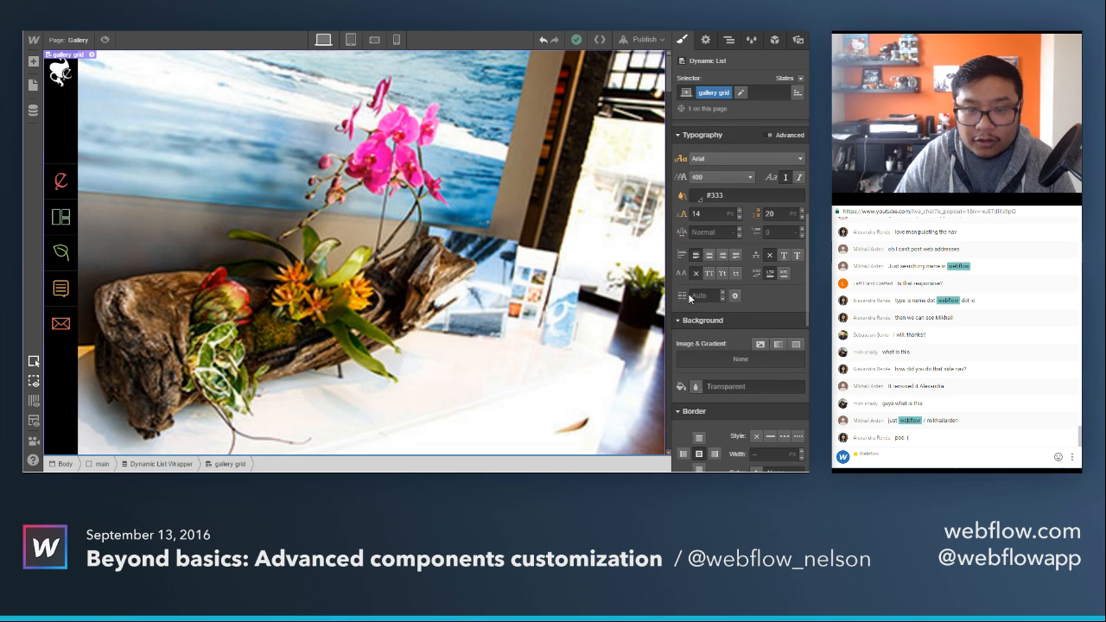
left_click(704, 296)
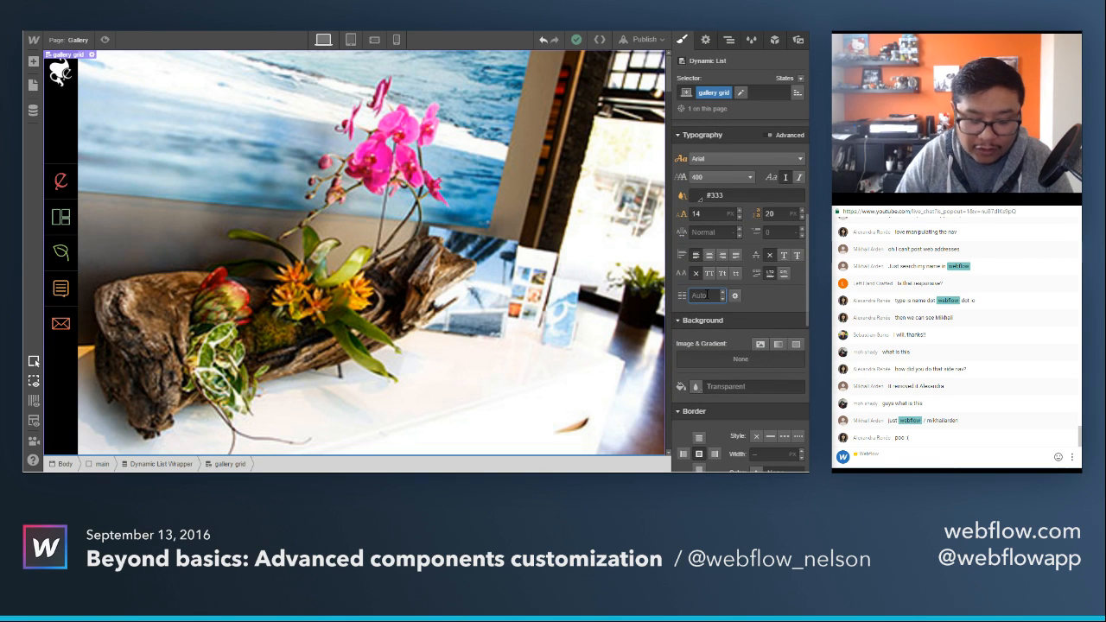
type("3")
key("Return")
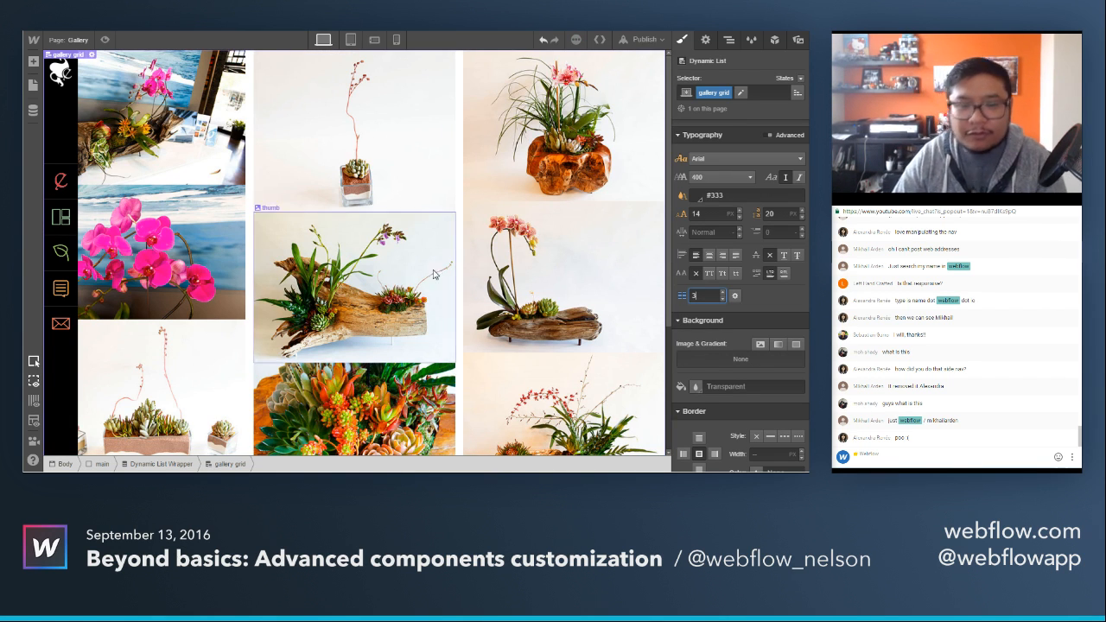
Set the gallery grid's multi-column gap to 0 and check the photo layout on the page.
left_click(736, 296)
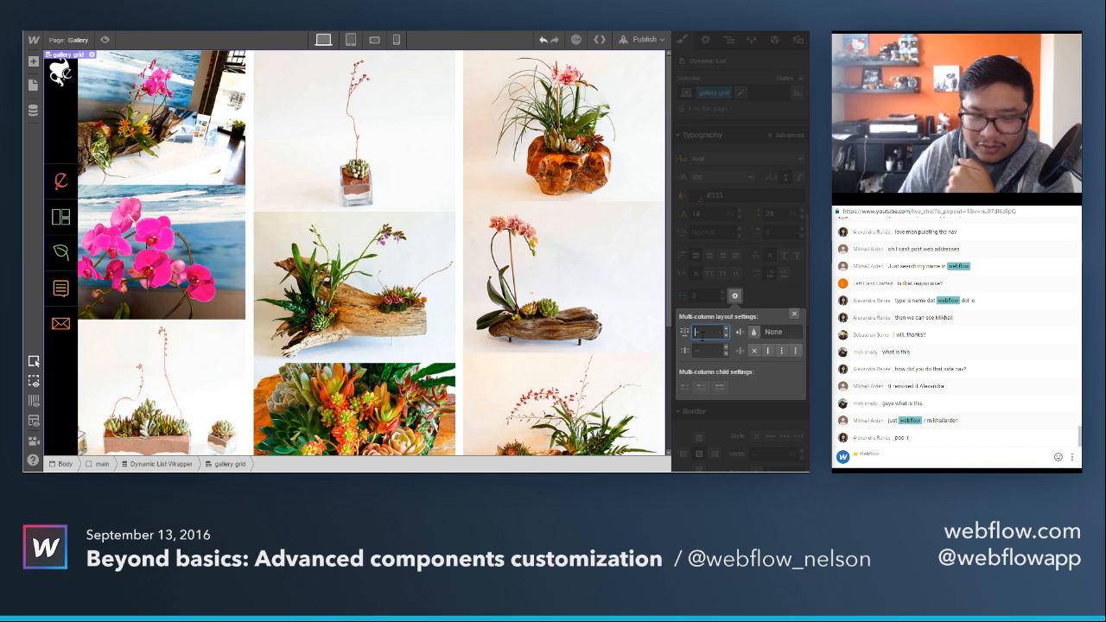
type("0")
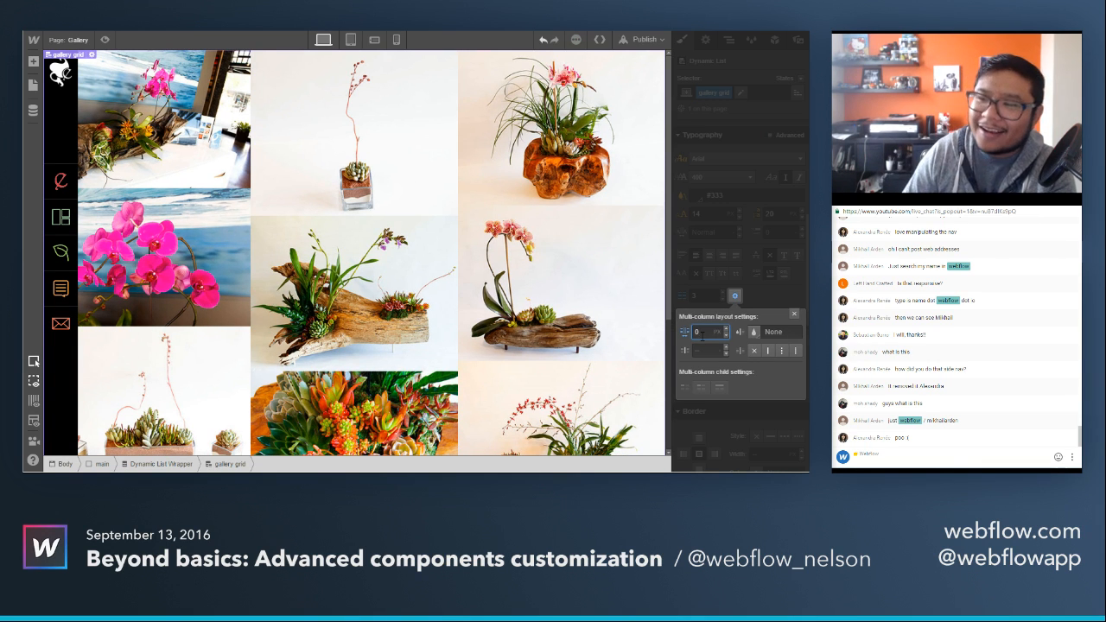
left_click(774, 295)
left_click(773, 295)
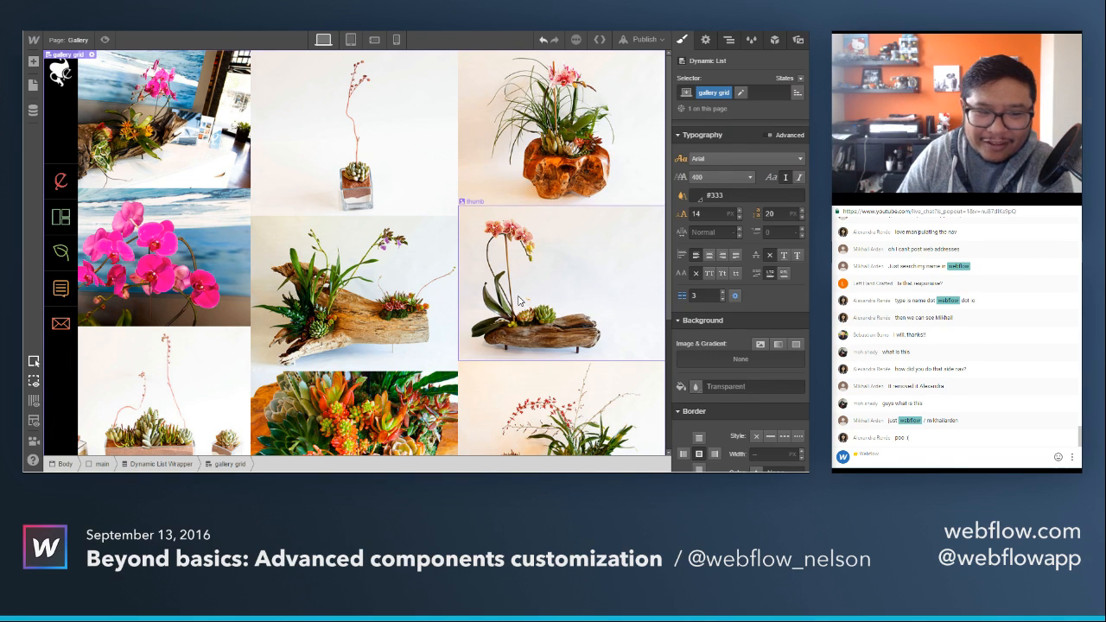
scroll(529, 344, "down", 3)
scroll(529, 344, "up", 3)
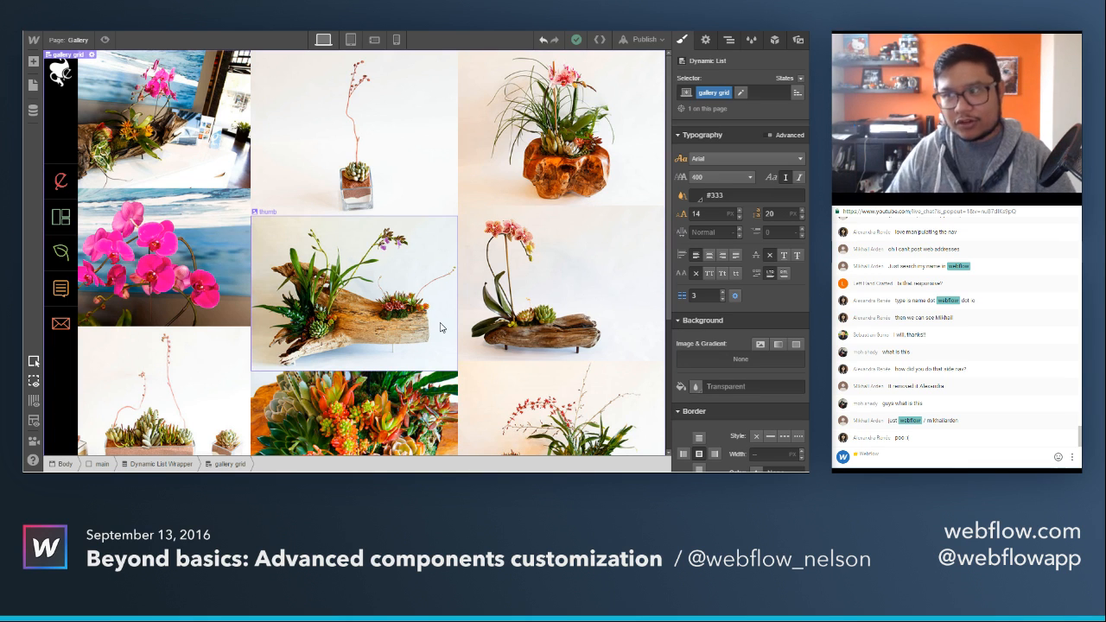
Expand the gallery grid's structure down to the photo-thumb block and select the HTML Embed inside it.
left_click(726, 43)
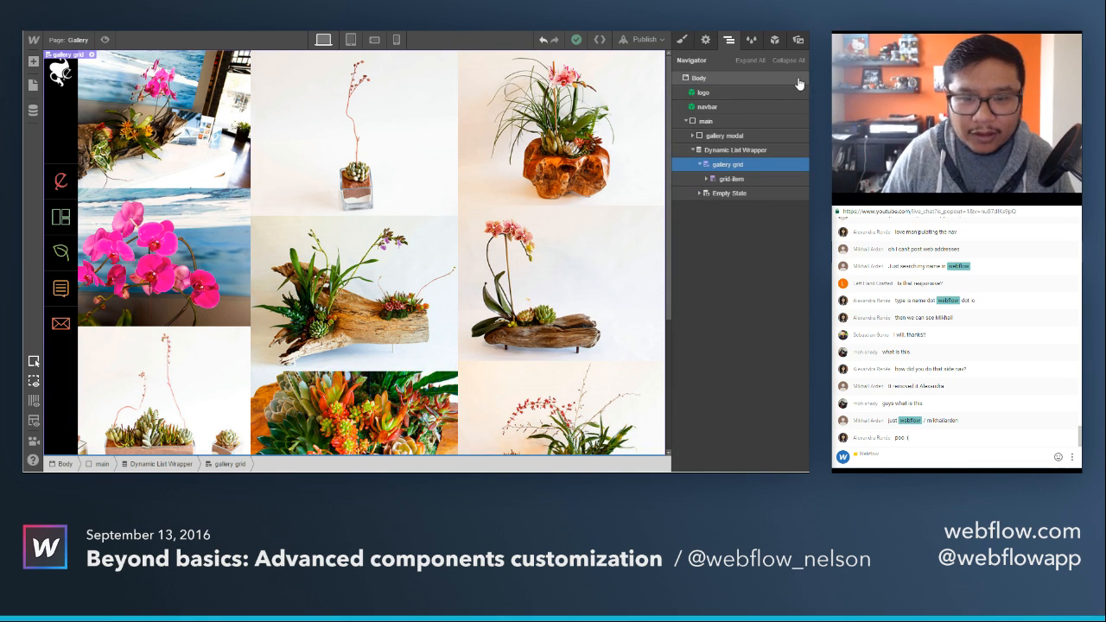
left_click(694, 151)
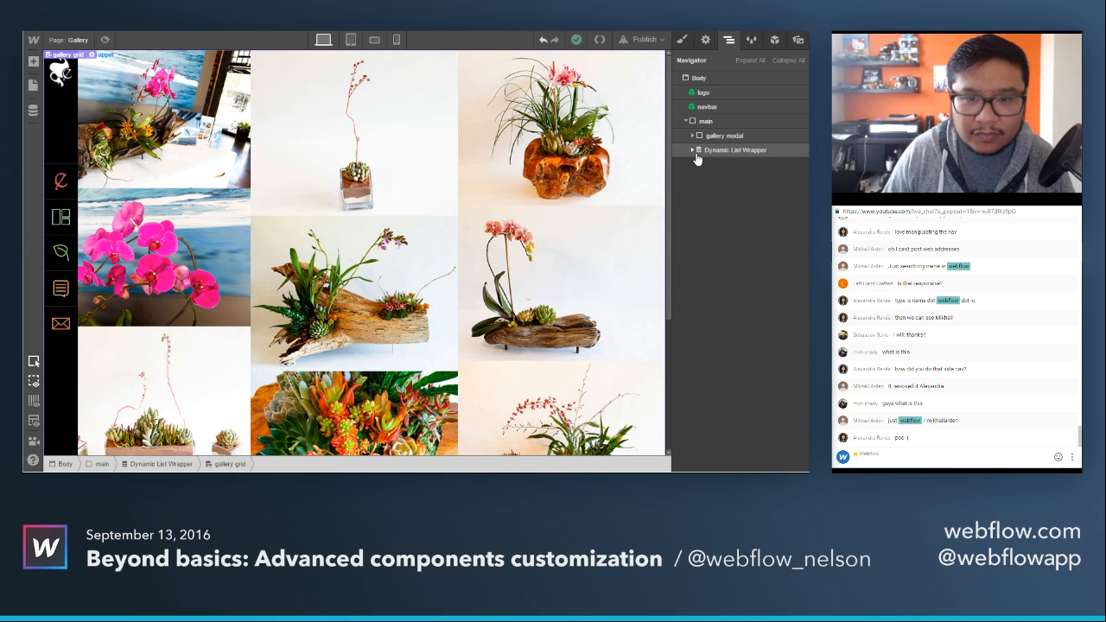
left_click(693, 150)
left_click(707, 180)
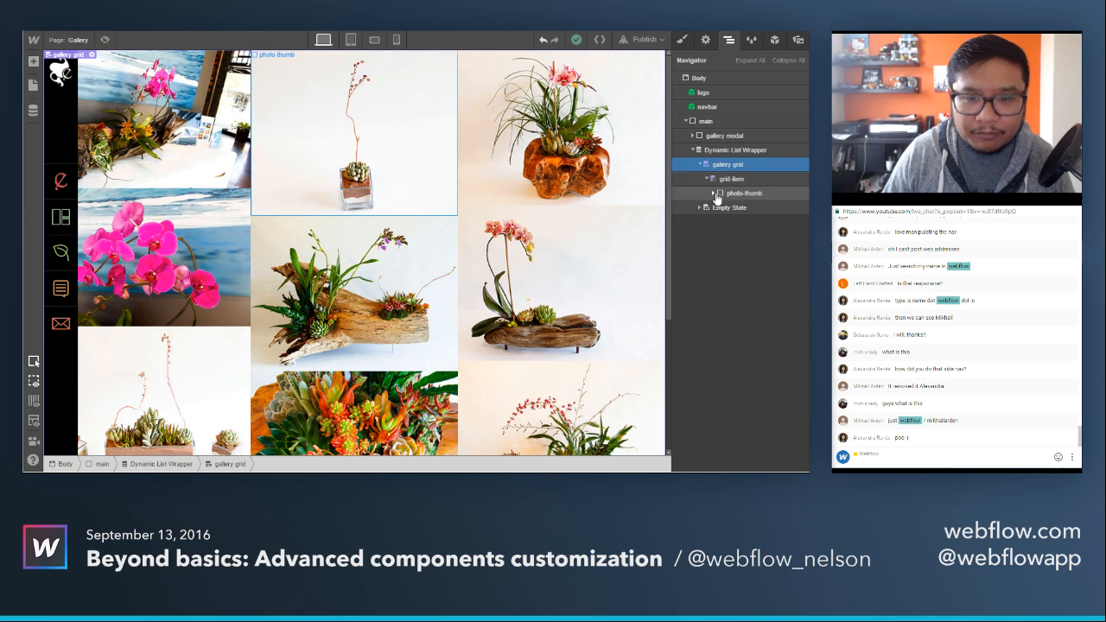
left_click(714, 192)
left_click(735, 223)
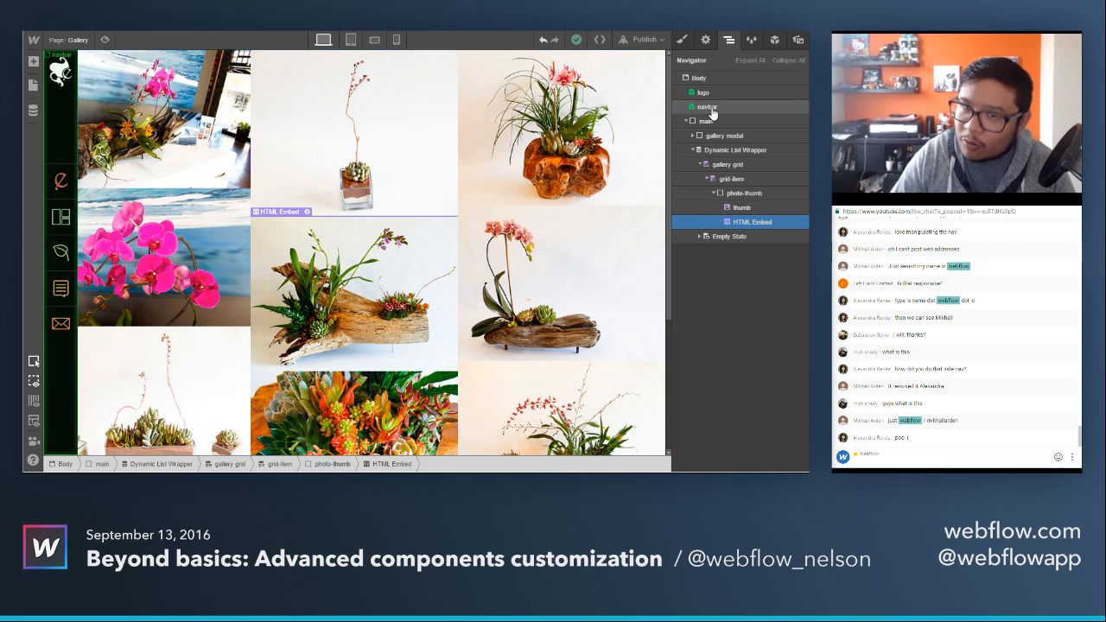
Open the HTML Embed's custom code and reposition its editor window to review the Photo and Caption fields.
left_click(706, 40)
left_click(740, 162)
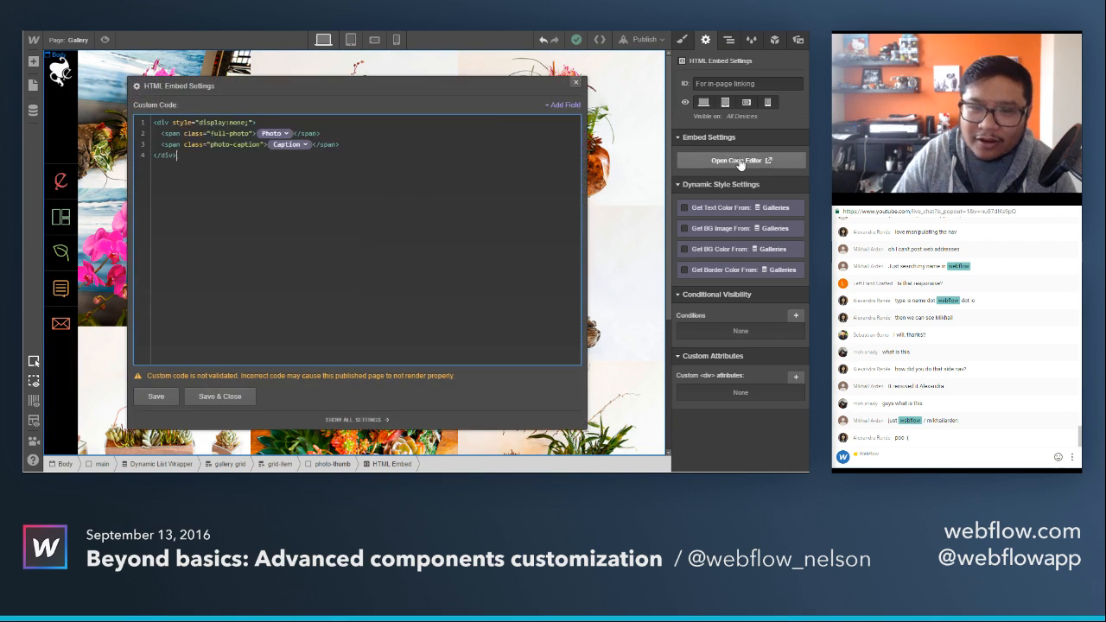
left_click_drag(412, 86, 504, 68)
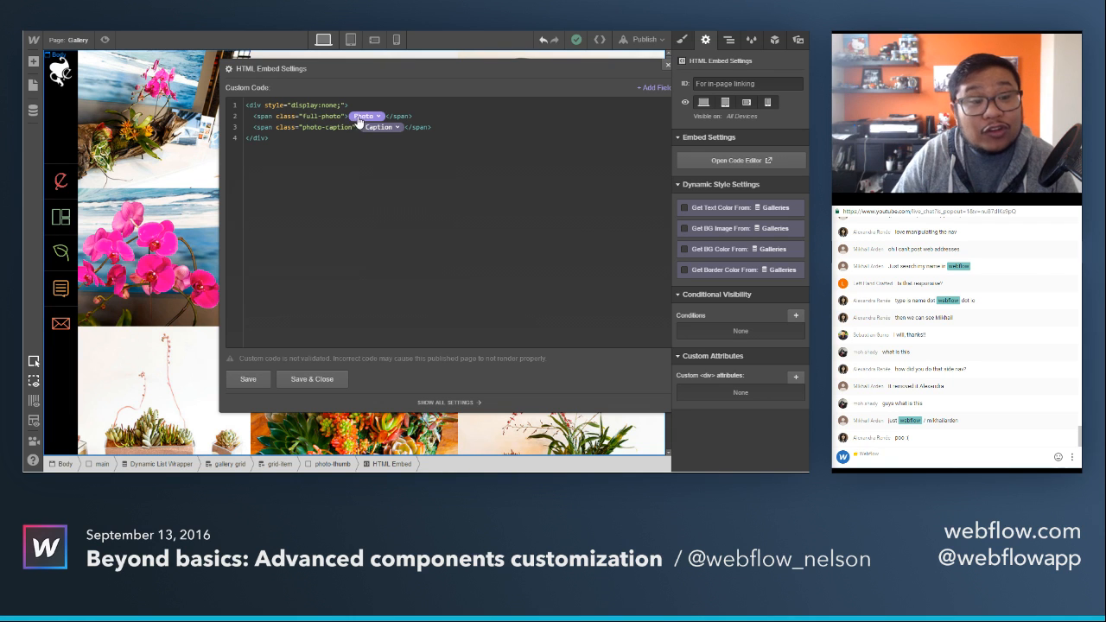
left_click_drag(549, 74, 486, 84)
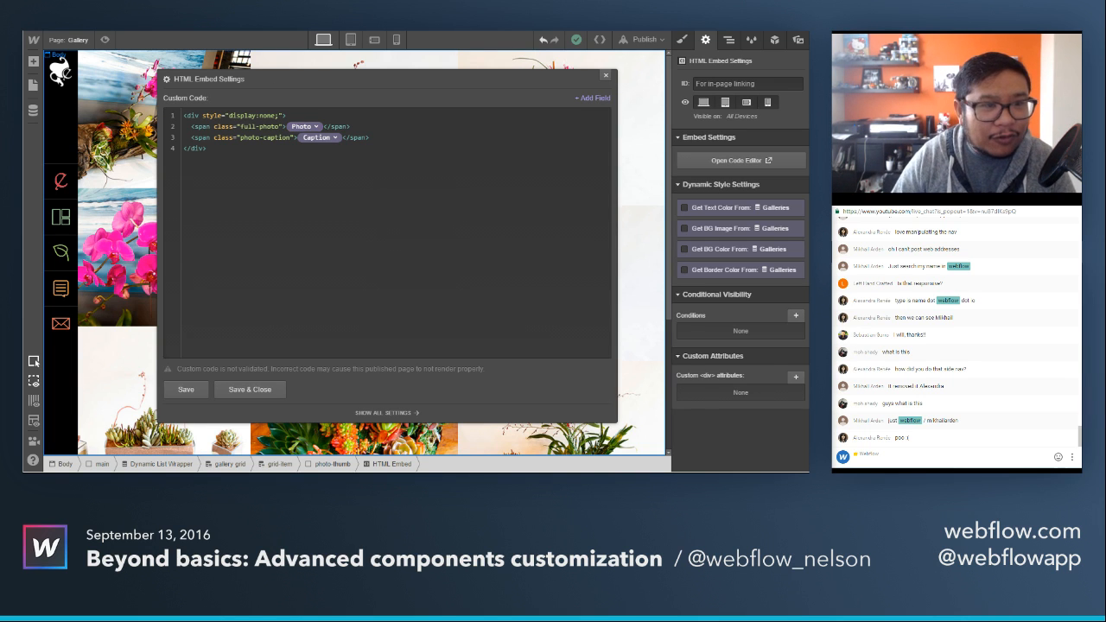
View the published Gallery page's source code, and return to the HTML Embed's code in the Designer.
key("ctrl+Tab")
right_click(400, 354)
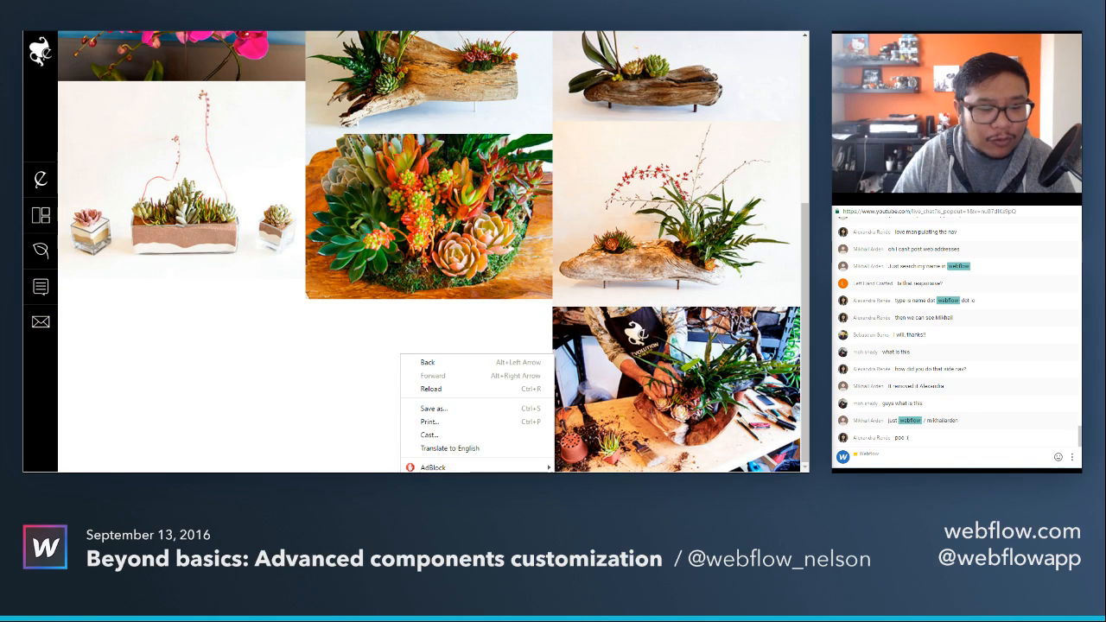
left_click(458, 487)
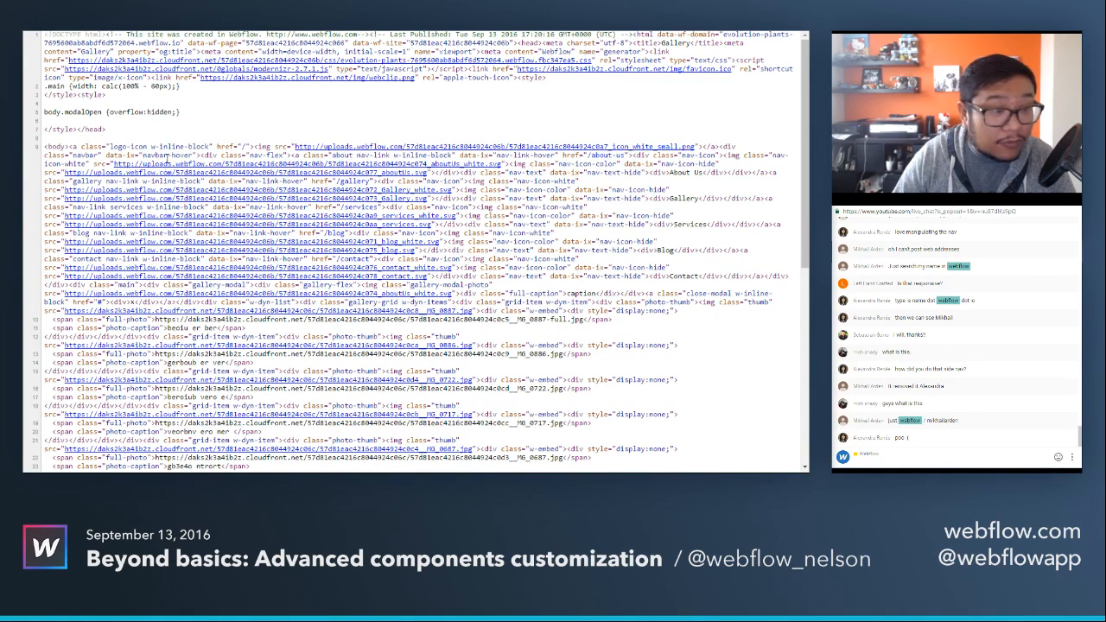
left_click(346, 7)
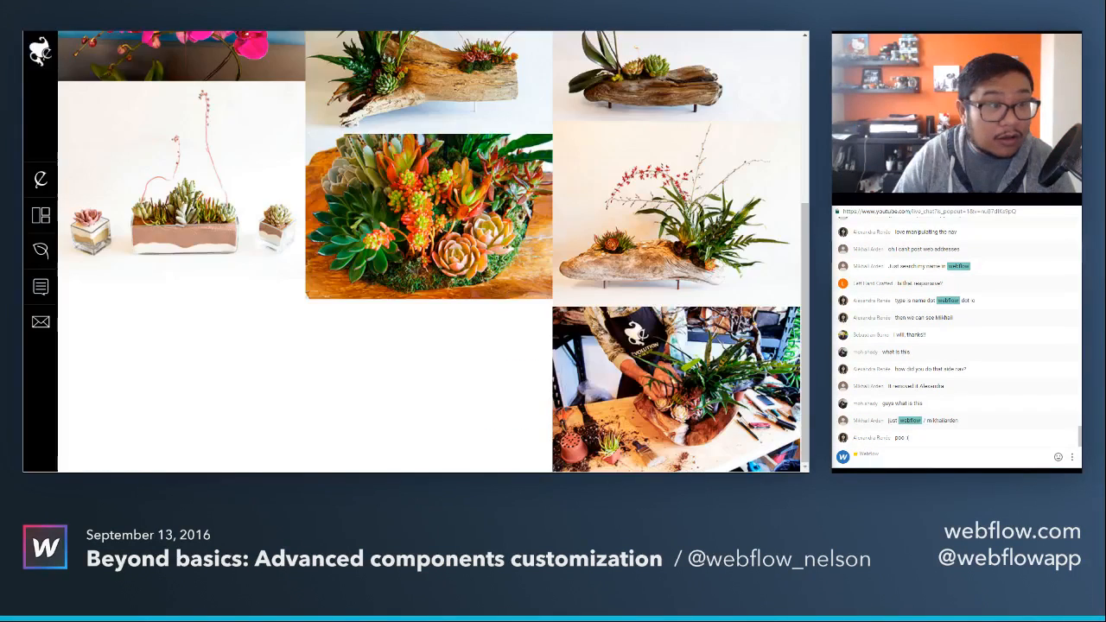
left_click(259, 7)
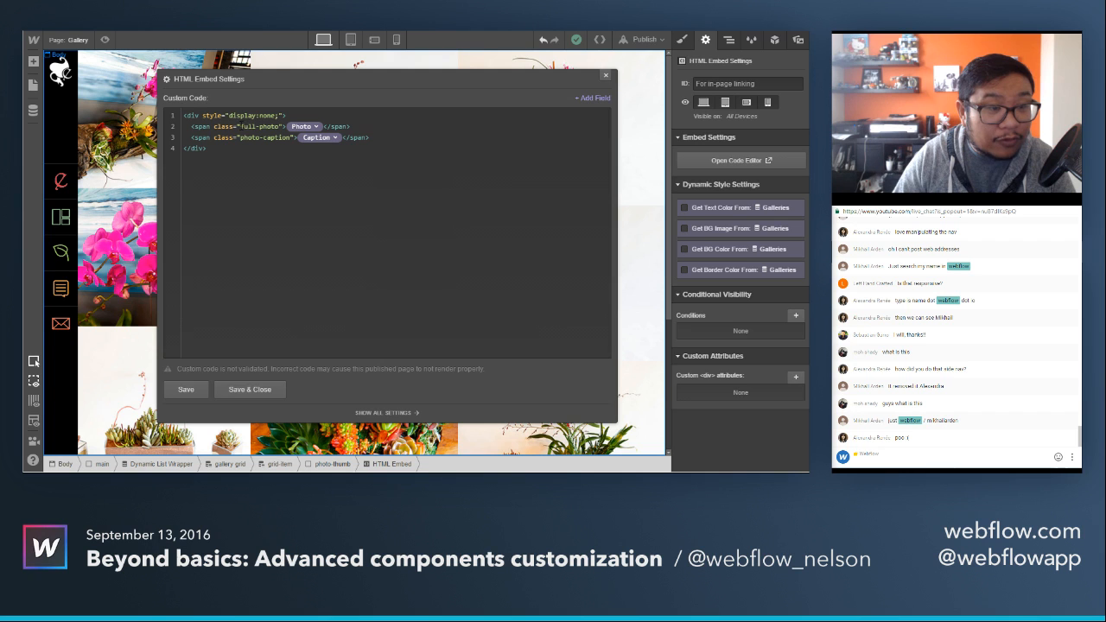
Copy the class name full-photo from the embed, search the page source for it, and highlight the first span's image URL.
left_click_drag(241, 127, 280, 126)
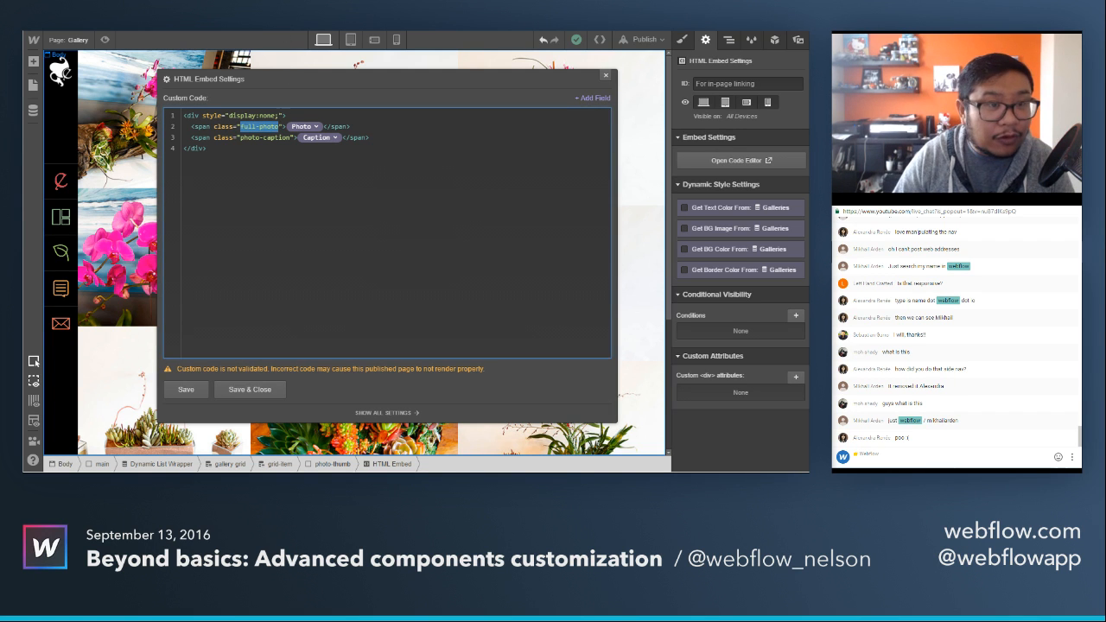
key("ctrl+c")
key("ctrl+Tab")
key("ctrl+f")
key("ctrl+v")
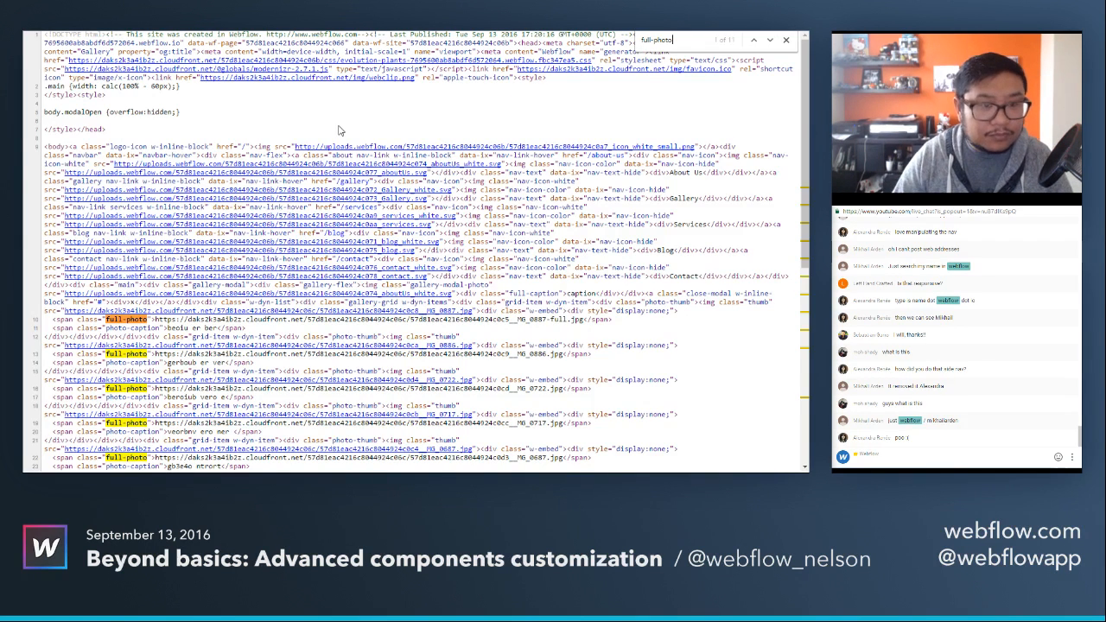
scroll(346, 190, "down", 3)
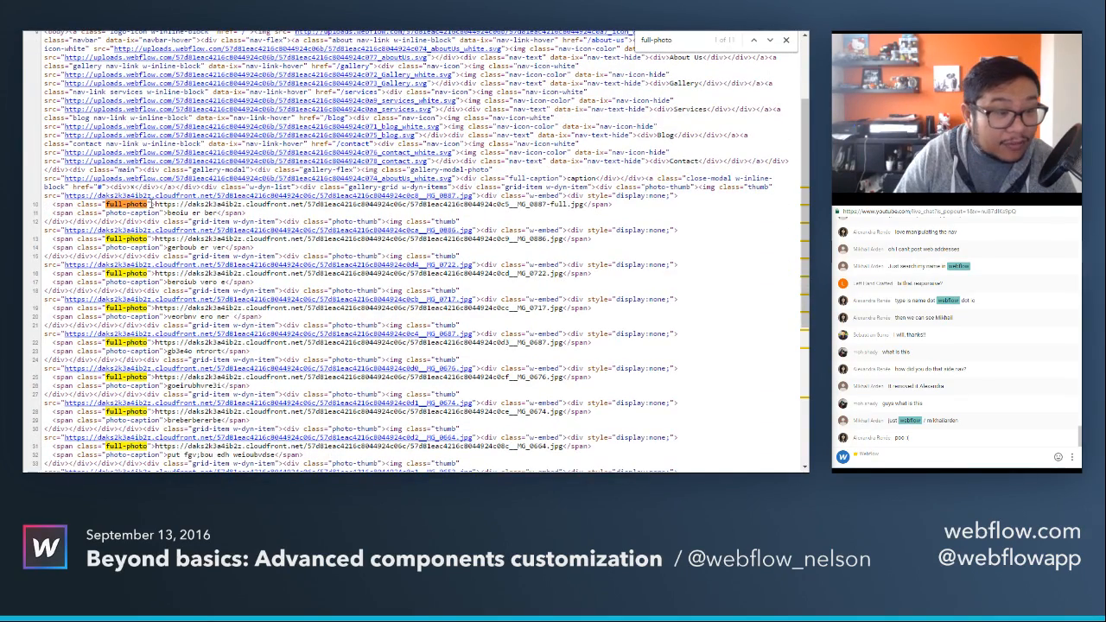
left_click_drag(152, 204, 586, 205)
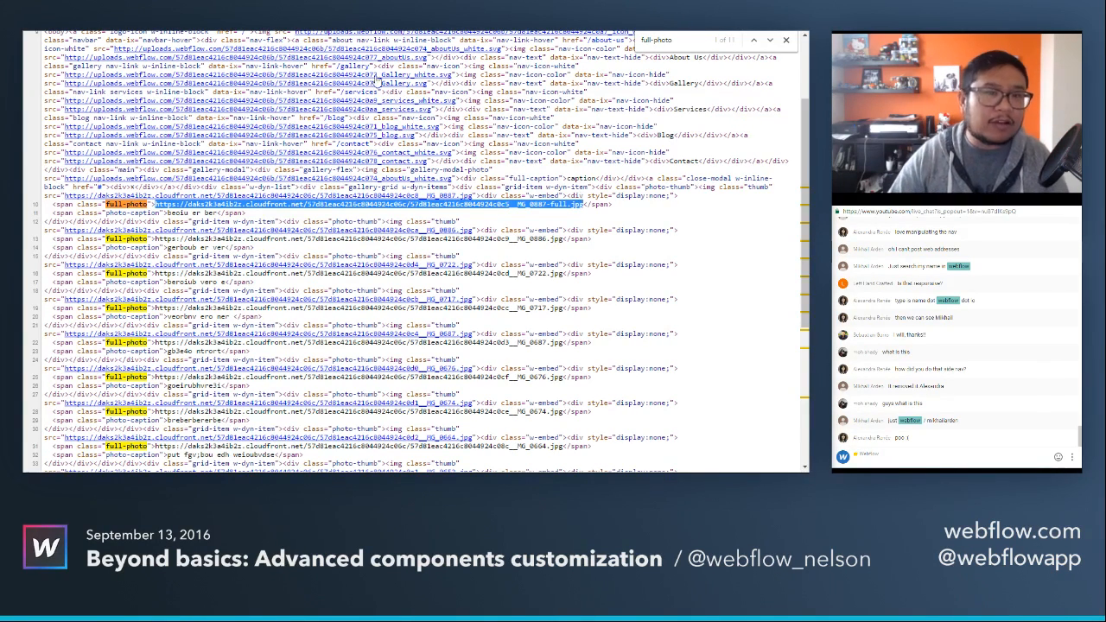
Go back to the HTML Embed's code, highlight its display:none style, and close the code editor without changes.
left_click(242, 12)
left_click(165, 12)
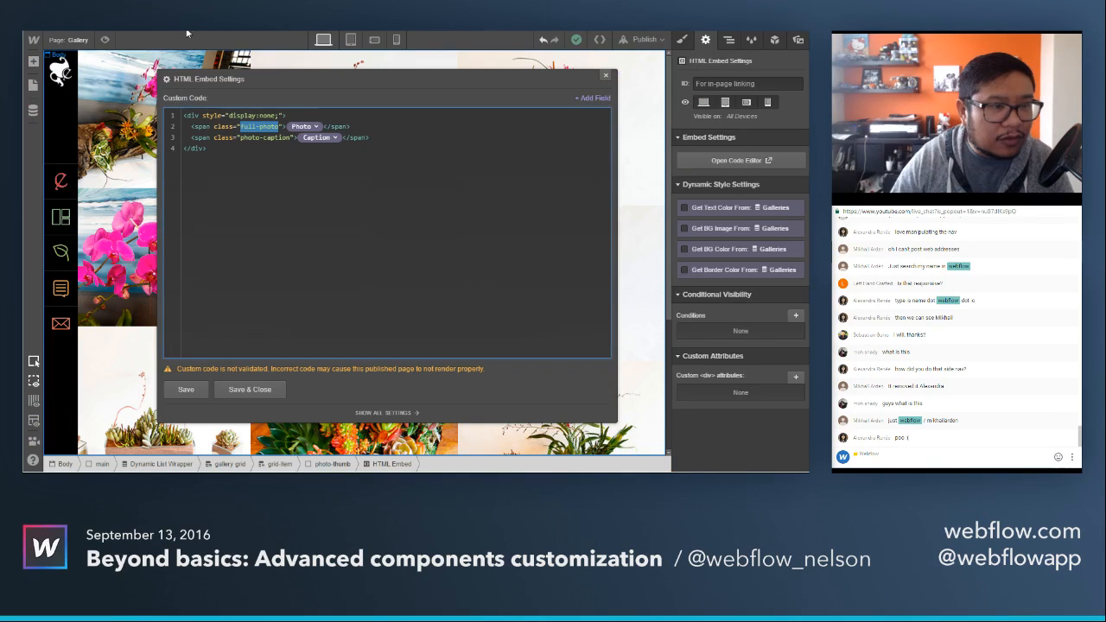
left_click_drag(555, 80, 509, 108)
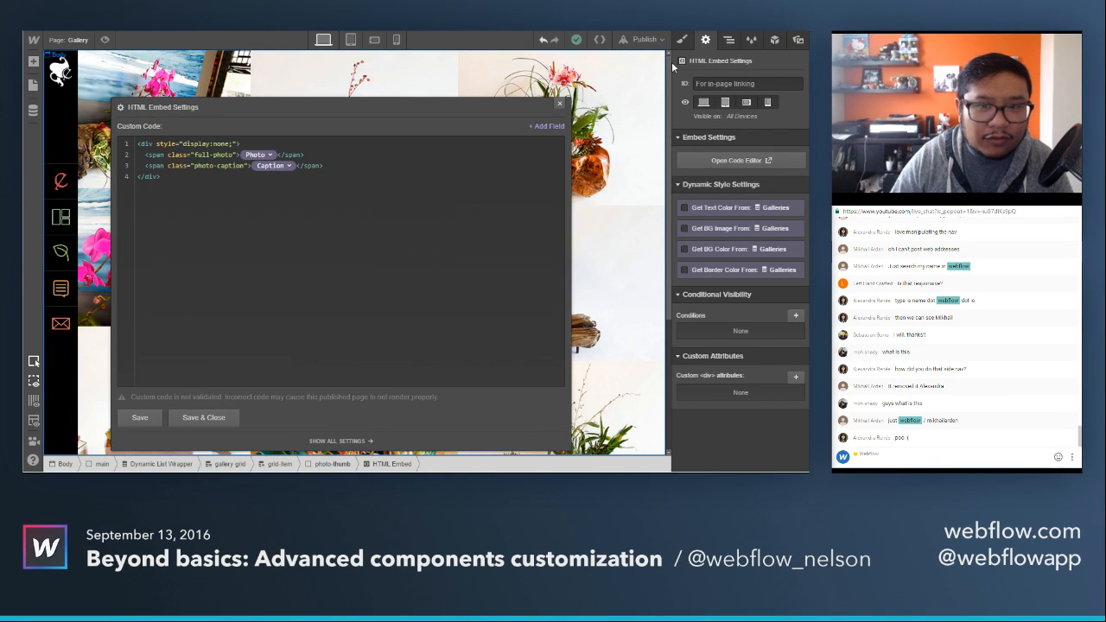
left_click(728, 39)
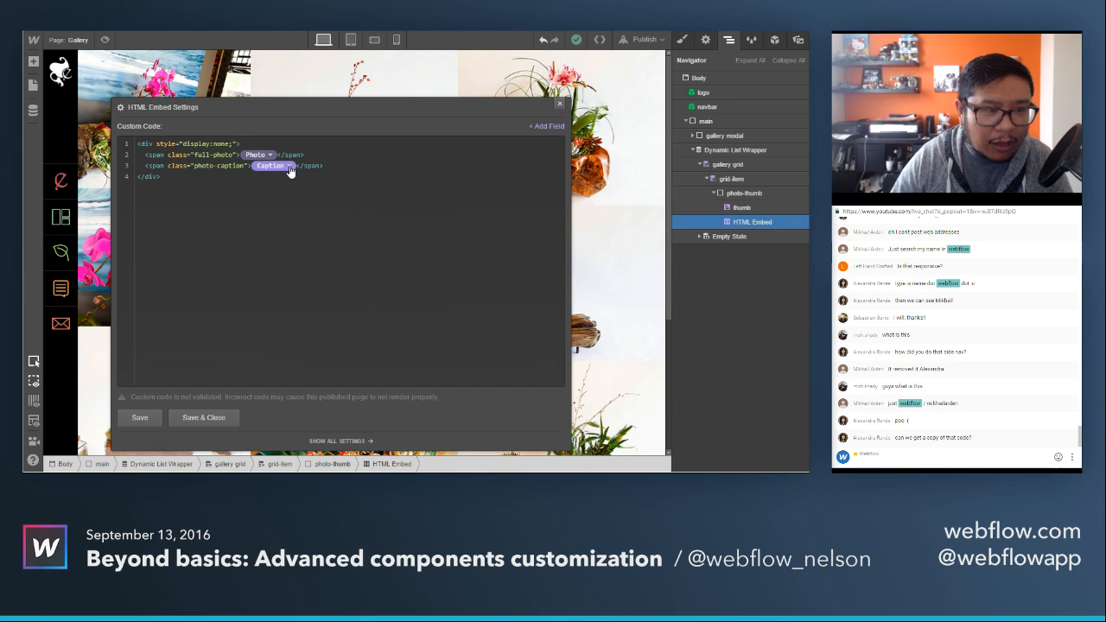
left_click_drag(179, 144, 234, 144)
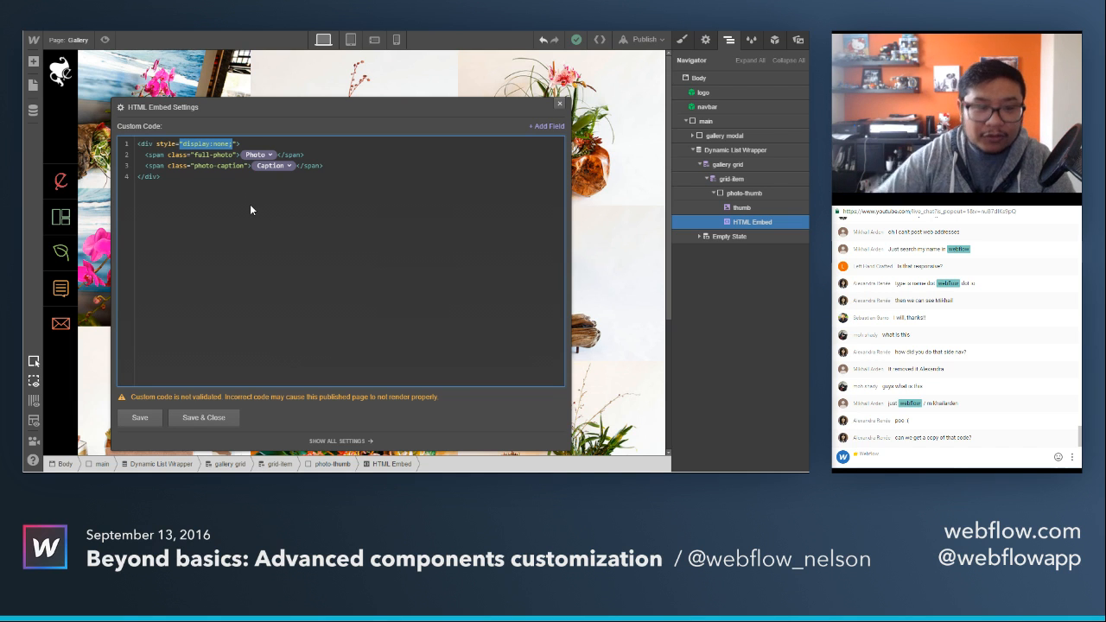
left_click(559, 105)
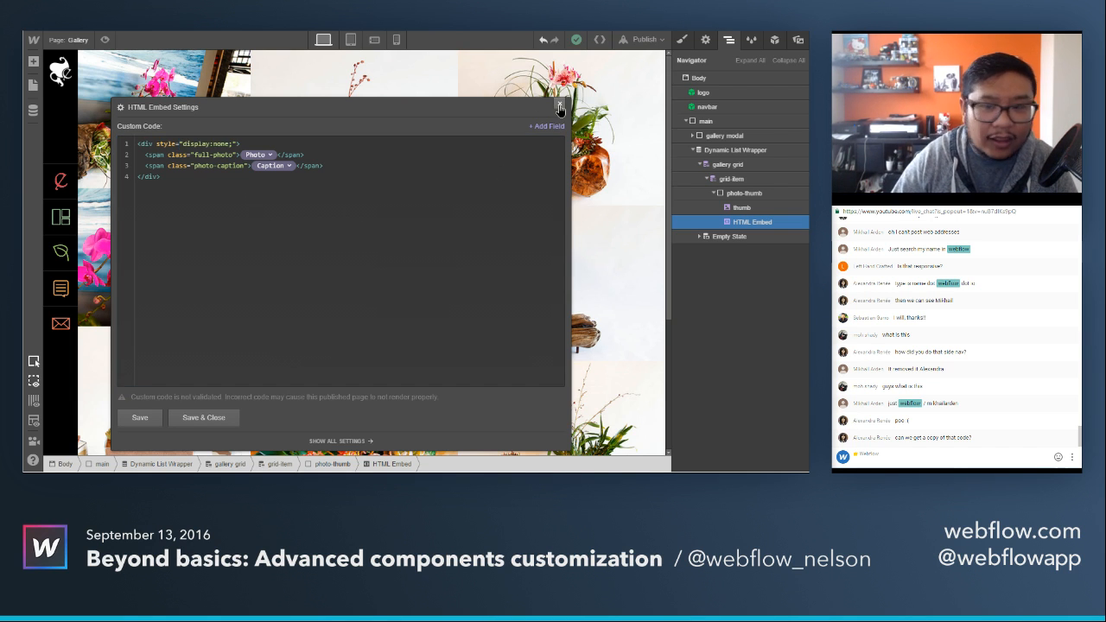
left_click(559, 107)
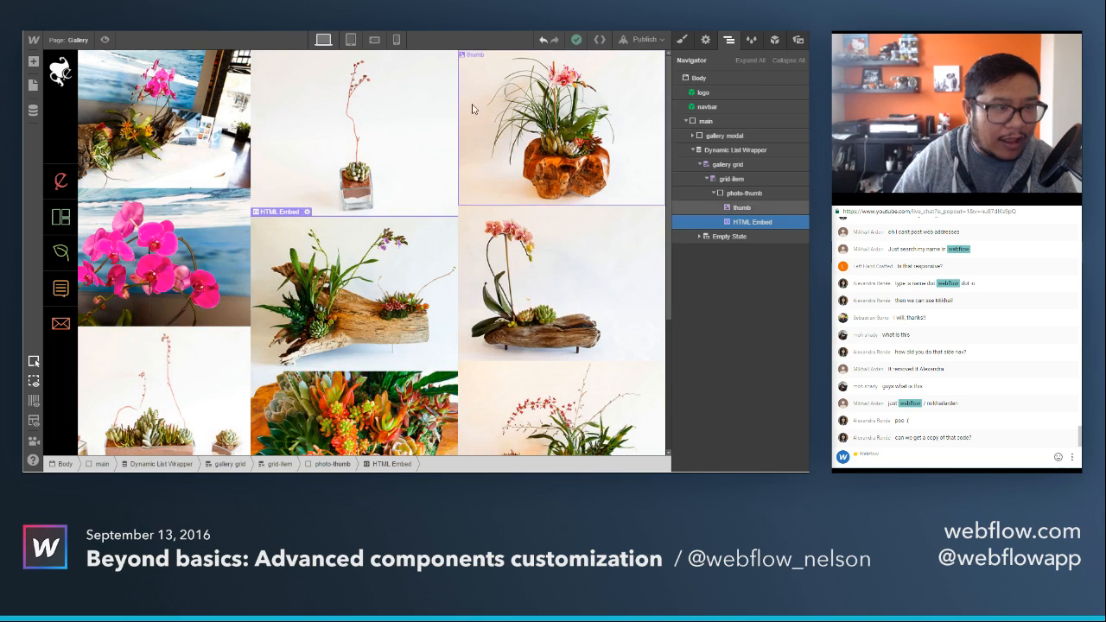
Open the Gallery page's settings and review the custom script before the closing body tag.
left_click(32, 85)
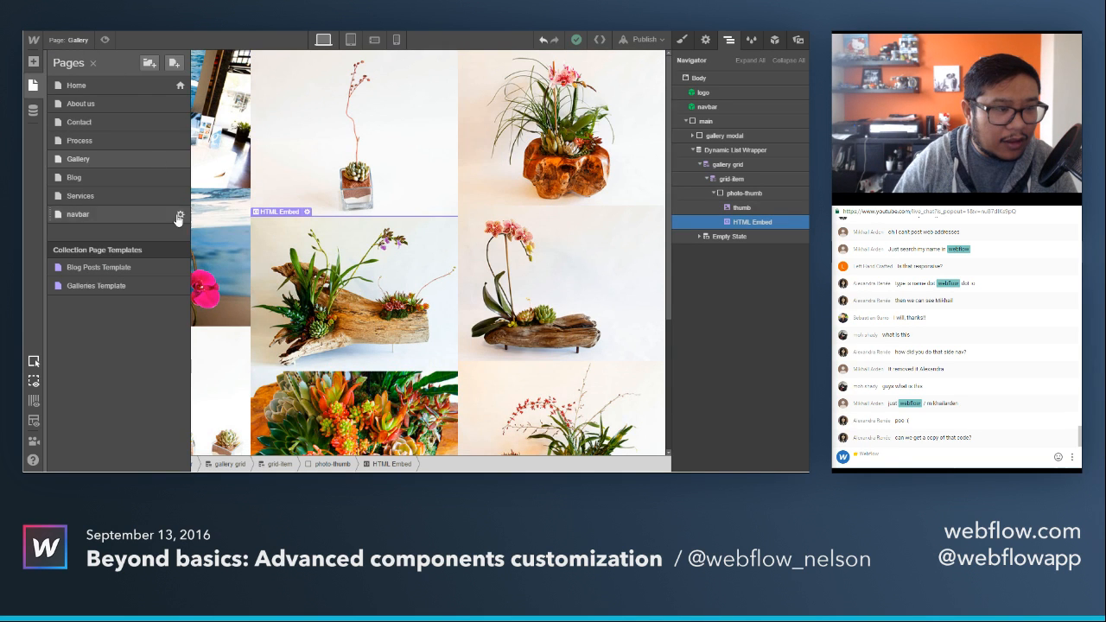
left_click(180, 163)
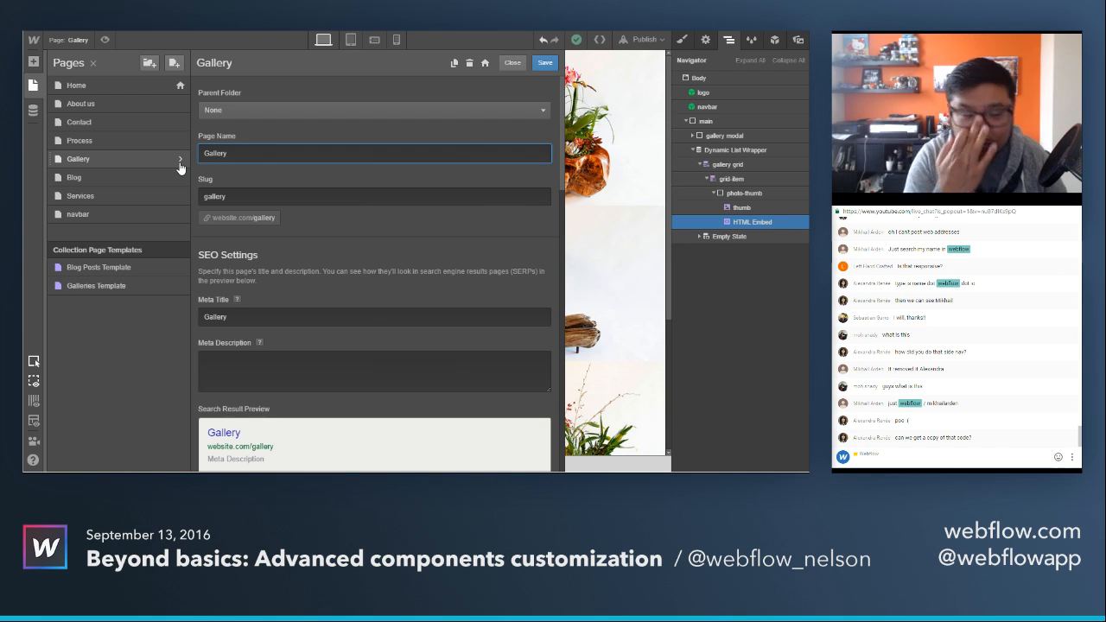
scroll(403, 256, "down", 10)
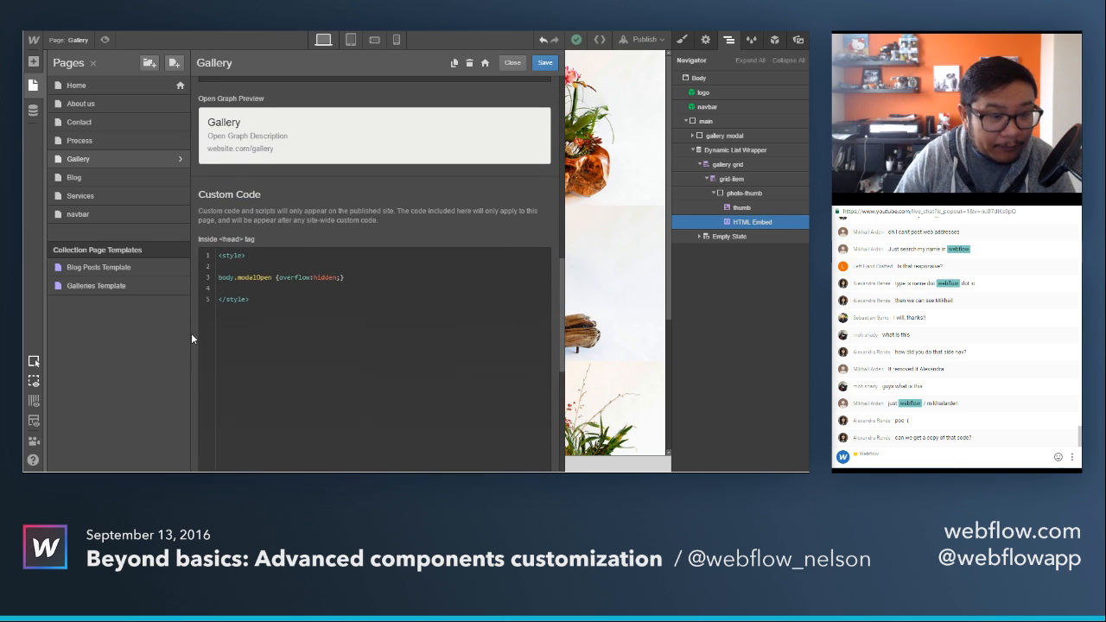
scroll(204, 322, "down", 5)
scroll(351, 439, "down", 2)
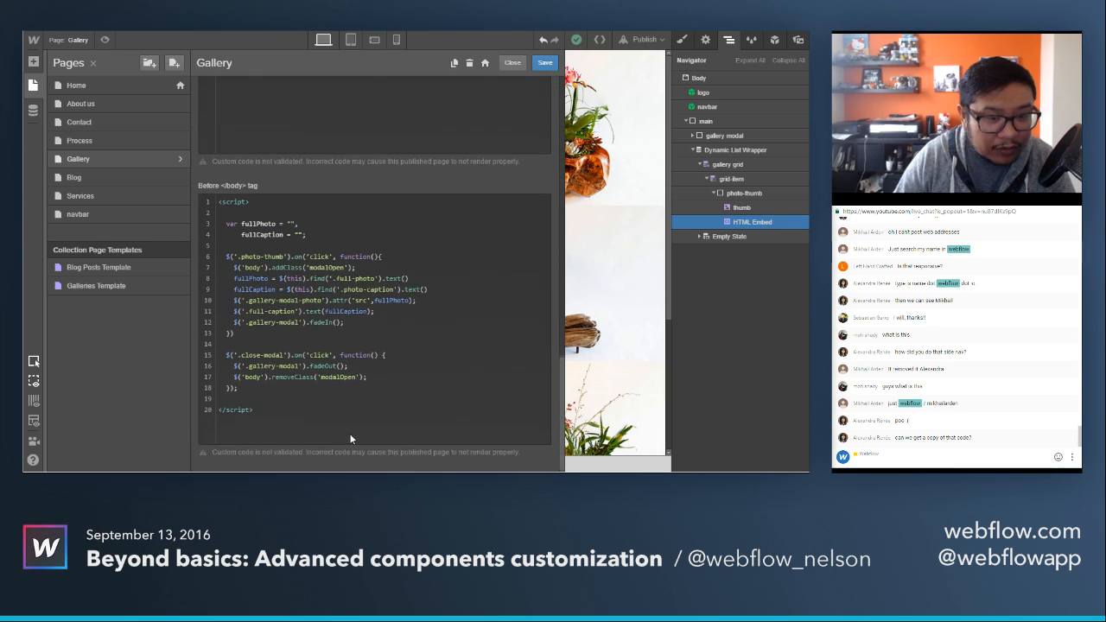
left_click(326, 333)
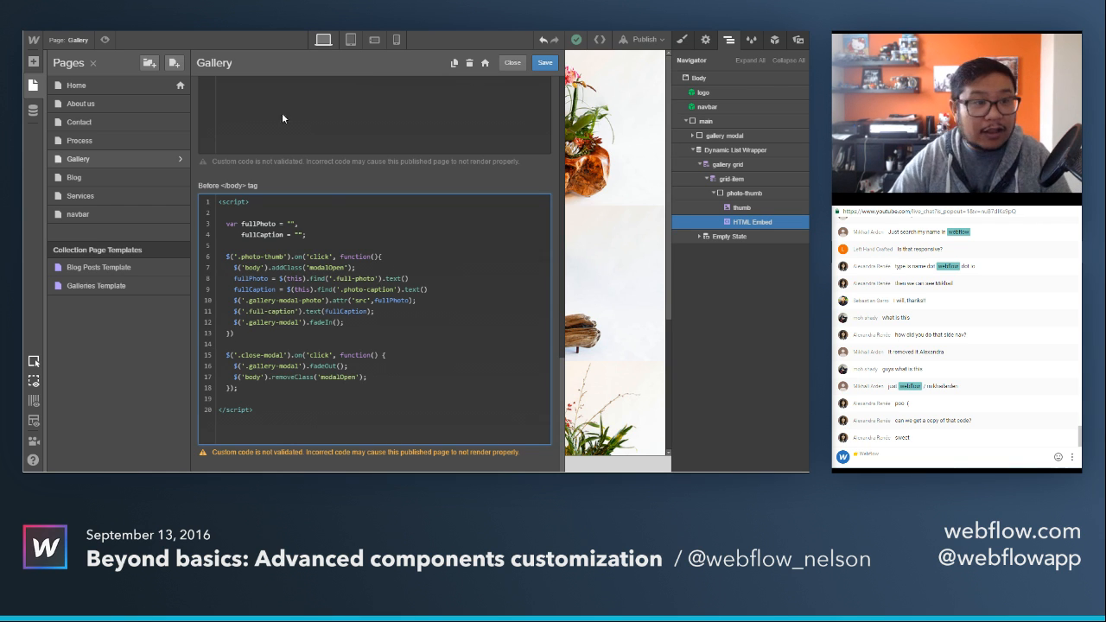
In the page source, highlight the first full-photo class, open the thumbnail image linked above it, and return to the source.
left_click(332, 32)
left_click(151, 204)
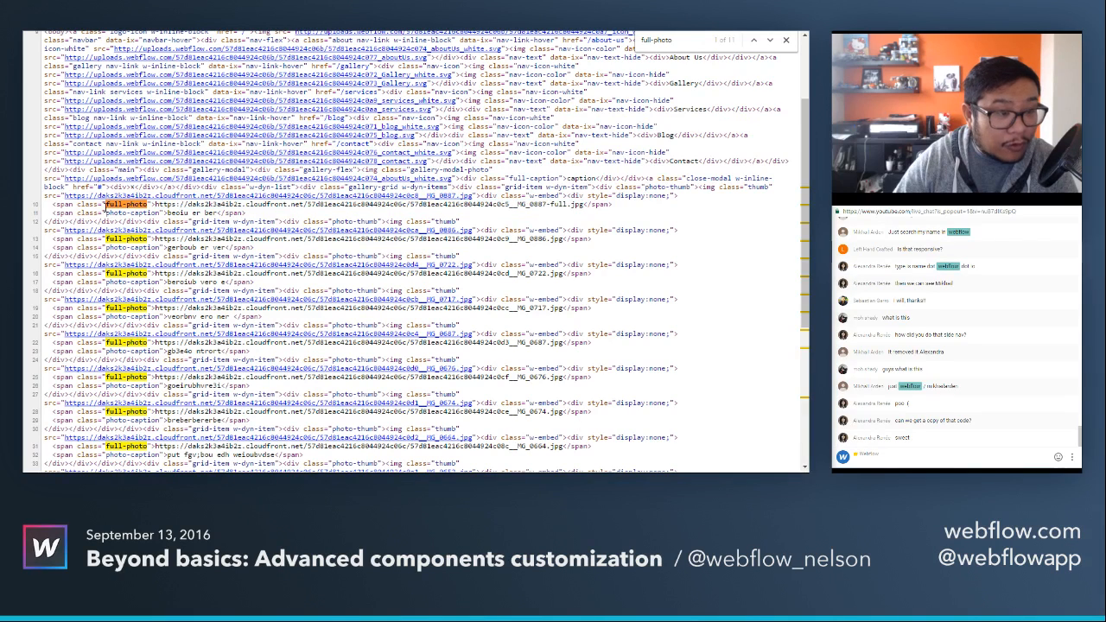
left_click_drag(102, 204, 150, 204)
left_click(157, 196)
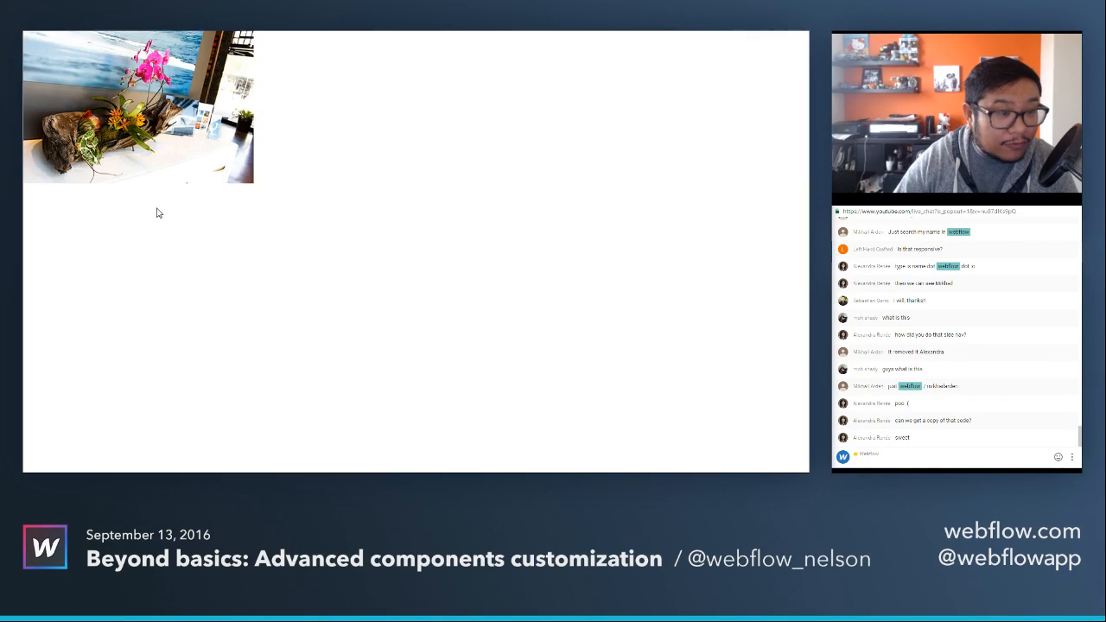
left_click(333, 32)
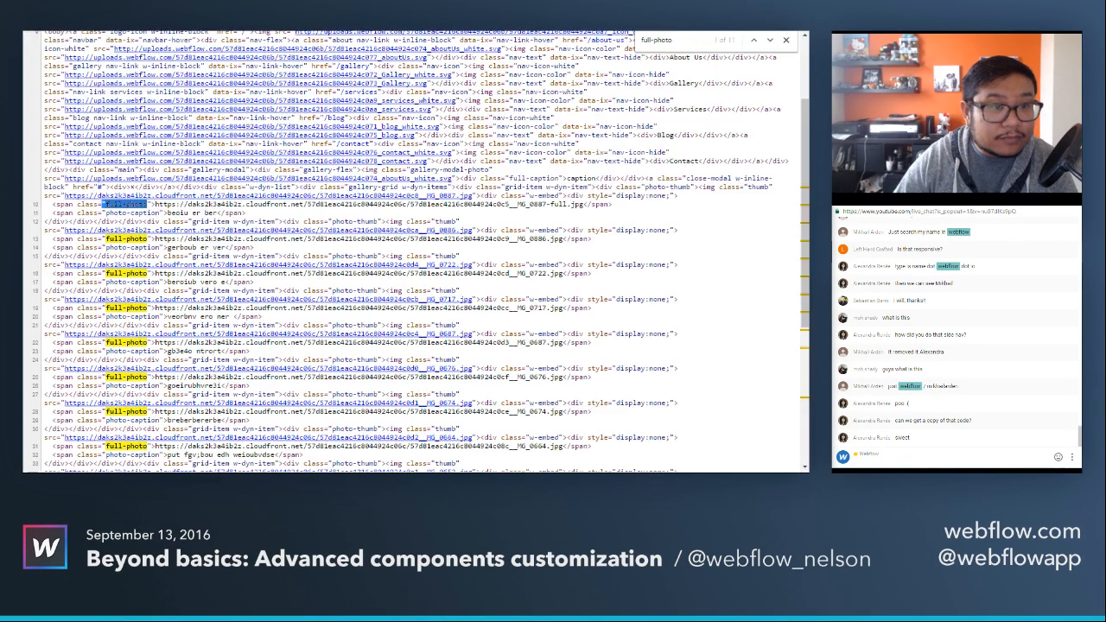
left_click(176, 207)
Compare the Gallery script with the page source and highlight the image URL inside the first full-photo span.
key("ctrl+shift+Tab")
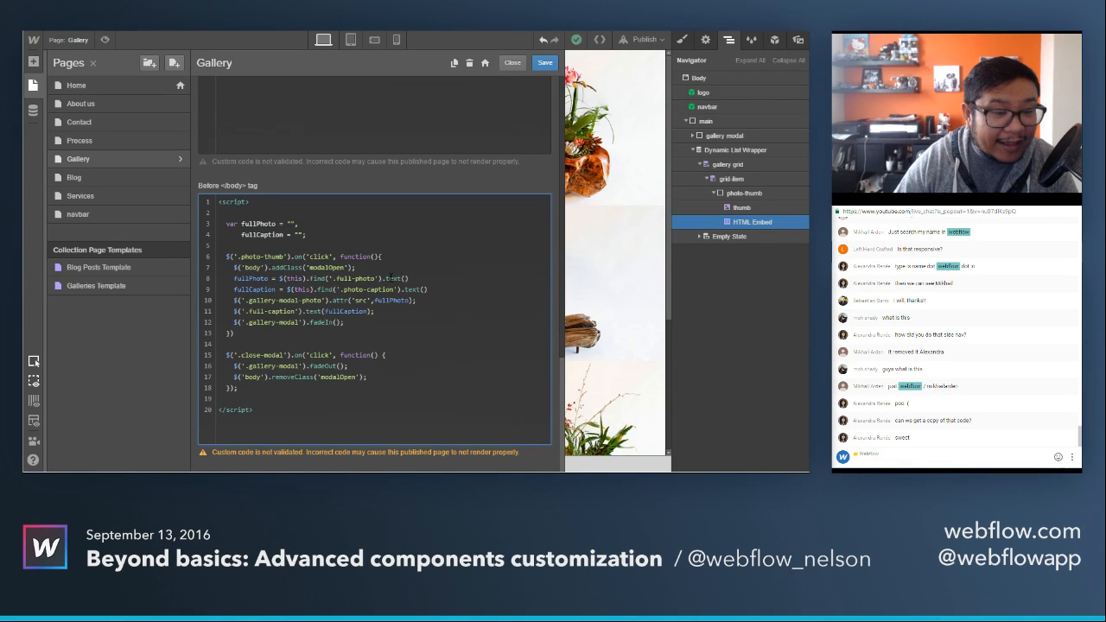
key("ctrl+Tab")
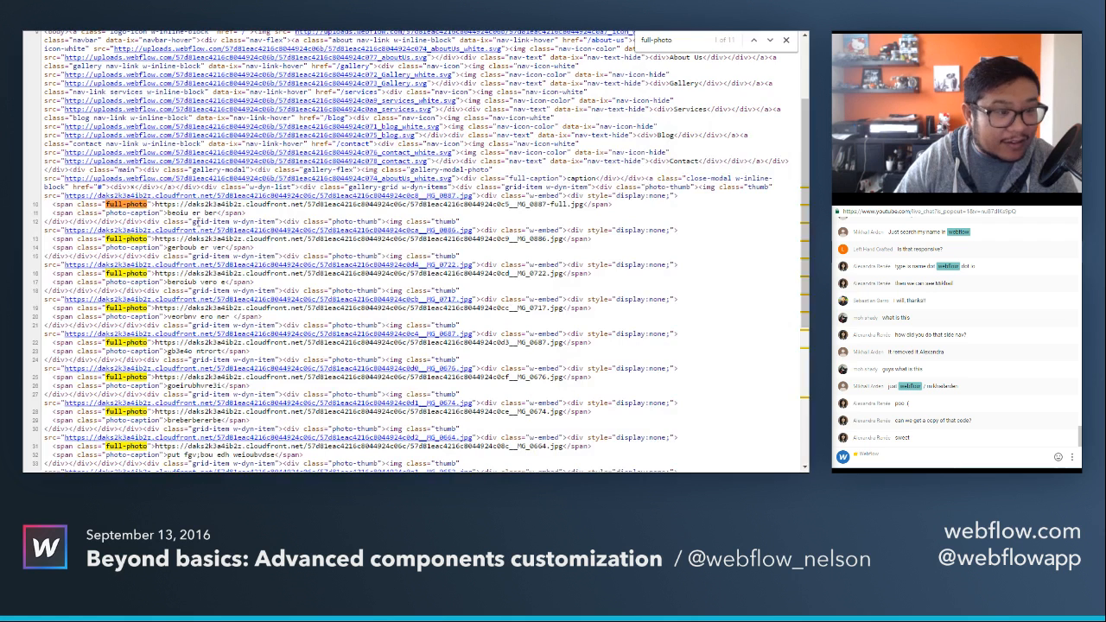
left_click_drag(153, 205, 589, 205)
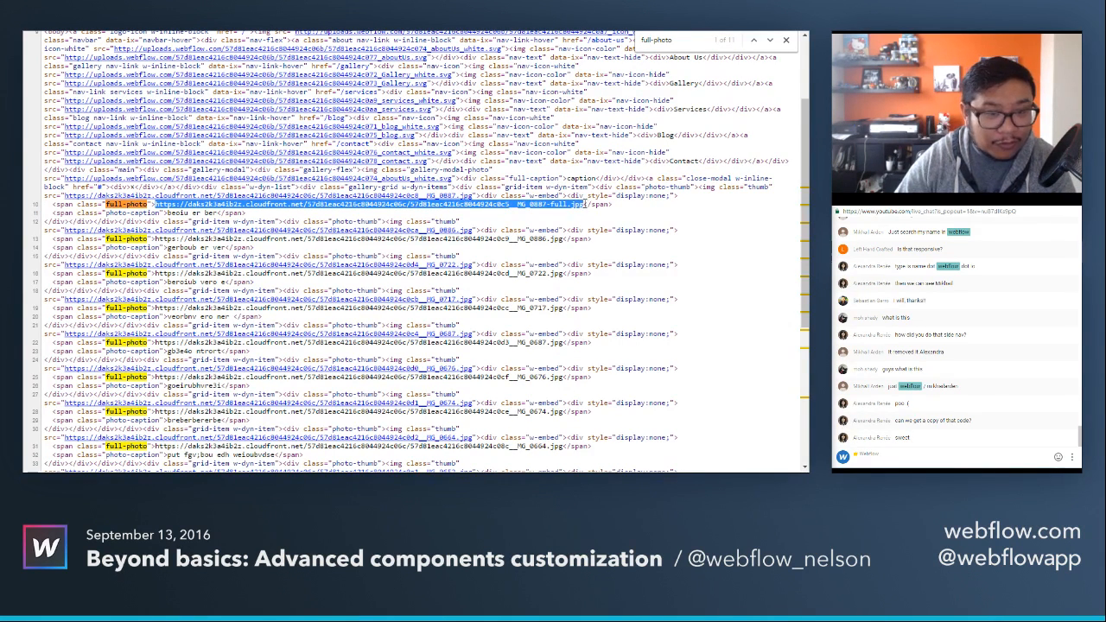
Return to the Gallery page's script and highlight the fullPhoto and fullCaption assignments in the photo-thumb click function.
key("ctrl+shift+Tab")
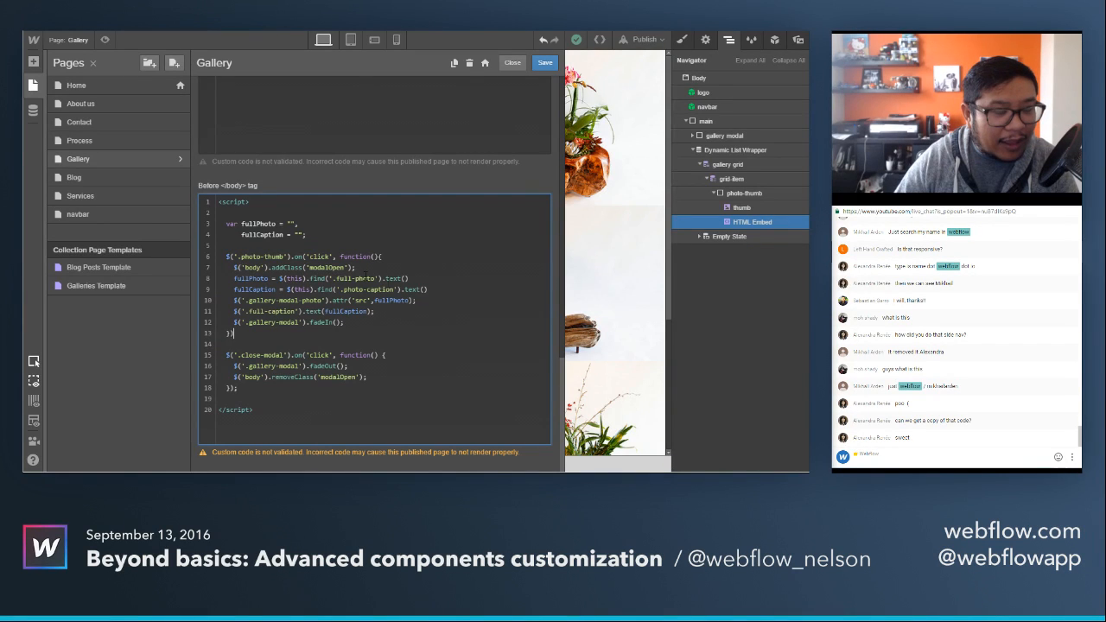
double_click(250, 278)
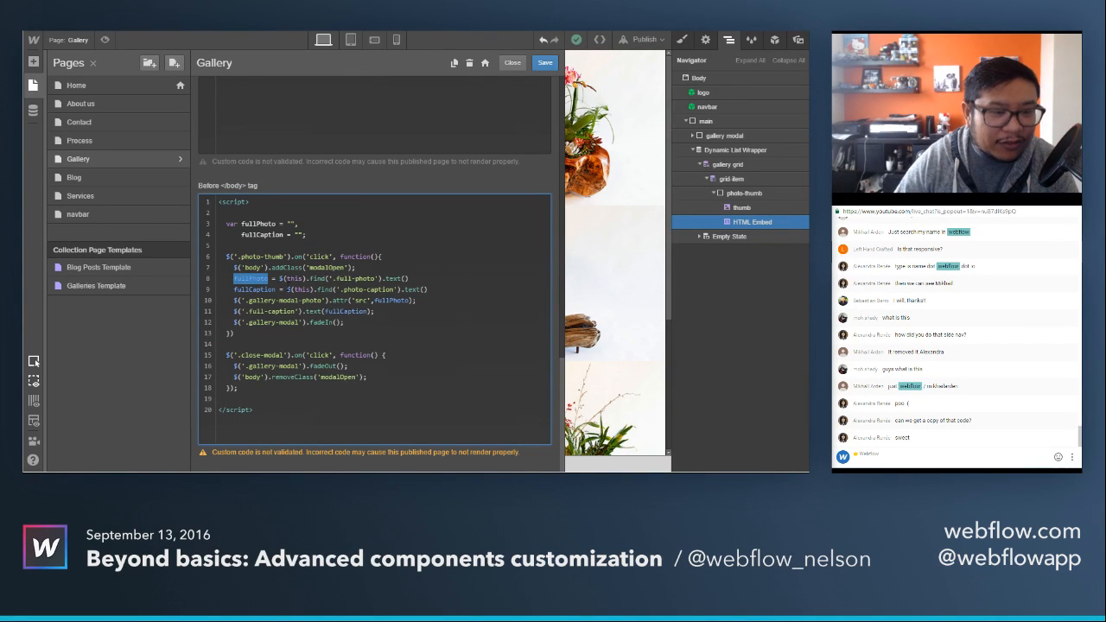
double_click(267, 290)
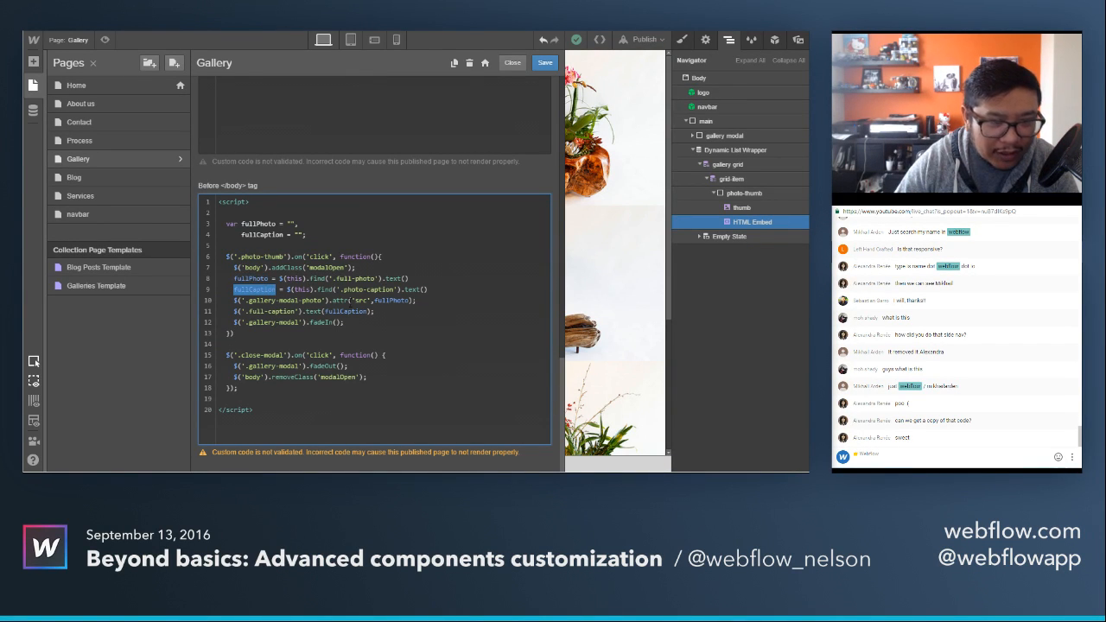
Highlight the .gallery-modal-photo selector, the fullPhoto variable and the src attribute in the Gallery script, and close the page settings.
left_click_drag(246, 300, 322, 300)
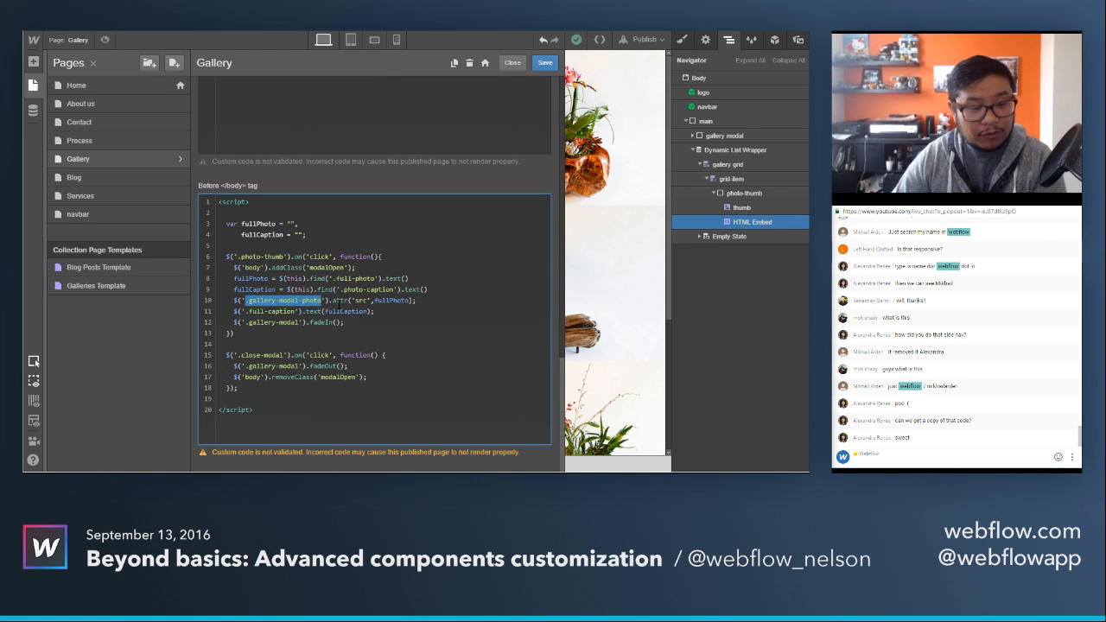
double_click(381, 301)
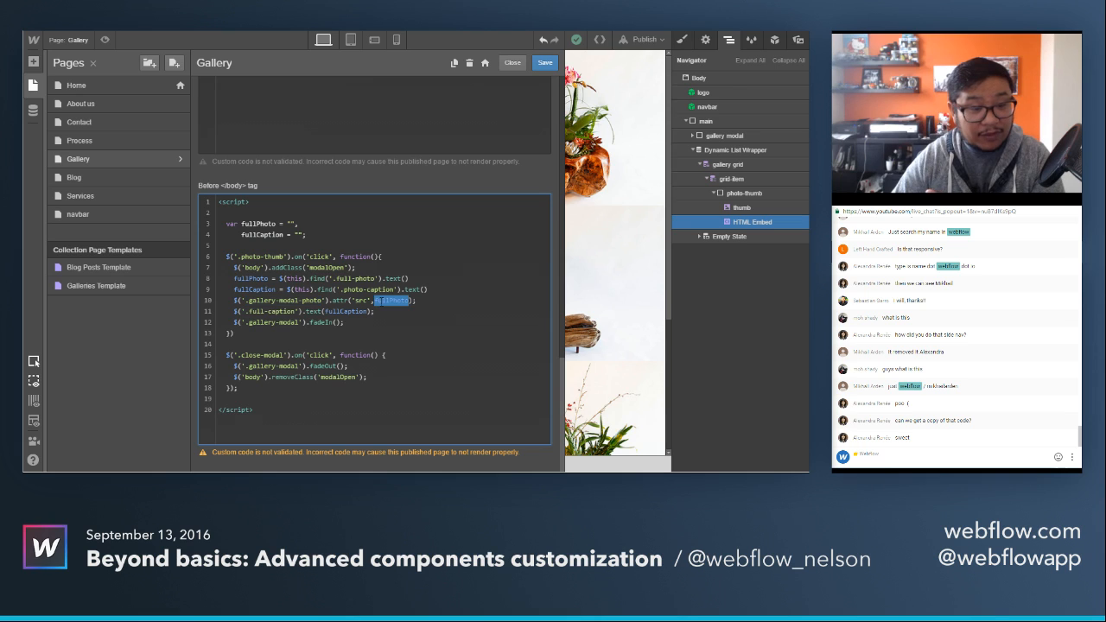
double_click(360, 301)
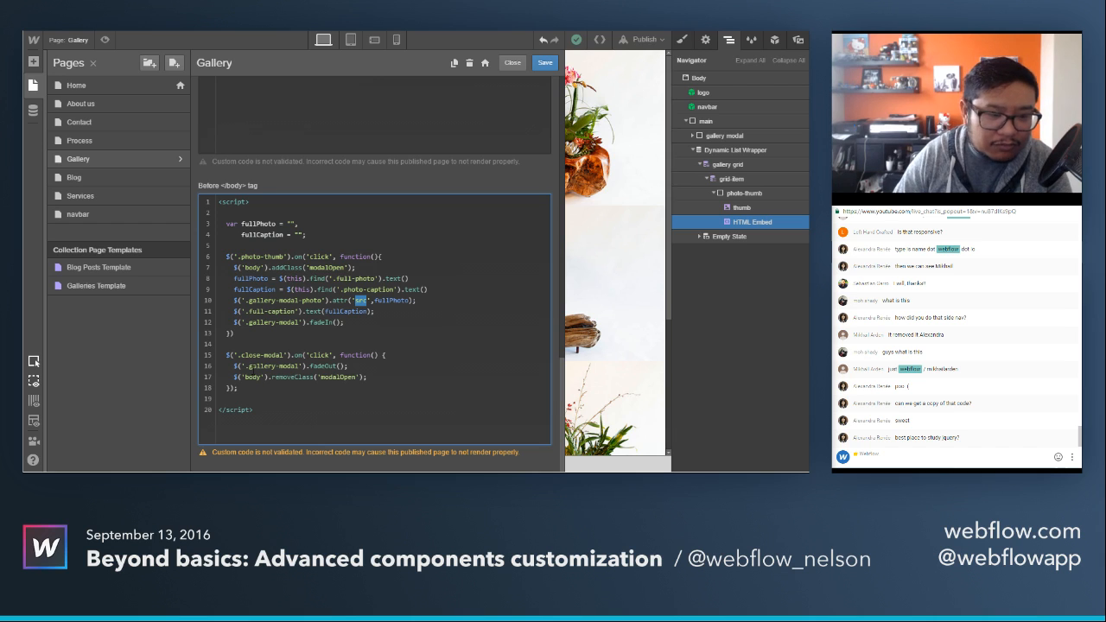
left_click(511, 65)
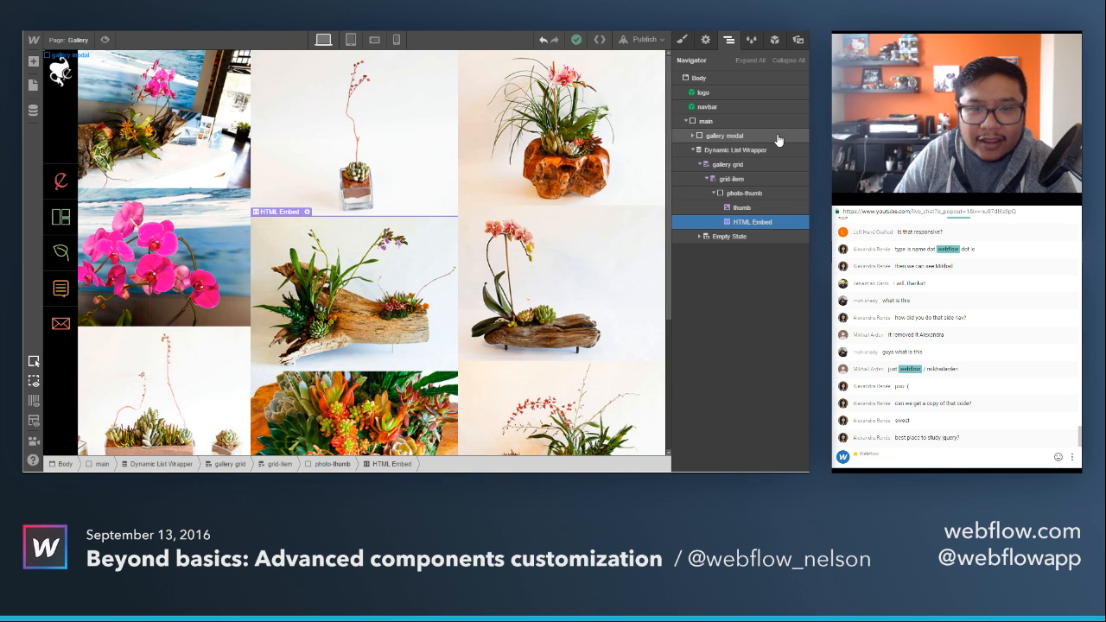
Set the gallery modal's display to block and select its photo and caption elements to check their class names.
left_click(778, 137)
left_click(683, 40)
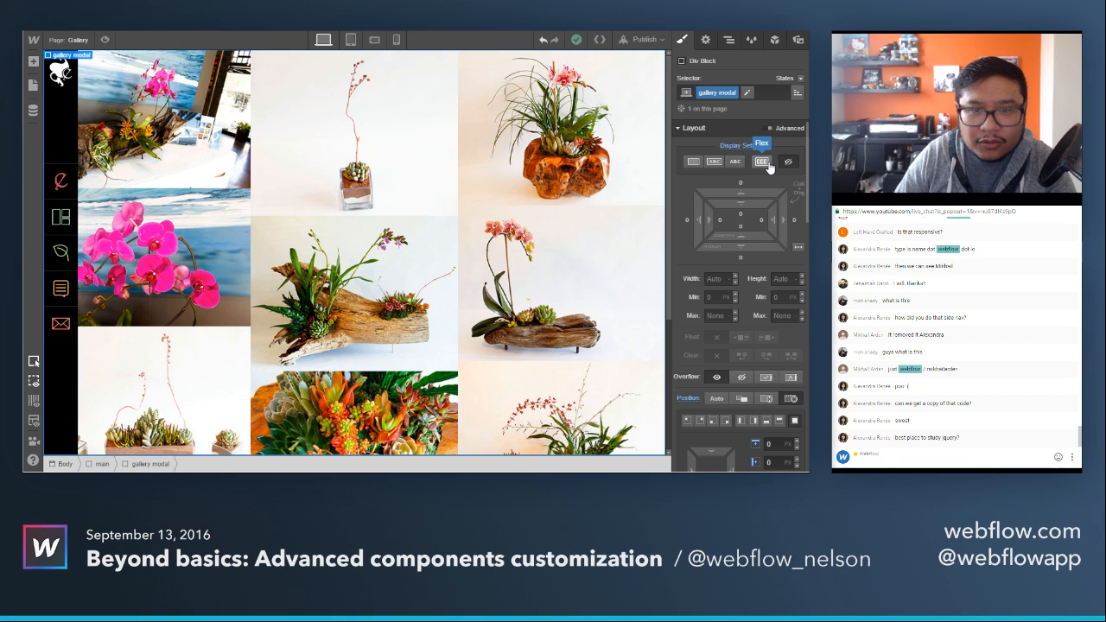
left_click(691, 163)
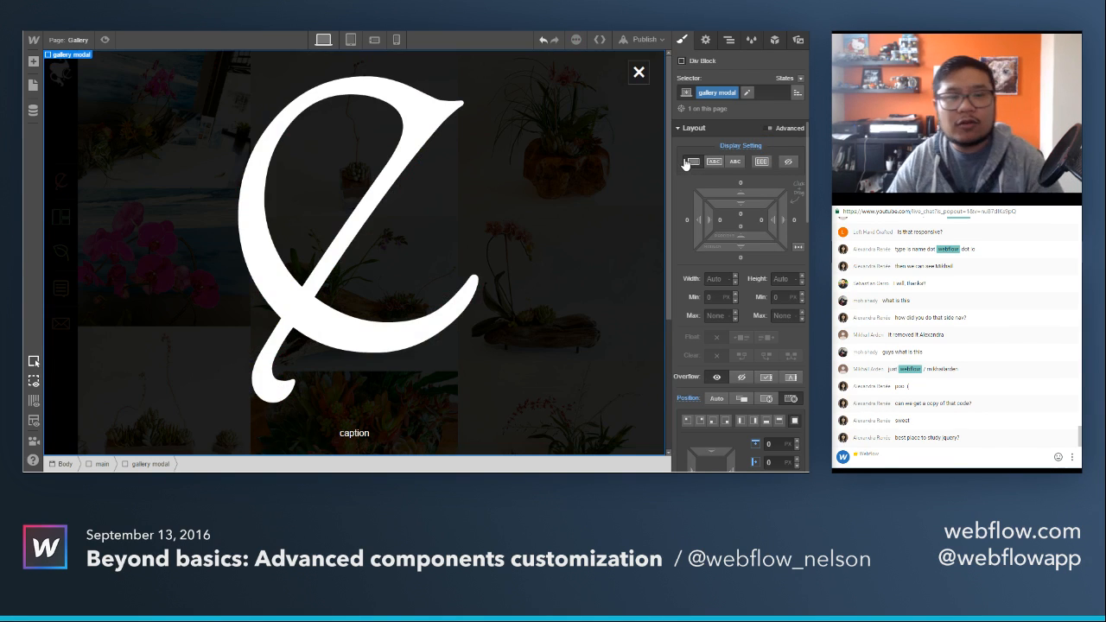
left_click(311, 164)
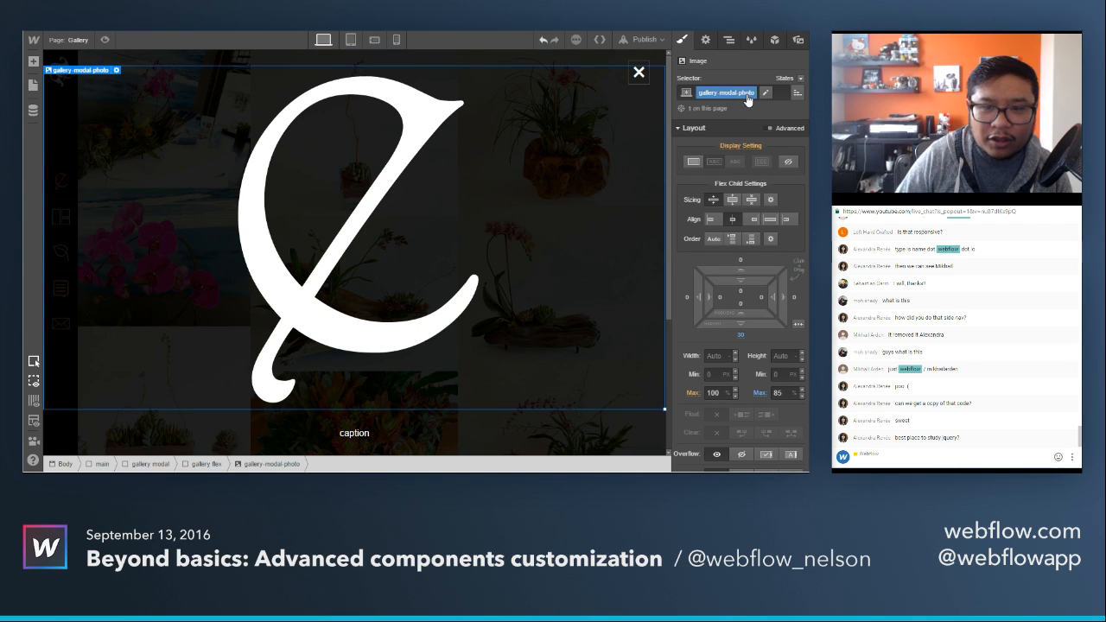
left_click(357, 435)
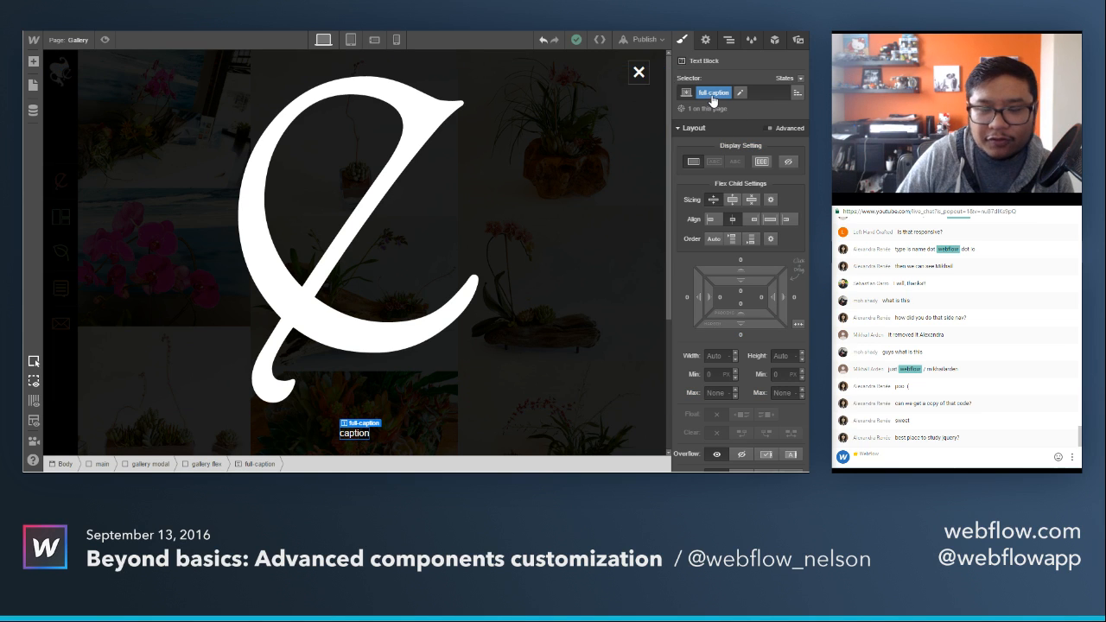
Review how the Gallery page's script passes fullPhoto to .gallery-modal-photo and fullCaption to .full-caption, and return to the canvas.
left_click(78, 42)
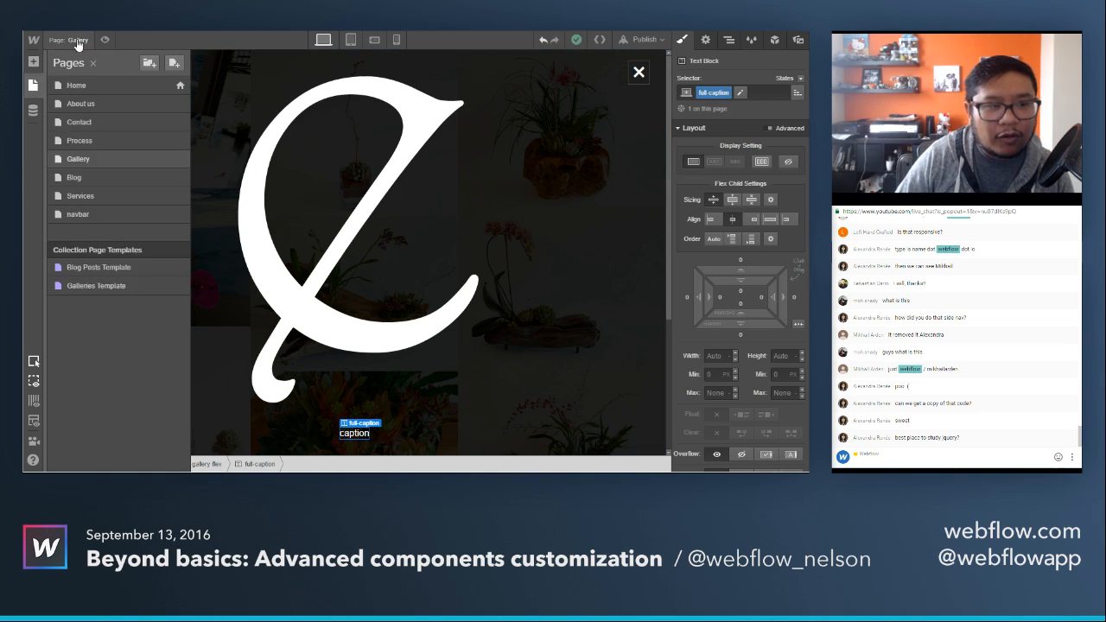
left_click(179, 160)
scroll(390, 340, "down", 10)
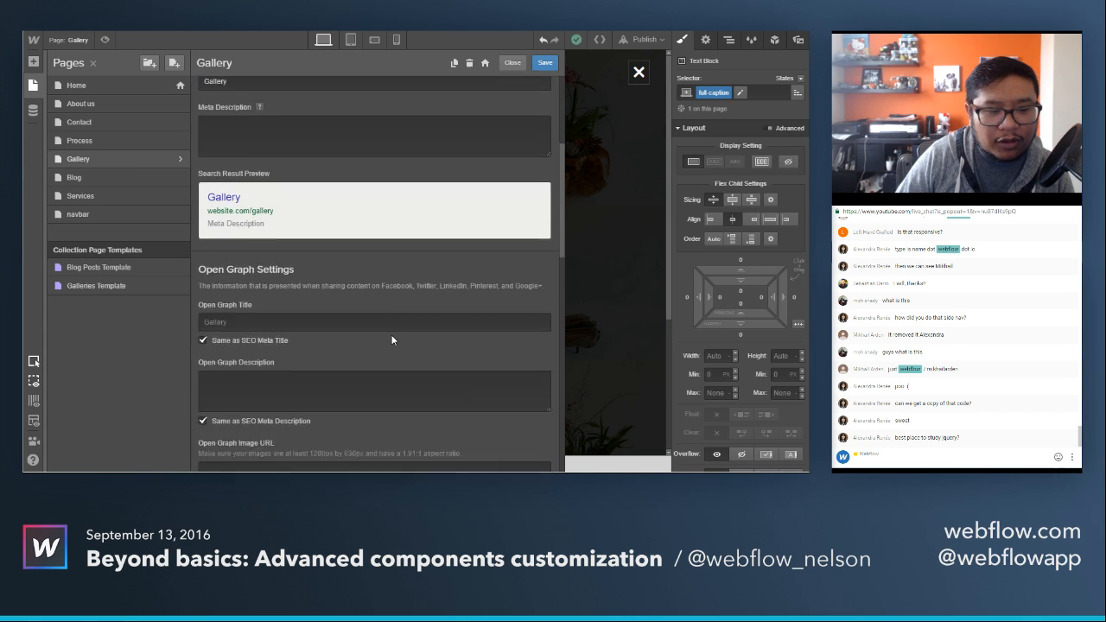
scroll(391, 334, "down", 5)
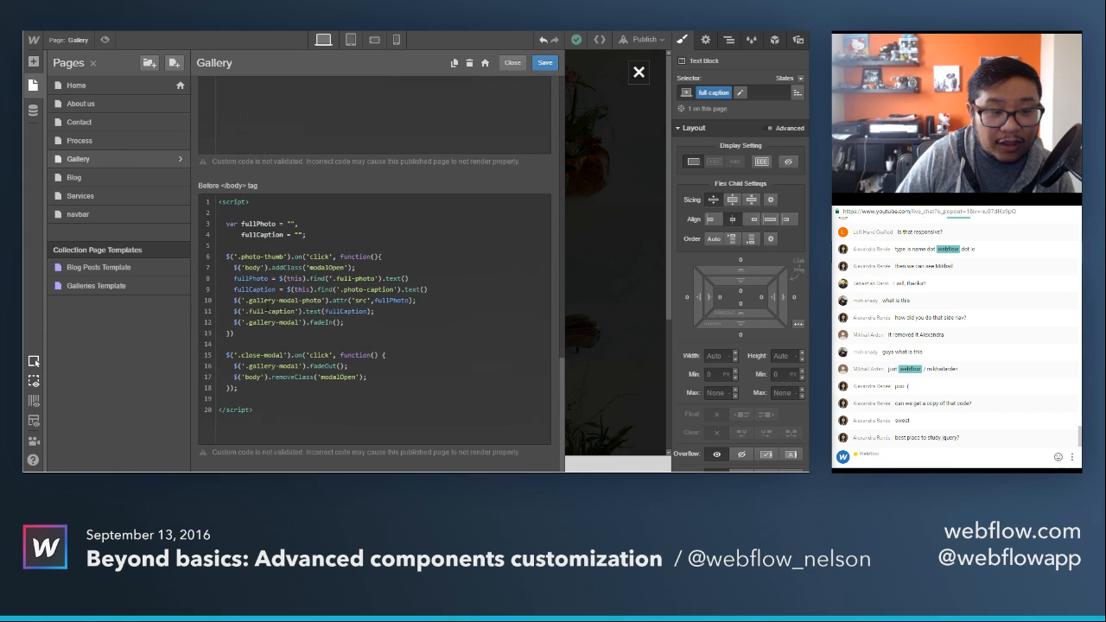
left_click_drag(259, 300, 322, 302)
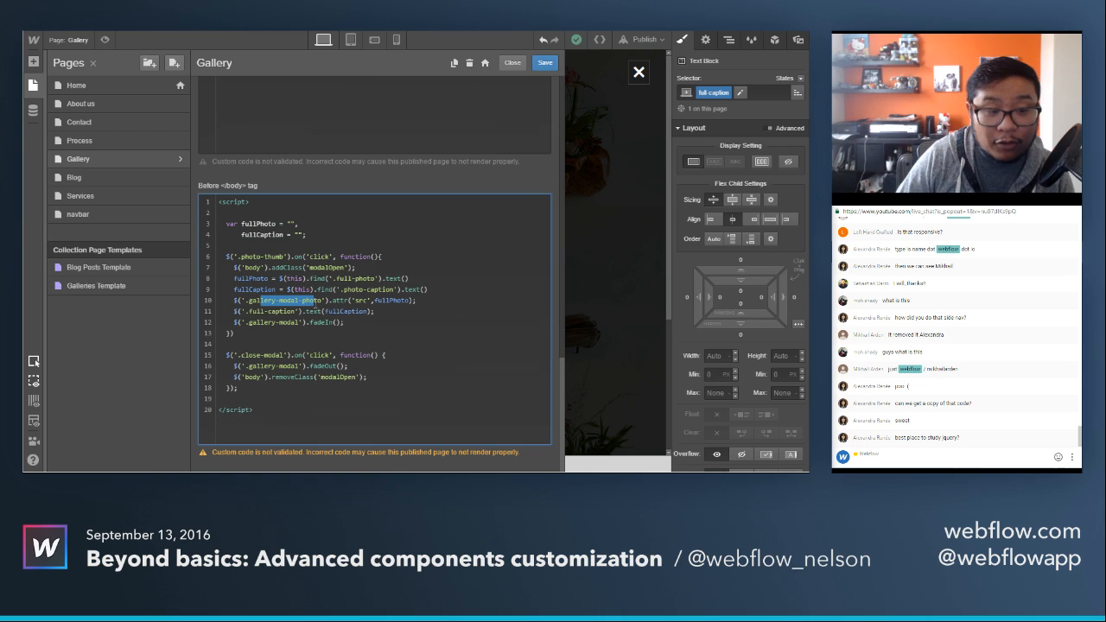
double_click(380, 300)
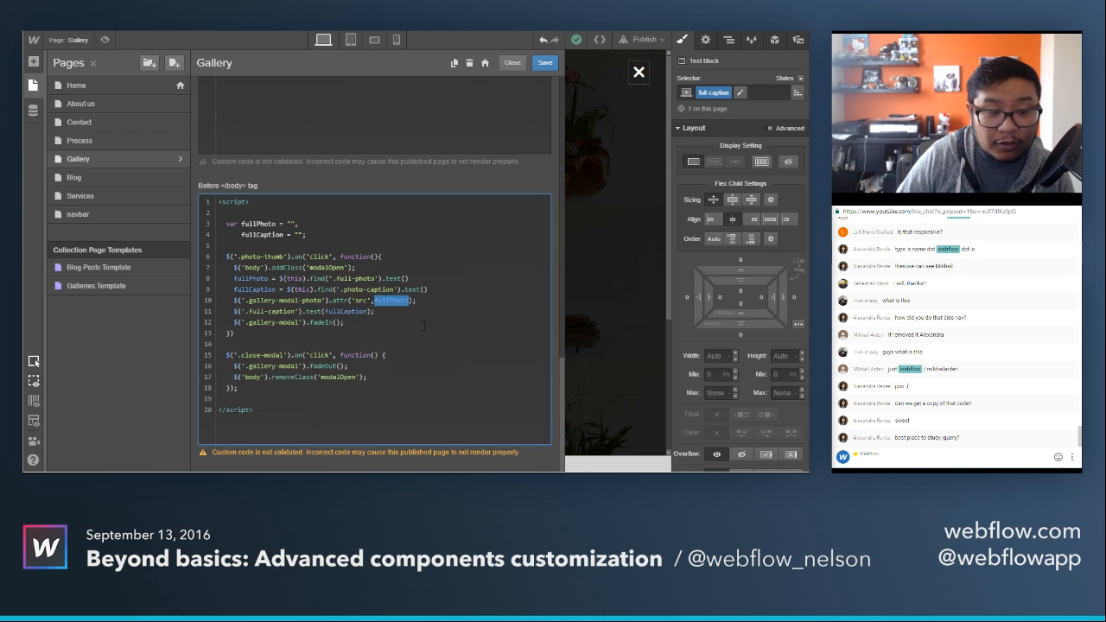
left_click_drag(250, 311, 295, 311)
double_click(350, 311)
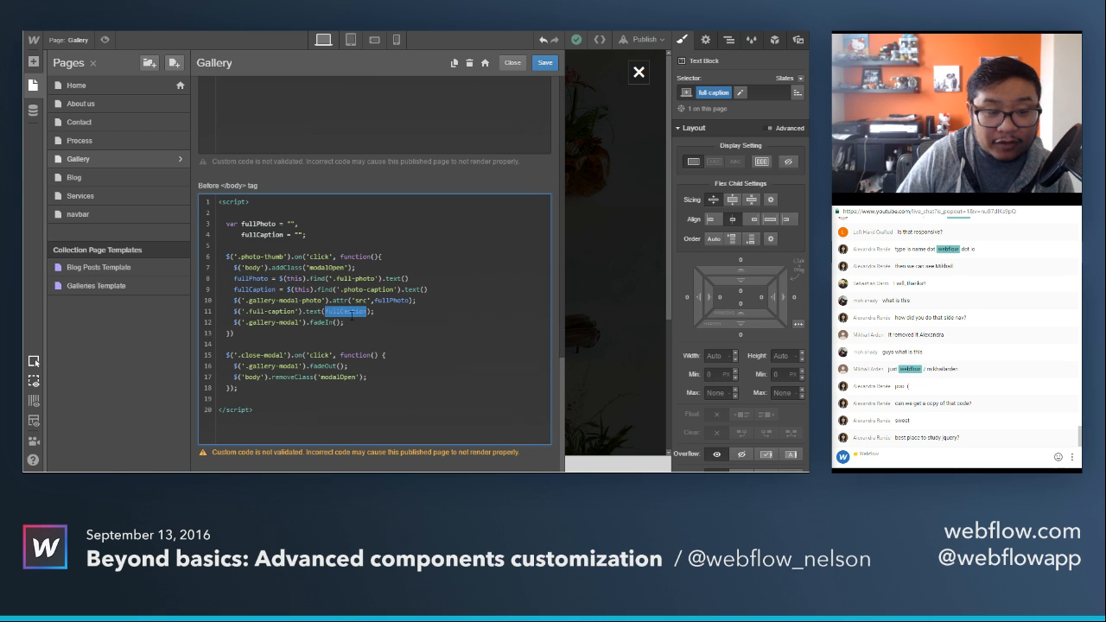
left_click(437, 335)
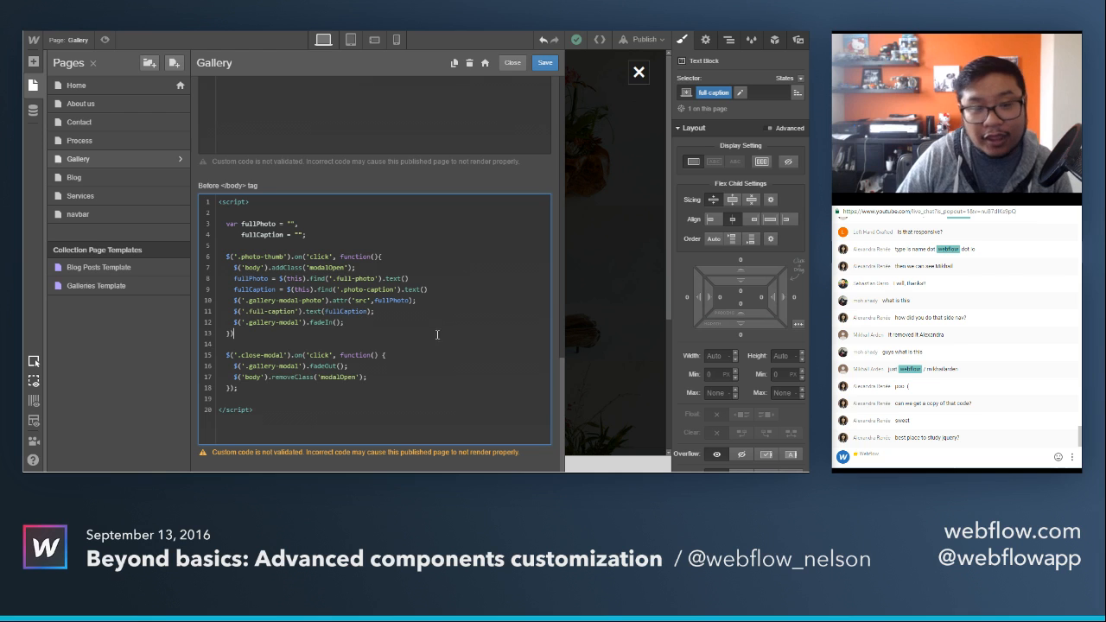
left_click(512, 63)
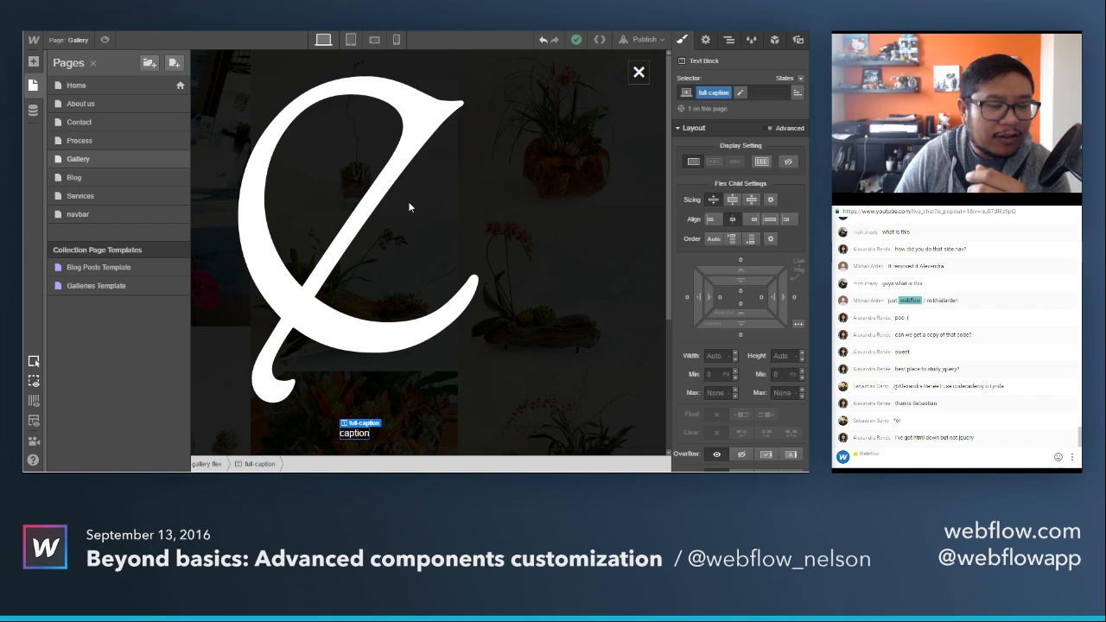
left_click(409, 207)
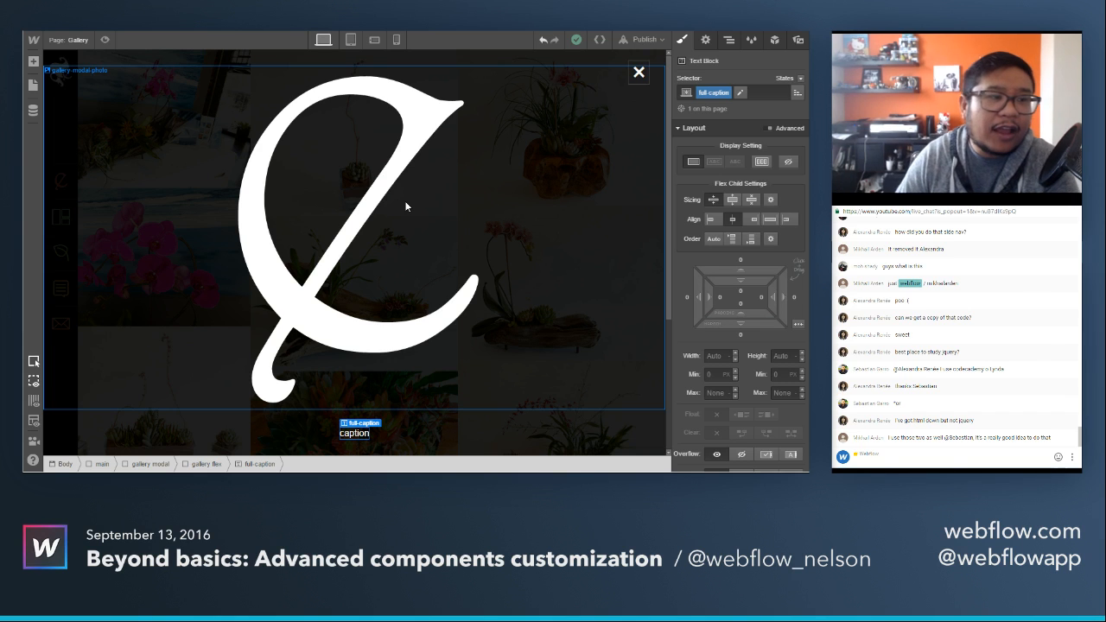
Switch to the Home page and open the navbar symbol for editing.
left_click(76, 40)
left_click(76, 86)
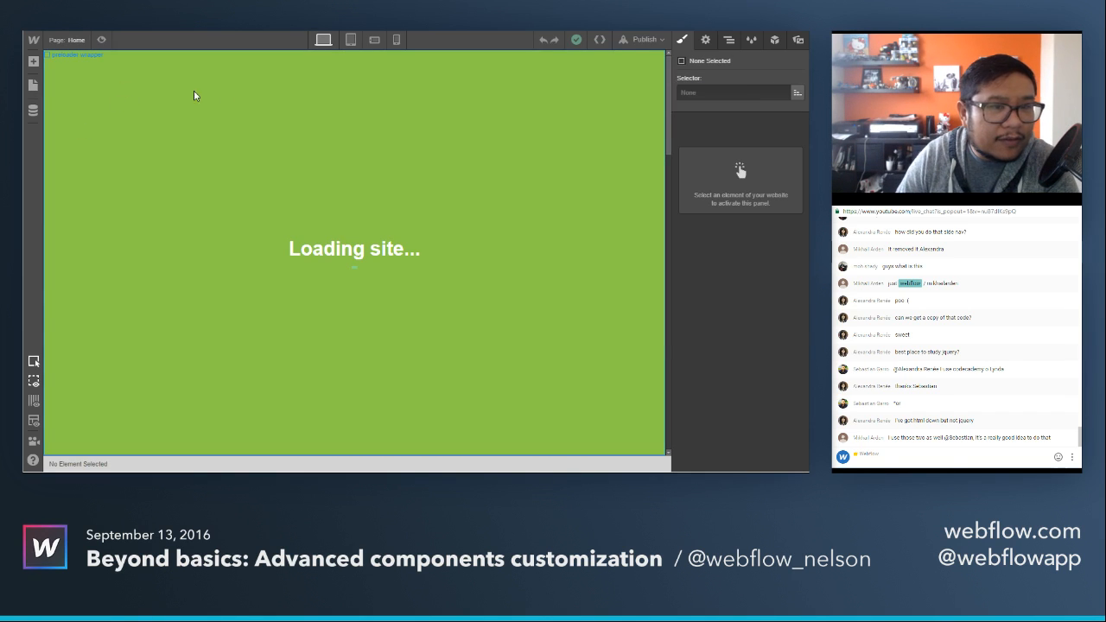
left_click(500, 116)
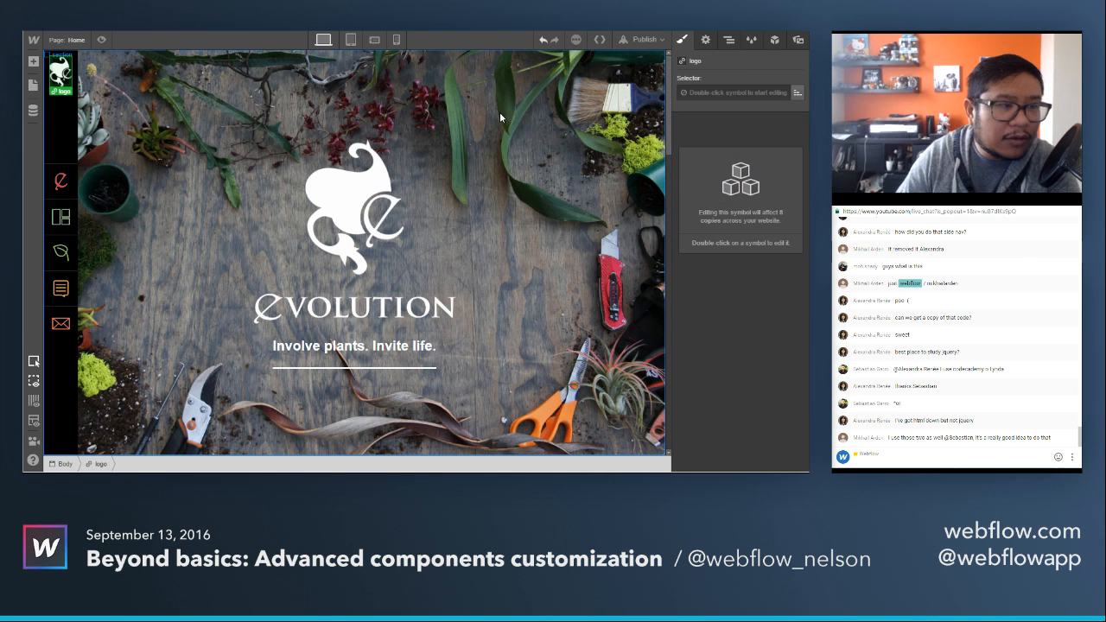
double_click(69, 132)
mouse_move(90, 133)
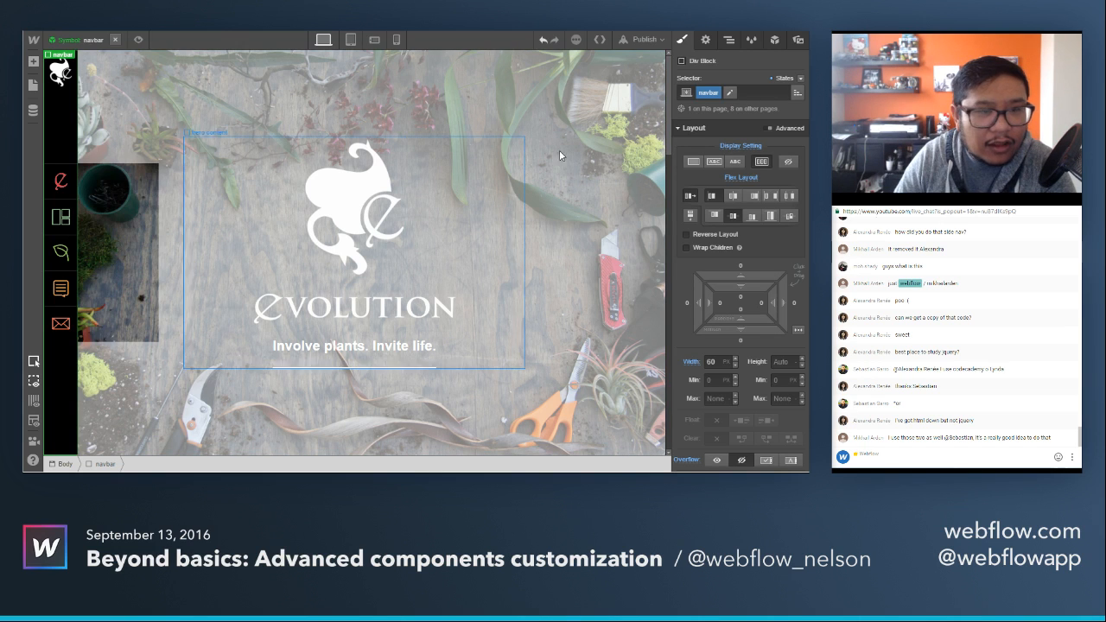
Inspect the navbar's style in its Hover state and return to the None state.
left_click(801, 77)
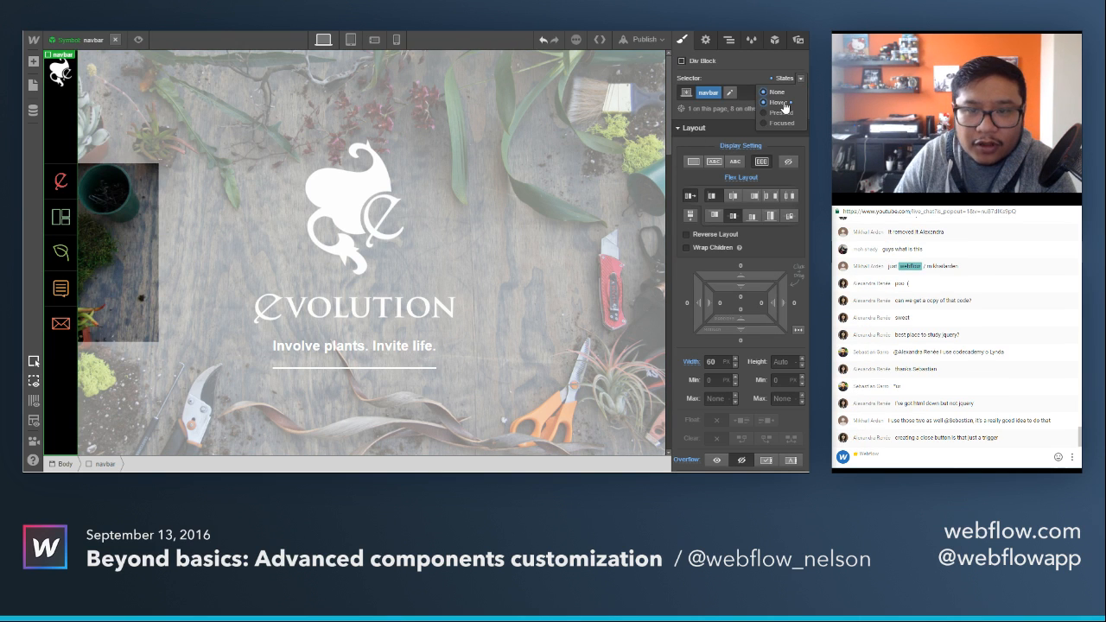
left_click(783, 103)
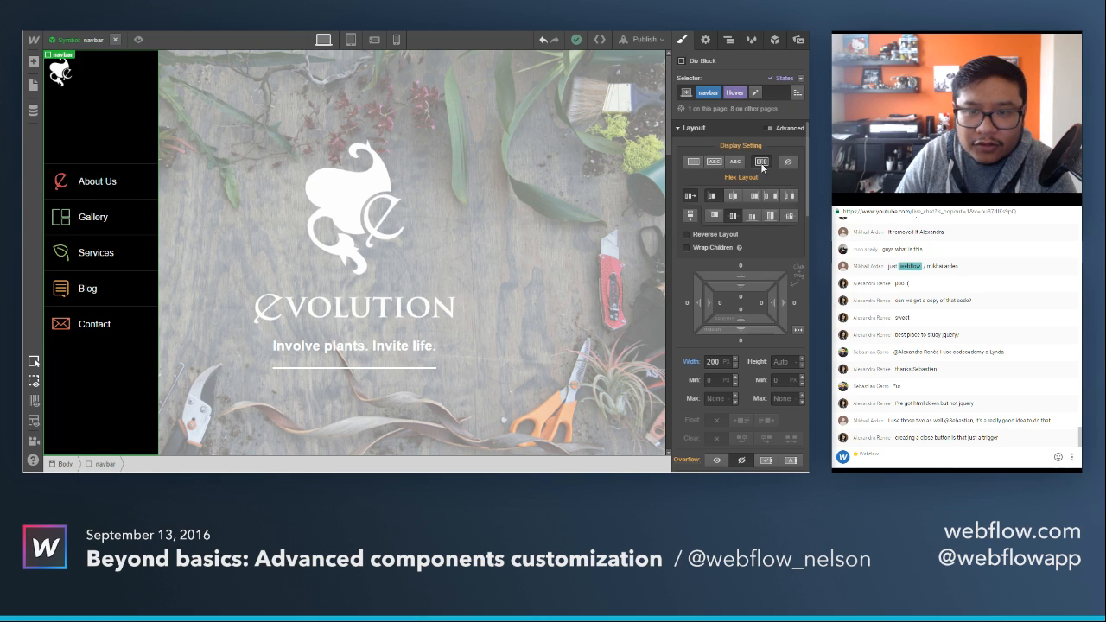
left_click(787, 78)
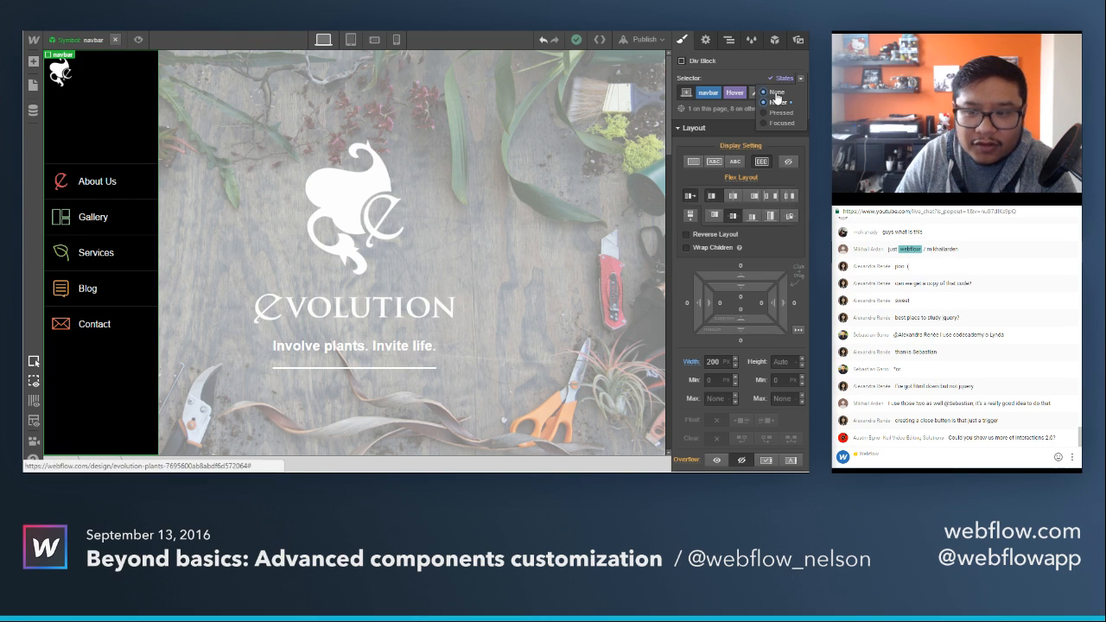
left_click(778, 91)
Examine the navbar's transition settings and its width, overflow and position settings in the None state.
scroll(745, 326, "down", 6)
scroll(746, 327, "down", 10)
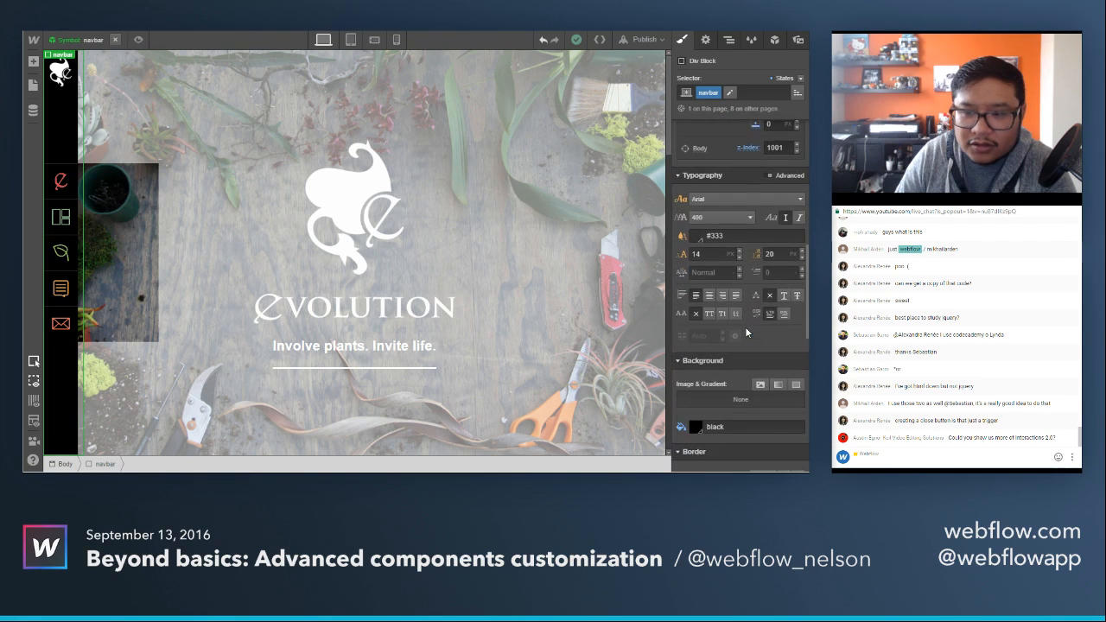
scroll(745, 328, "down", 4)
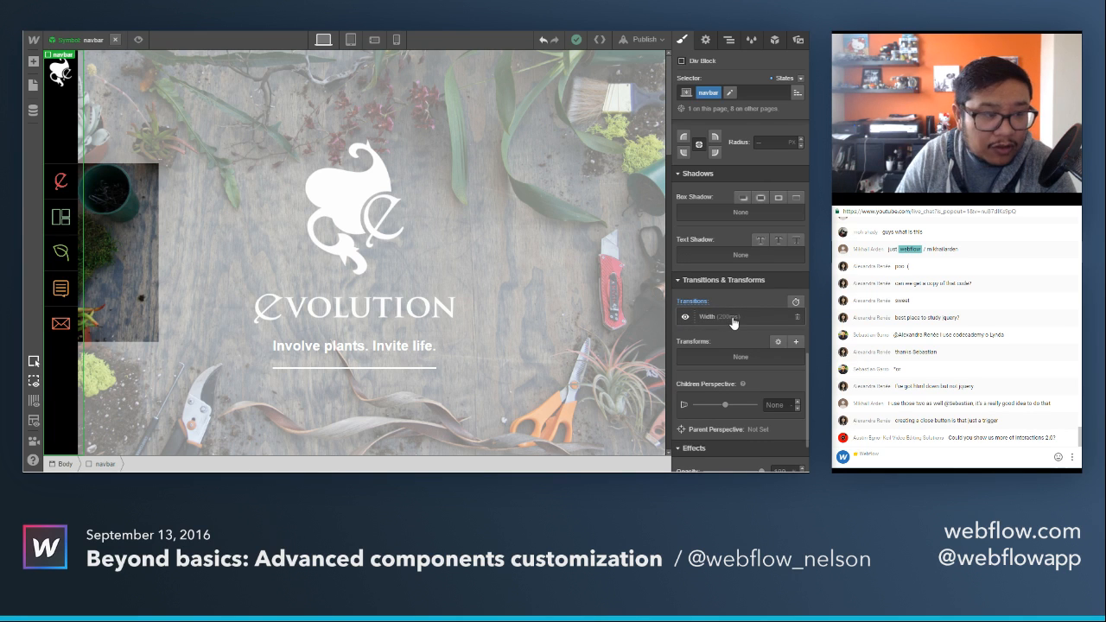
mouse_move(66, 124)
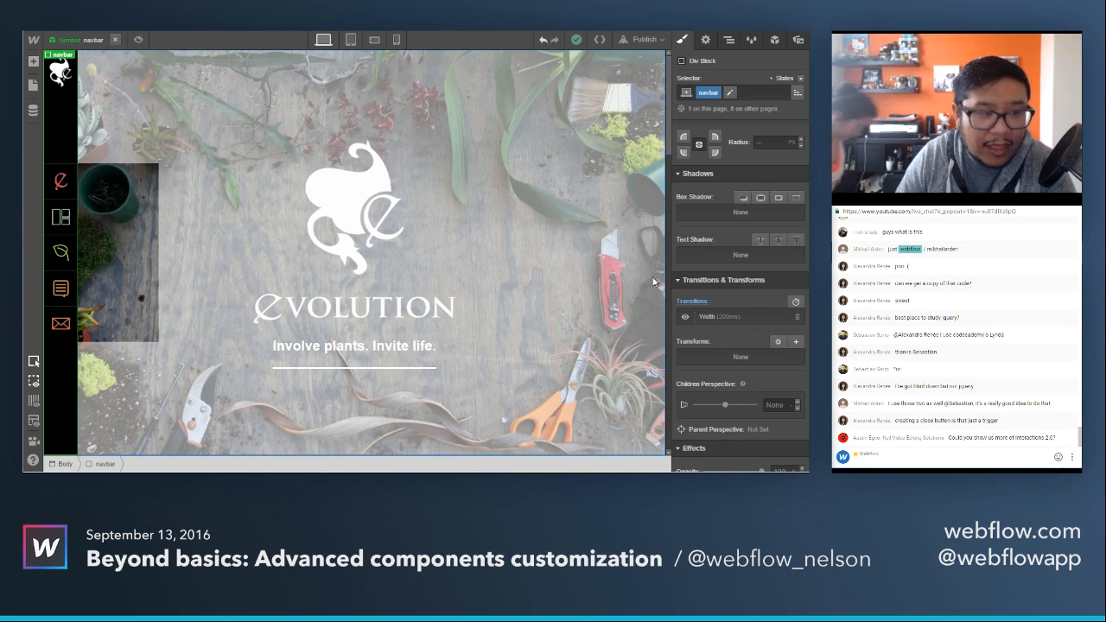
scroll(756, 322, "up", 10)
scroll(756, 322, "up", 5)
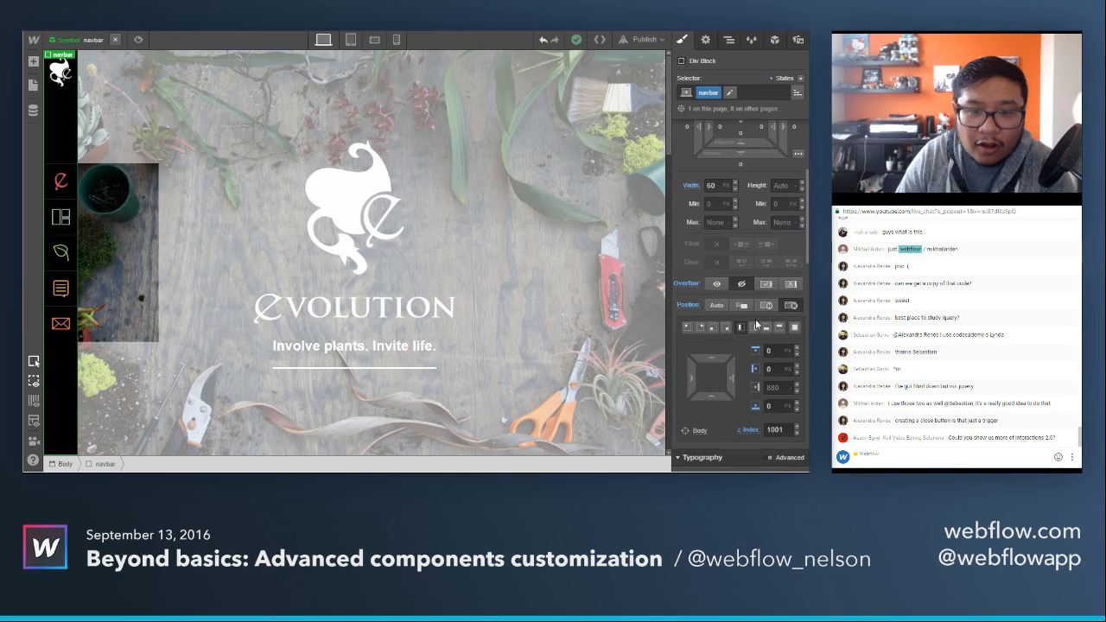
Select the nav flex div inside the navbar and examine its flex layout, sizing and width settings.
left_click(730, 41)
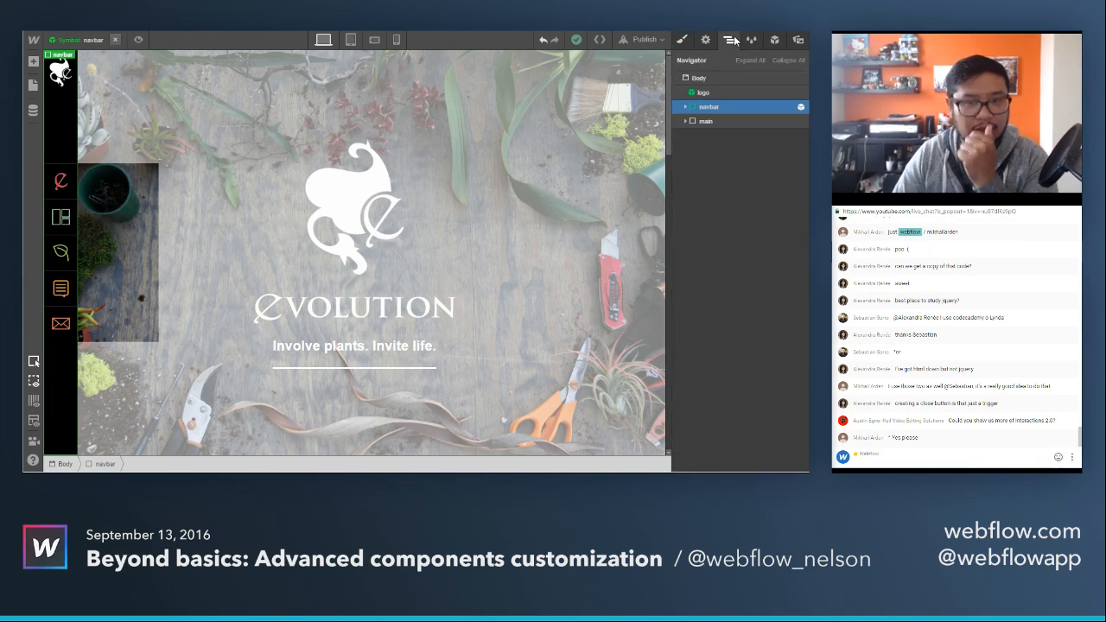
left_click(686, 108)
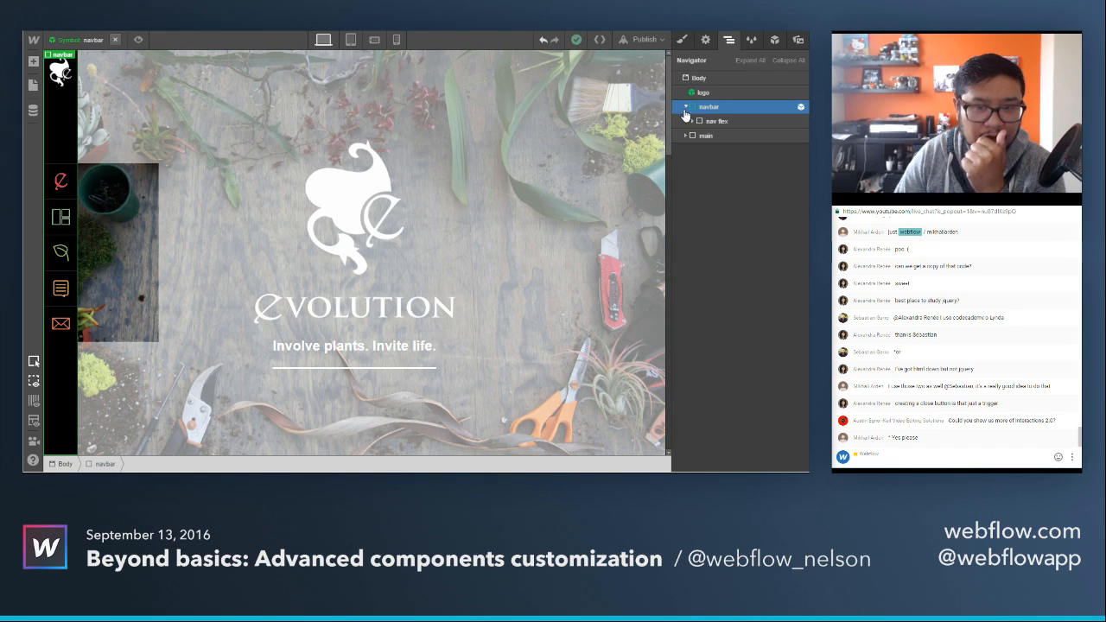
left_click(721, 122)
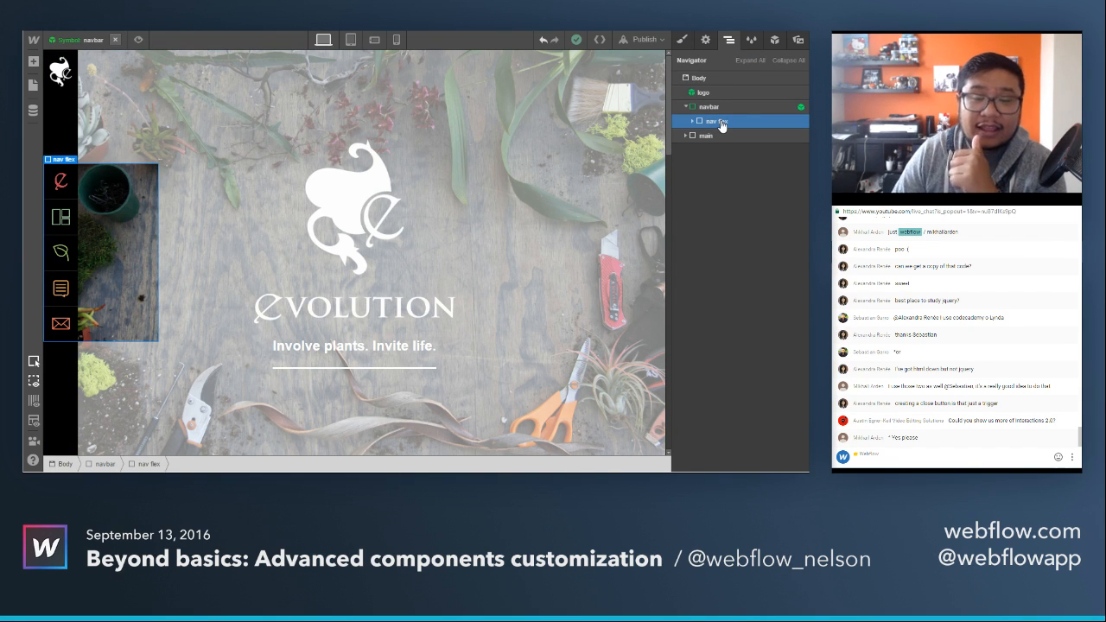
left_click(683, 41)
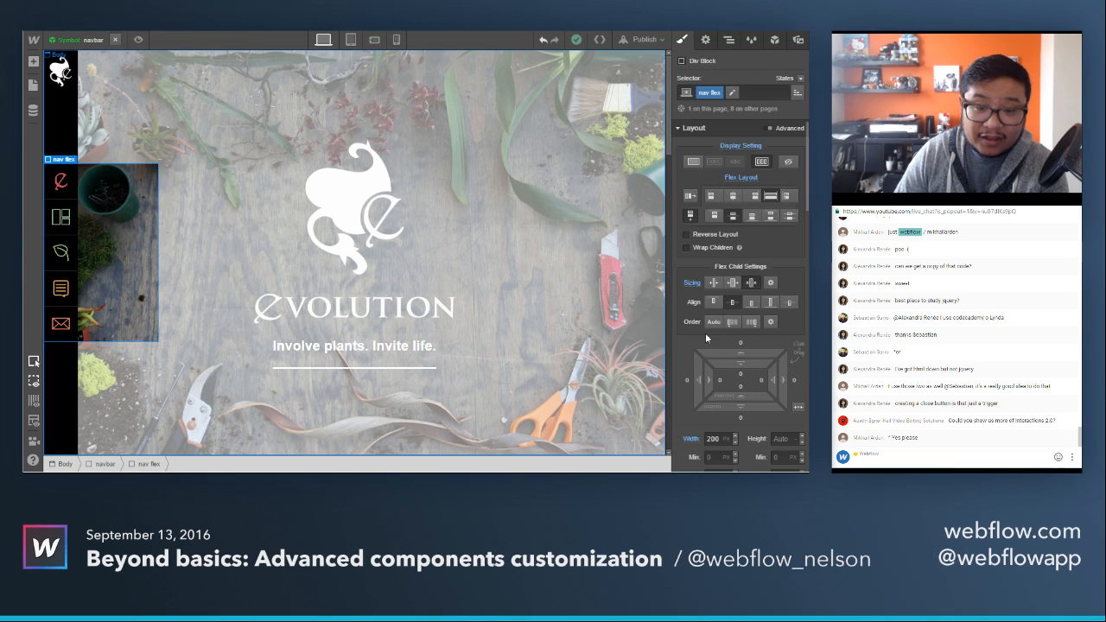
scroll(706, 335, "down", 2)
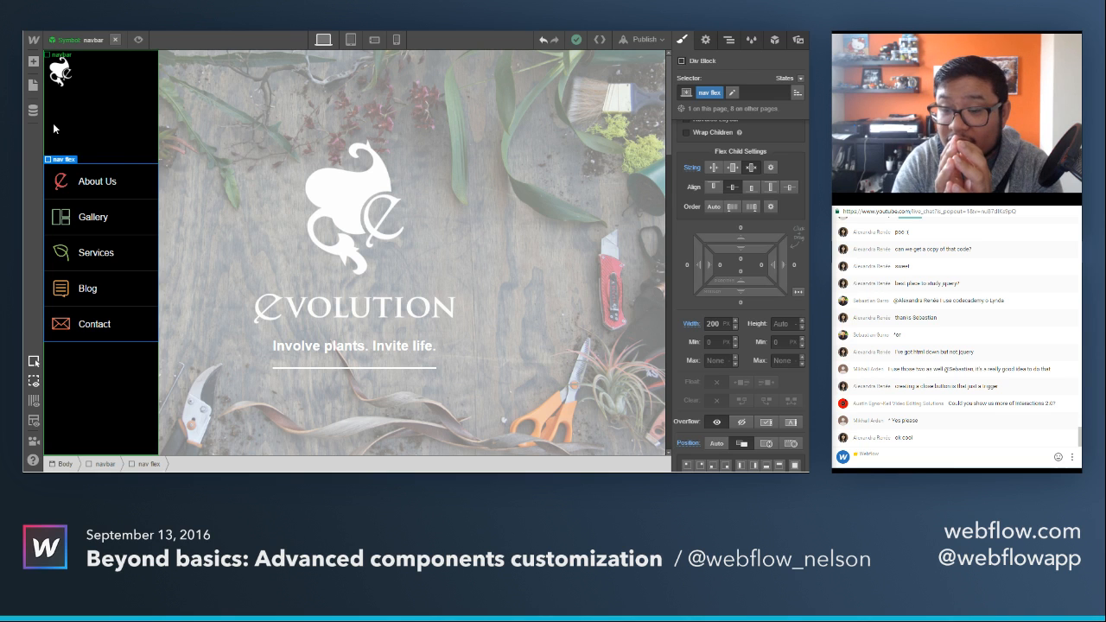
Finish editing the navbar symbol and switch to the Gallery page.
left_click(115, 39)
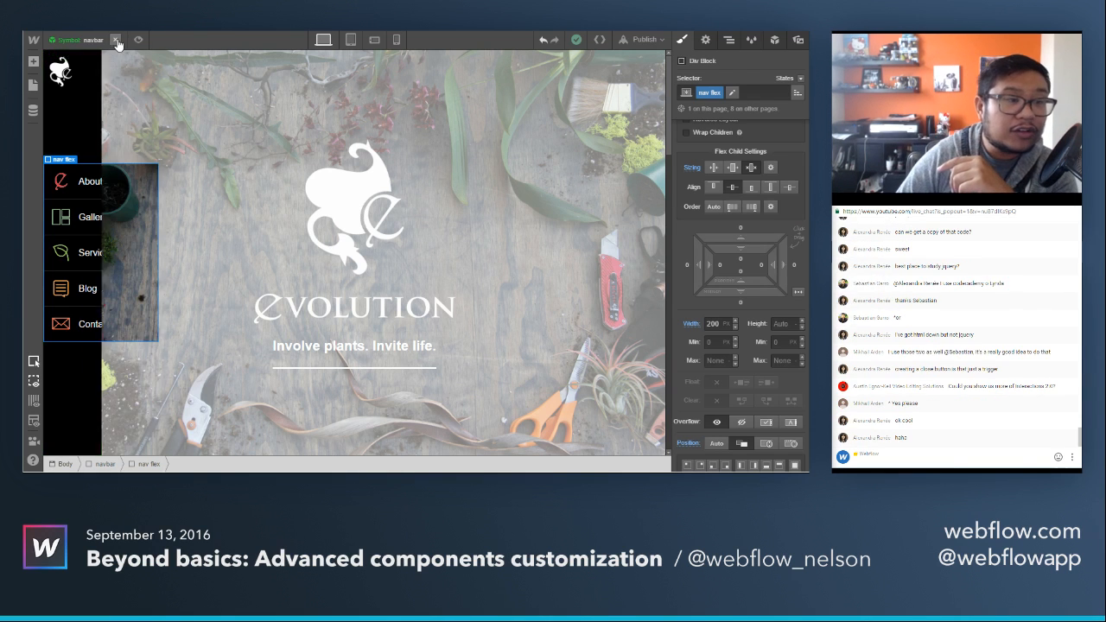
left_click(77, 41)
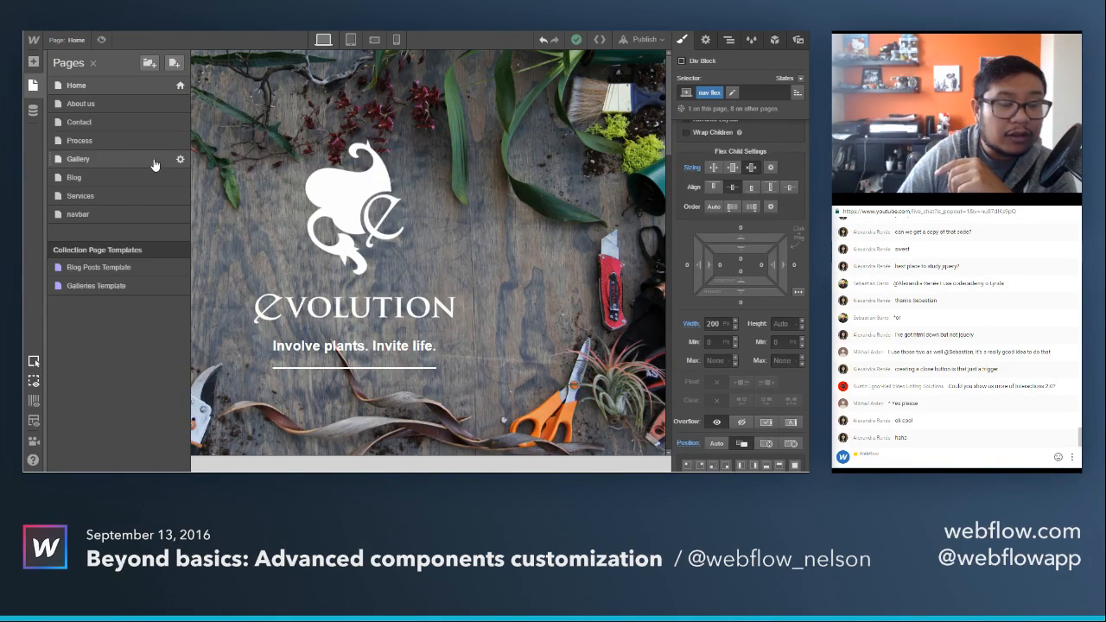
left_click(165, 163)
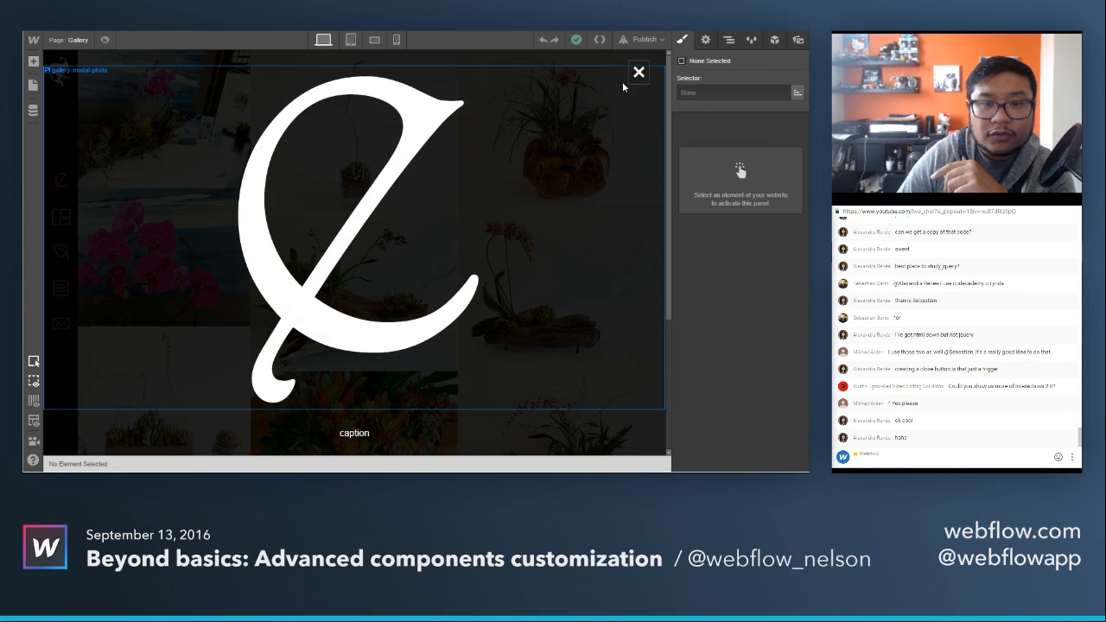
Check the interactions available for the close modal link and open the Gallery page's settings at its custom code.
left_click(632, 66)
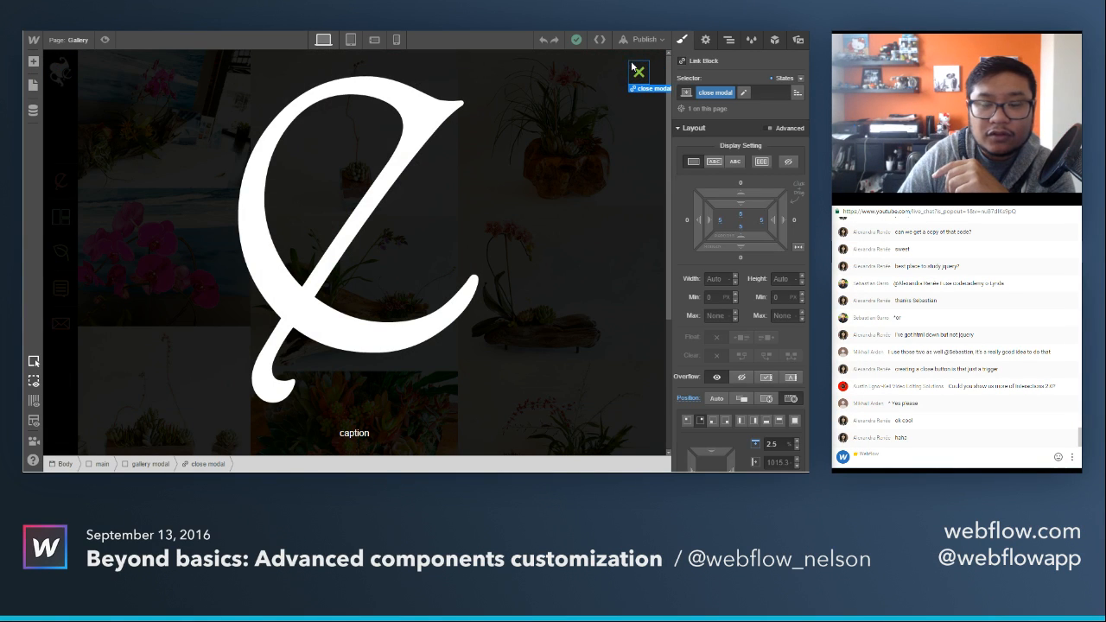
left_click(773, 42)
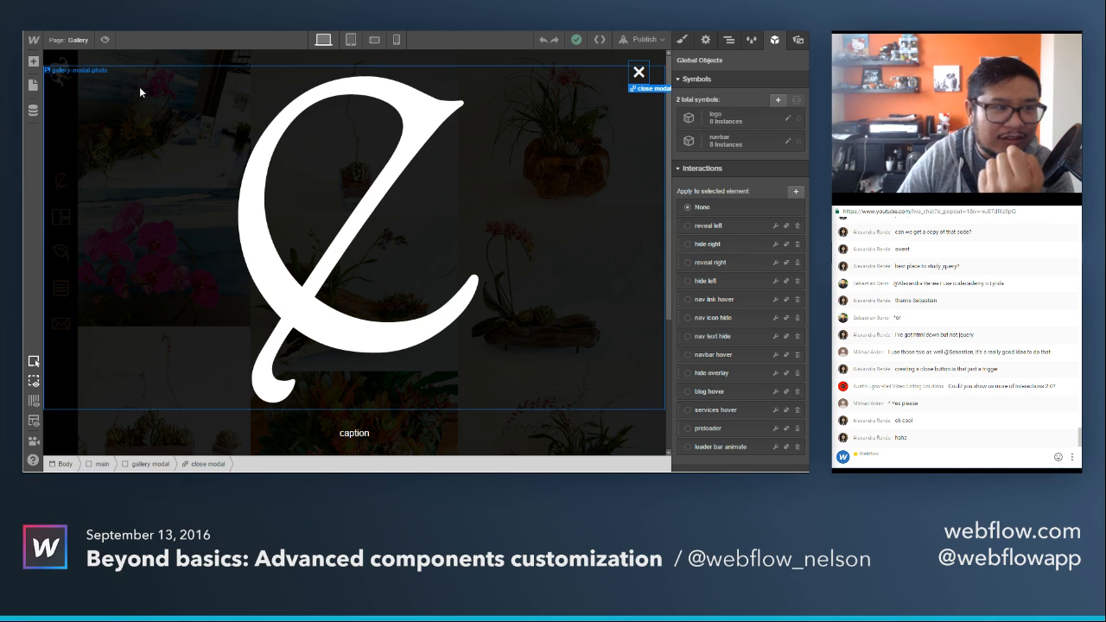
left_click(79, 40)
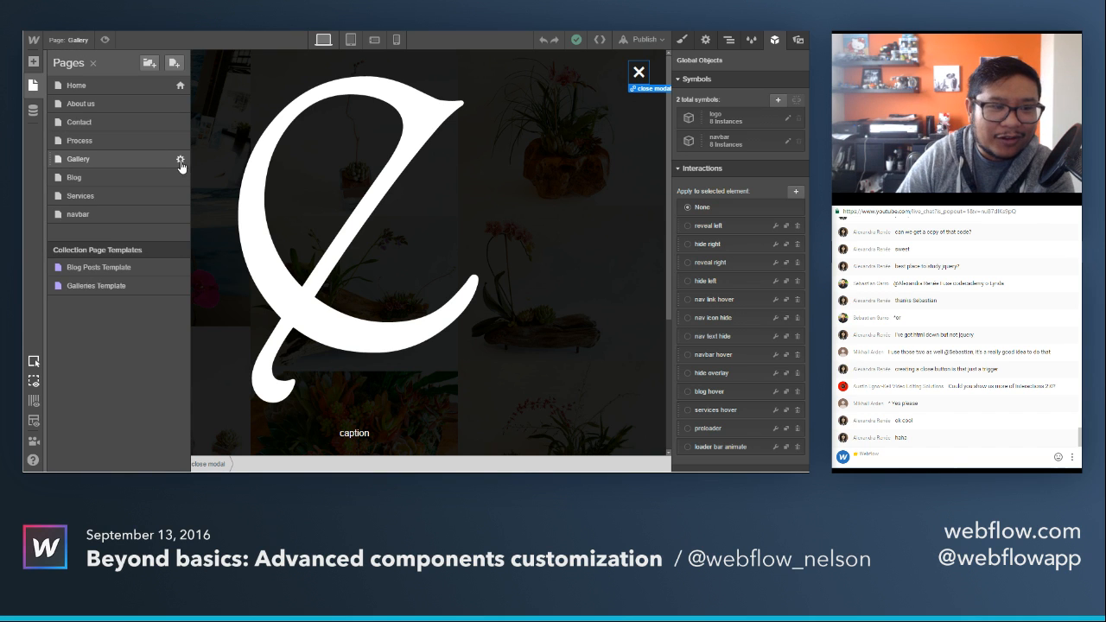
left_click(180, 161)
scroll(507, 297, "down", 10)
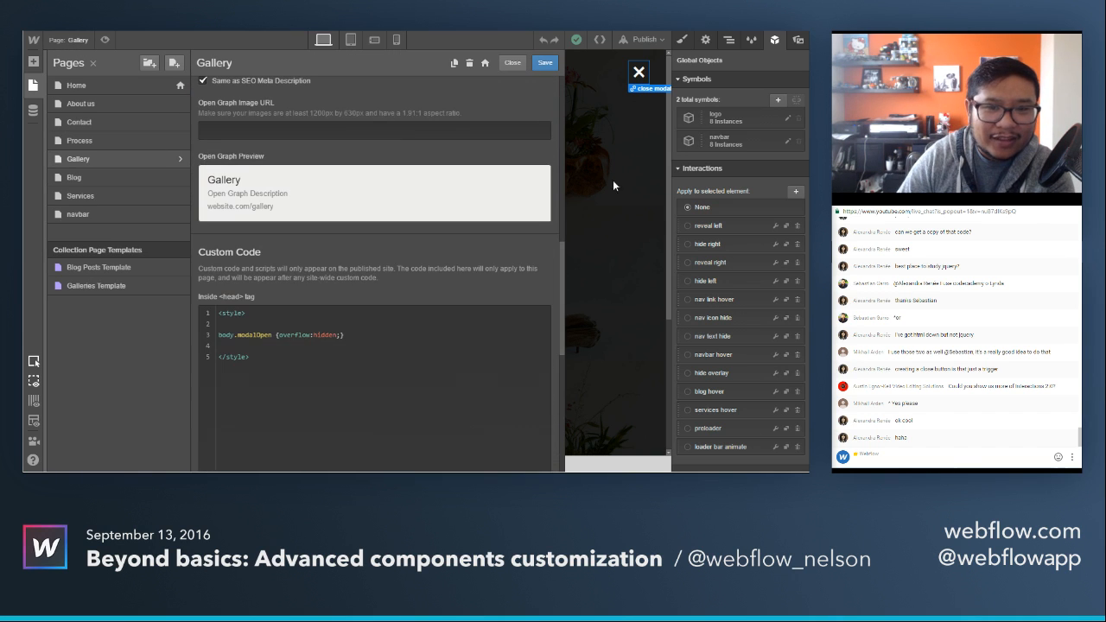
Examine the page's modalOpen style and the script lines that add and remove the modalOpen class on the body, and close the settings.
scroll(420, 294, "down", 5)
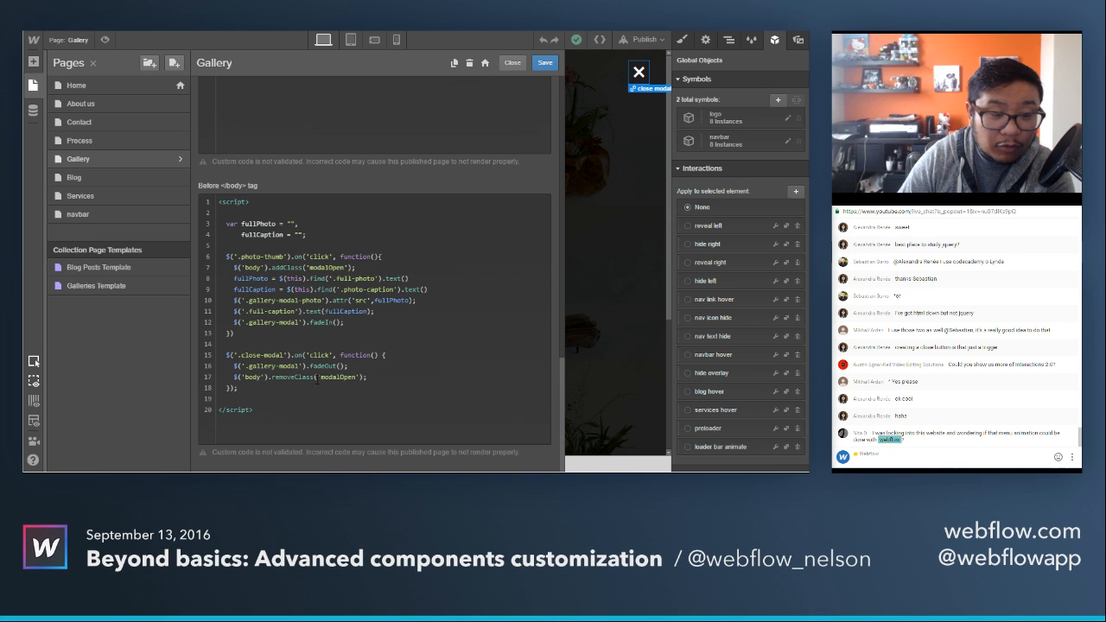
scroll(330, 381, "up", 6)
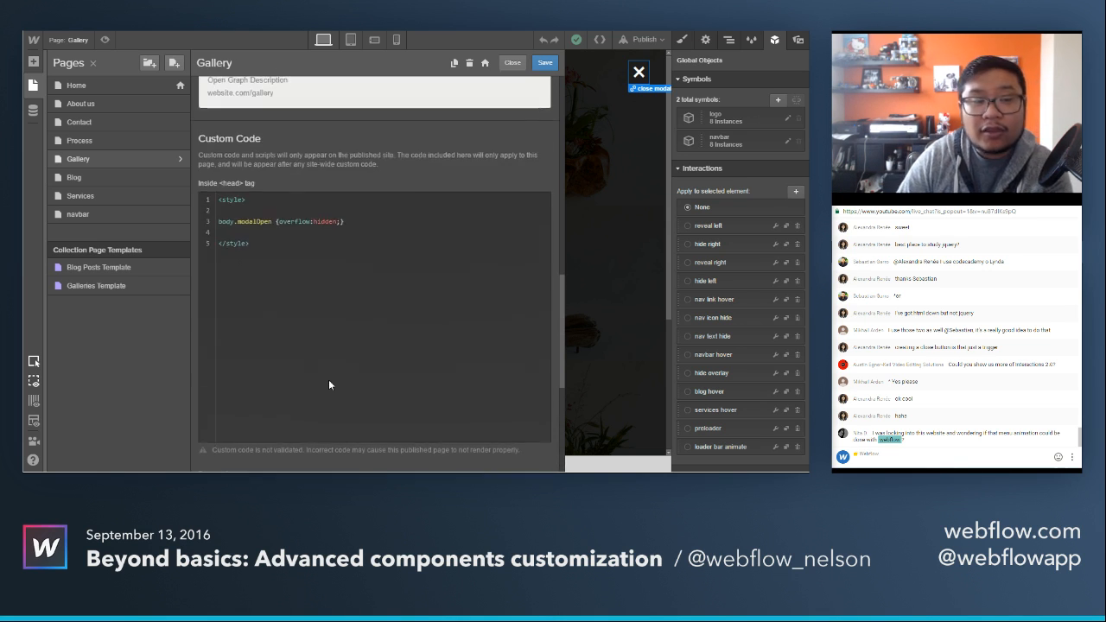
scroll(352, 324, "down", 1)
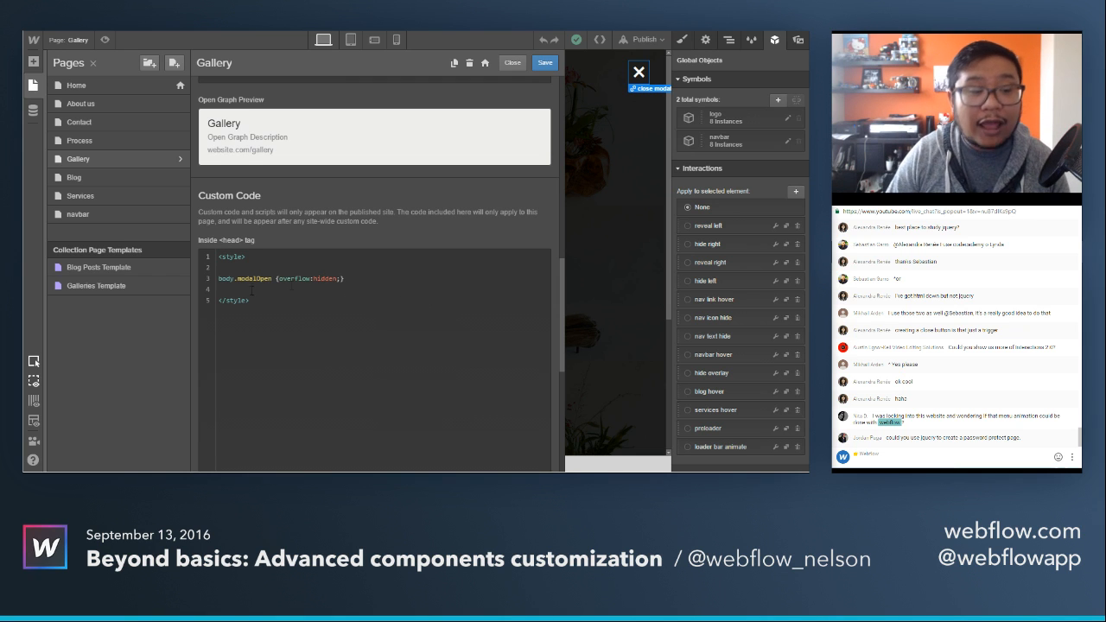
scroll(243, 278, "down", 5)
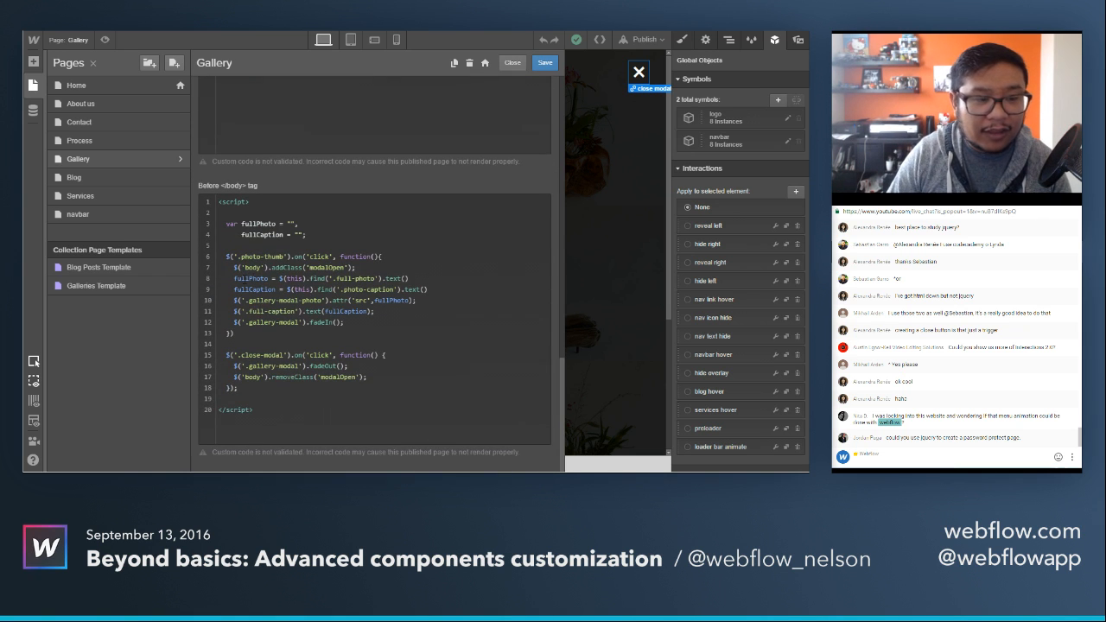
left_click_drag(232, 267, 368, 267)
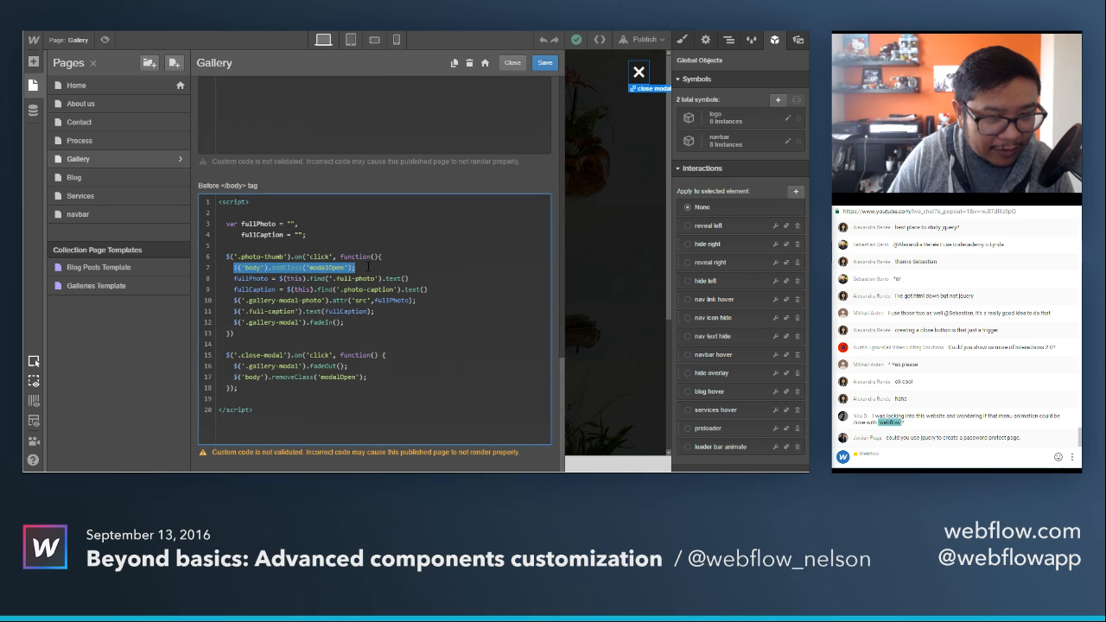
left_click_drag(232, 378, 368, 378)
left_click(398, 372)
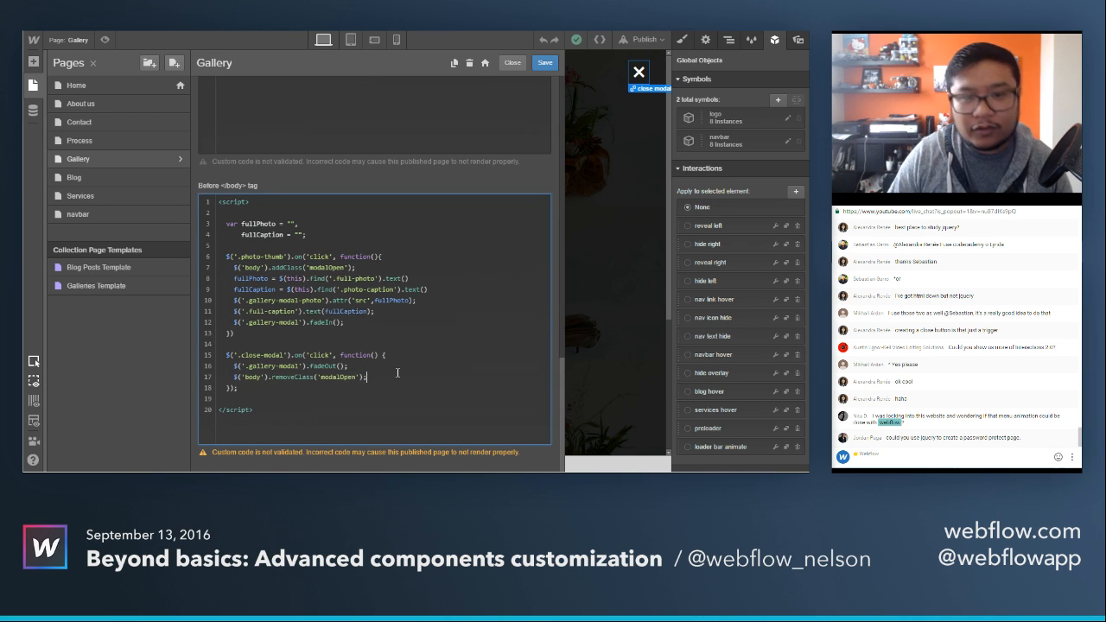
left_click(517, 62)
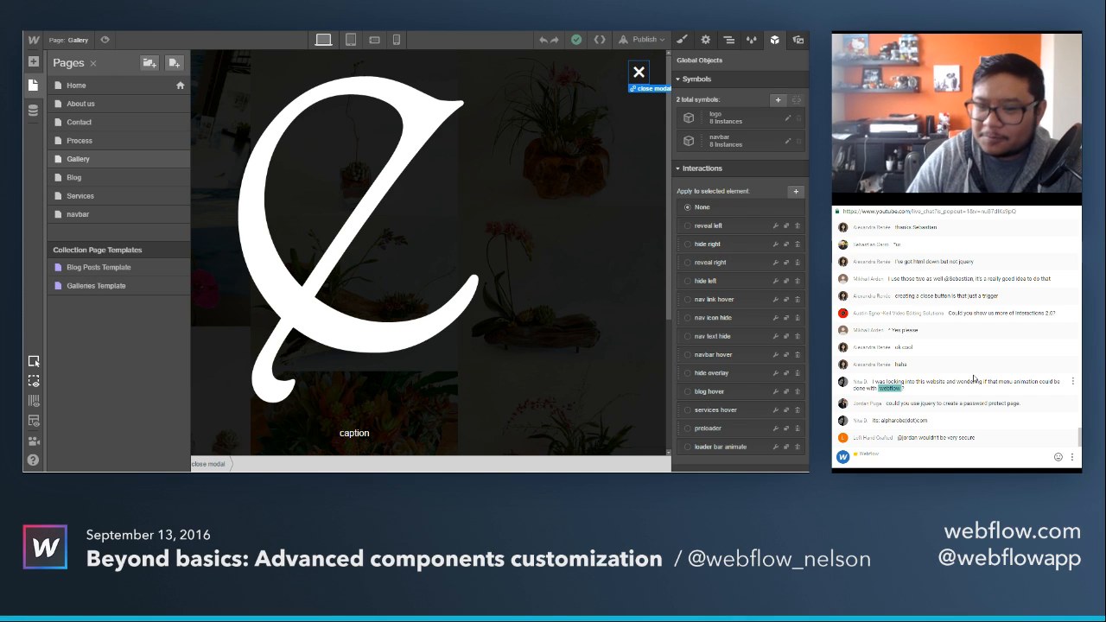
Select the gallery modal div that contains the lightbox and set its display to None.
left_click(516, 211)
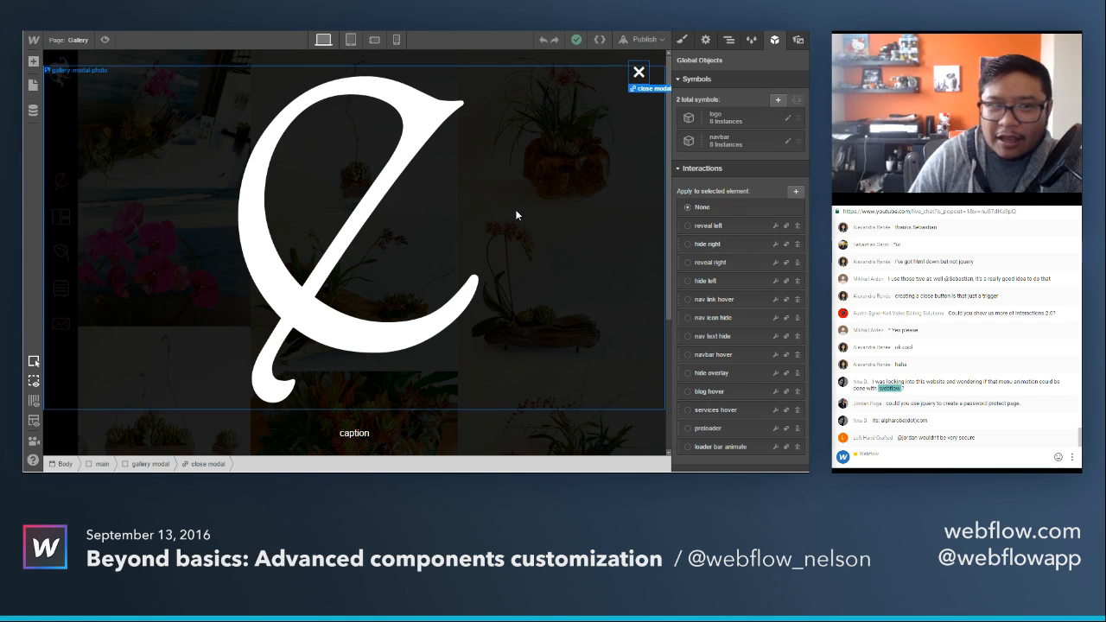
left_click(643, 119)
left_click(683, 41)
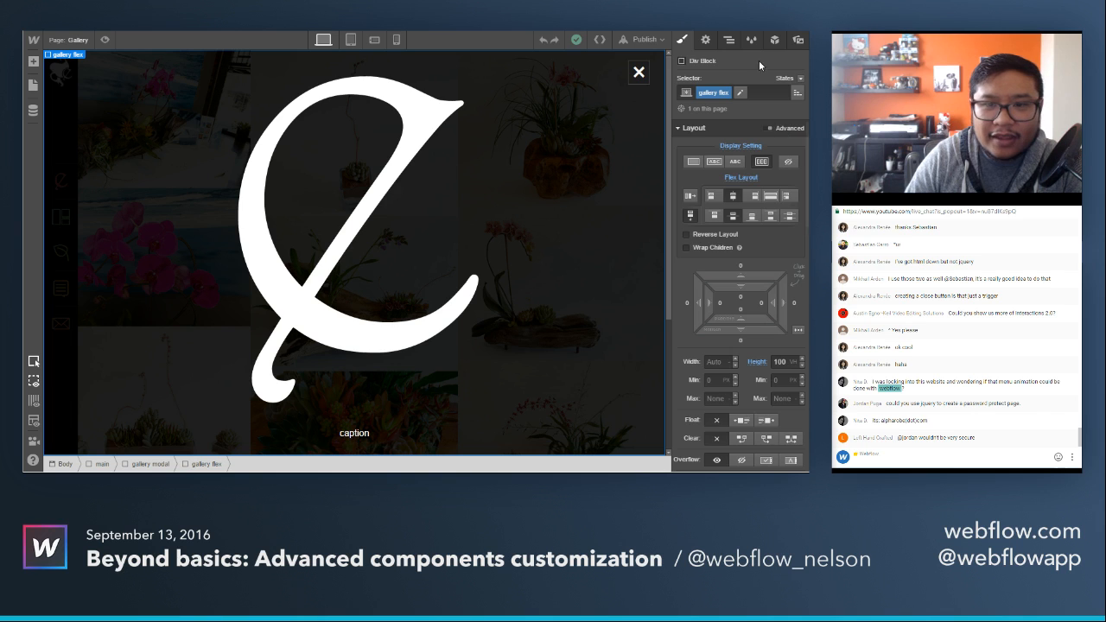
left_click(729, 39)
left_click(692, 136)
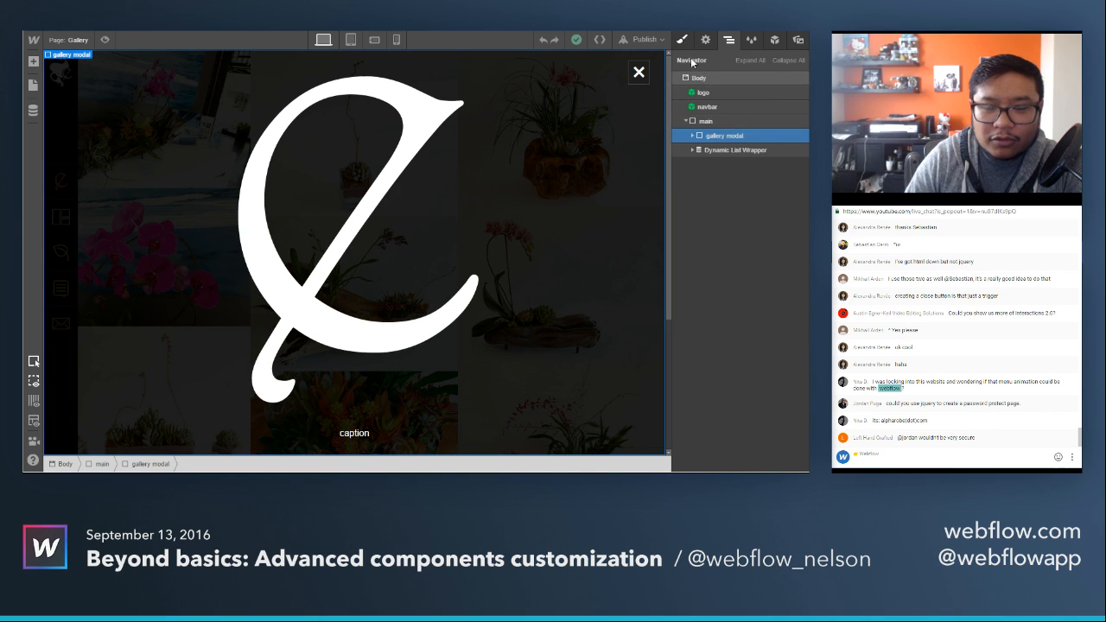
left_click(683, 40)
left_click(789, 162)
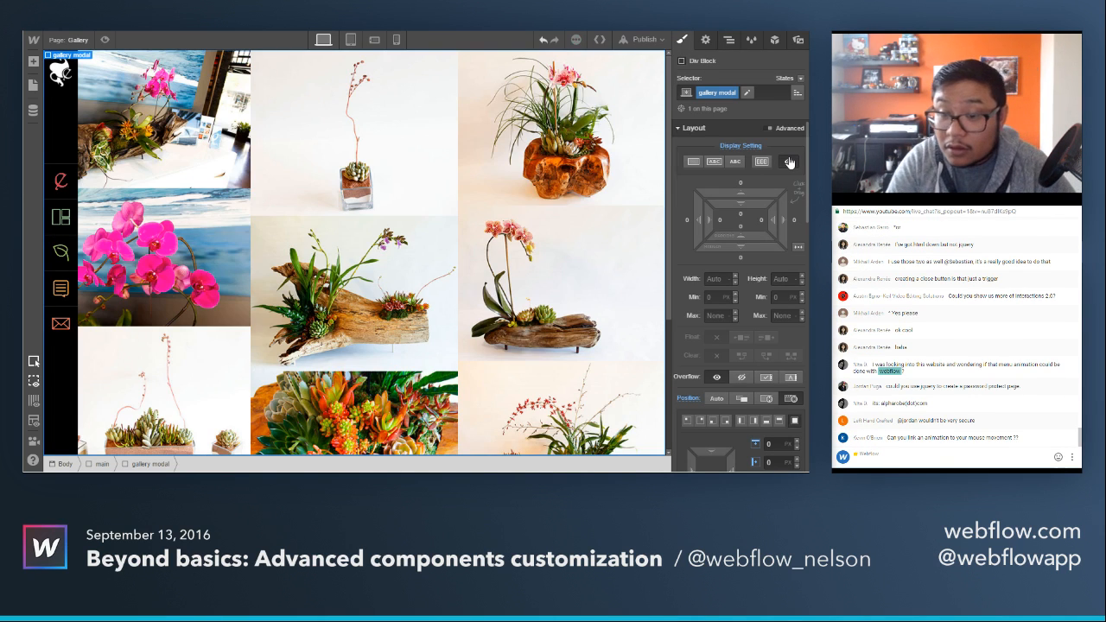